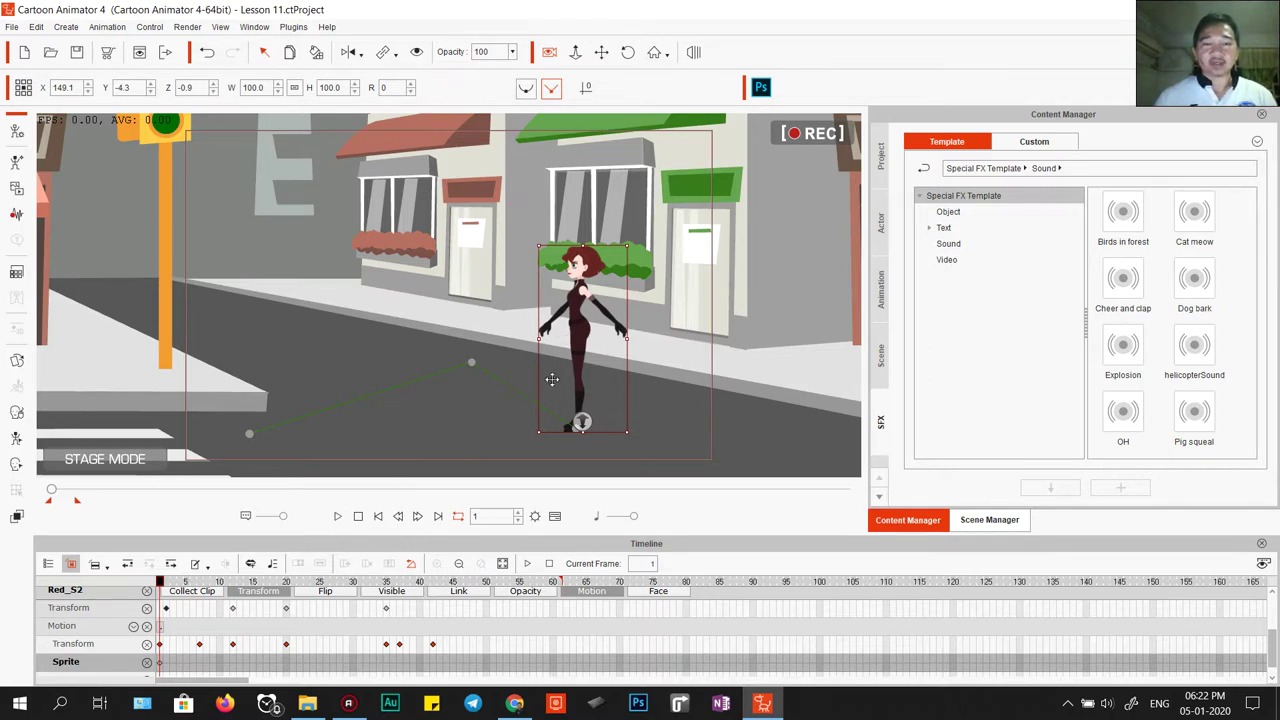
- Play back the street scene's animation, stop it and move the timeline to frame 42
{"action": "left_click", "coordinate": [338, 517]}
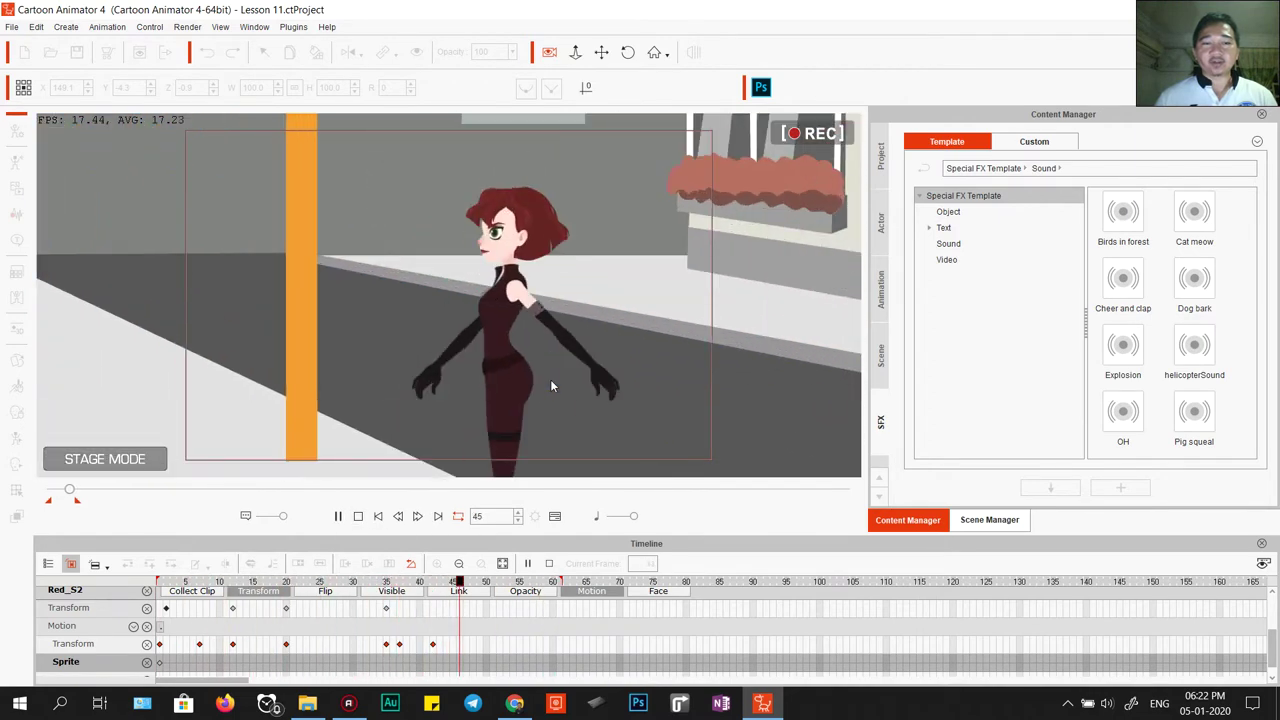
{"action": "left_click", "coordinate": [550, 379]}
{"action": "left_click_drag", "start_coordinate": [513, 588], "coordinate": [432, 587]}
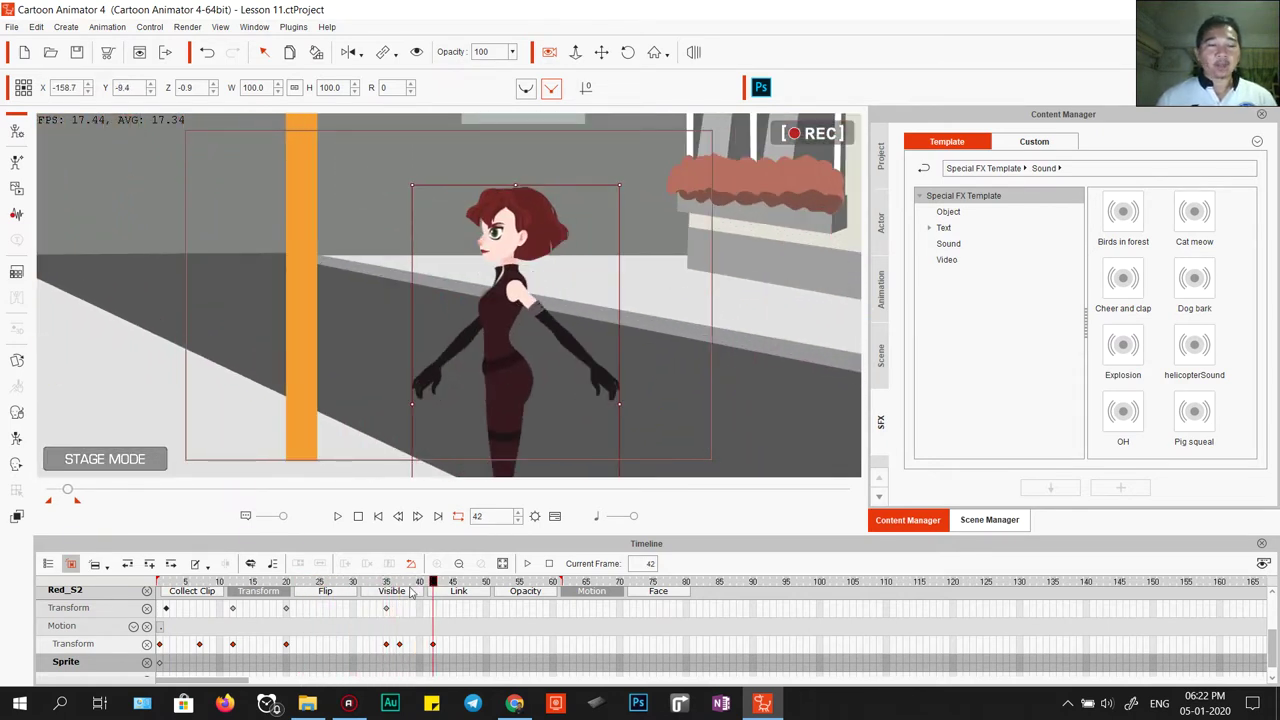
- Review the Red_S2 character's transform and motion tracks and open its 2D Motion Key Editor briefly before closing it
{"action": "scroll", "coordinate": [340, 645], "scroll_direction": "up", "scroll_amount": 1}
{"action": "scroll", "coordinate": [310, 640], "scroll_direction": "down", "scroll_amount": 1}
{"action": "scroll", "coordinate": [282, 636], "scroll_direction": "up", "scroll_amount": 1}
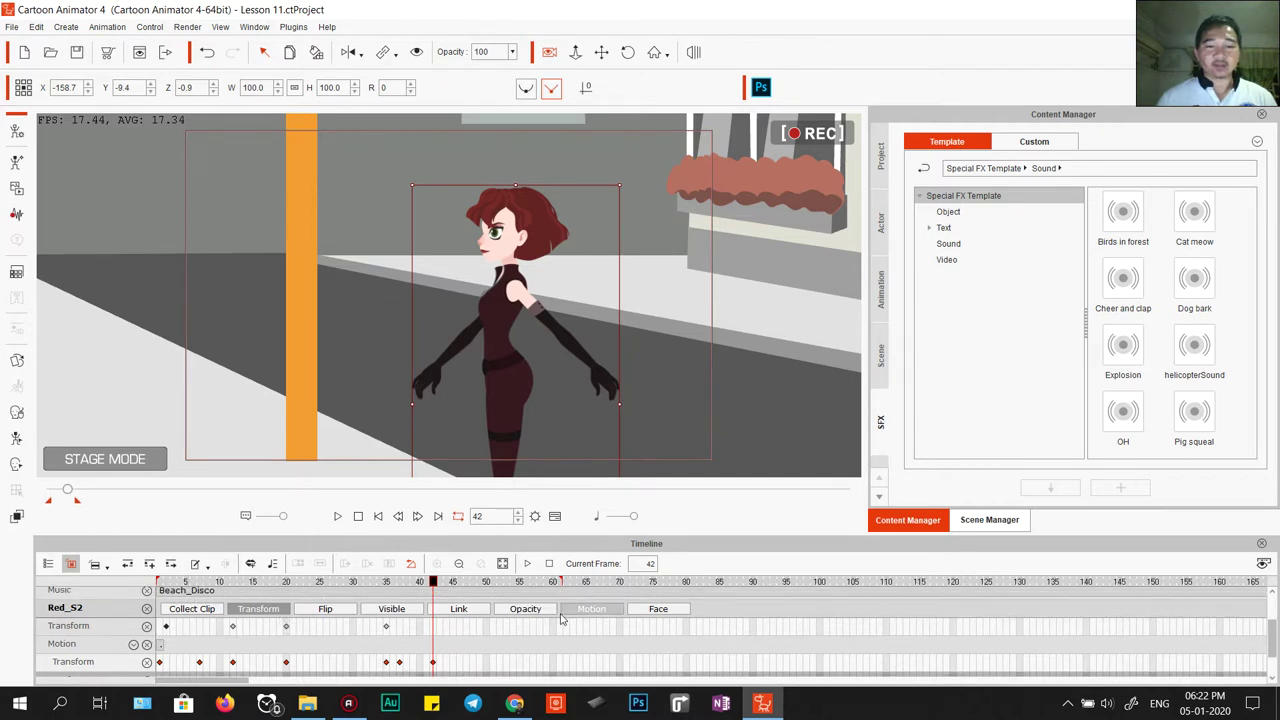
{"action": "left_click", "coordinate": [16, 441]}
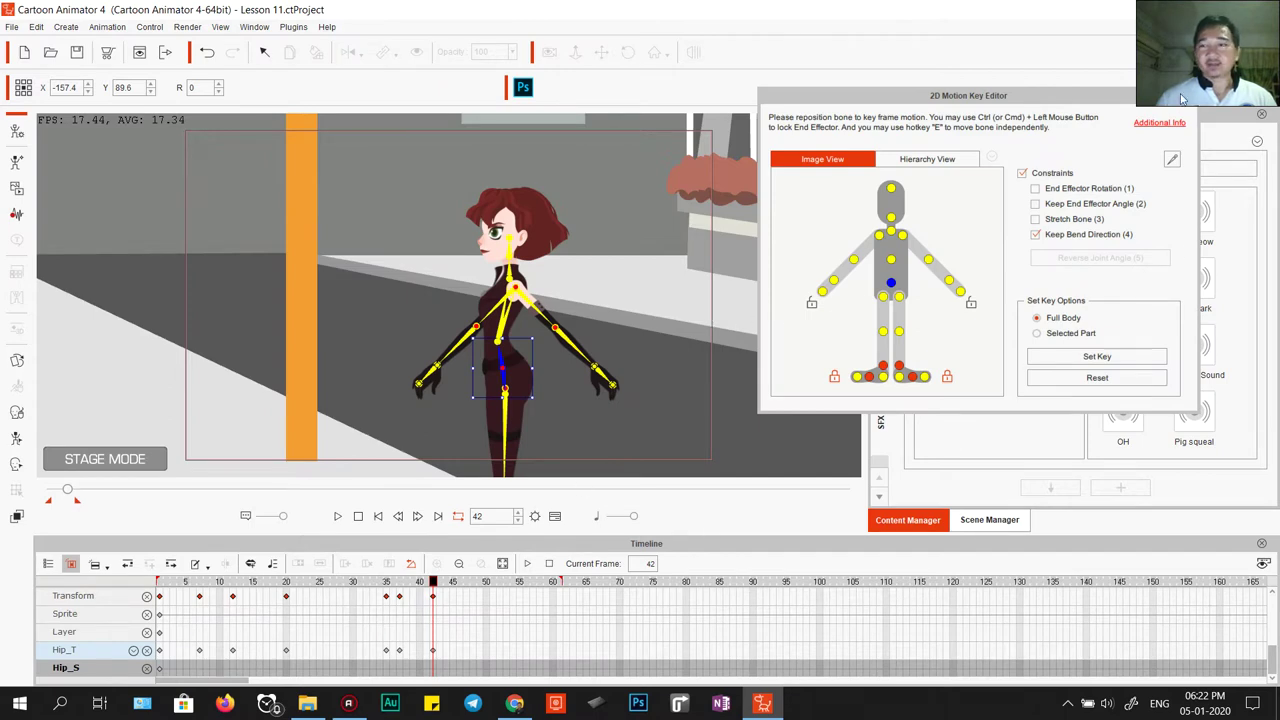
{"action": "key", "text": "k"}
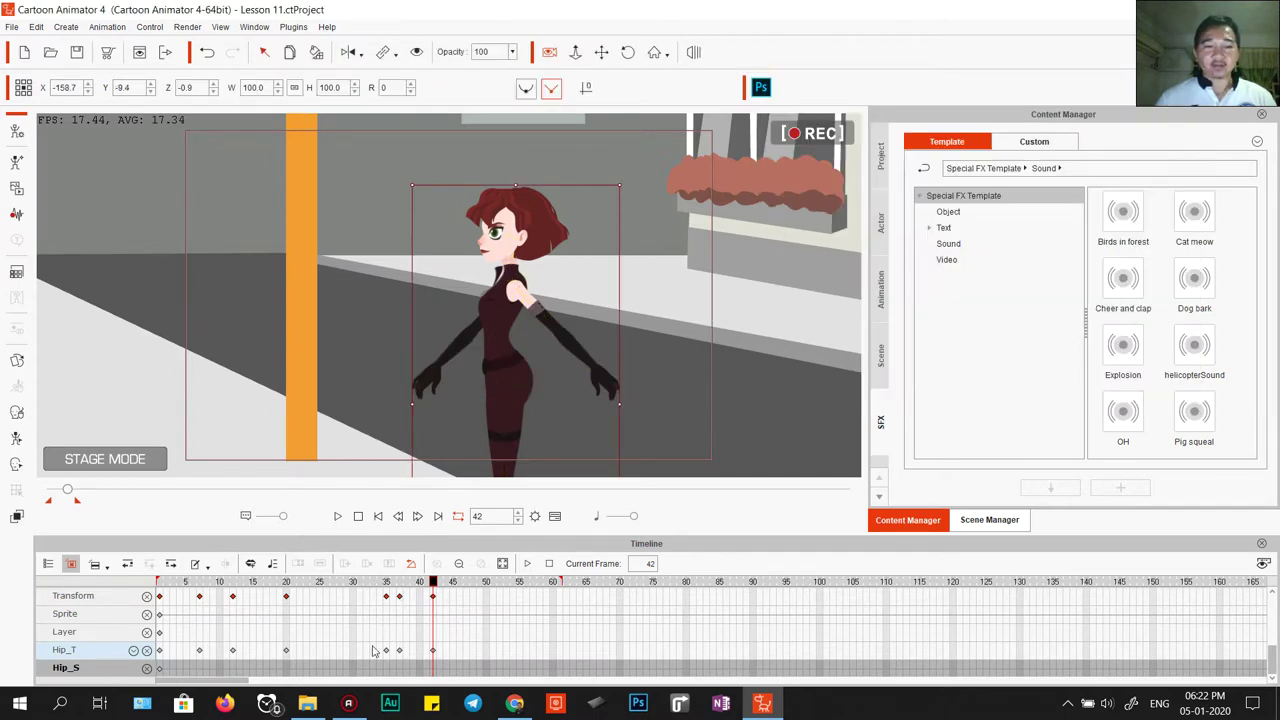
{"action": "scroll", "coordinate": [373, 650], "scroll_direction": "up", "scroll_amount": 6}
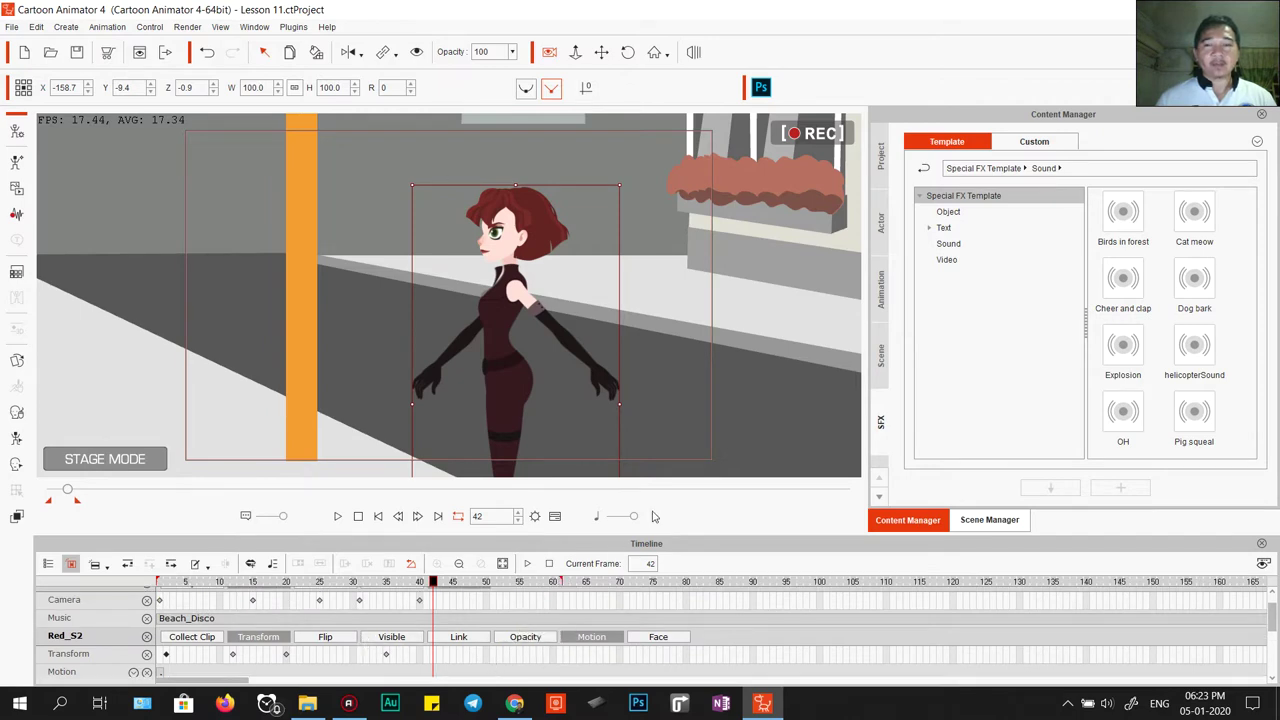
{"action": "left_click", "coordinate": [76, 52]}
{"action": "left_click", "coordinate": [190, 160]}
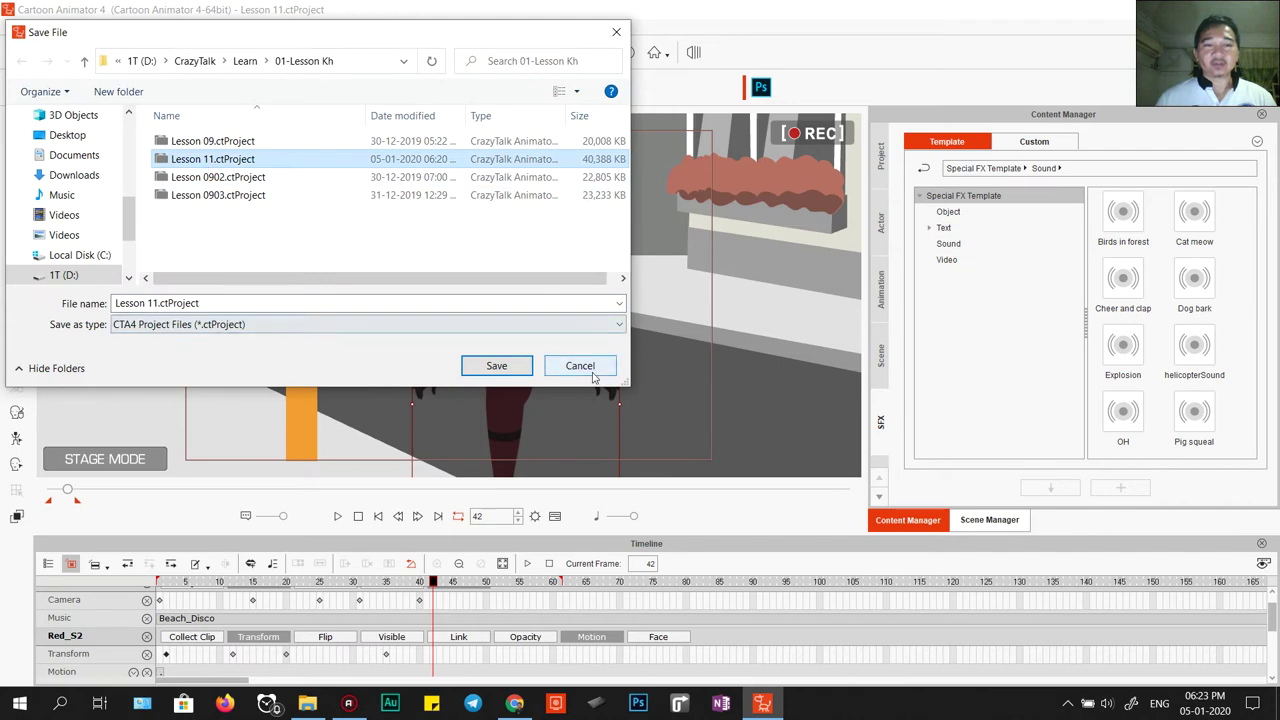
{"action": "left_click", "coordinate": [616, 32]}
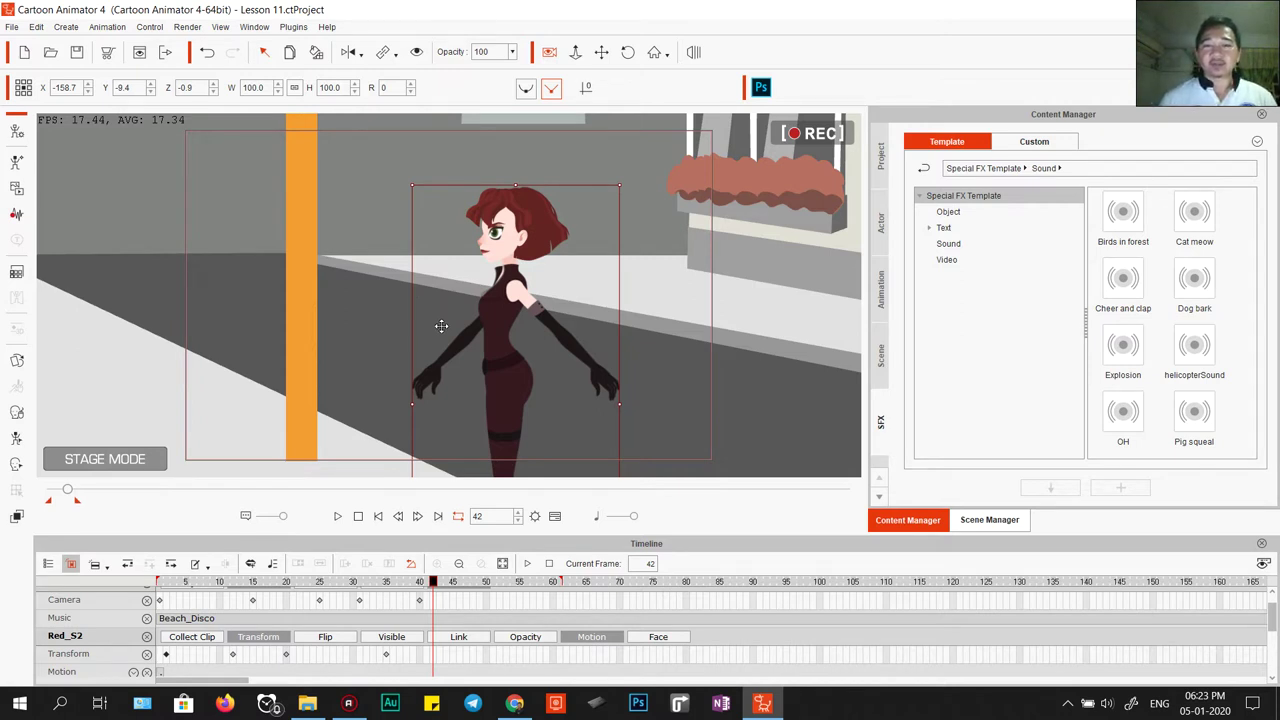
- Select the road and the traffic light in the scene to inspect their timeline tracks
{"action": "left_click", "coordinate": [752, 265]}
{"action": "left_click", "coordinate": [402, 303]}
{"action": "left_click", "coordinate": [380, 214]}
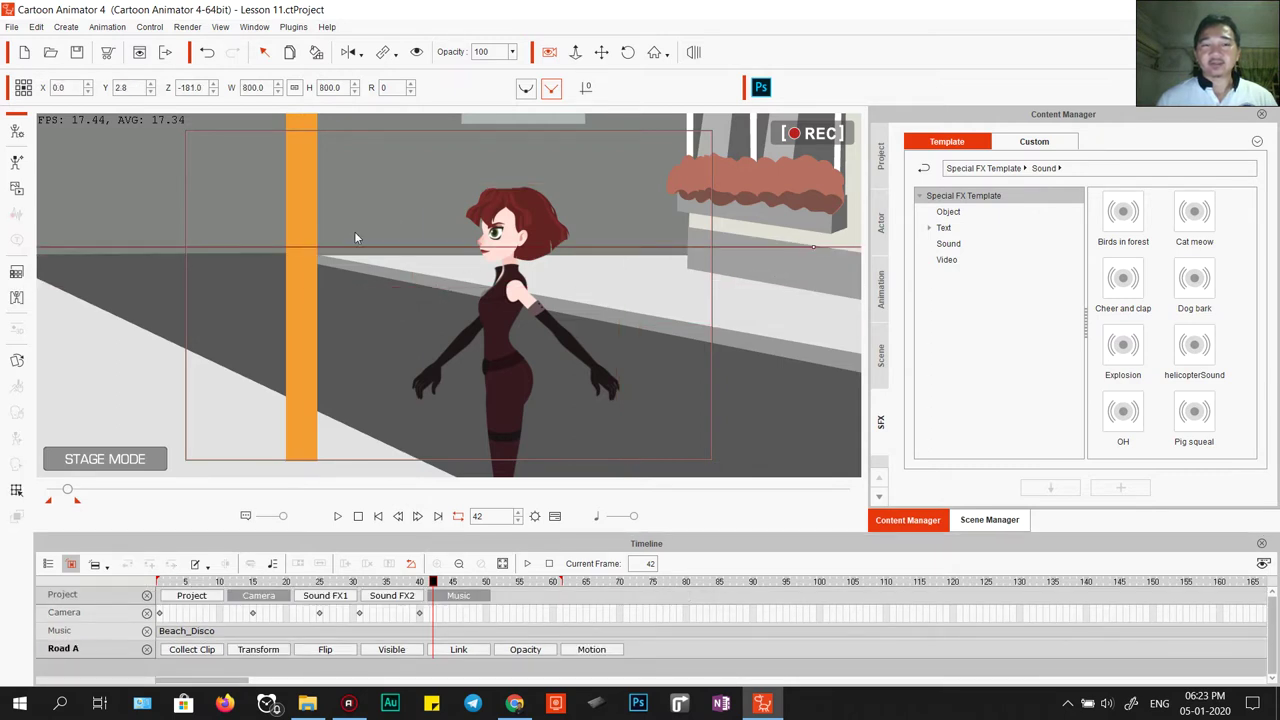
{"action": "left_click", "coordinate": [138, 384]}
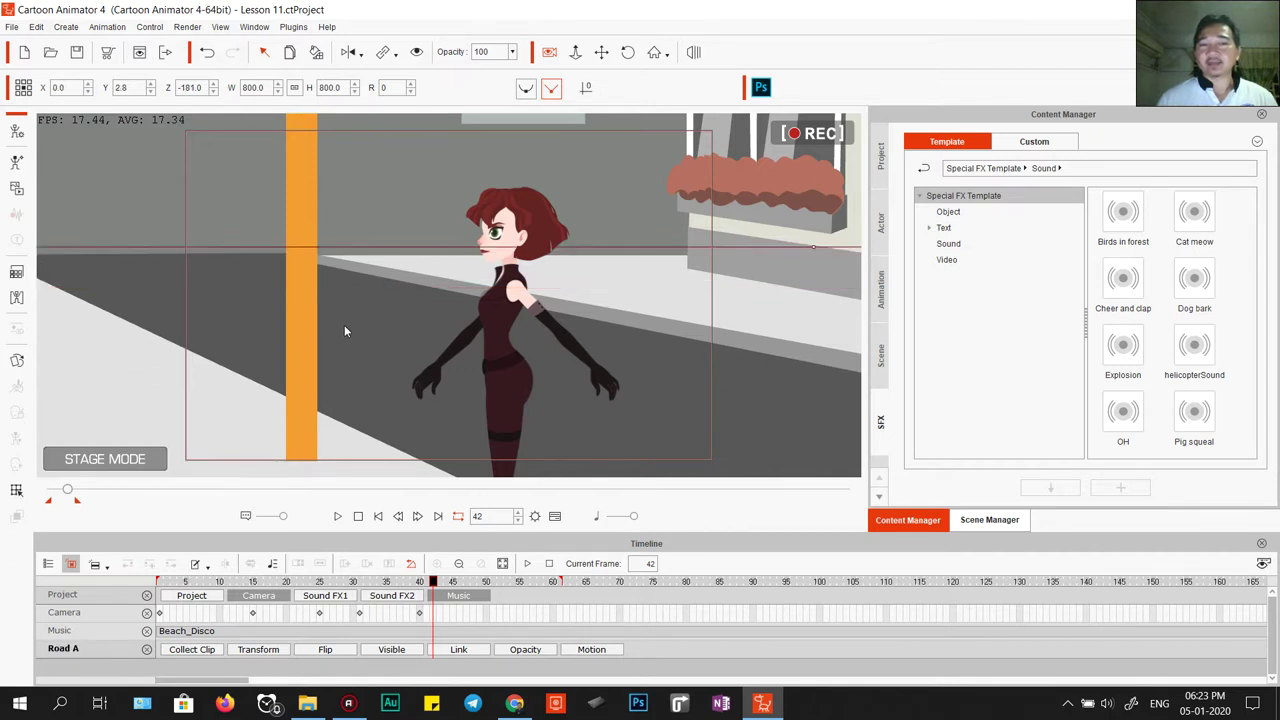
{"action": "left_click", "coordinate": [297, 372]}
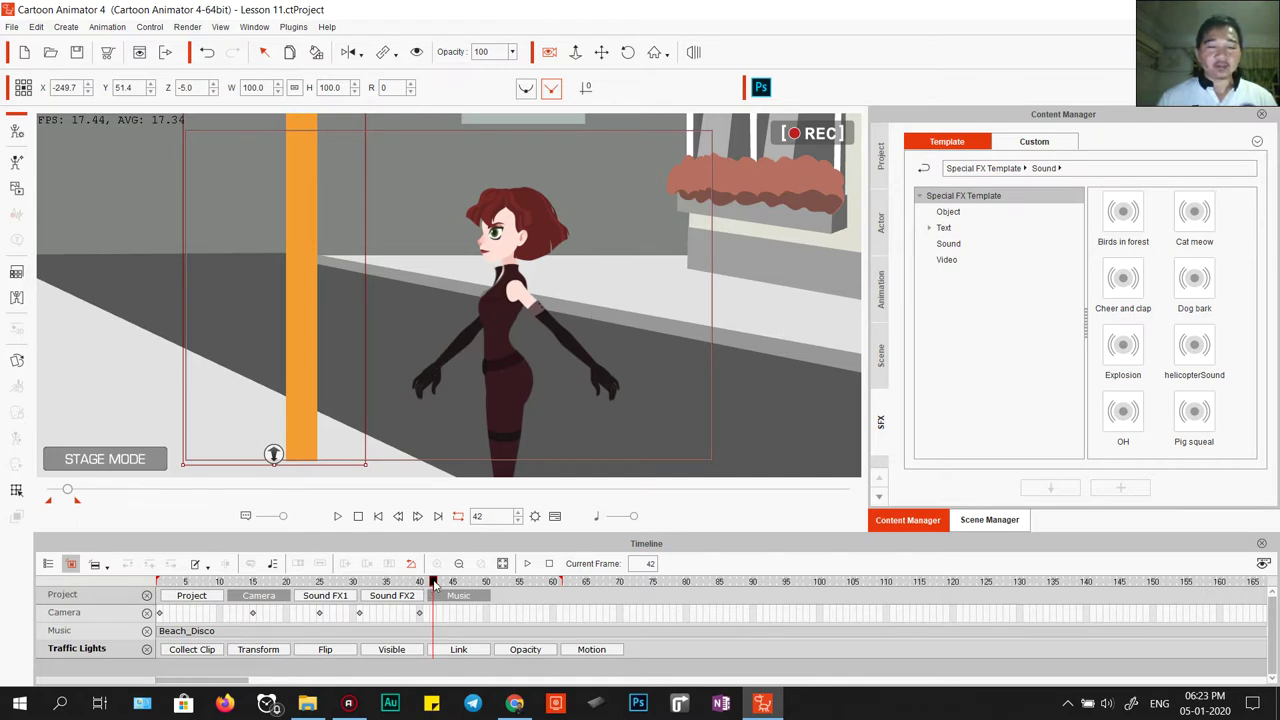
- Remove the Red_S2 character's object animation at frame 1 and delete the character from the scene
{"action": "left_click", "coordinate": [496, 320]}
{"action": "left_click_drag", "start_coordinate": [432, 585], "coordinate": [160, 582]}
{"action": "right_click", "coordinate": [588, 305]}
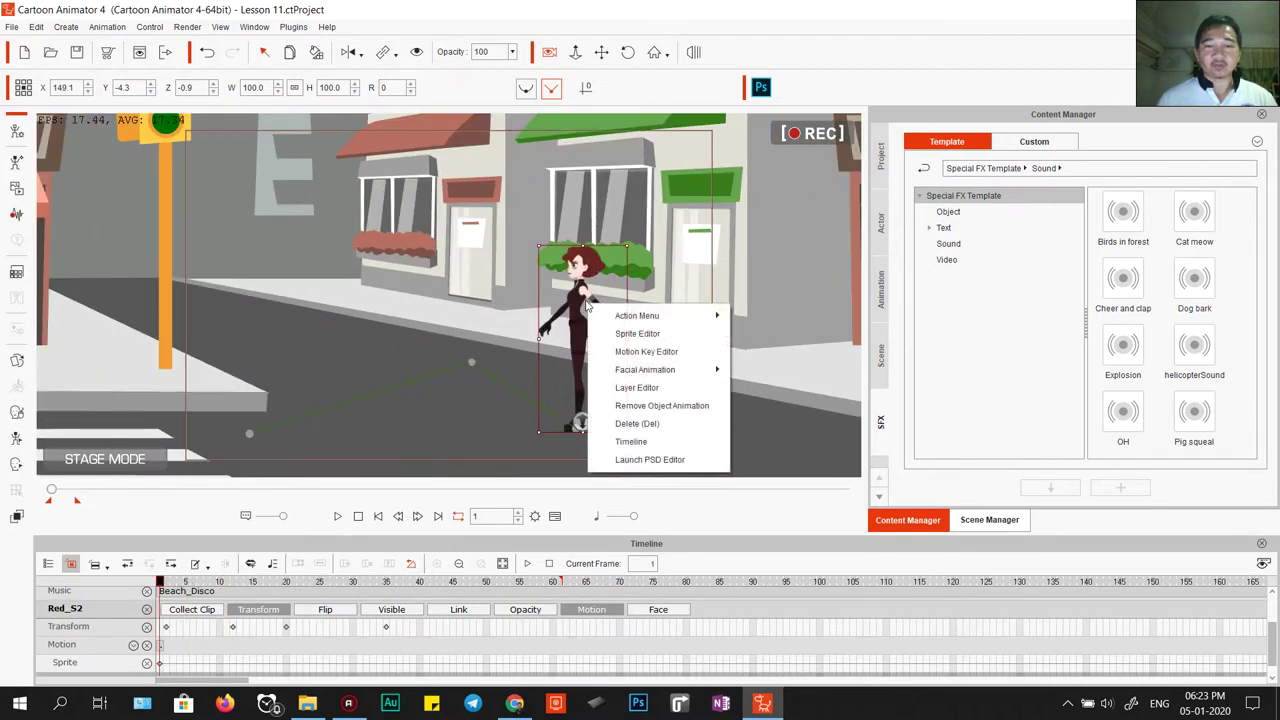
{"action": "left_click", "coordinate": [643, 396]}
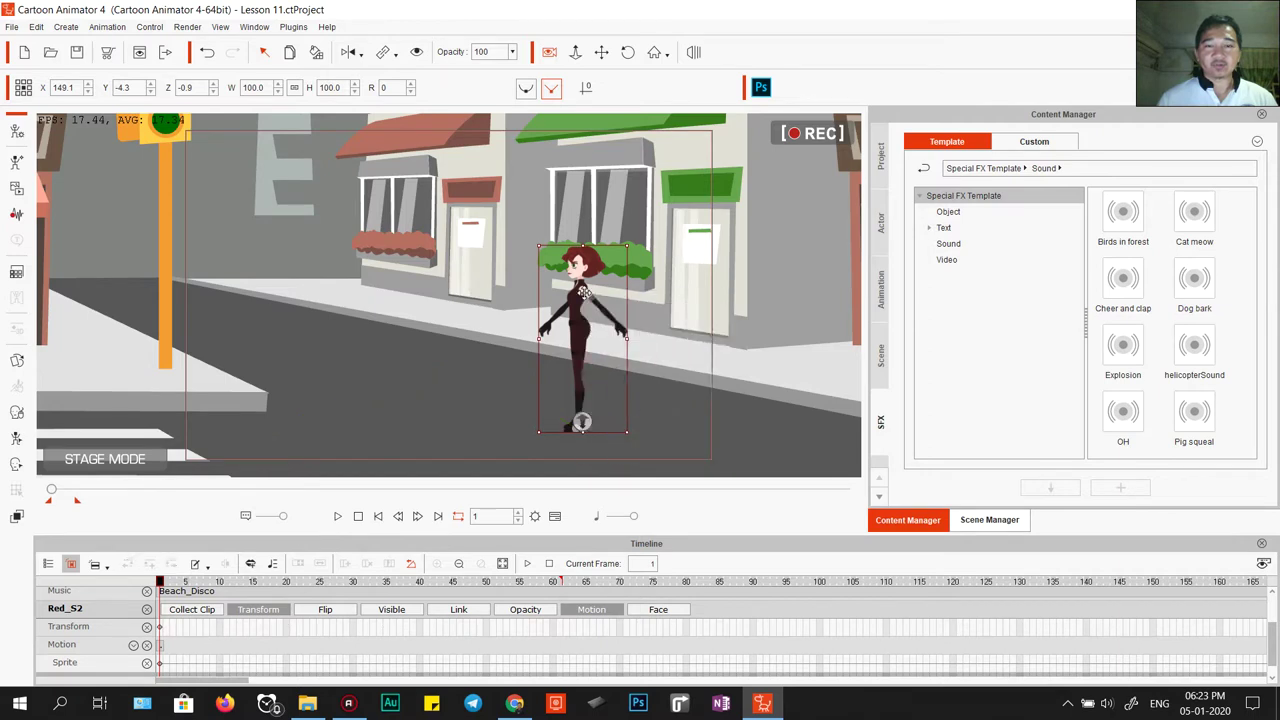
{"action": "key", "text": "Delete"}
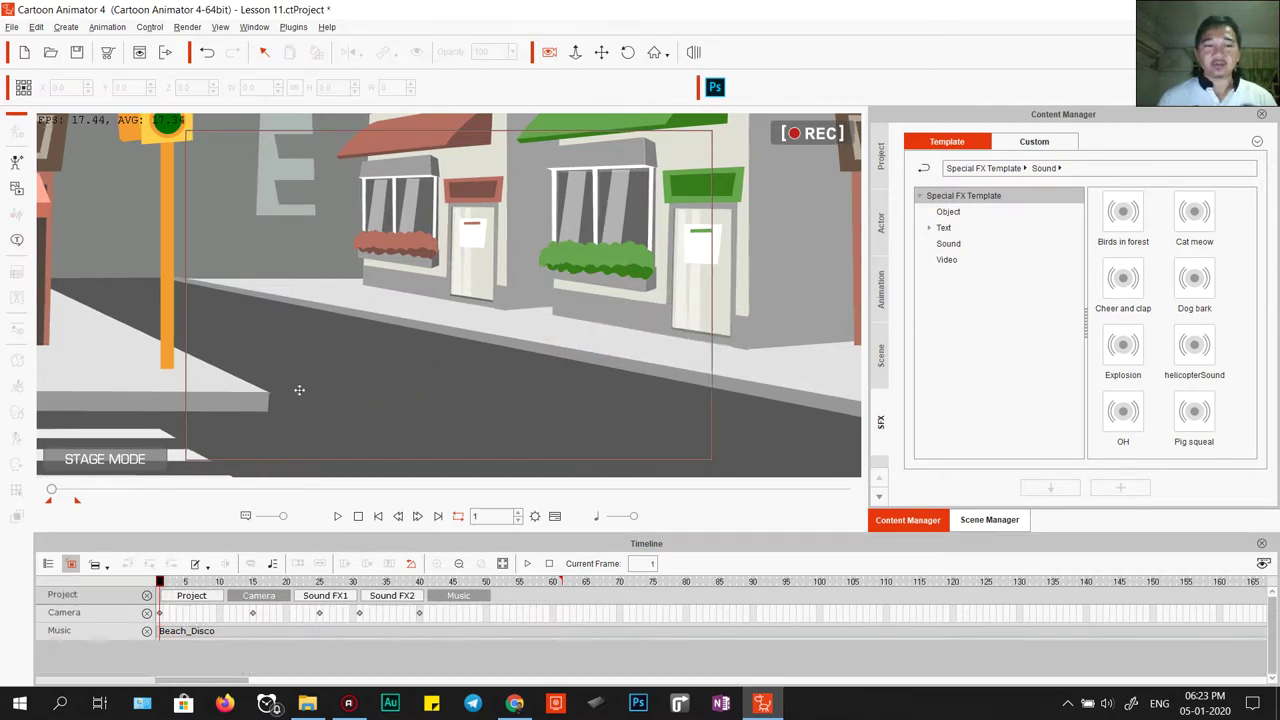
- Check the Car02.ctProp file in the lamborghini car folder in File Explorer, and delete the blue car from the scene
{"action": "left_click", "coordinate": [154, 366]}
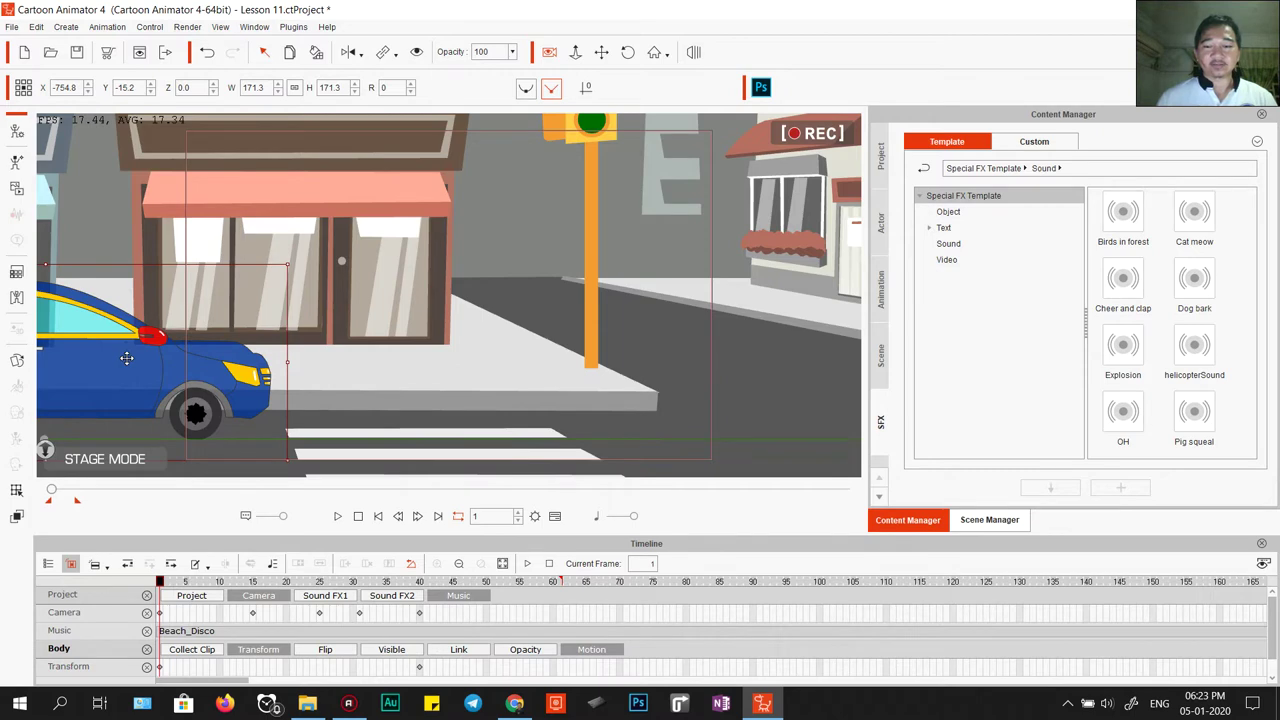
{"action": "left_click", "coordinate": [307, 703]}
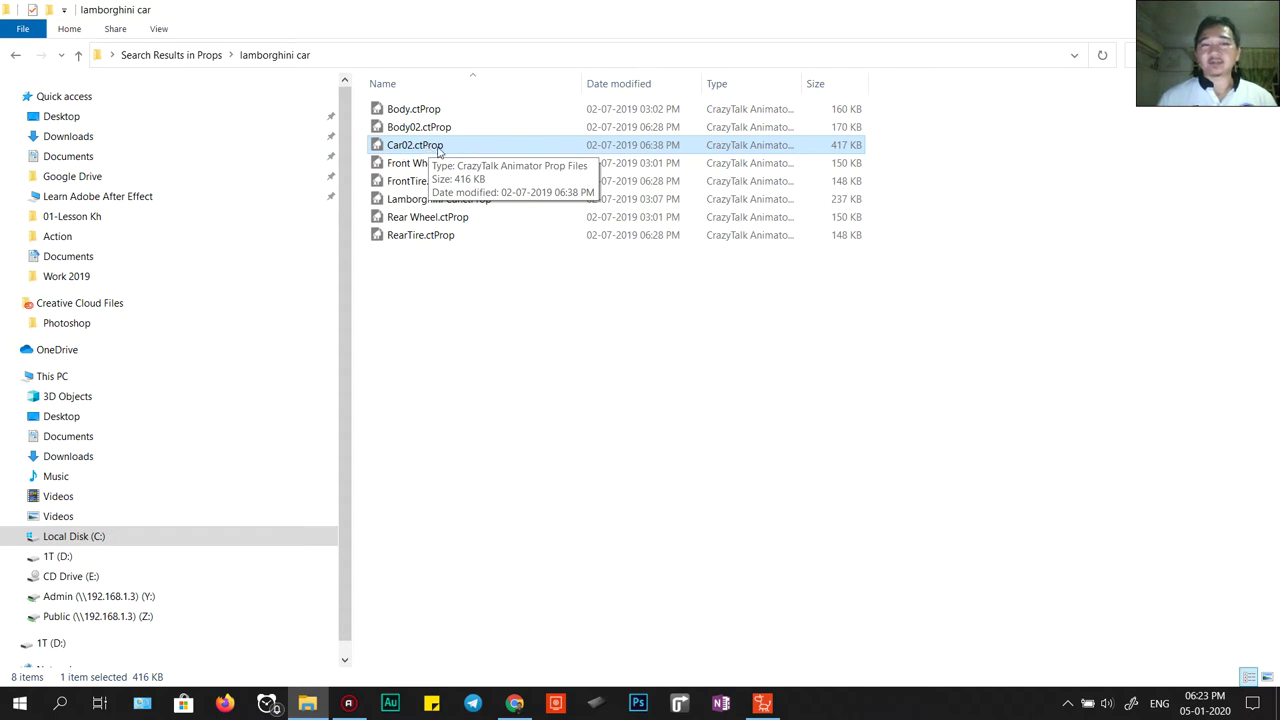
{"action": "key", "text": "alt+Tab"}
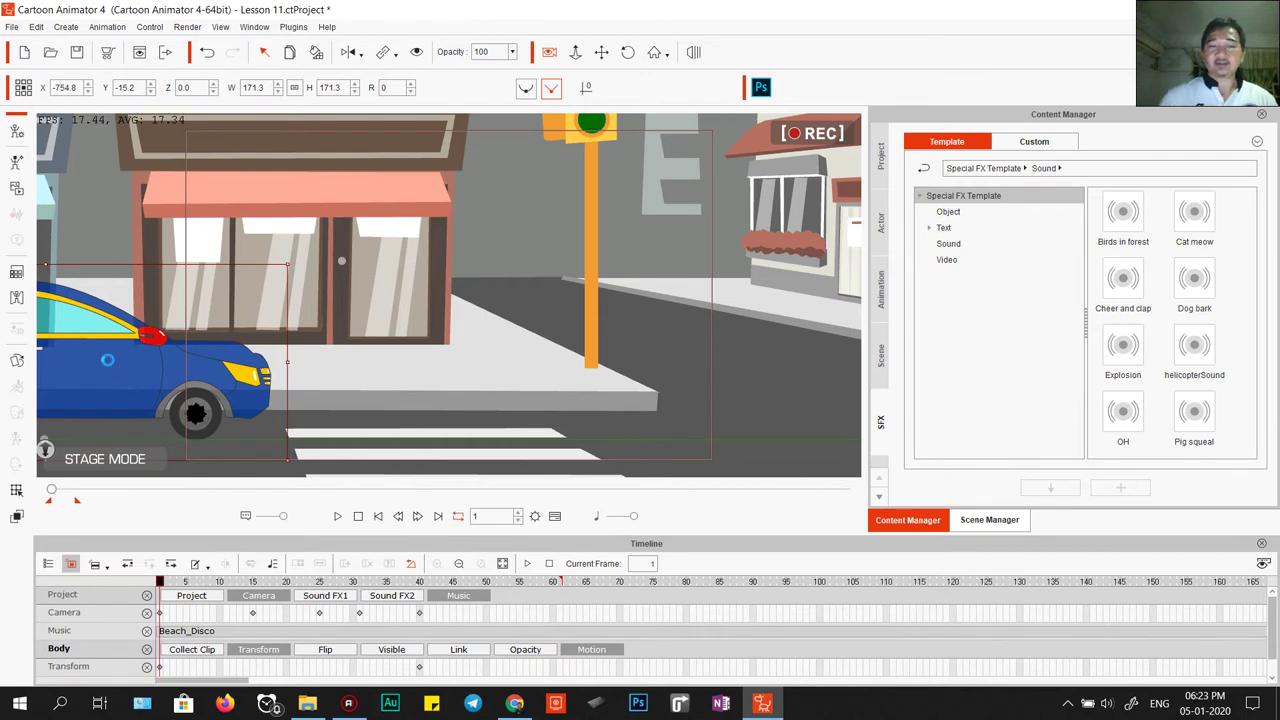
{"action": "key", "text": "Delete"}
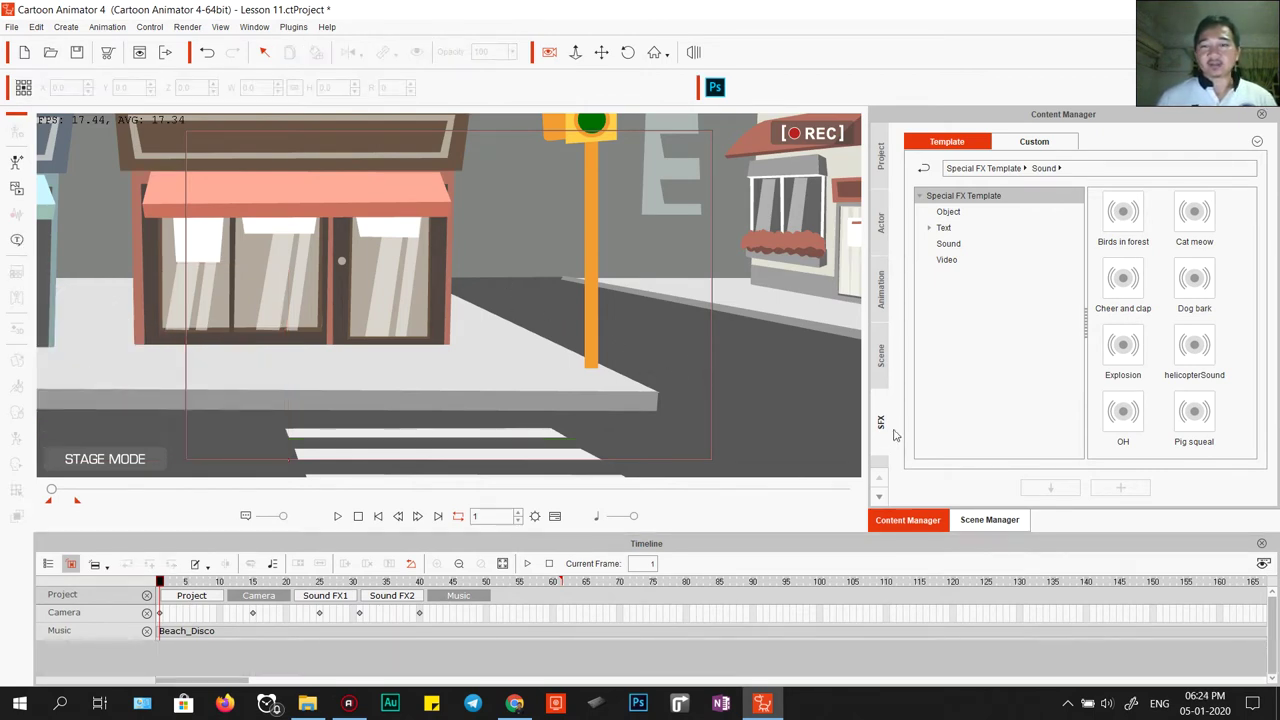
- Start a new project without saving the current one and place the Red_S2 character at about X 132, Y 4
{"action": "left_click", "coordinate": [24, 52]}
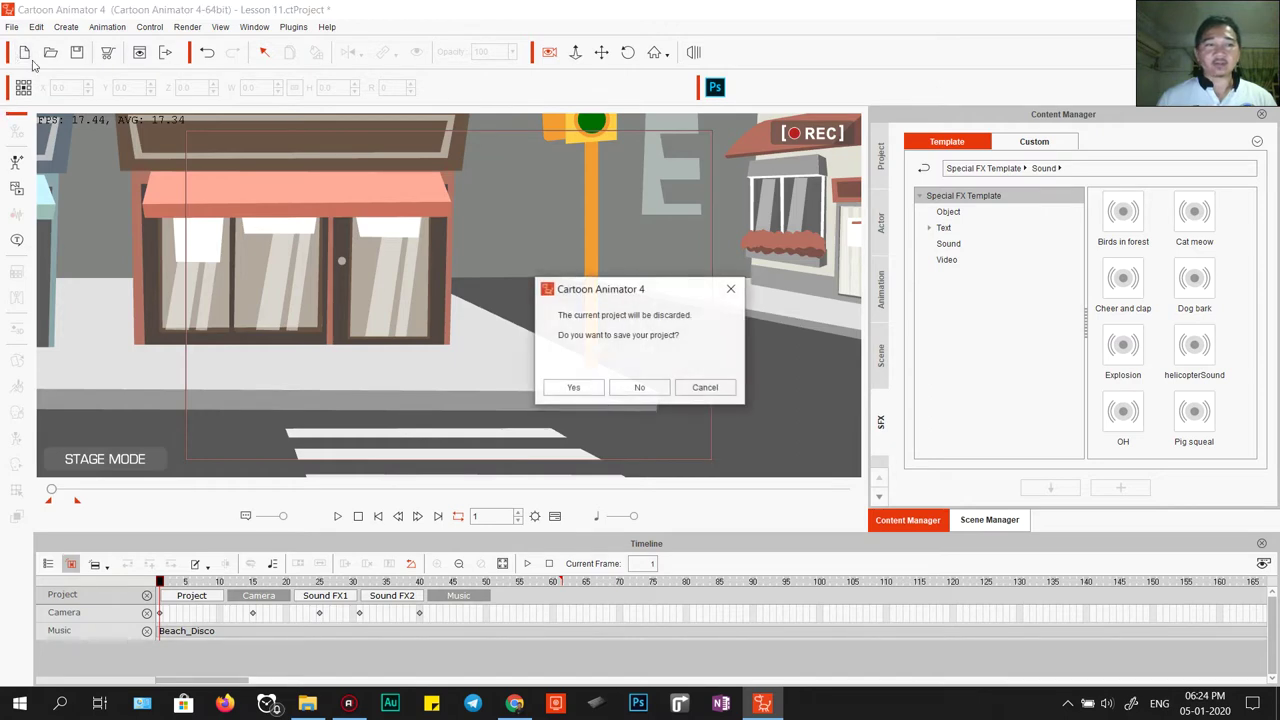
{"action": "left_click", "coordinate": [706, 386]}
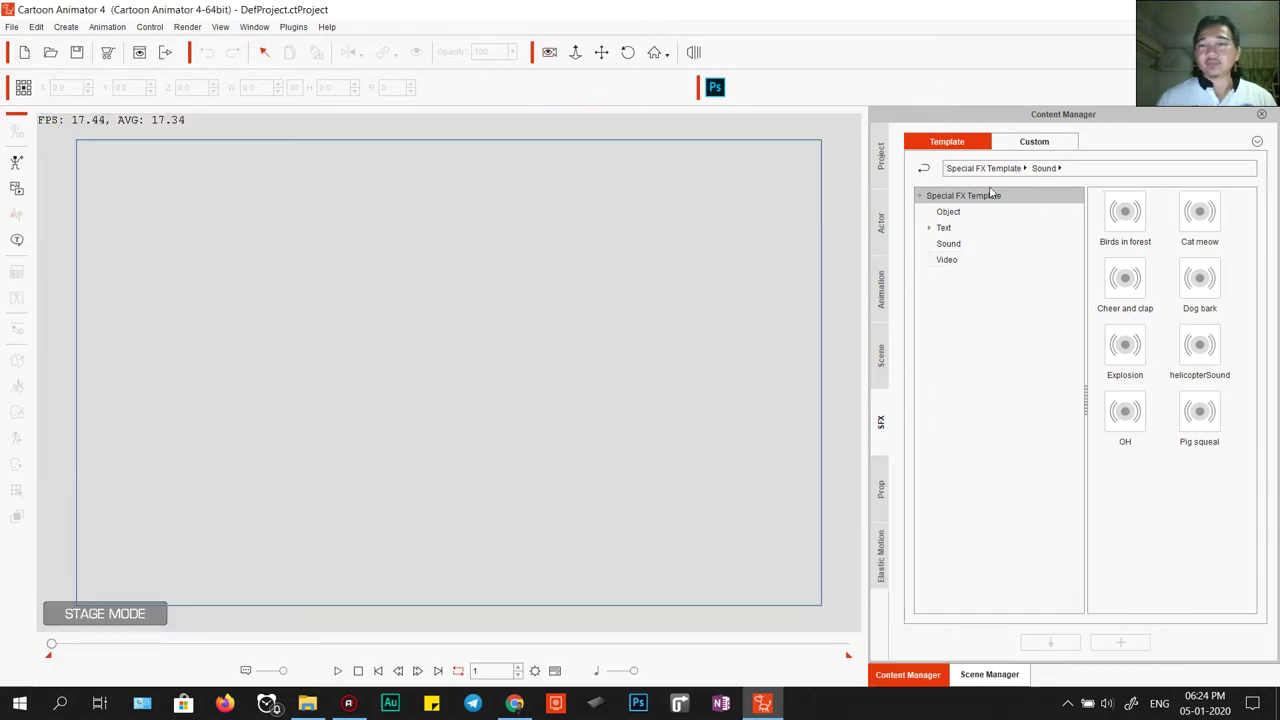
{"action": "left_click", "coordinate": [880, 222]}
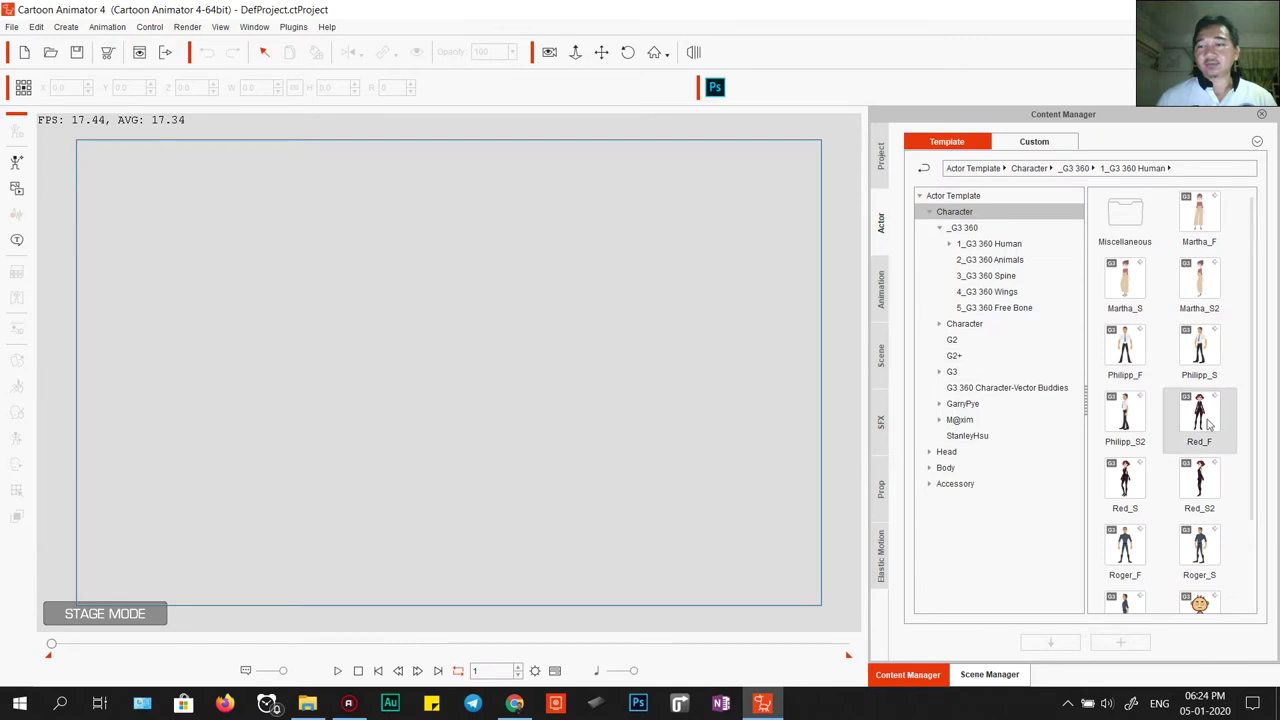
{"action": "left_click_drag", "start_coordinate": [1199, 480], "coordinate": [568, 354]}
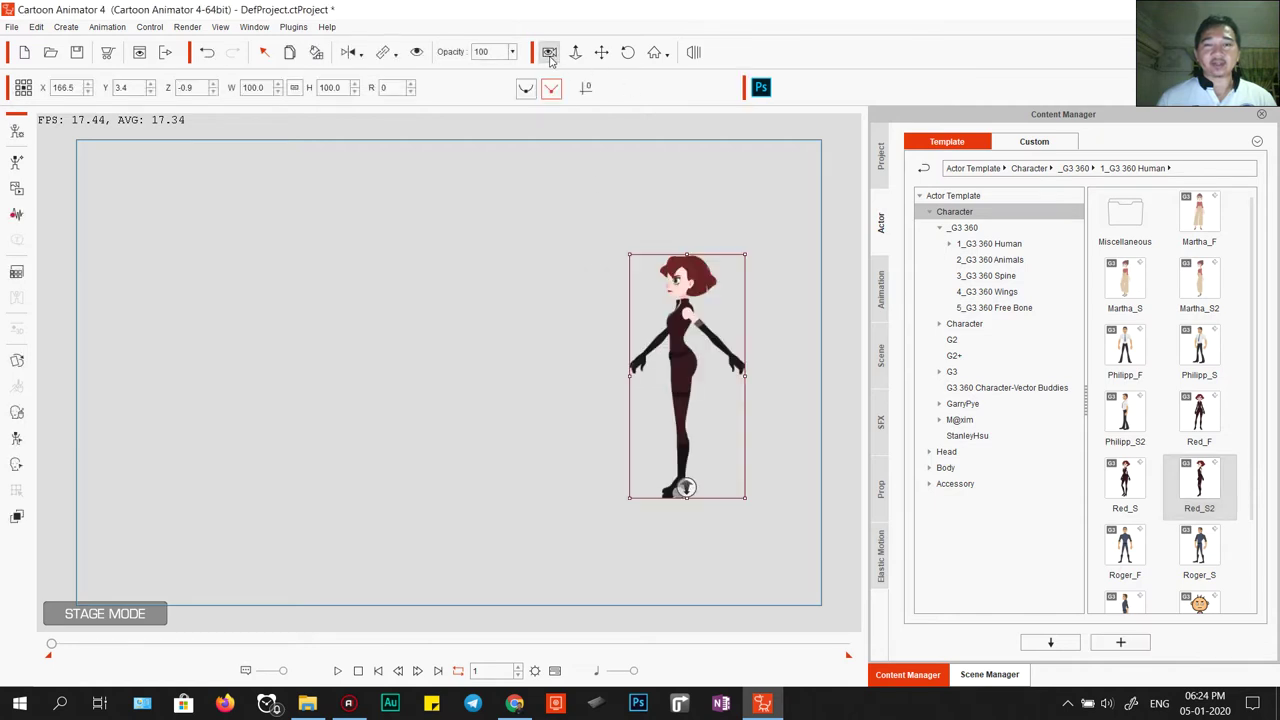
{"action": "left_click_drag", "start_coordinate": [679, 354], "coordinate": [633, 352]}
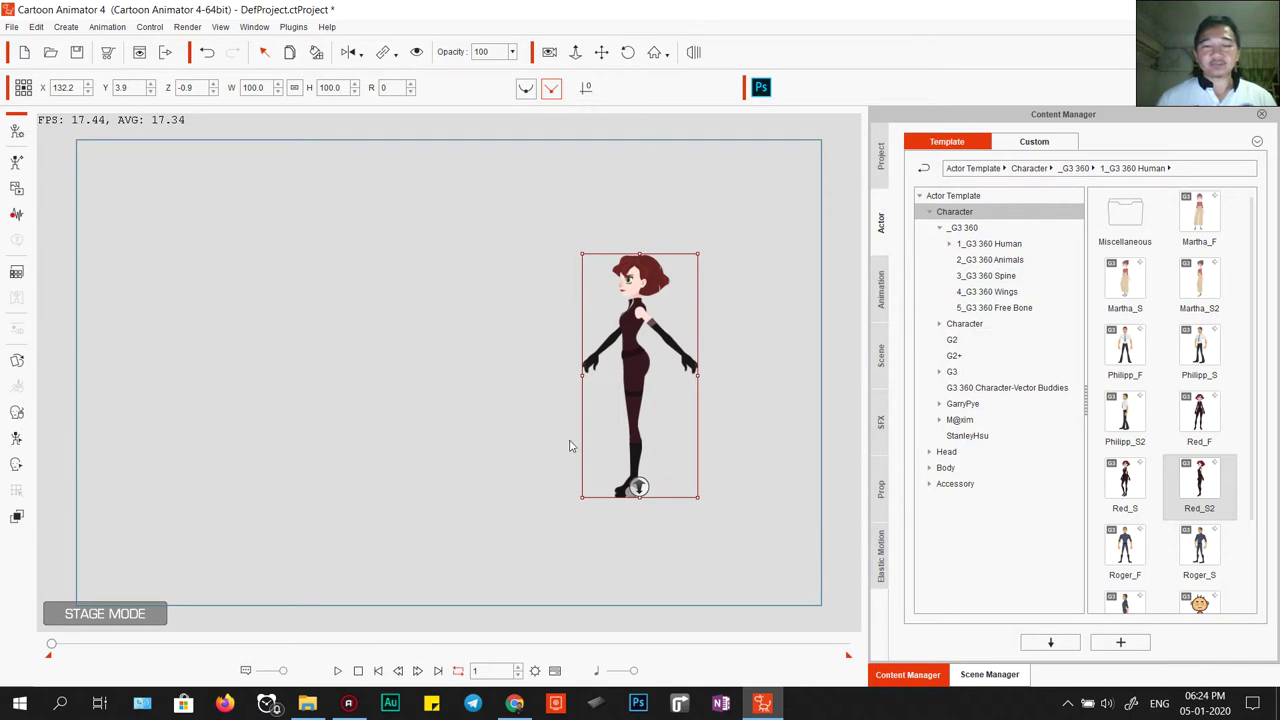
- Add the Outdoor Scene template as the character's background
{"action": "left_click", "coordinate": [879, 355]}
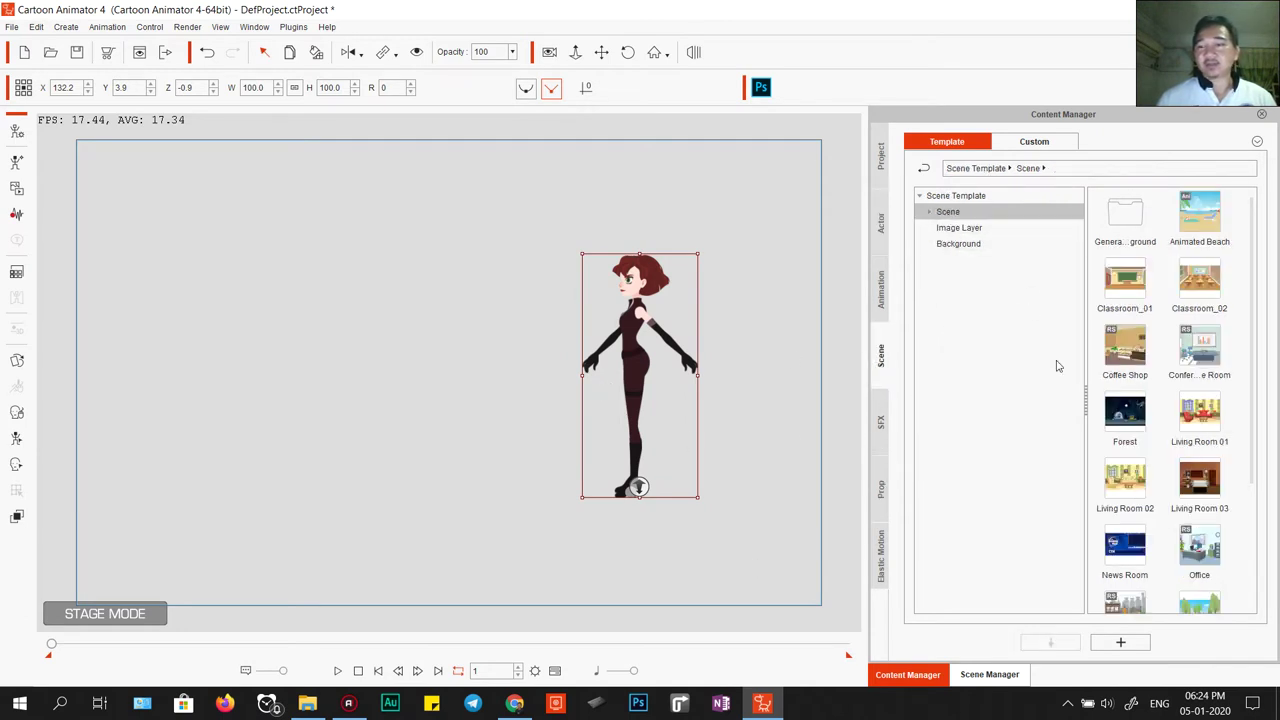
{"action": "scroll", "coordinate": [1135, 480], "scroll_direction": "down", "scroll_amount": 3}
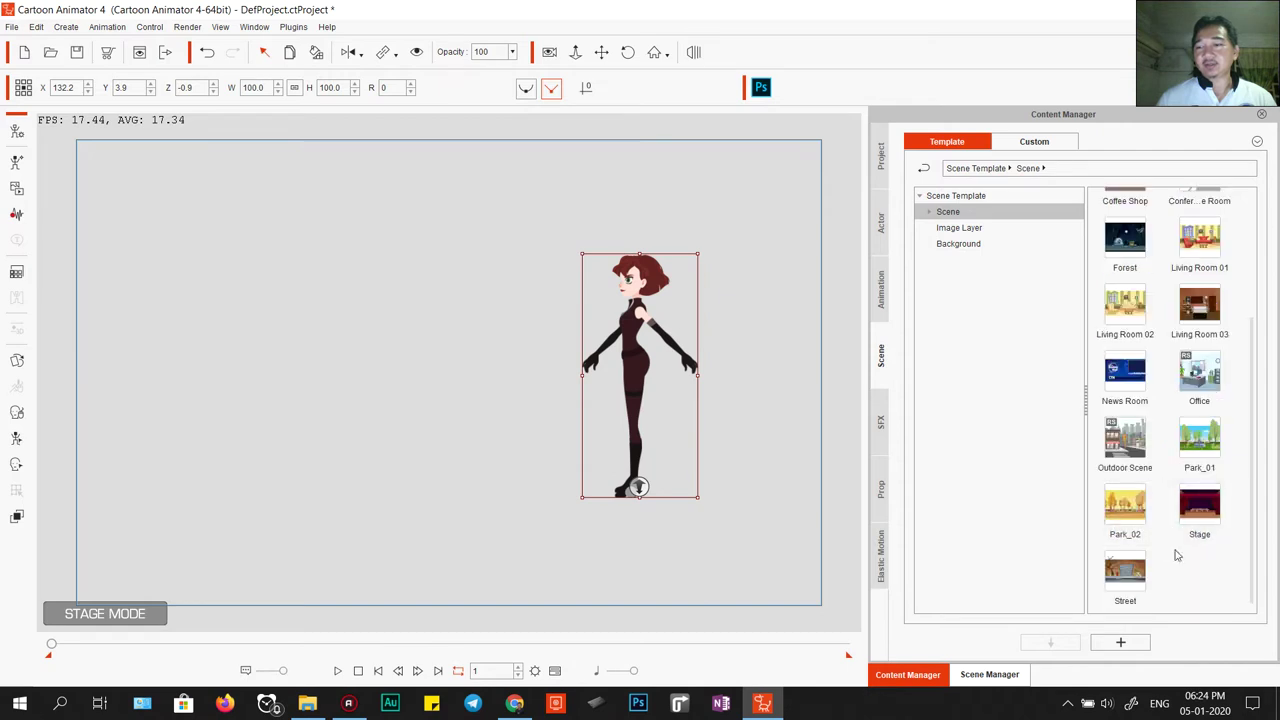
{"action": "double_click", "coordinate": [1133, 444]}
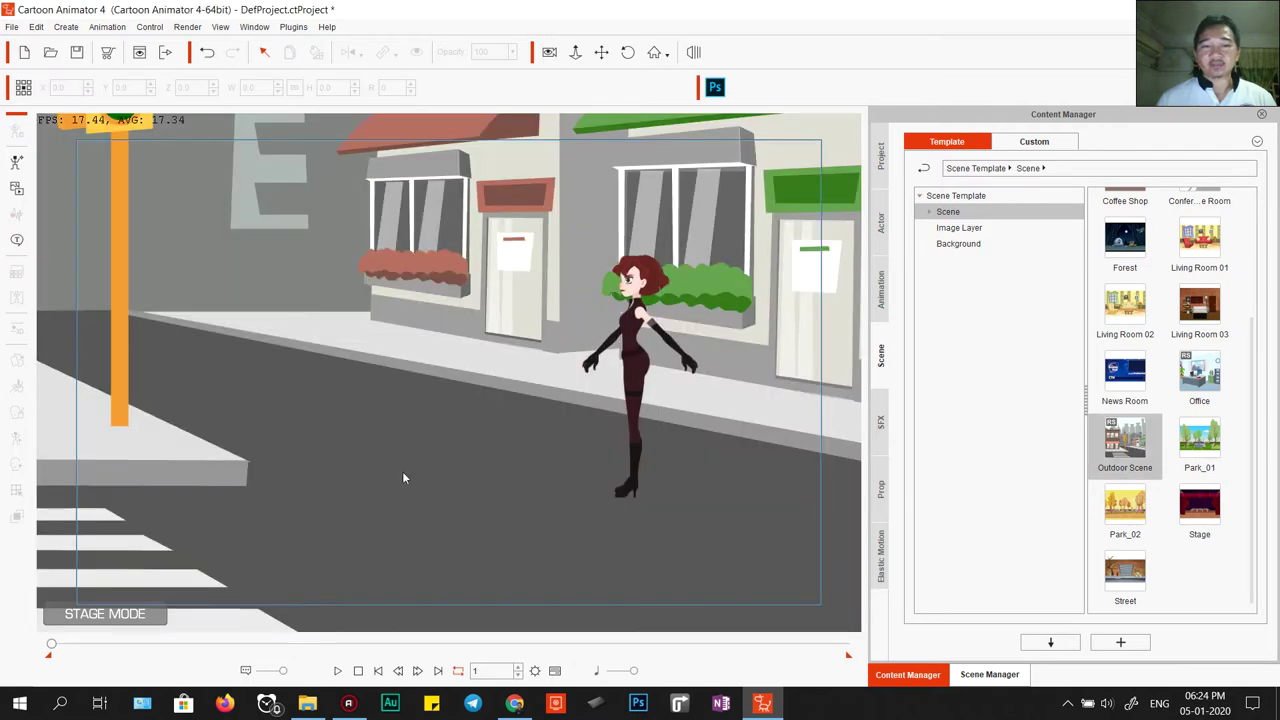
- Browse the custom prop library's folders, including 01-007 and 01-01
{"action": "left_click", "coordinate": [1048, 141]}
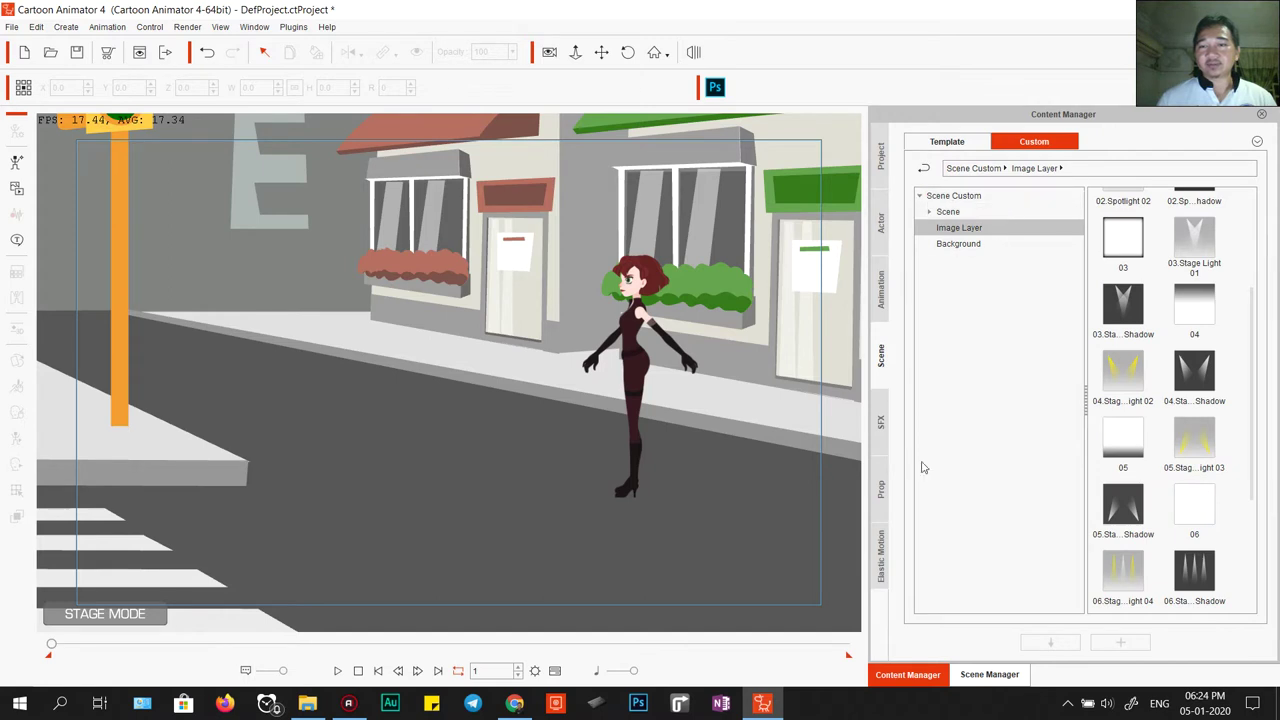
{"action": "left_click", "coordinate": [882, 490]}
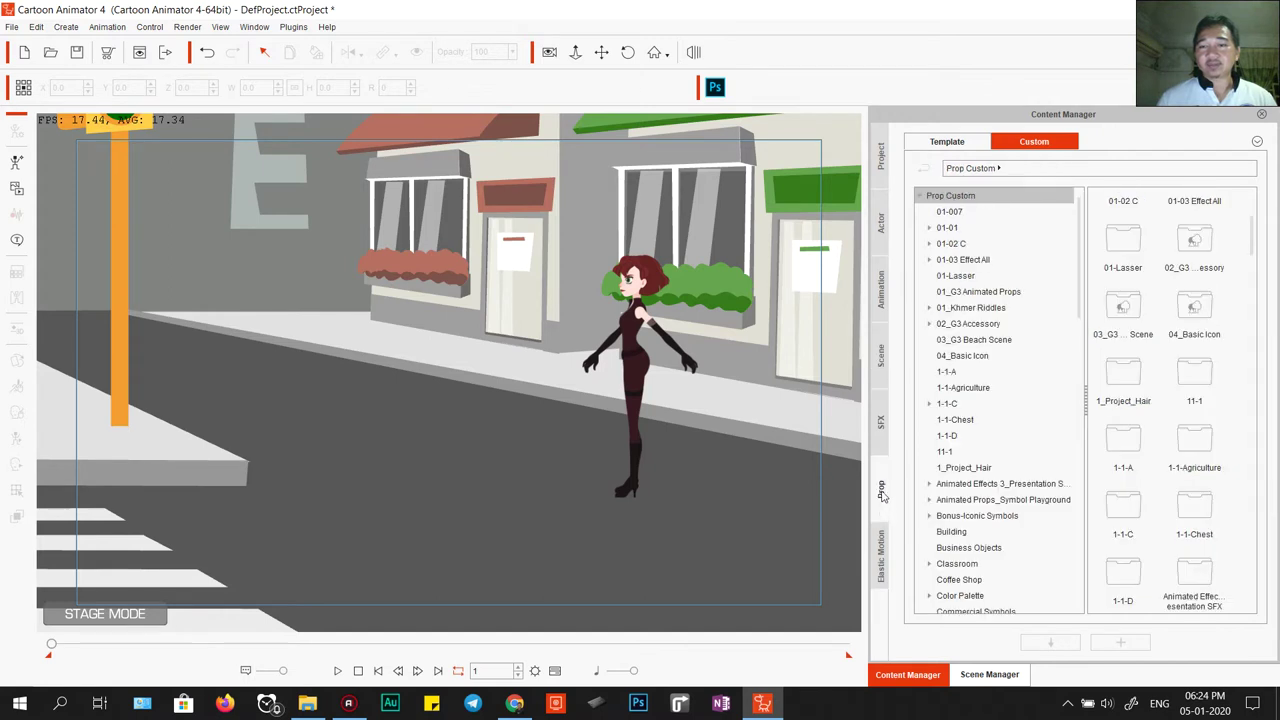
{"action": "left_click", "coordinate": [950, 211]}
{"action": "left_click", "coordinate": [947, 227]}
{"action": "left_click", "coordinate": [955, 275]}
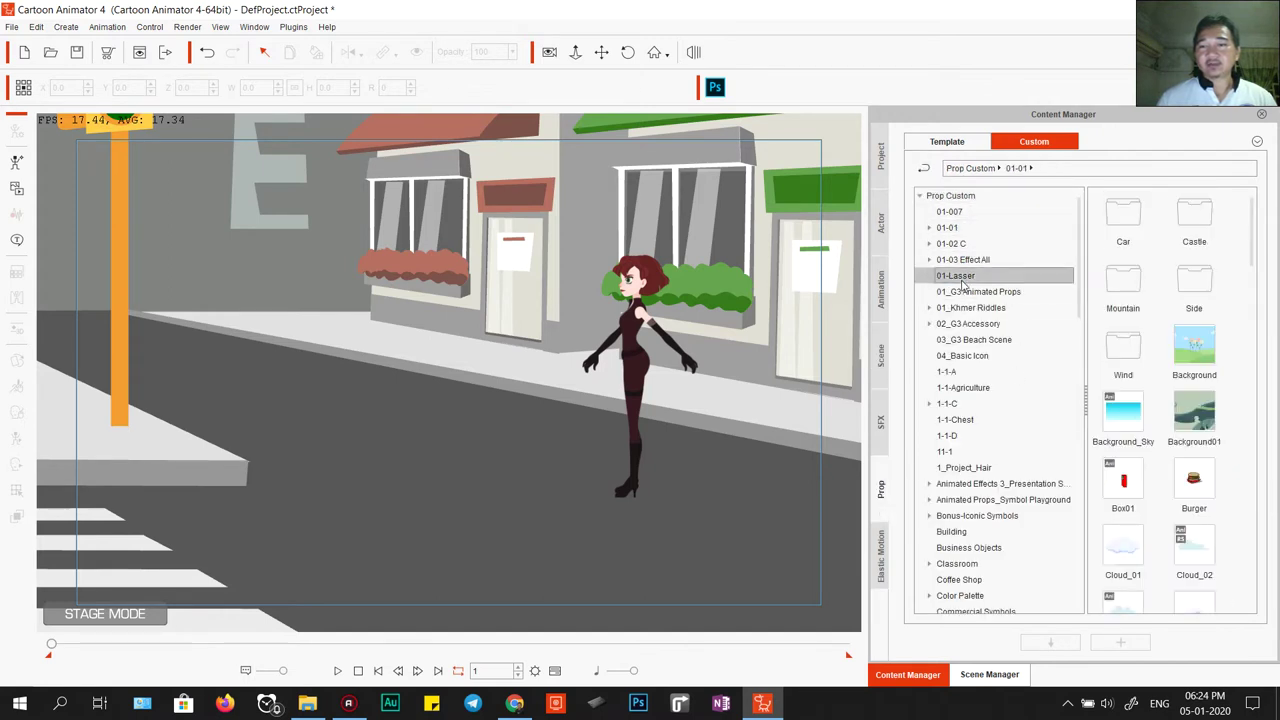
- Locate the custom prop library's Props folder on disk in File Explorer
{"action": "left_click", "coordinate": [955, 197]}
{"action": "right_click", "coordinate": [948, 200]}
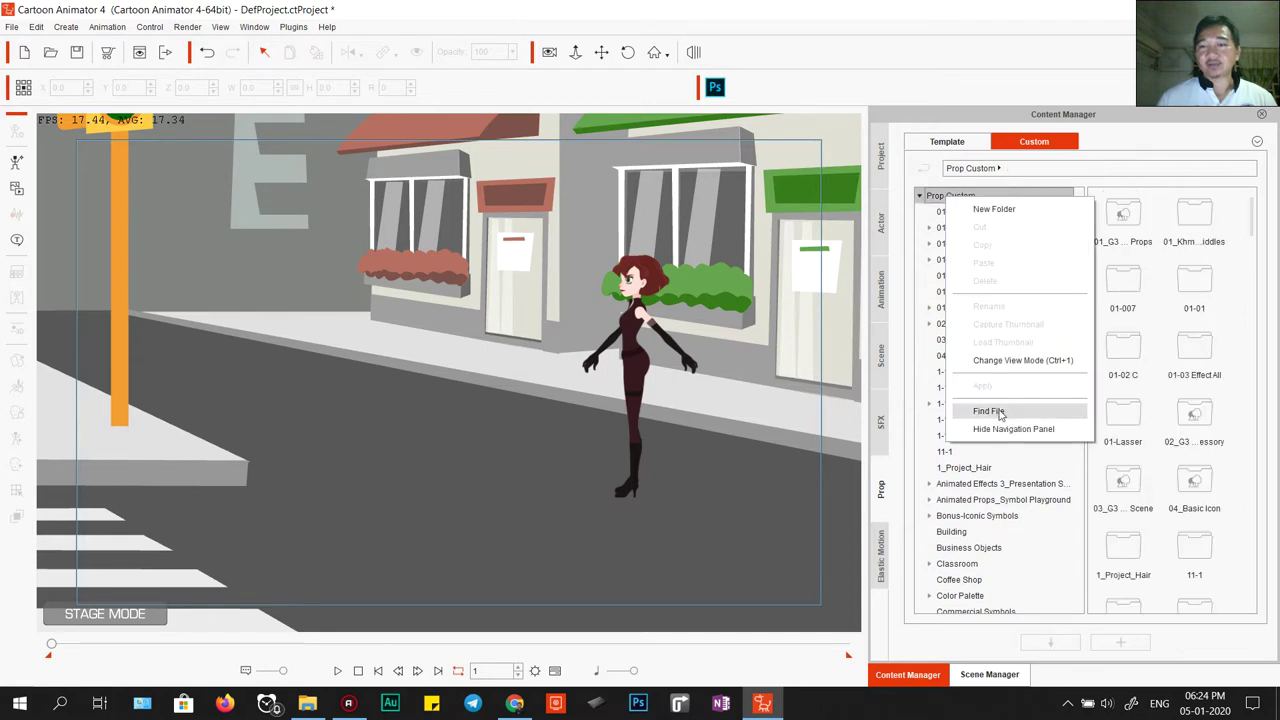
{"action": "right_click", "coordinate": [945, 198]}
{"action": "left_click", "coordinate": [986, 412]}
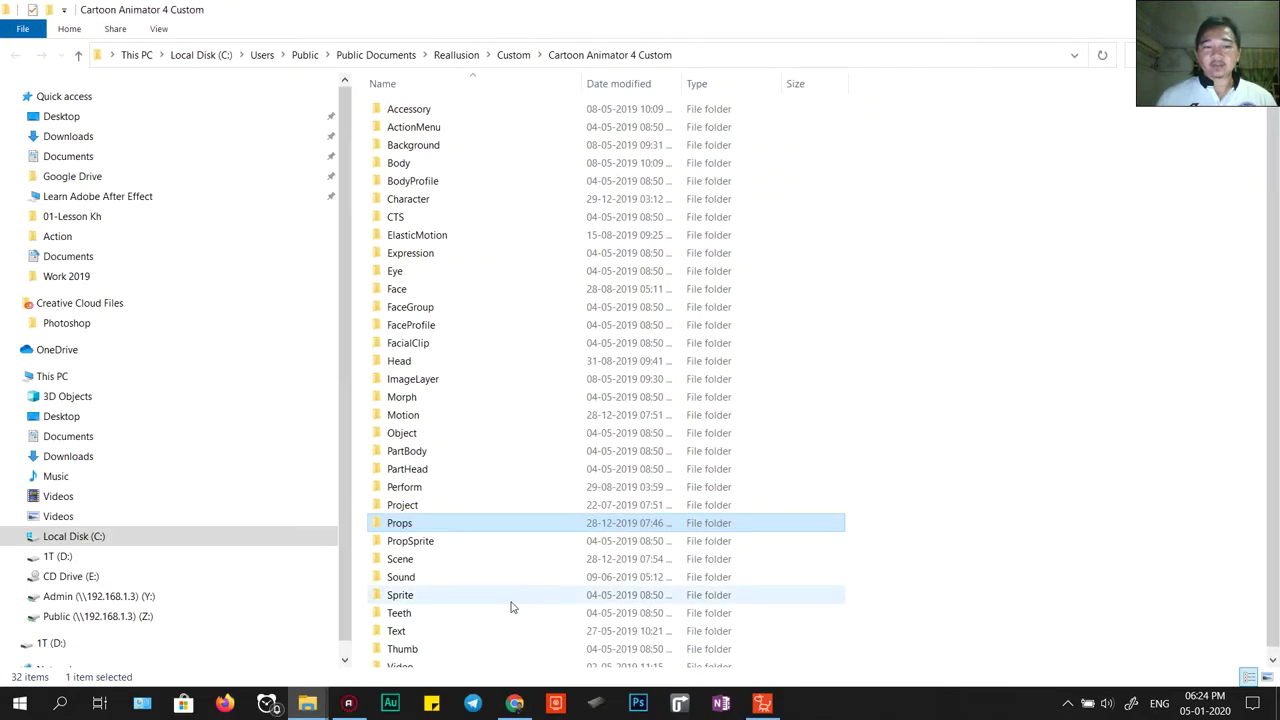
- Search the Props folder for "car" and look through the results for a car prop
{"action": "double_click", "coordinate": [401, 527]}
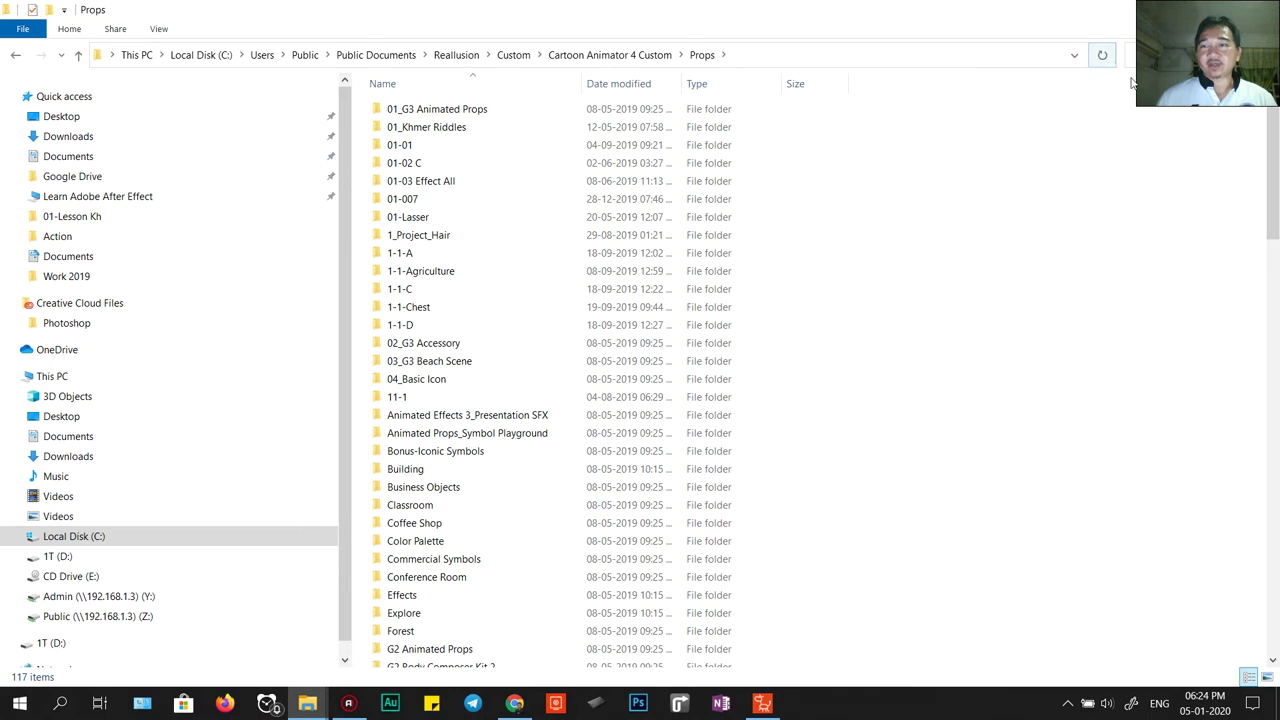
{"action": "type", "text": "car"}
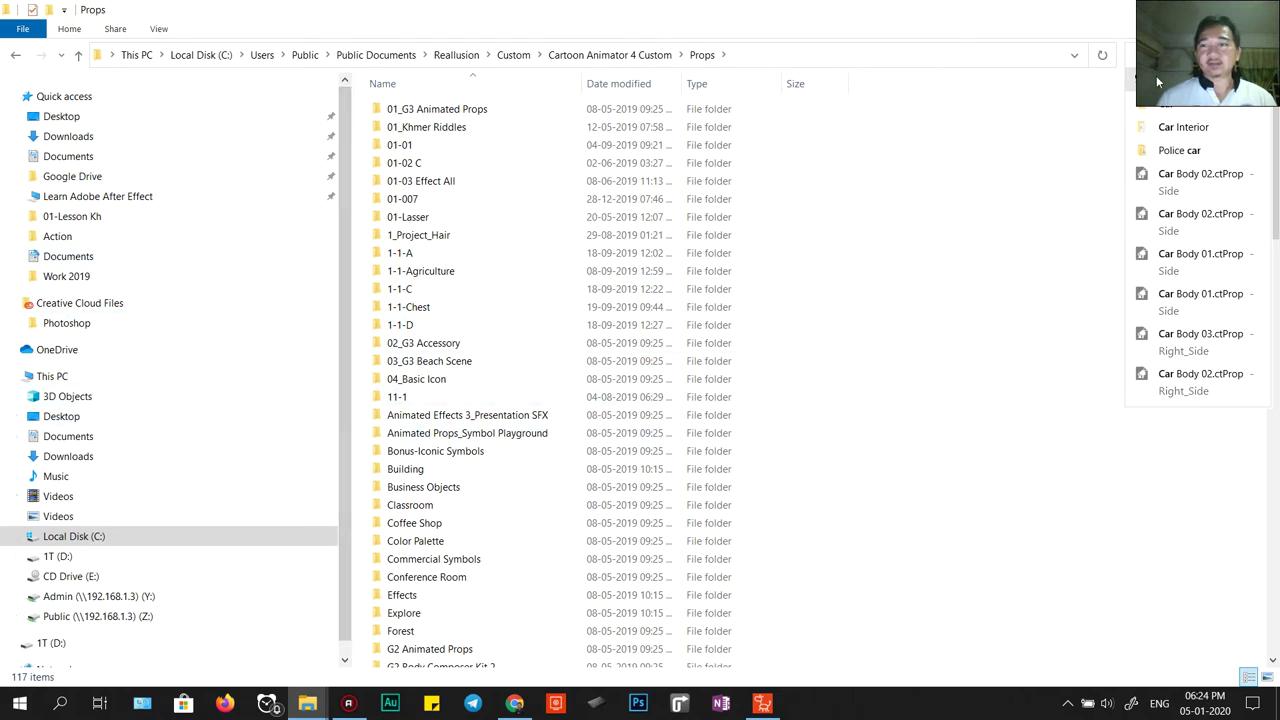
{"action": "key", "text": "Return"}
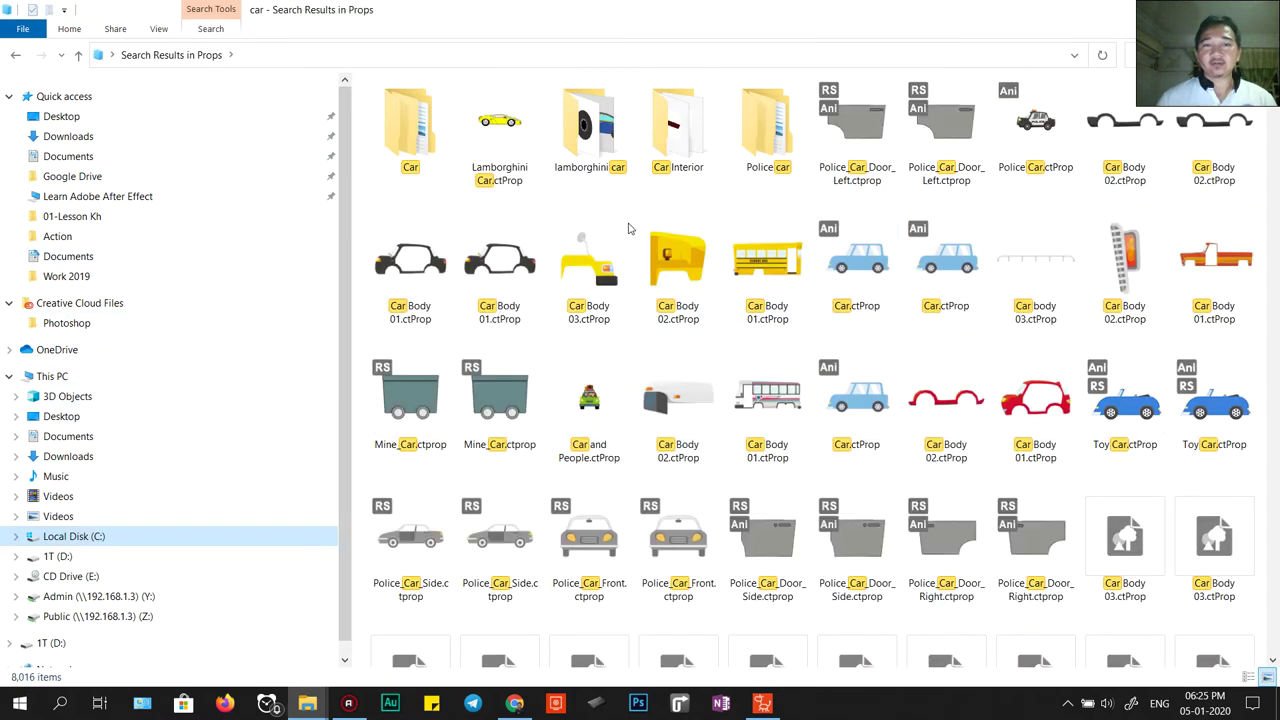
{"action": "scroll", "coordinate": [825, 462], "scroll_direction": "down", "scroll_amount": 5}
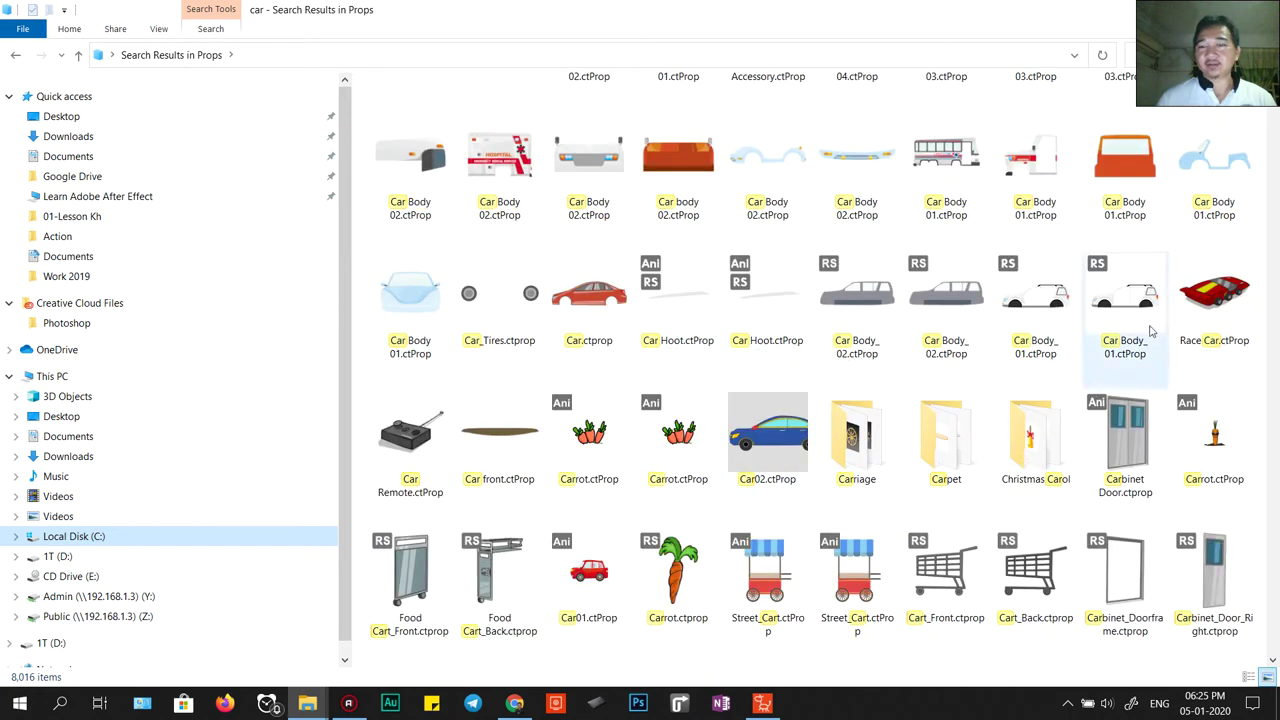
- Add the Car02 prop to the scene, facing right and enlarged to about 163 percent
{"action": "left_click_drag", "start_coordinate": [773, 440], "coordinate": [105, 507]}
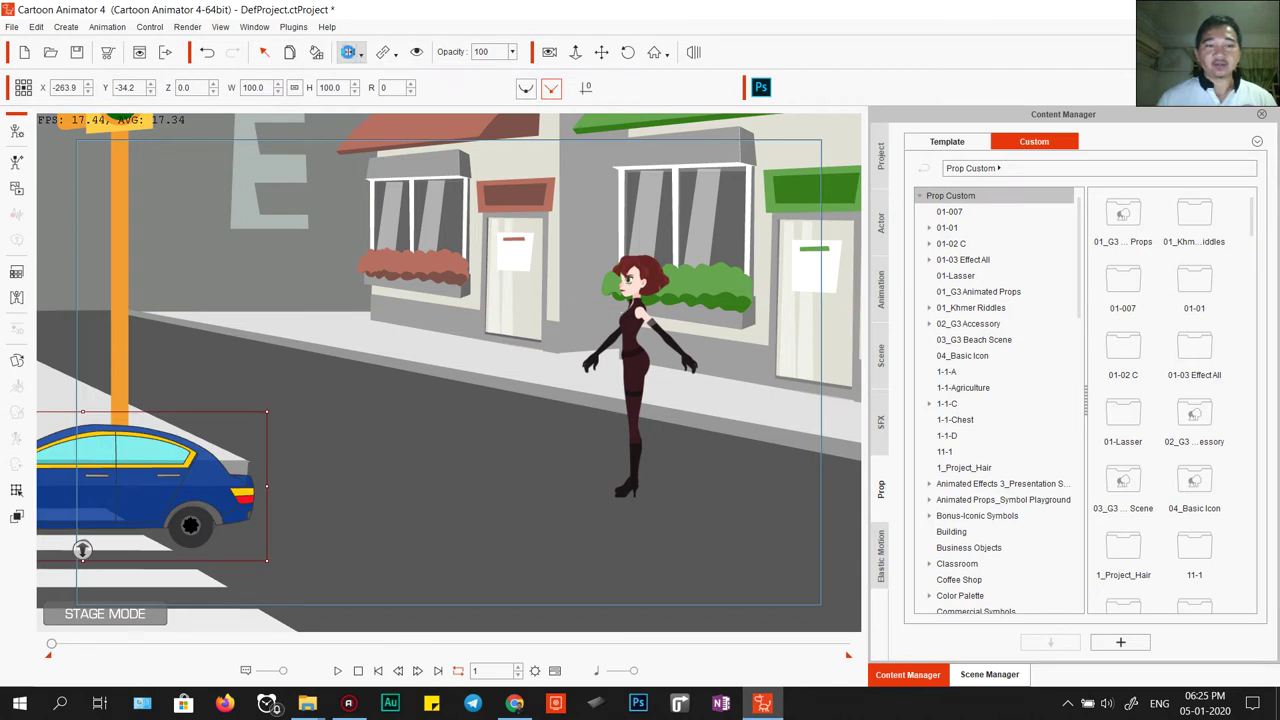
{"action": "left_click", "coordinate": [348, 53]}
{"action": "left_click_drag", "start_coordinate": [268, 411], "coordinate": [360, 372]}
{"action": "left_click_drag", "start_coordinate": [266, 451], "coordinate": [524, 419]}
{"action": "left_click_drag", "start_coordinate": [622, 325], "coordinate": [673, 297]}
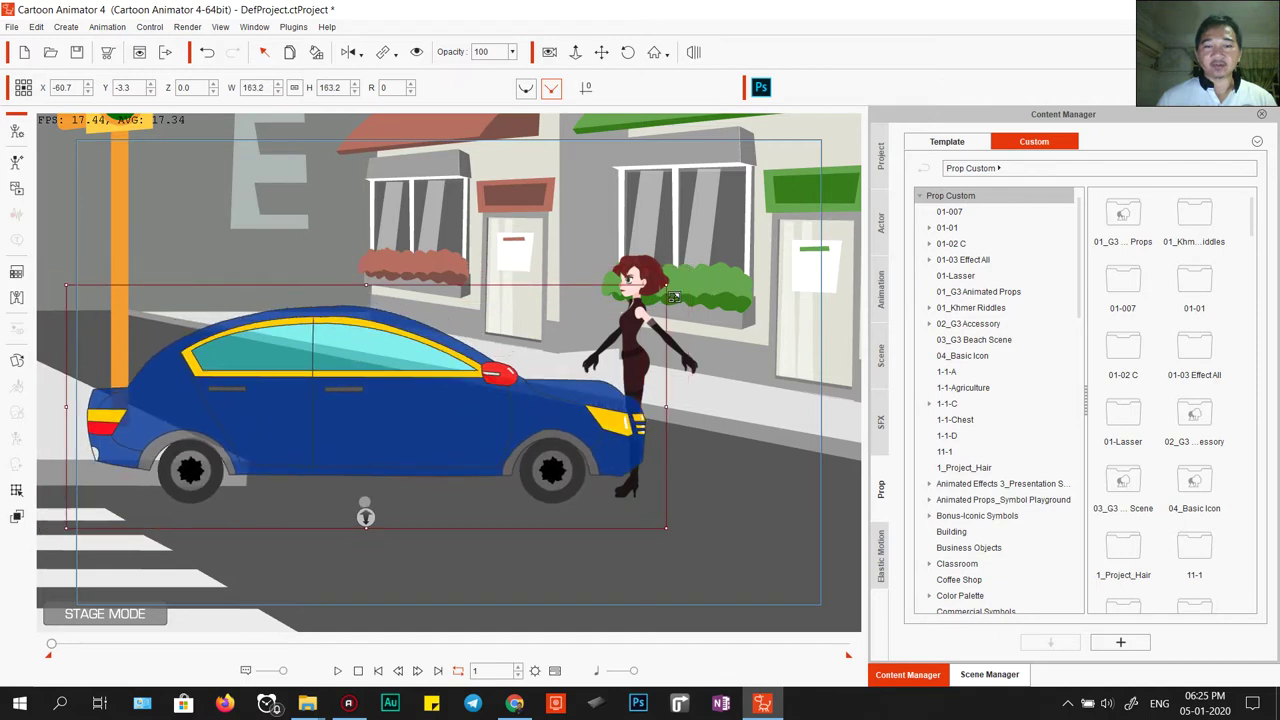
- Position the car beside the crosswalk, well behind the character, at about X -525, Y -47
{"action": "left_click_drag", "start_coordinate": [534, 412], "coordinate": [474, 422]}
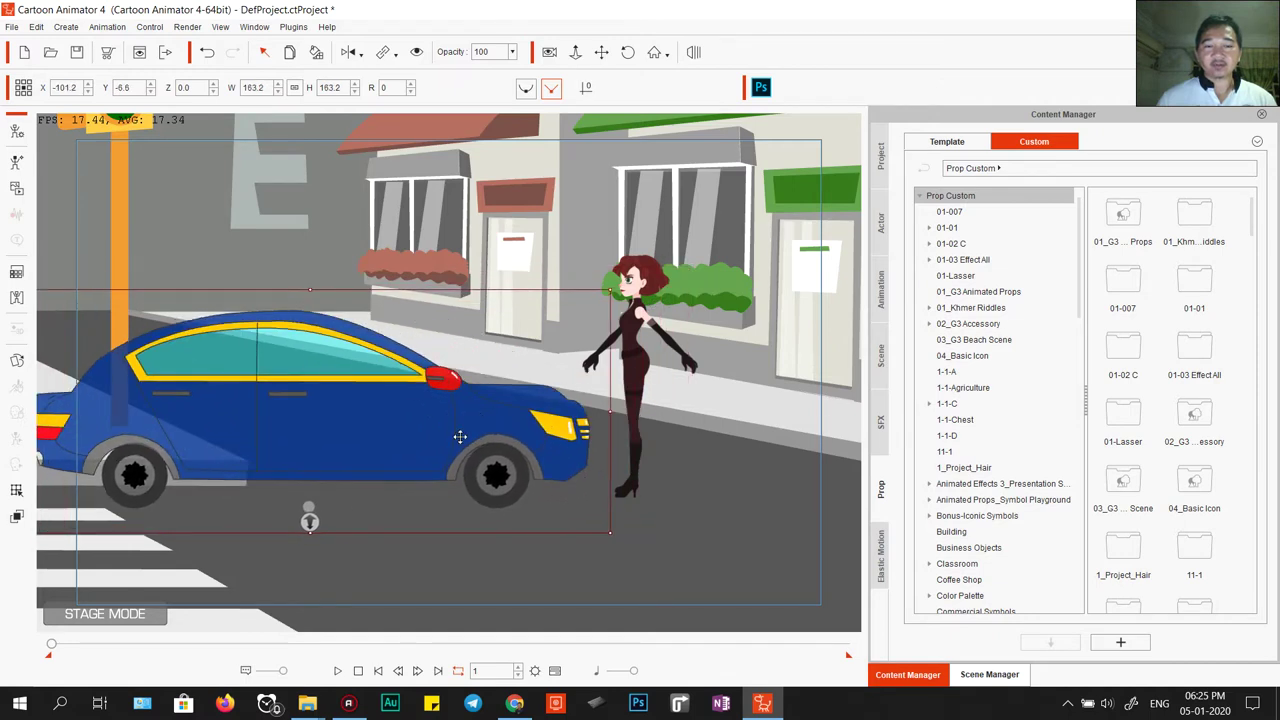
{"action": "left_click_drag", "start_coordinate": [632, 345], "coordinate": [659, 395]}
{"action": "left_click", "coordinate": [461, 398]}
{"action": "left_click_drag", "start_coordinate": [461, 398], "coordinate": [345, 452]}
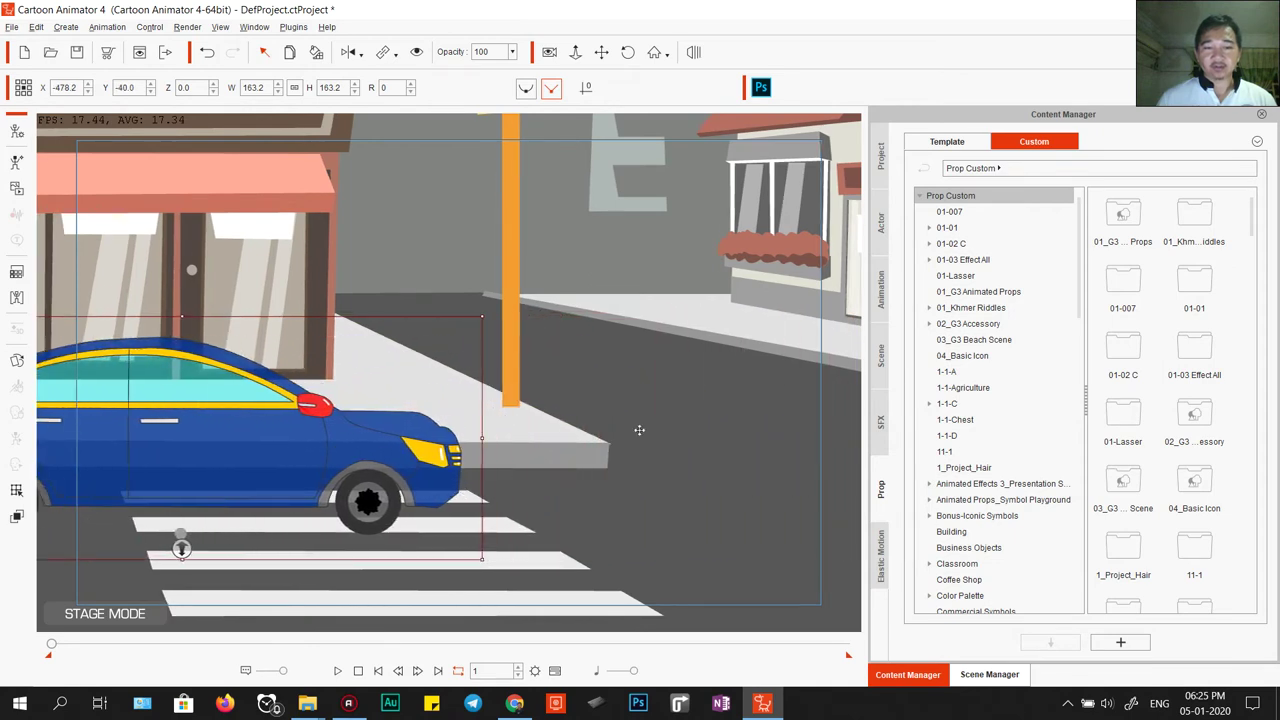
{"action": "scroll", "coordinate": [640, 430], "scroll_direction": "down", "scroll_amount": 4}
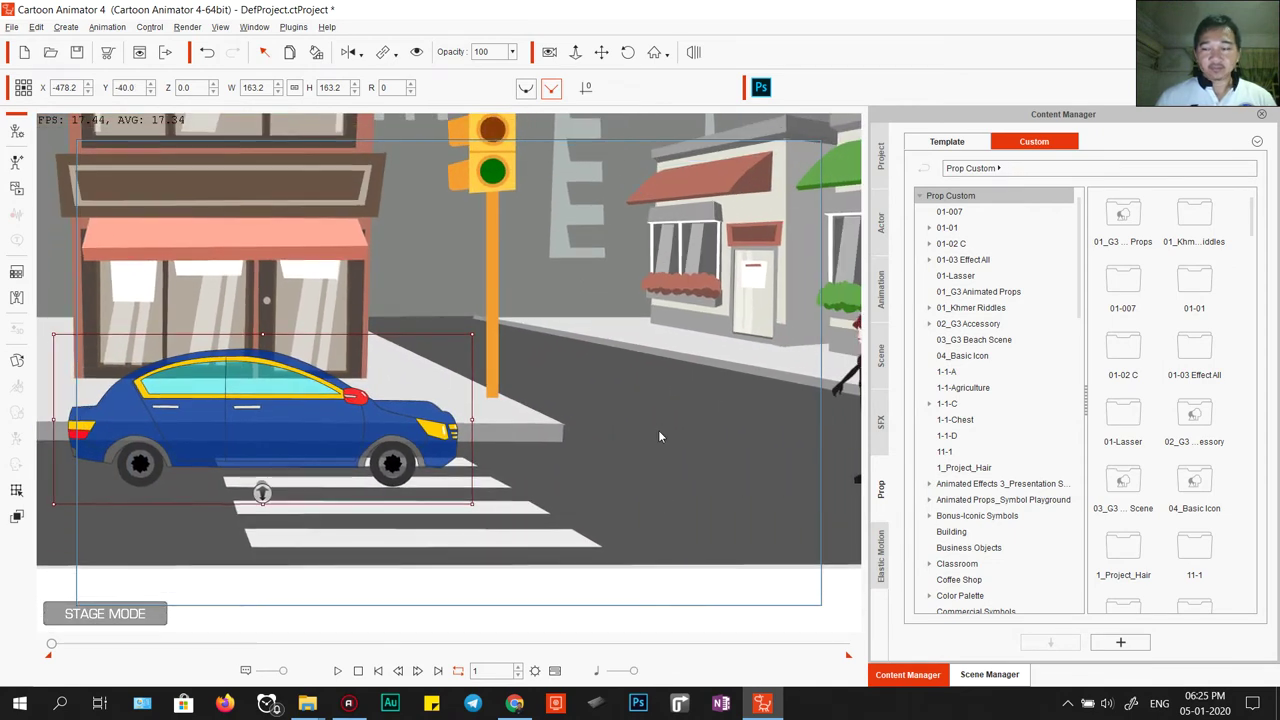
{"action": "scroll", "coordinate": [590, 397], "scroll_direction": "down", "scroll_amount": 5}
{"action": "left_click_drag", "start_coordinate": [566, 436], "coordinate": [476, 438]}
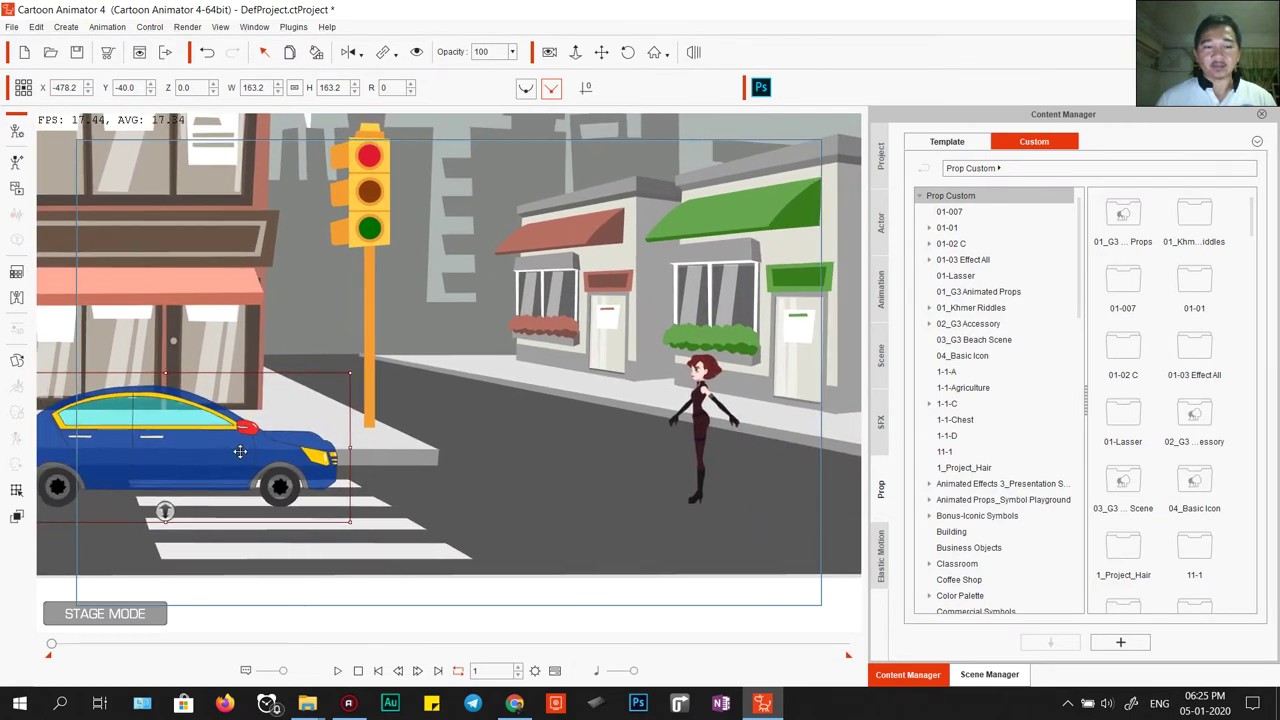
{"action": "left_click_drag", "start_coordinate": [240, 452], "coordinate": [200, 454]}
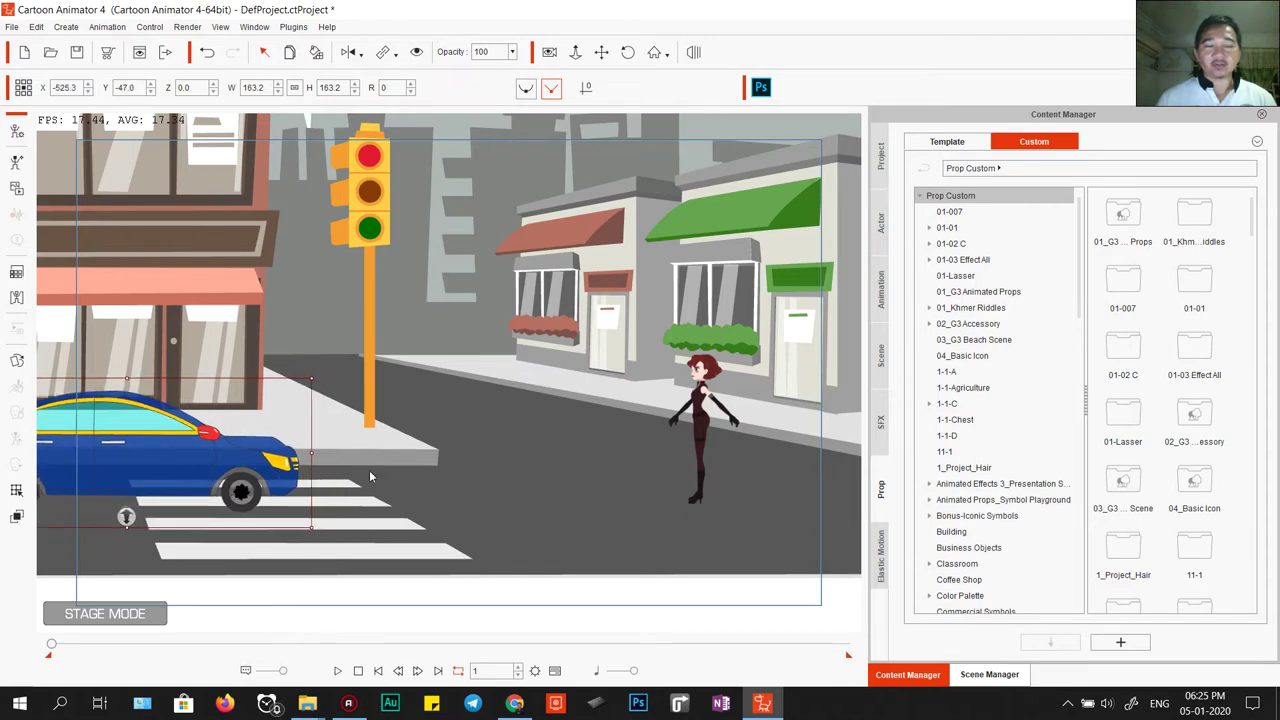
- Look through the preset actions available for the car
{"action": "right_click", "coordinate": [173, 459]}
{"action": "mouse_move", "coordinate": [230, 473]}
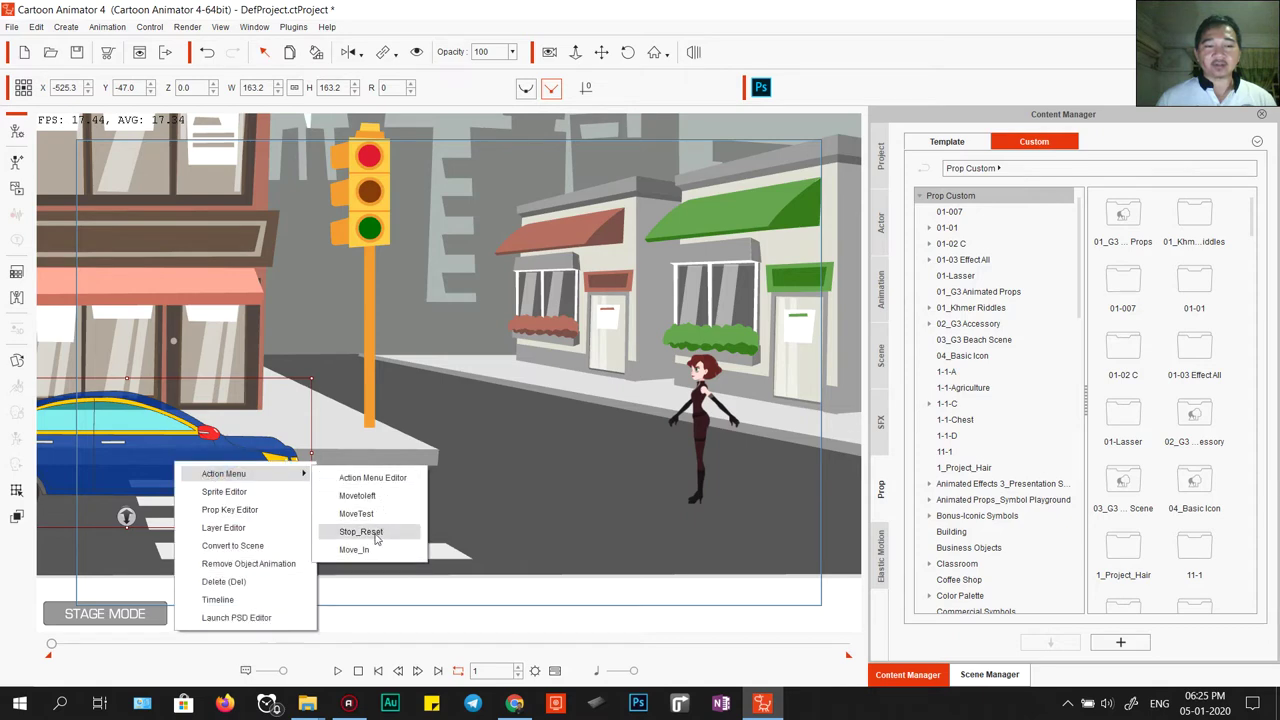
{"action": "left_click", "coordinate": [357, 495]}
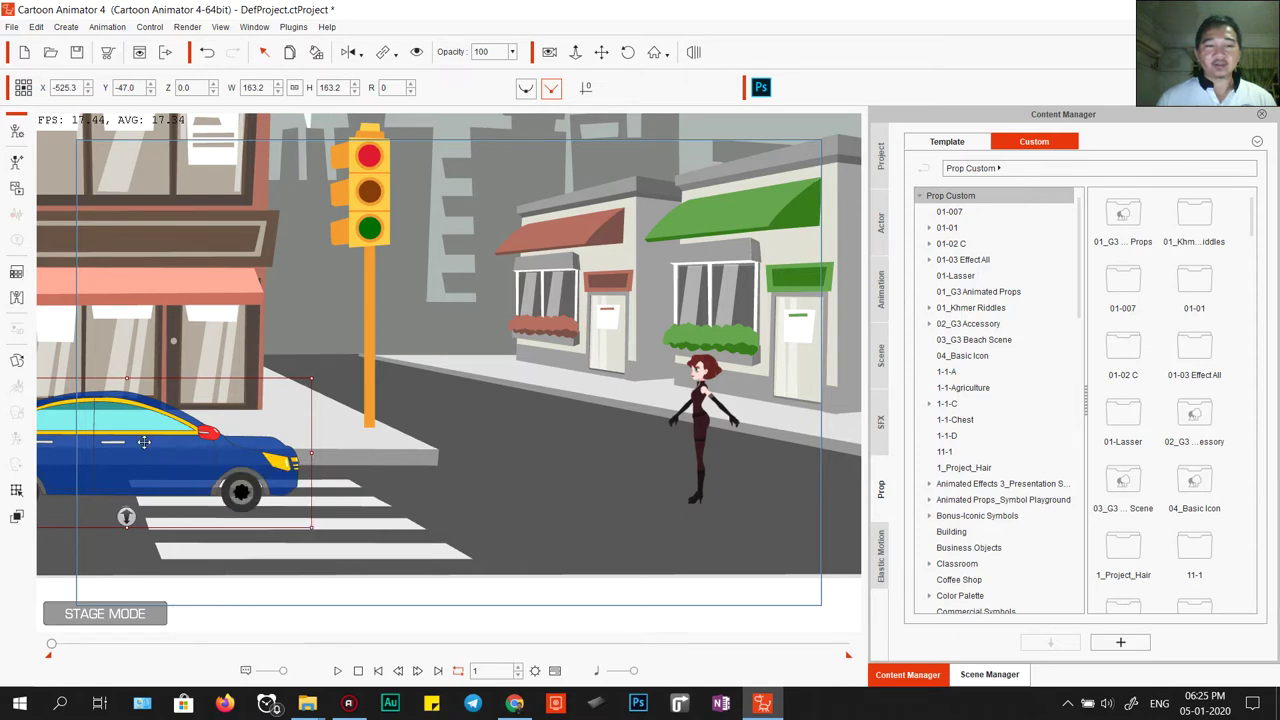
- Animate the car driving across the street from about X -635 at frame 1 to about X 760 at frame 40
{"action": "left_click_drag", "start_coordinate": [258, 465], "coordinate": [176, 468]}
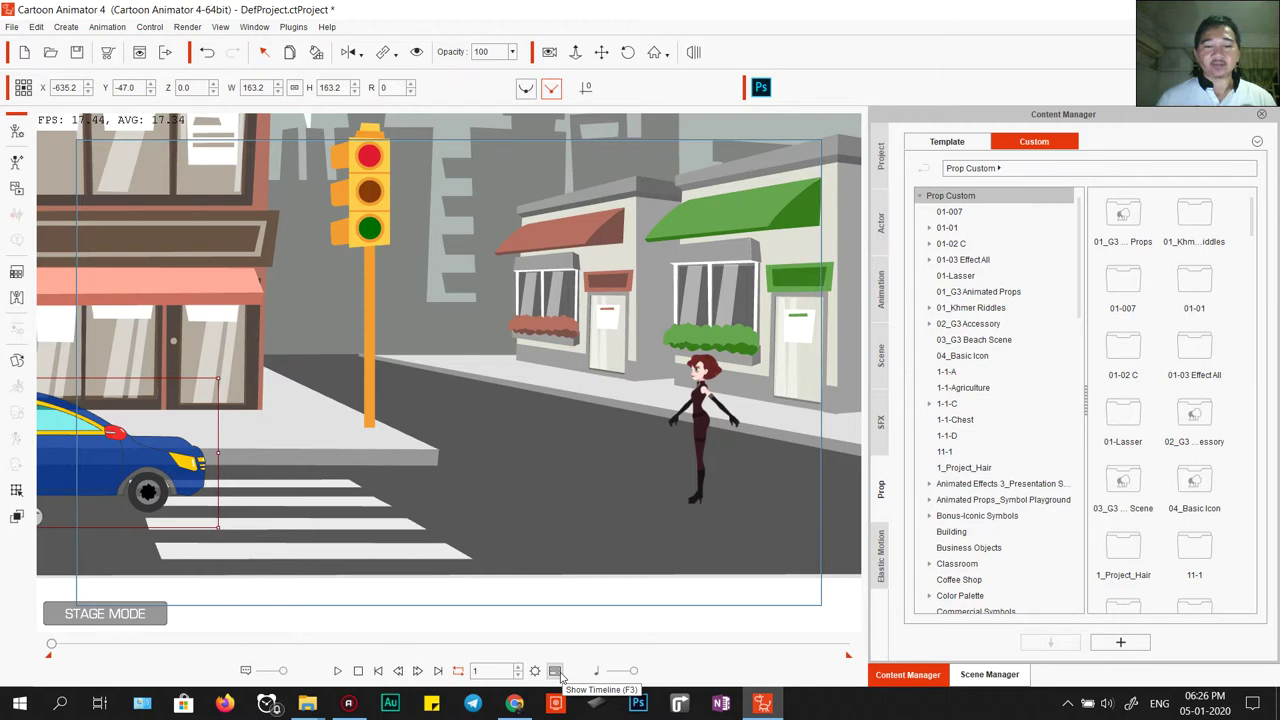
{"action": "left_click", "coordinate": [555, 671]}
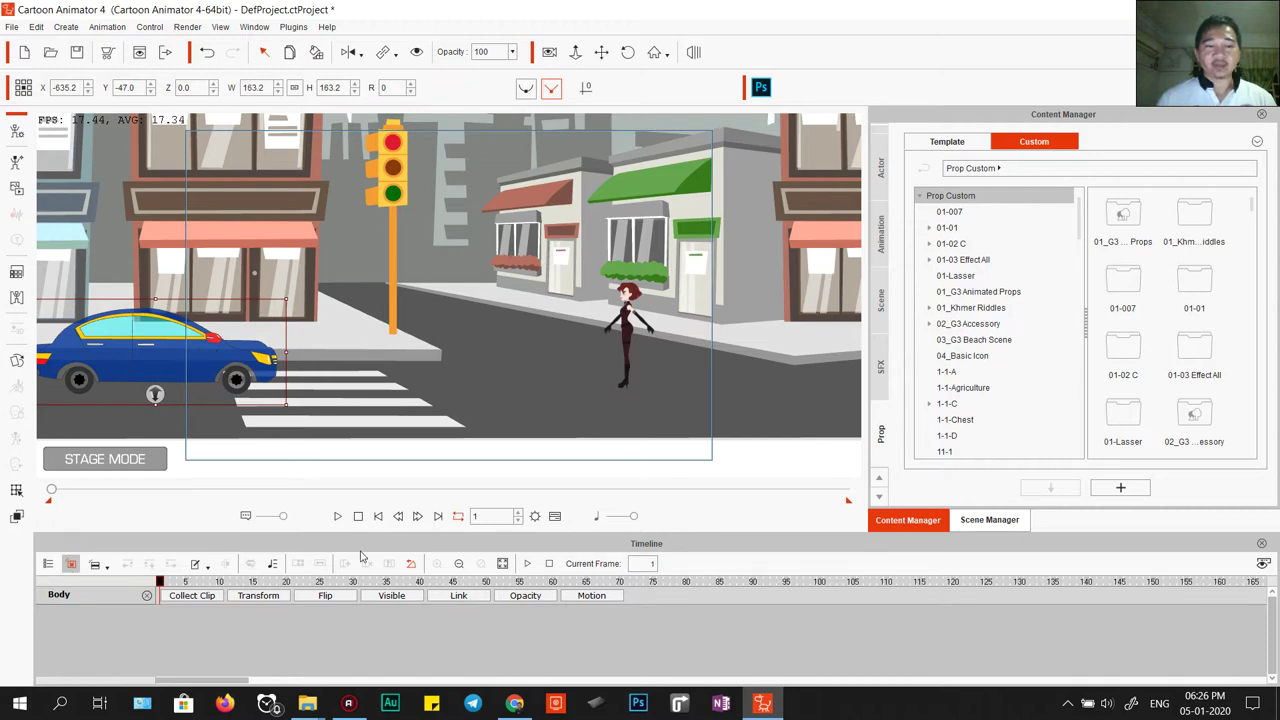
{"action": "left_click", "coordinate": [268, 600]}
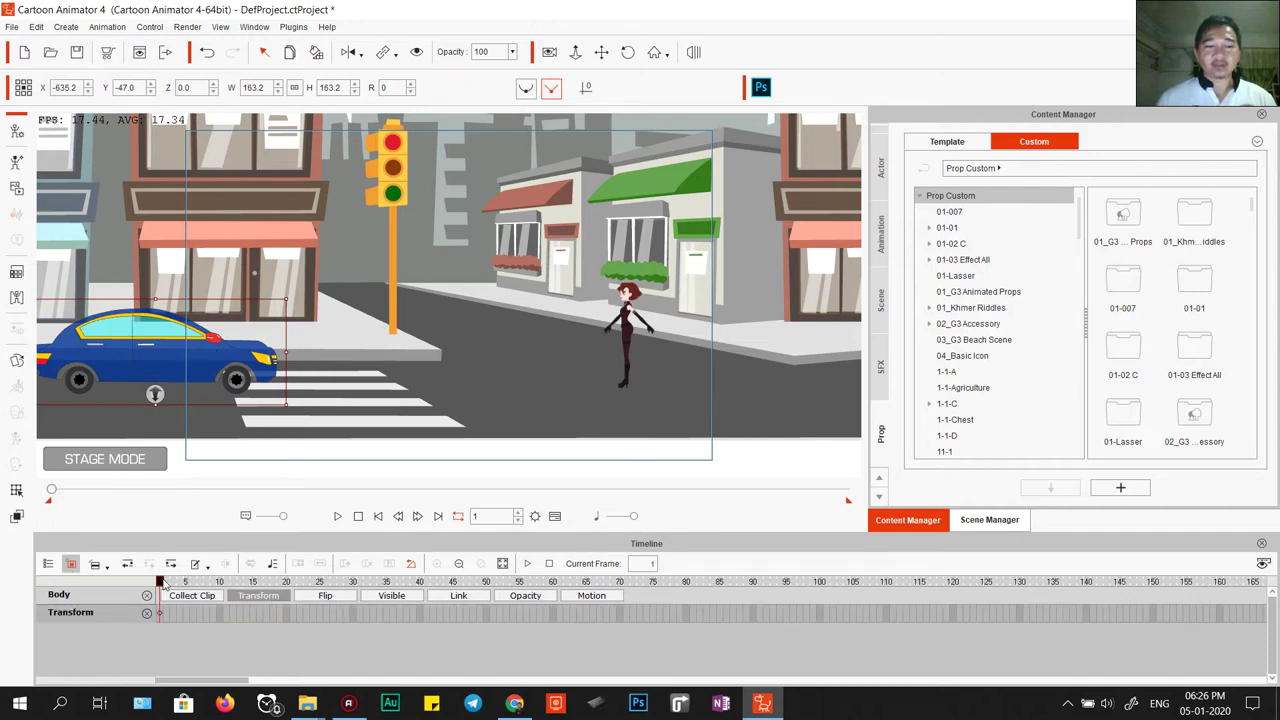
{"action": "left_click_drag", "start_coordinate": [165, 583], "coordinate": [420, 584]}
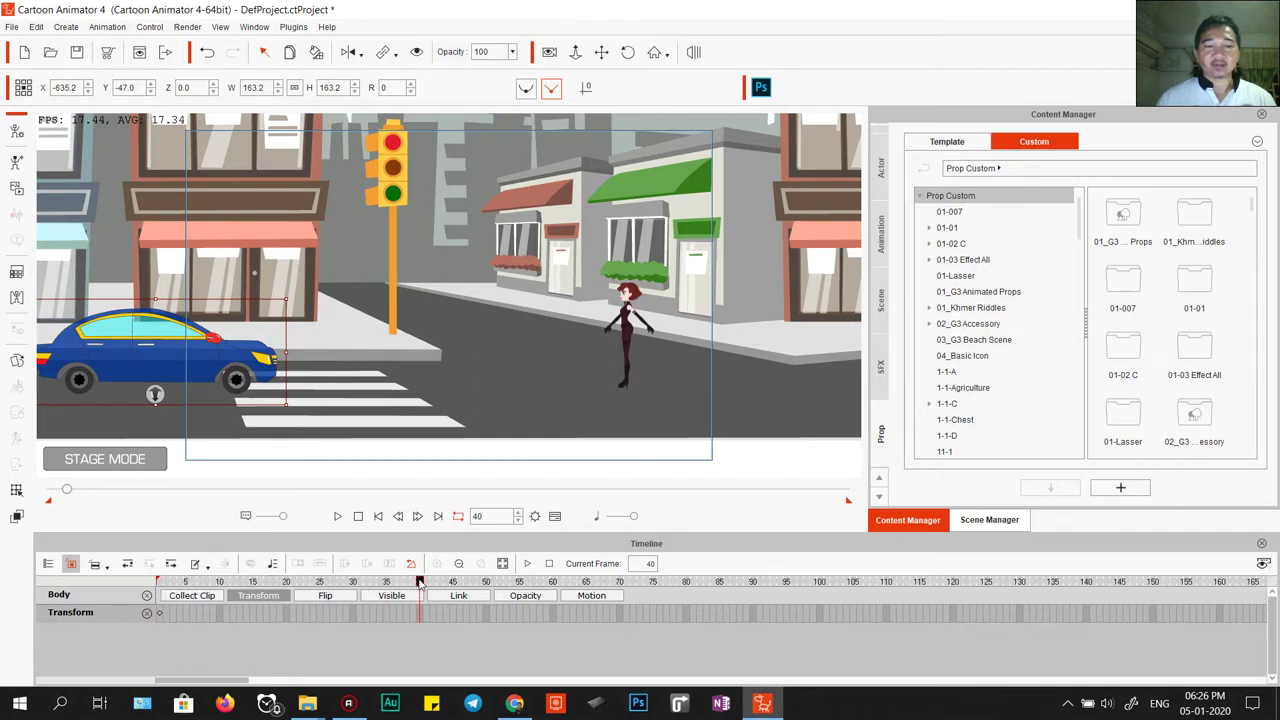
{"action": "left_click_drag", "start_coordinate": [125, 343], "coordinate": [965, 348]}
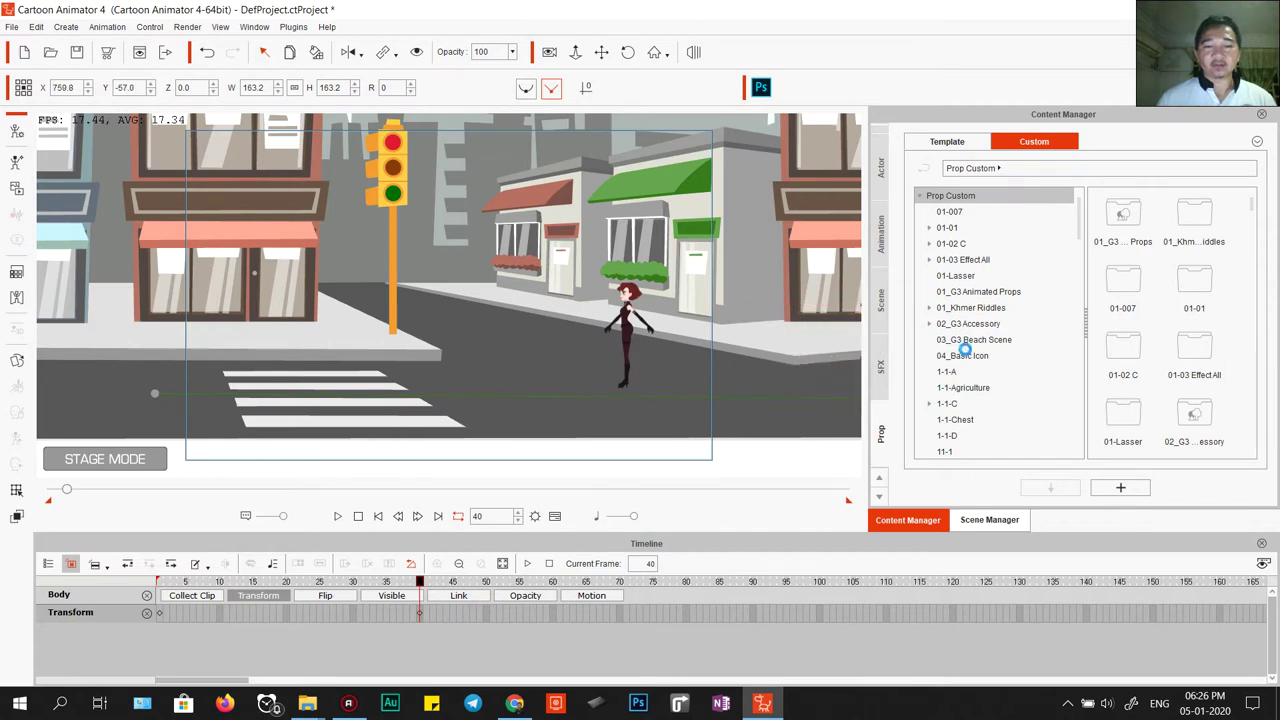
- Play back the car's drive across the street from the first frame
{"action": "left_click", "coordinate": [358, 516]}
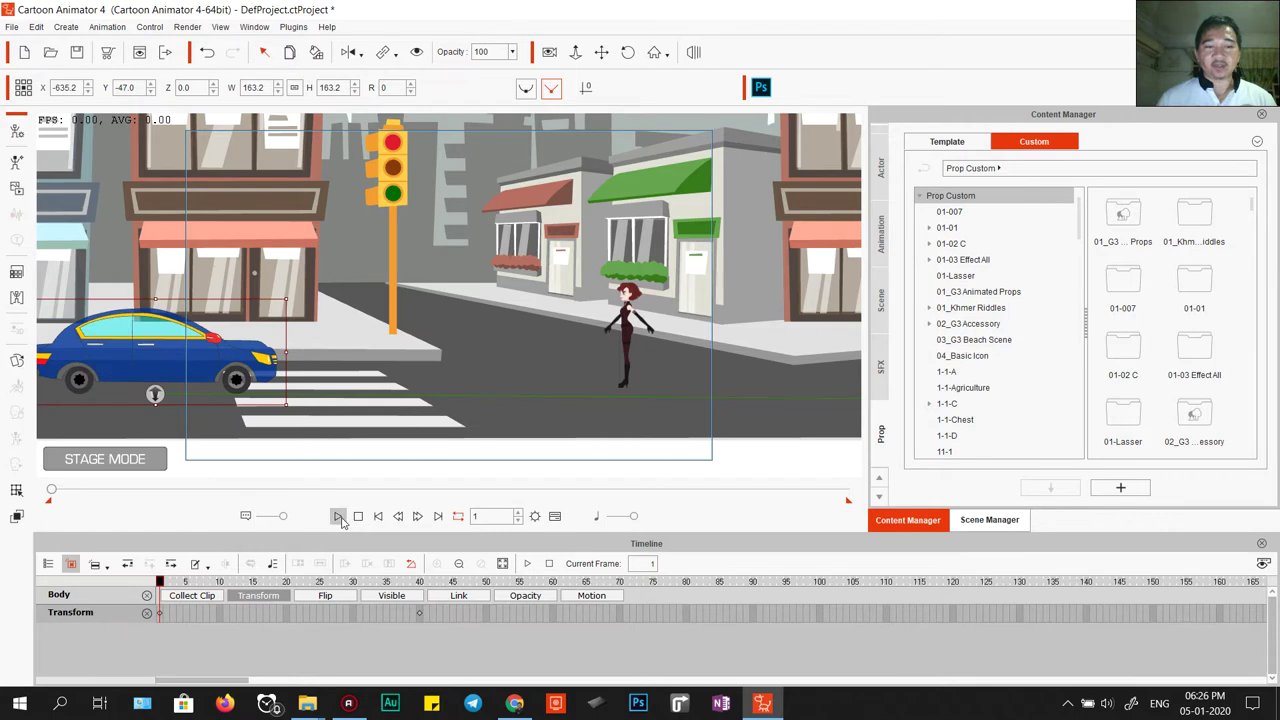
{"action": "left_click", "coordinate": [338, 516]}
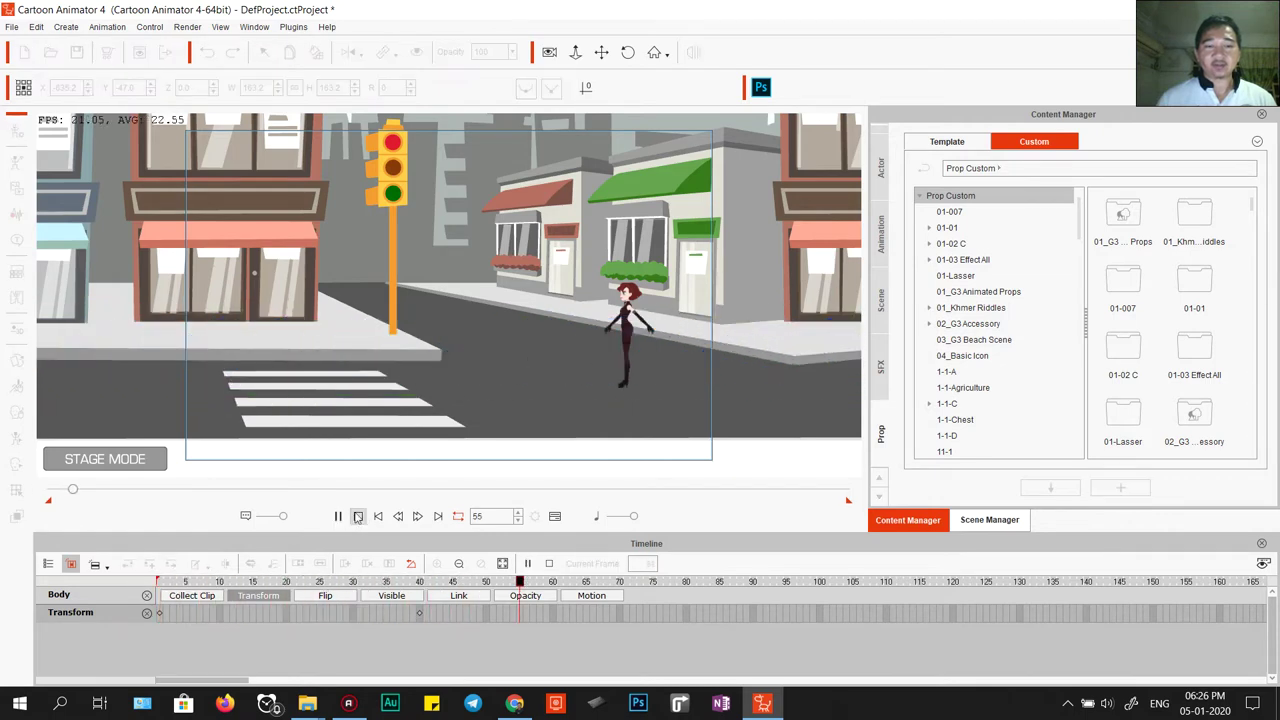
{"action": "left_click", "coordinate": [358, 516]}
{"action": "left_click", "coordinate": [340, 517]}
{"action": "left_click", "coordinate": [358, 516]}
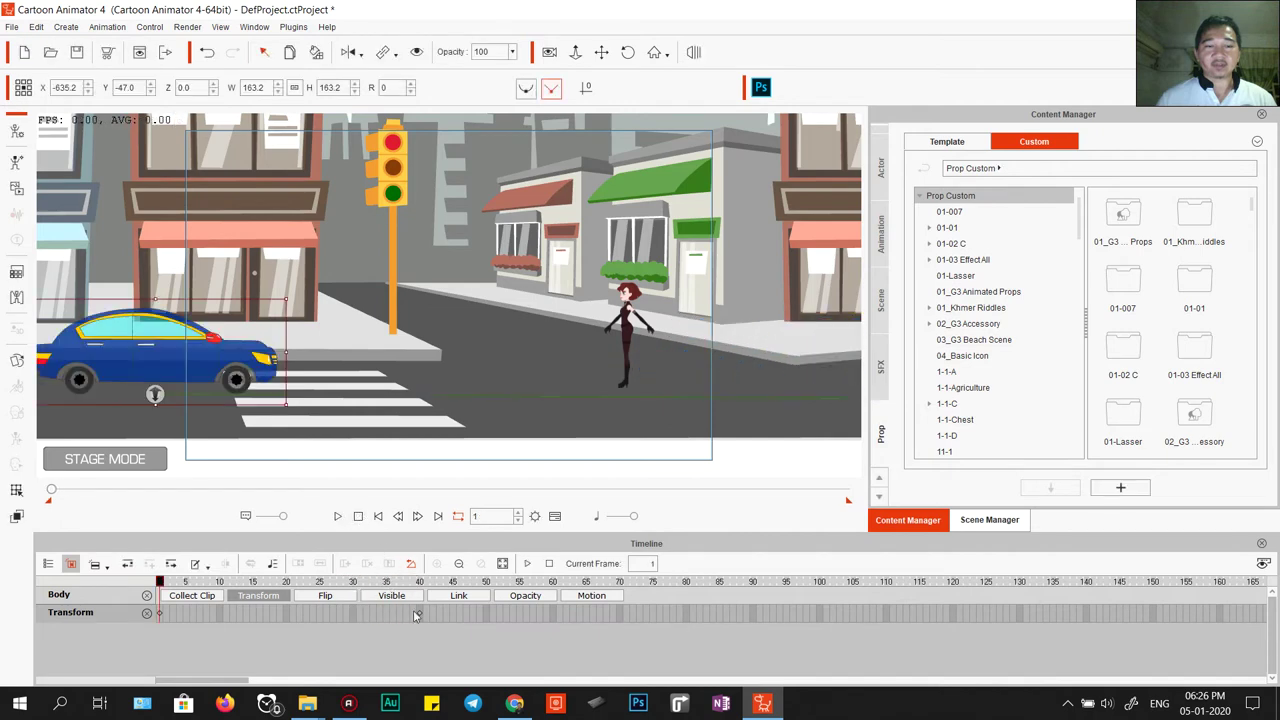
- Speed up the car by moving its final transform key to frame 33, and preview the motion
{"action": "left_click", "coordinate": [418, 614]}
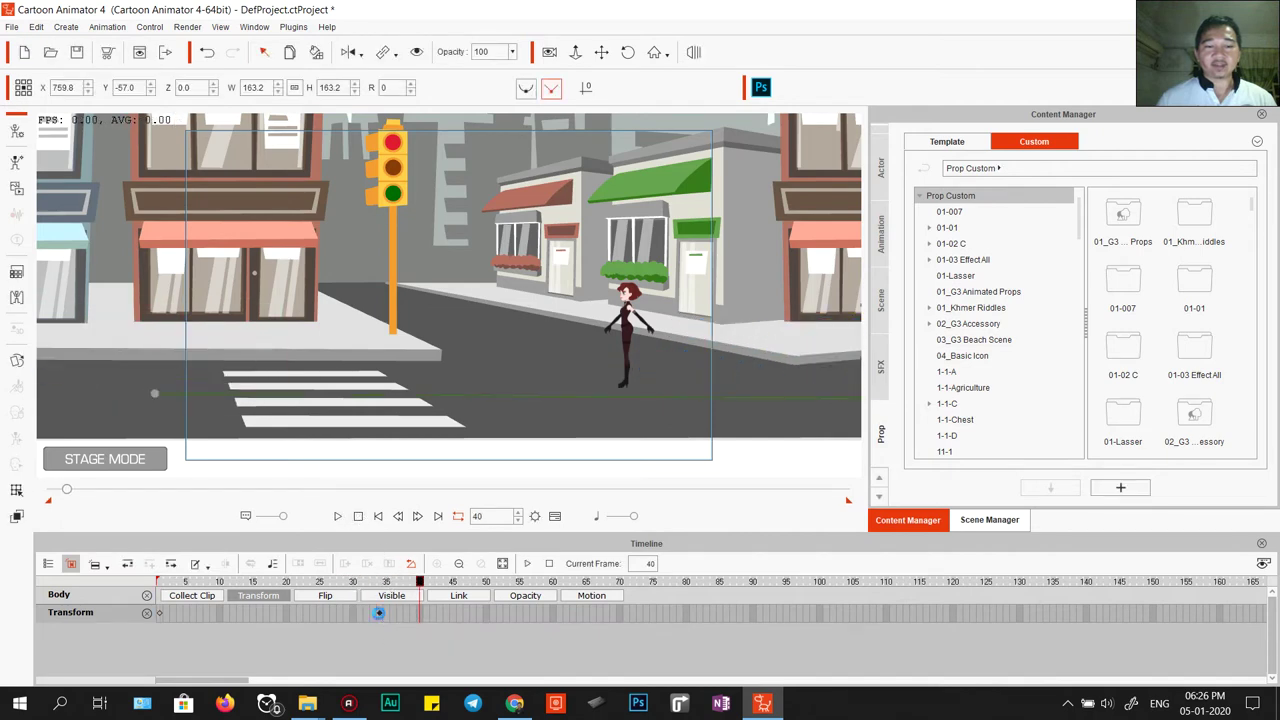
{"action": "left_click", "coordinate": [338, 516]}
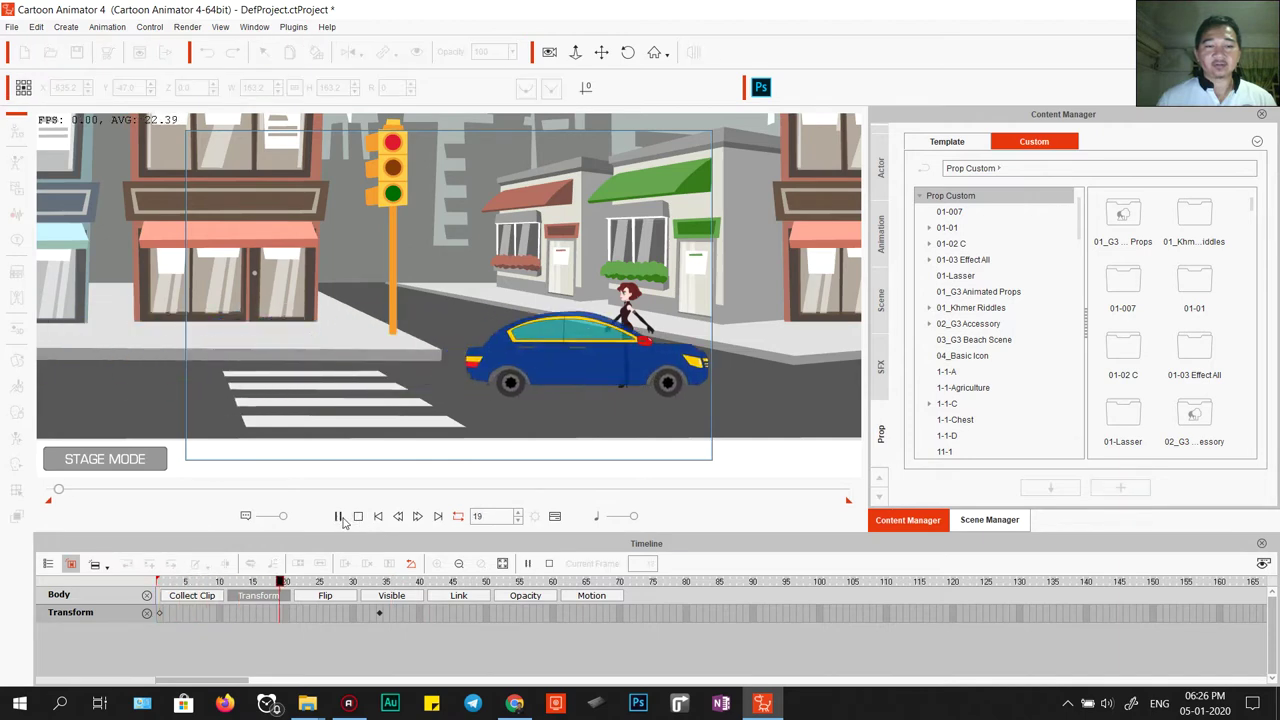
{"action": "left_click", "coordinate": [358, 516]}
{"action": "left_click_drag", "start_coordinate": [381, 612], "coordinate": [371, 610]}
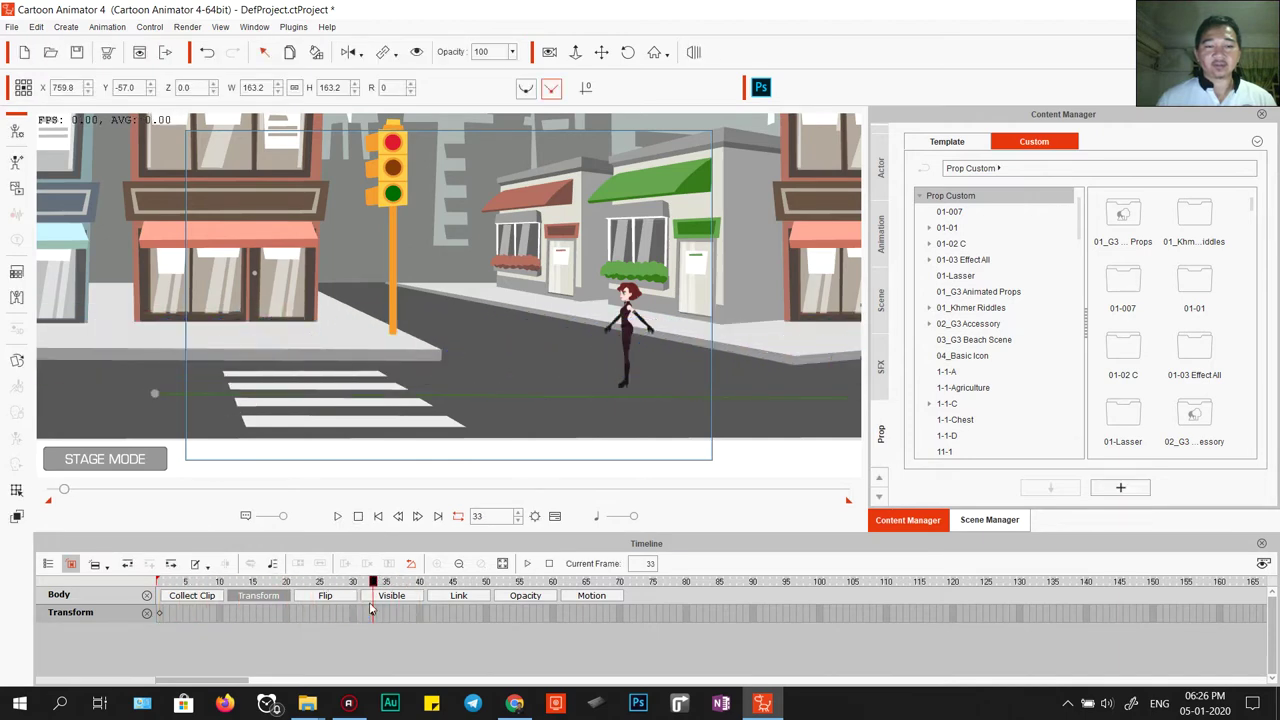
{"action": "key", "text": "space"}
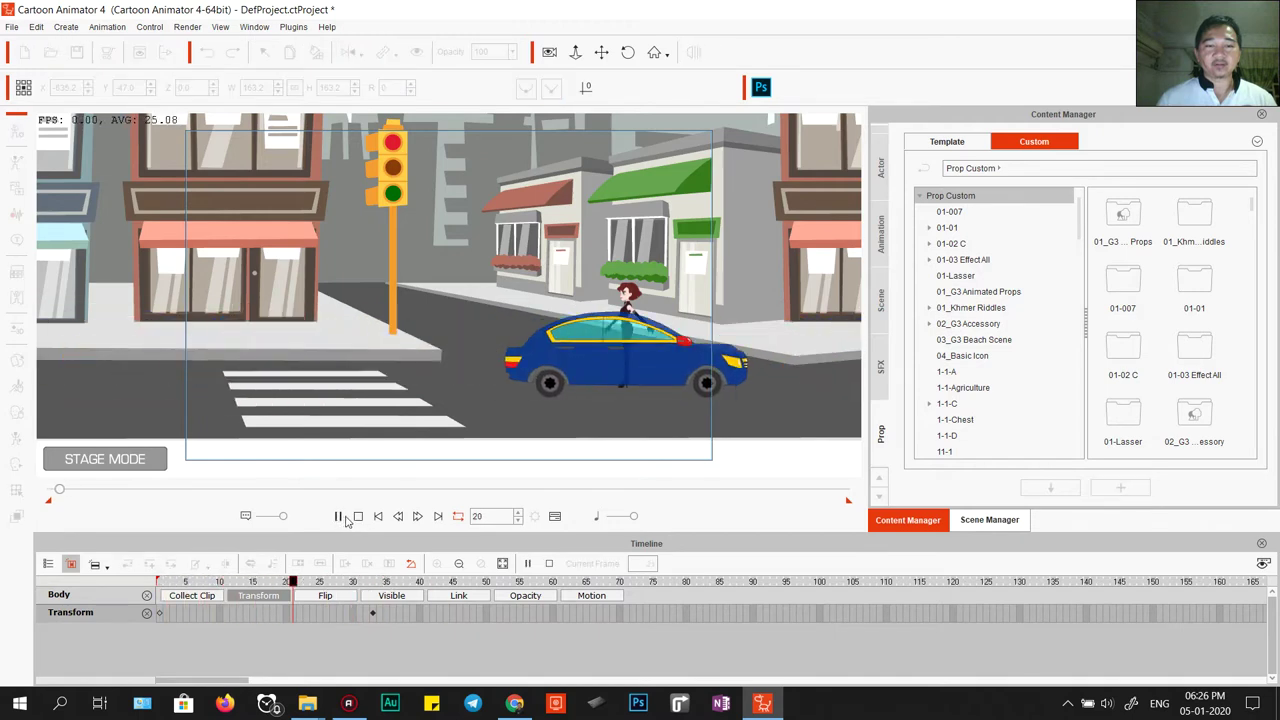
{"action": "left_click", "coordinate": [358, 516]}
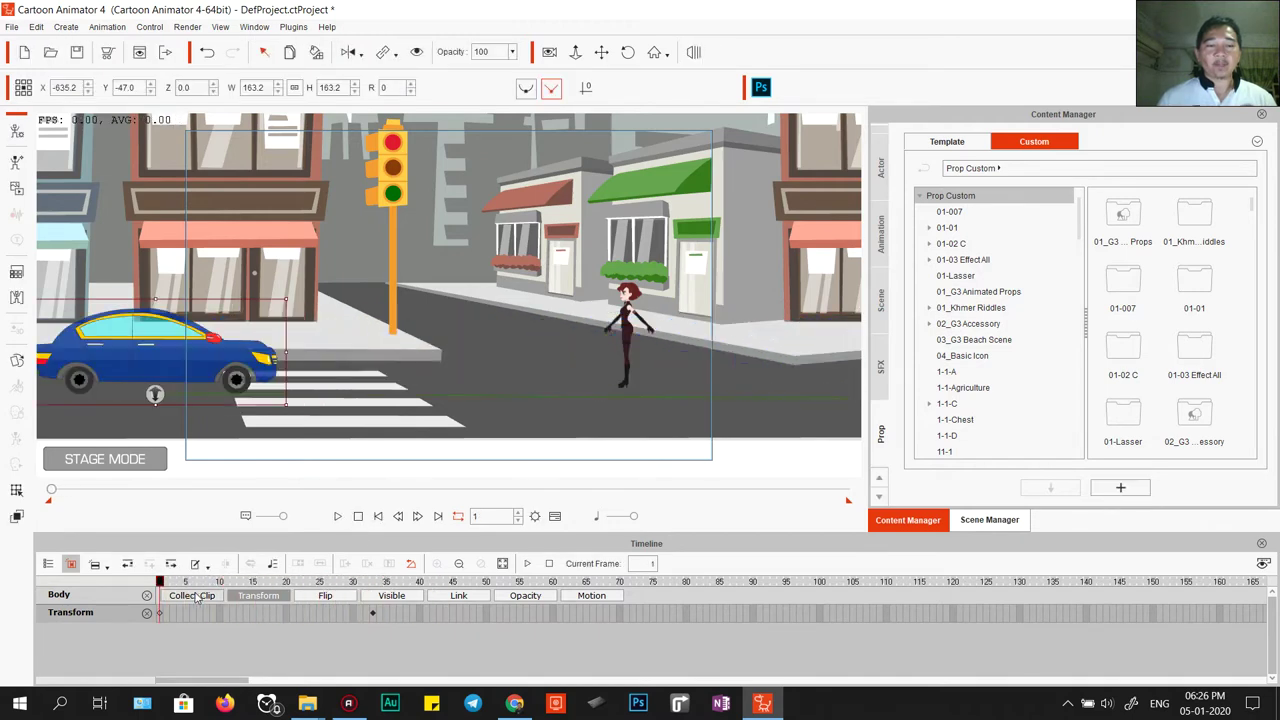
- Pose the Red_S2 character in a crouch at frame 4 by lowering her hip in the 2D Motion Key Editor
{"action": "left_click_drag", "start_coordinate": [160, 584], "coordinate": [180, 585]}
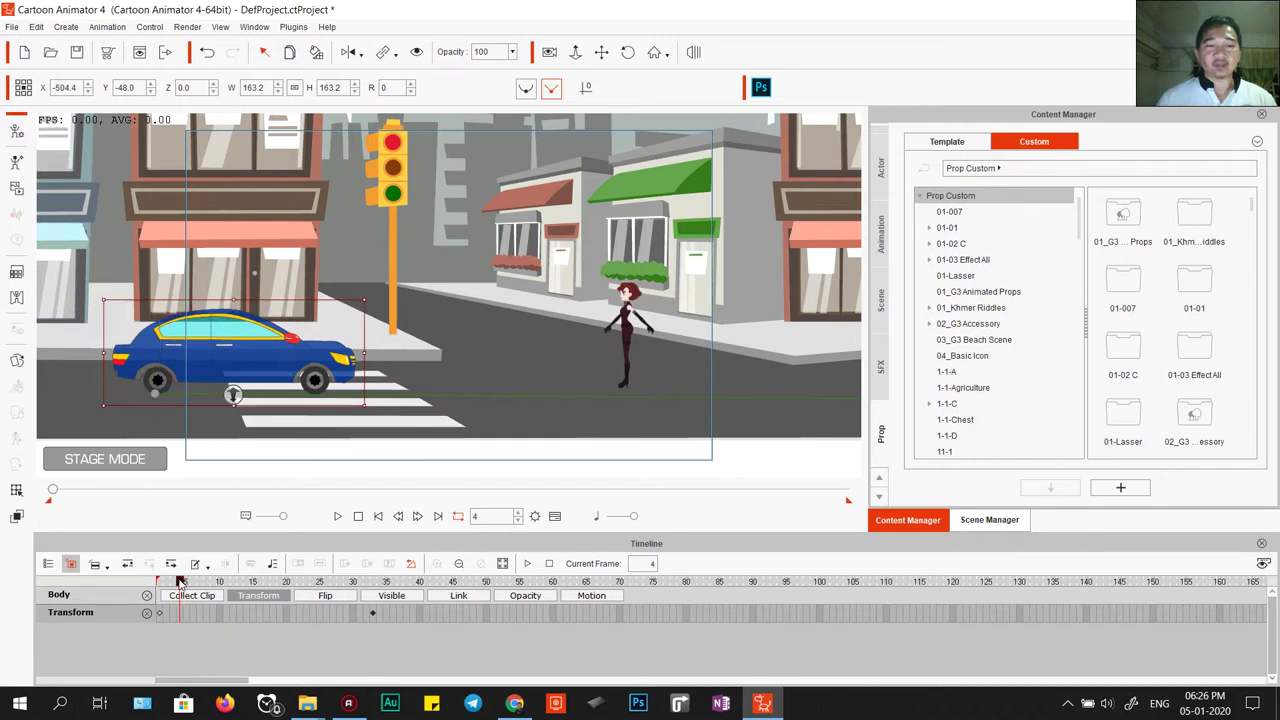
{"action": "left_click", "coordinate": [631, 327]}
{"action": "scroll", "coordinate": [648, 378], "scroll_direction": "up", "scroll_amount": 2}
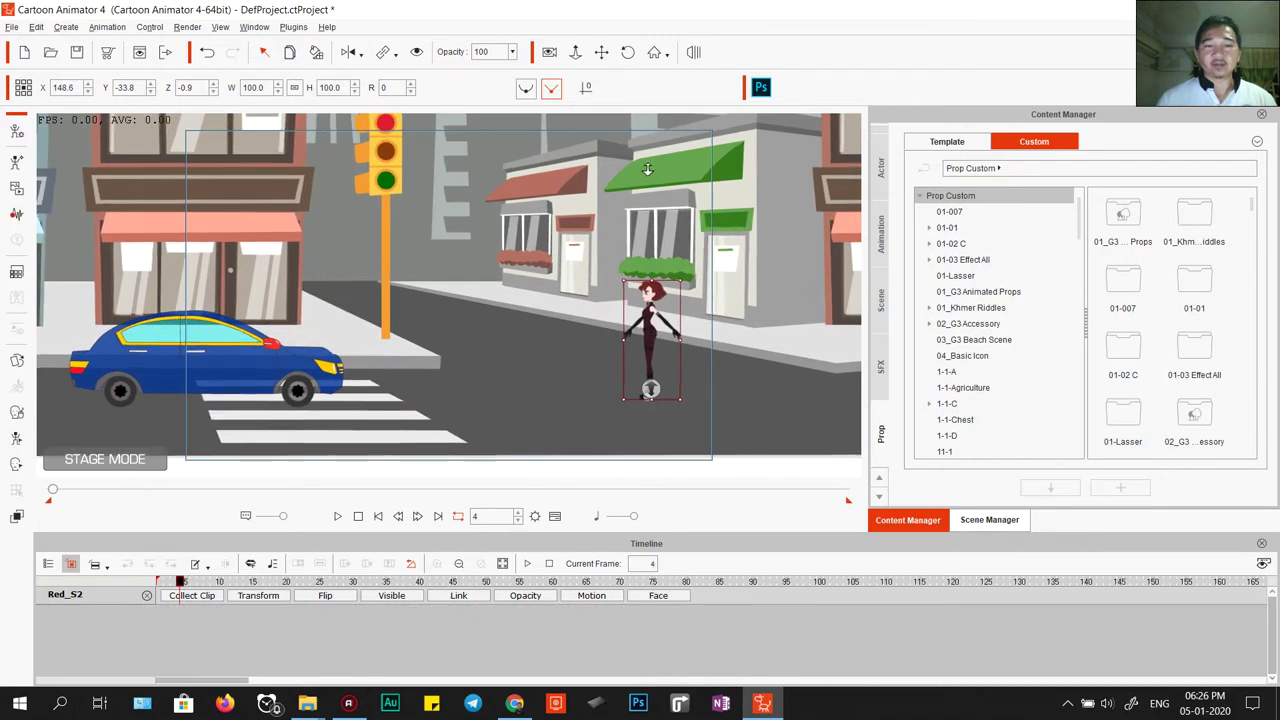
{"action": "left_click", "coordinate": [16, 440]}
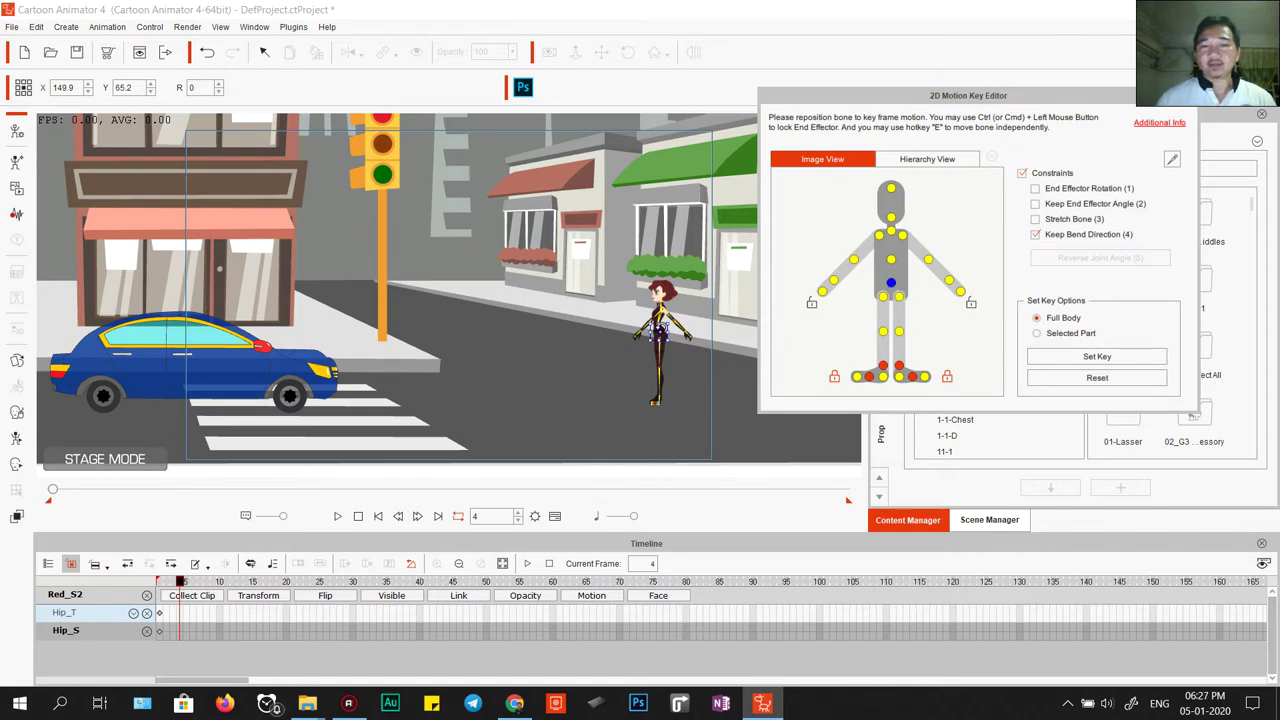
{"action": "mouse_move", "coordinate": [659, 330]}
{"action": "left_mouse_down"}
{"action": "mouse_move", "coordinate": [659, 357]}
{"action": "mouse_move", "coordinate": [656, 342]}
{"action": "left_mouse_up"}
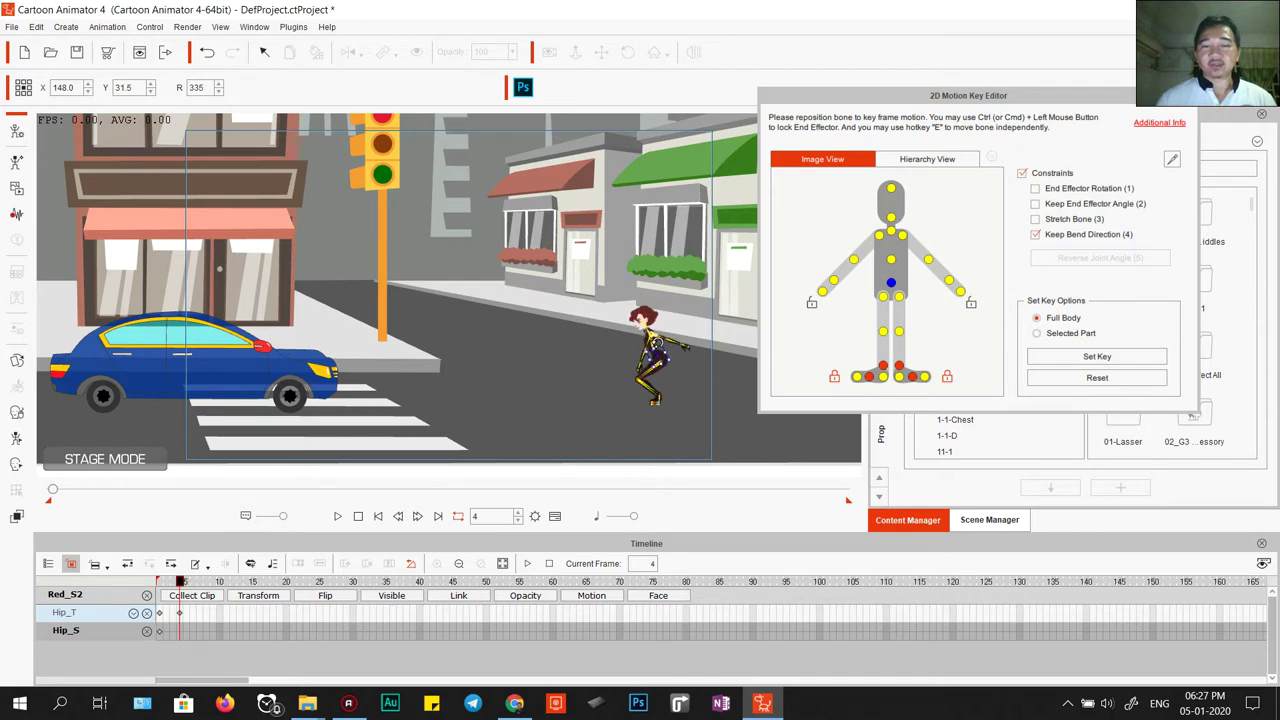
- Refine the frame 4 crouch by bringing both hands in near the knees and adjusting the head
{"action": "left_click", "coordinate": [950, 283]}
{"action": "left_click_drag", "start_coordinate": [680, 345], "coordinate": [680, 345]}
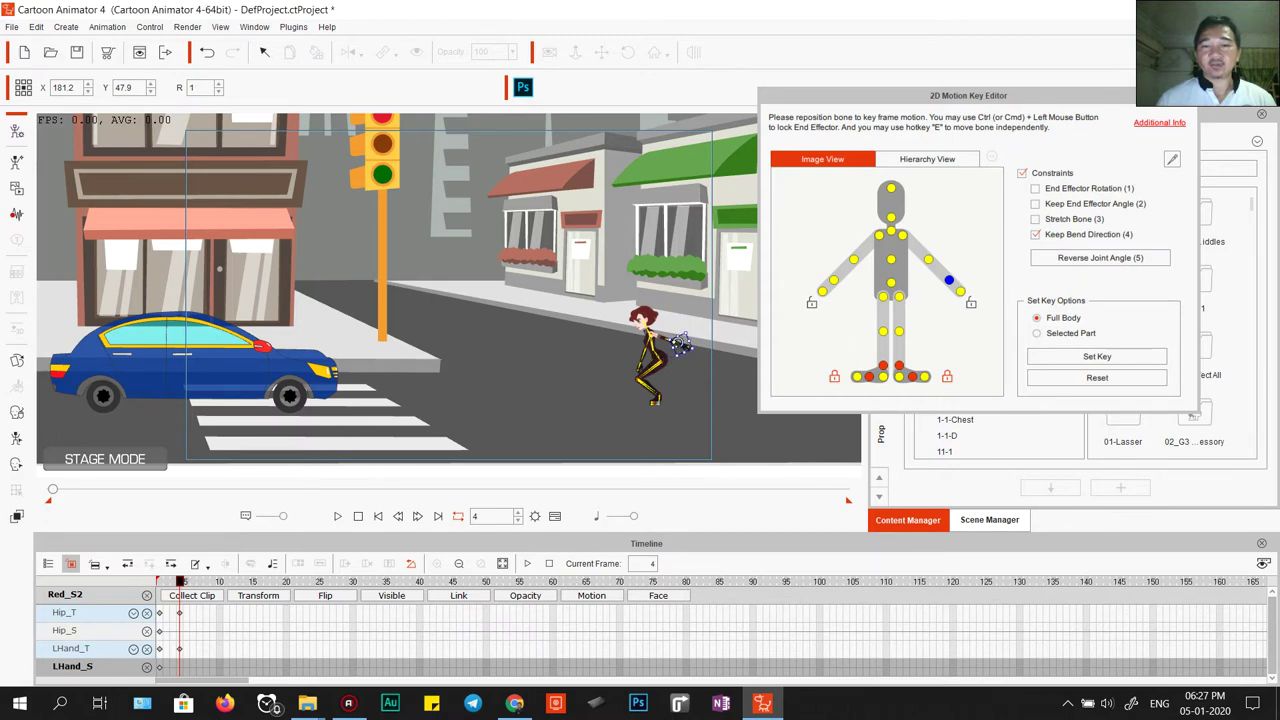
{"action": "left_click_drag", "start_coordinate": [680, 343], "coordinate": [666, 358]}
{"action": "left_click", "coordinate": [833, 281]}
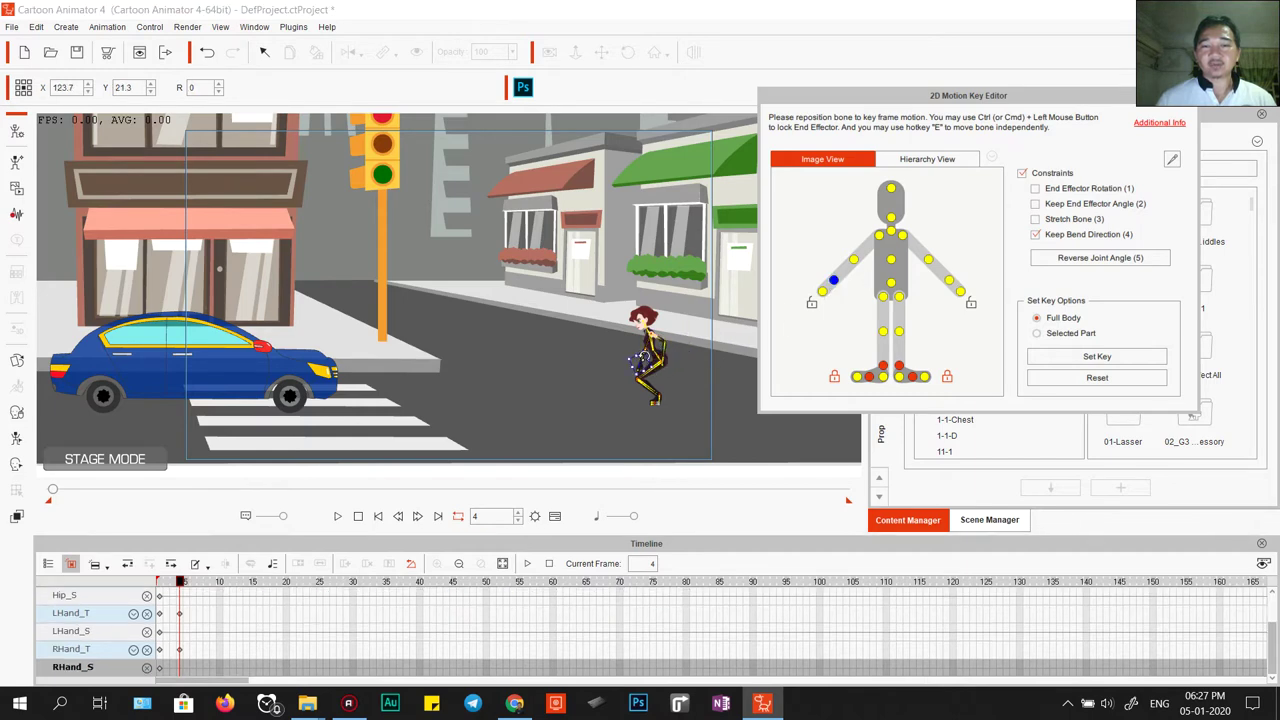
{"action": "mouse_move", "coordinate": [637, 362]}
{"action": "left_mouse_down"}
{"action": "mouse_move", "coordinate": [636, 348]}
{"action": "mouse_move", "coordinate": [637, 360]}
{"action": "left_mouse_up"}
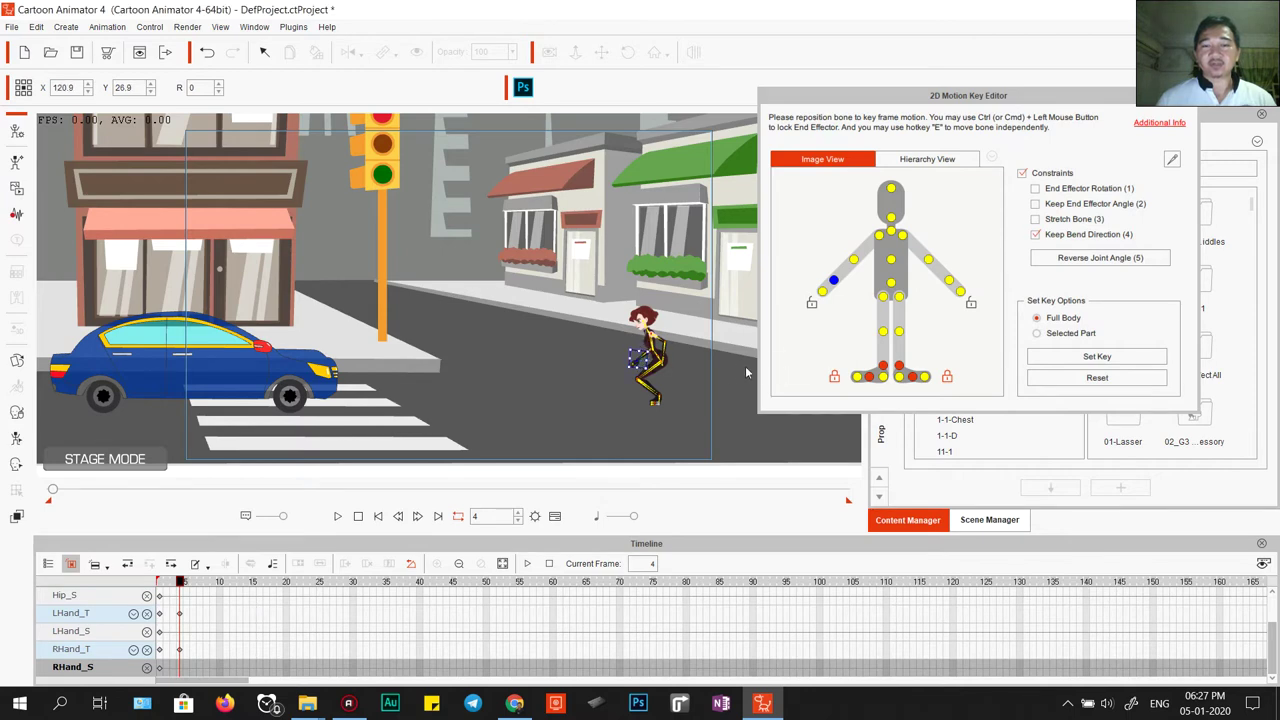
{"action": "left_click", "coordinate": [891, 218]}
{"action": "left_click_drag", "start_coordinate": [648, 307], "coordinate": [650, 311]}
- At frame 11, raise the character's hip to about Y 263 so she jumps high above the street
{"action": "left_click_drag", "start_coordinate": [182, 585], "coordinate": [228, 605]}
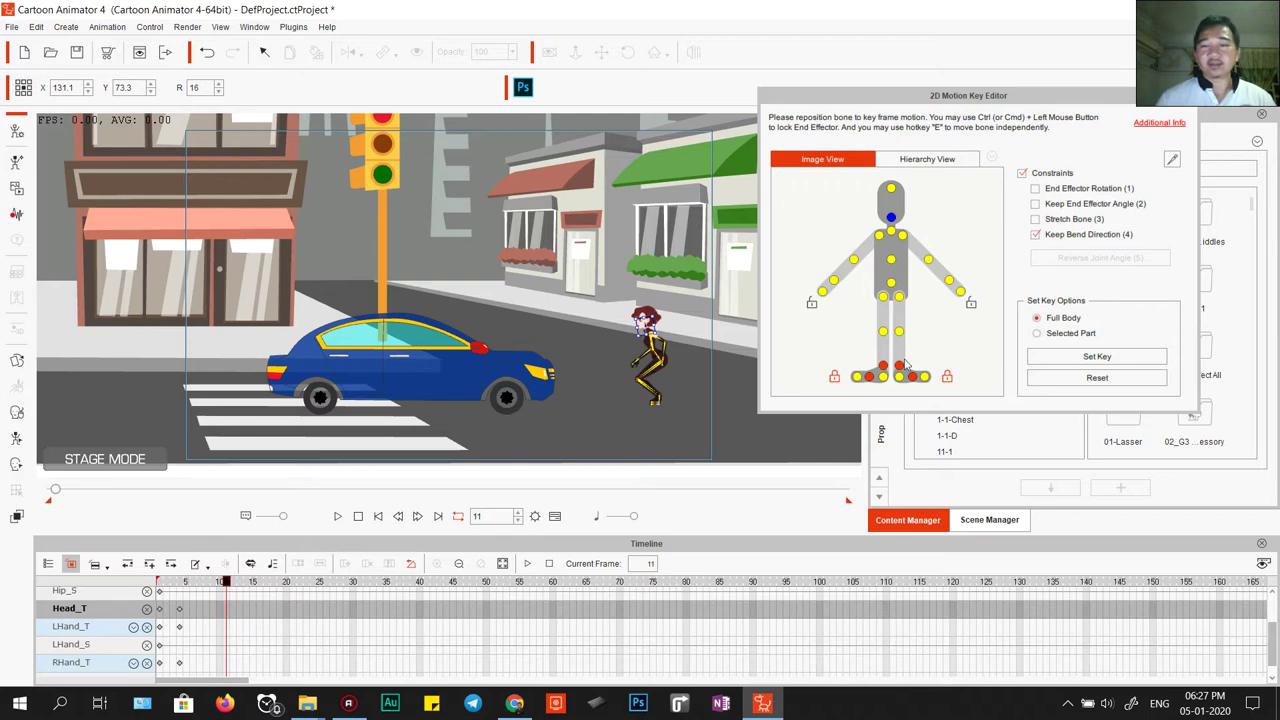
{"action": "left_click", "coordinate": [891, 287]}
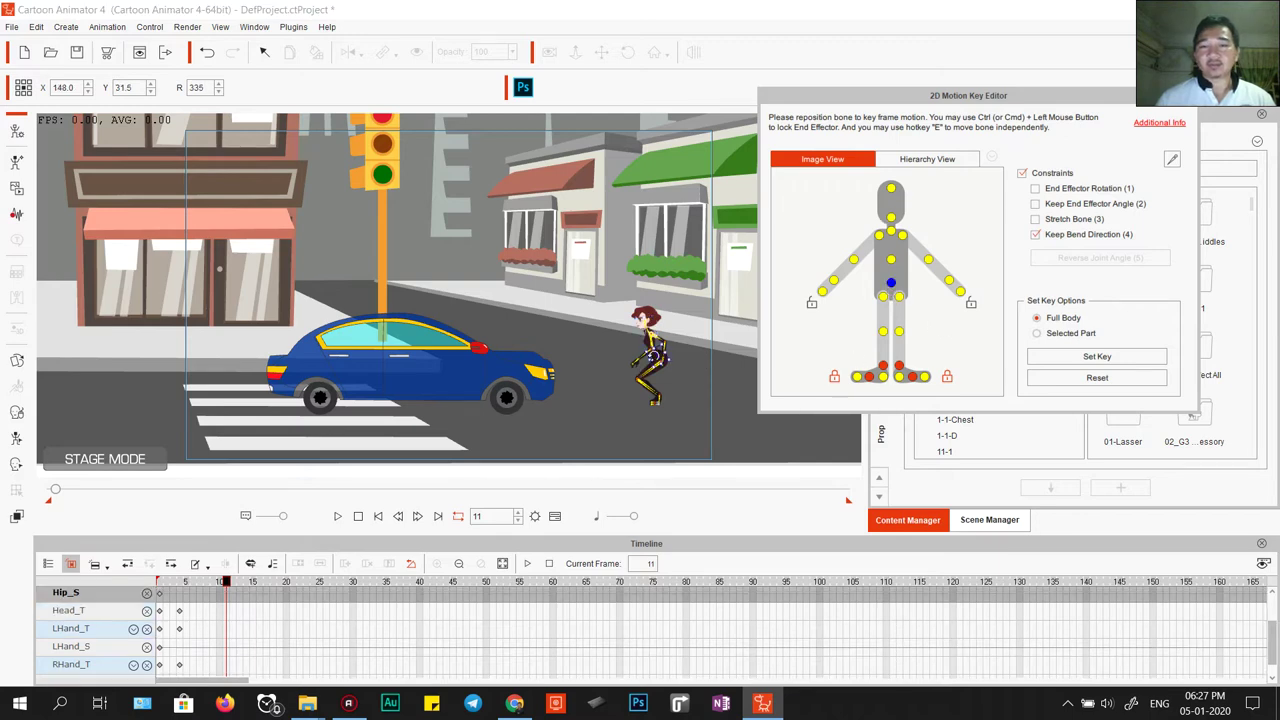
{"action": "left_click_drag", "start_coordinate": [653, 356], "coordinate": [661, 191]}
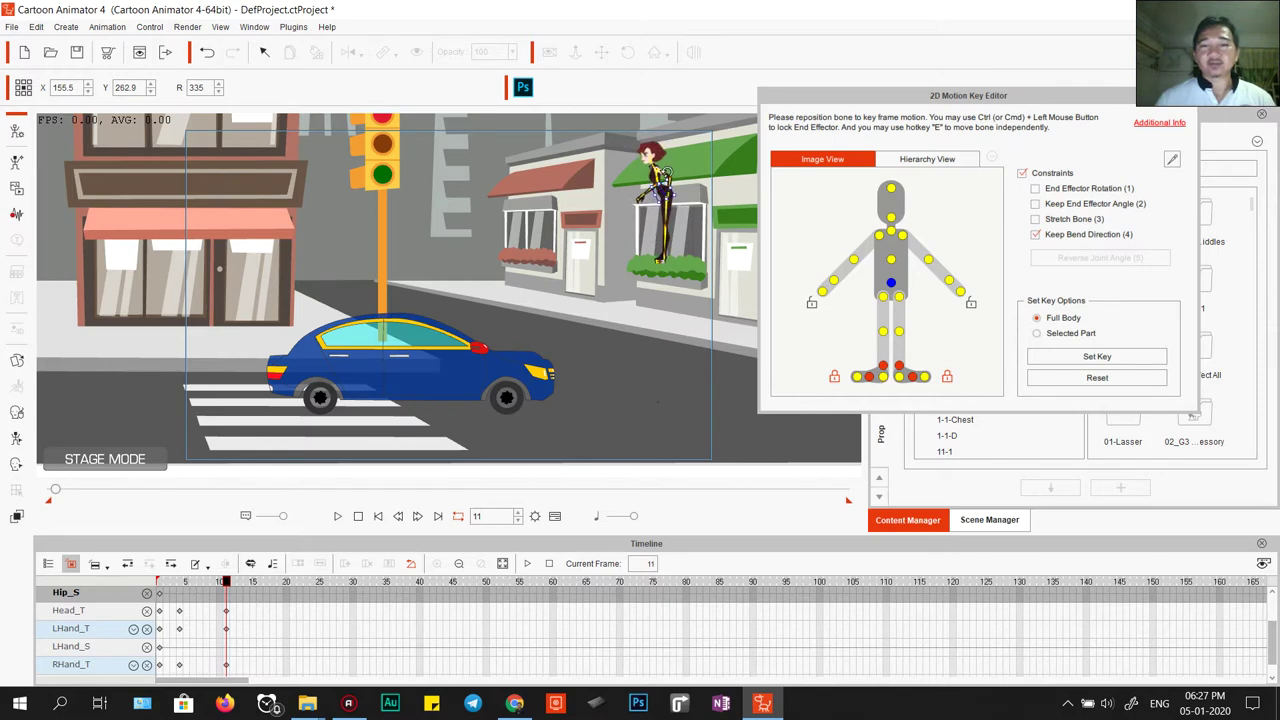
- At frame 11, bend Red_S2's knees by lifting the RShank bone and lowering the hip to about X 143, Y 232
{"action": "left_click", "coordinate": [883, 333]}
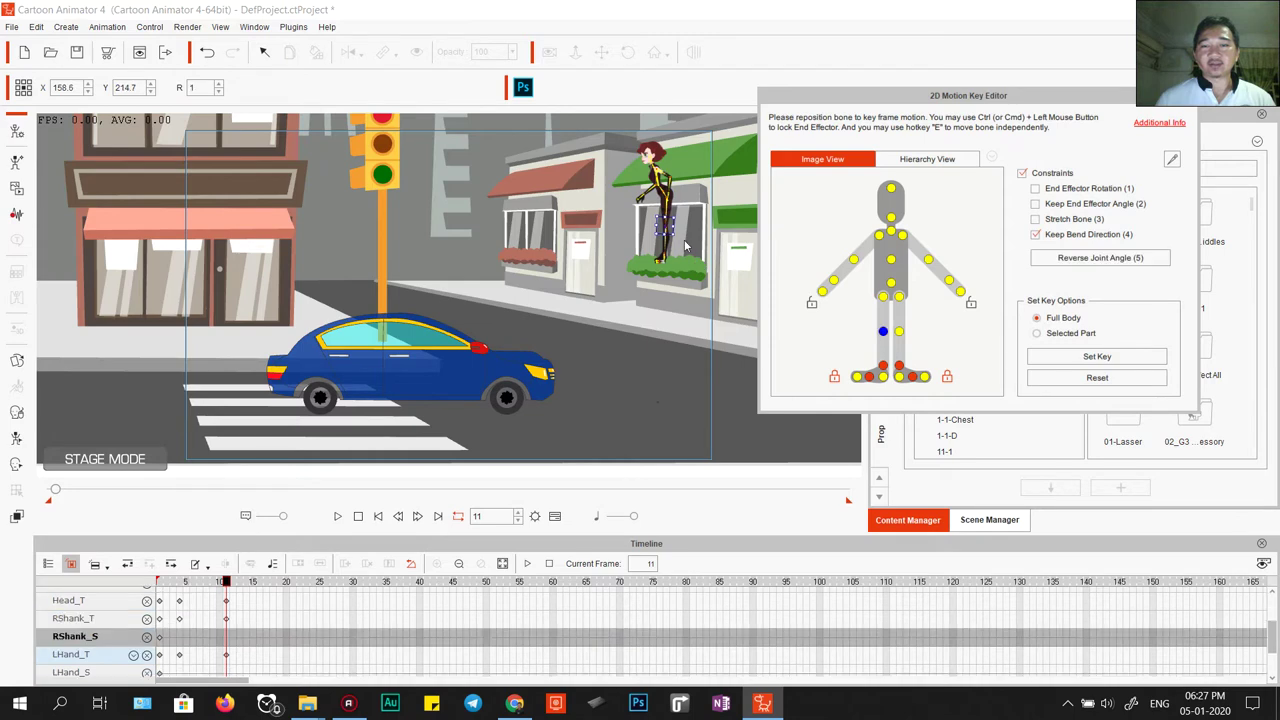
{"action": "mouse_move", "coordinate": [664, 228]}
{"action": "left_mouse_down"}
{"action": "mouse_move", "coordinate": [632, 204]}
{"action": "mouse_move", "coordinate": [632, 242]}
{"action": "mouse_move", "coordinate": [655, 212]}
{"action": "left_mouse_up"}
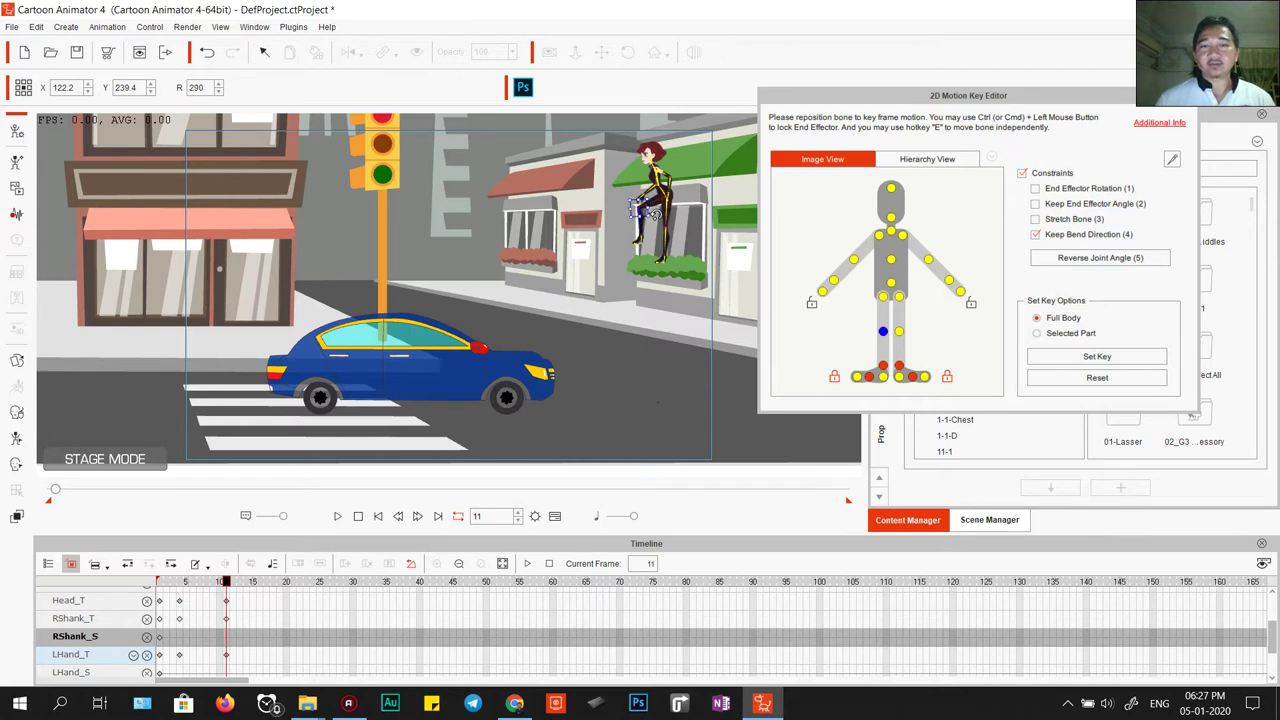
{"action": "left_click", "coordinate": [899, 332]}
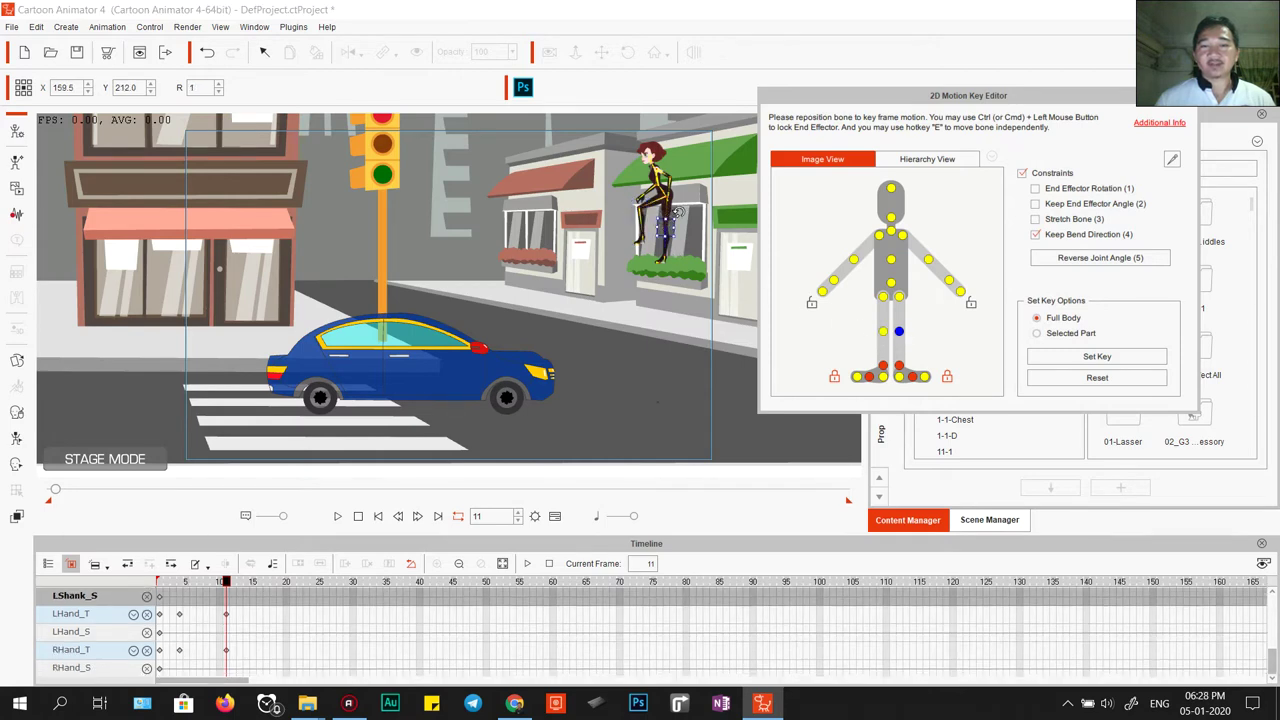
{"action": "left_click", "coordinate": [892, 289]}
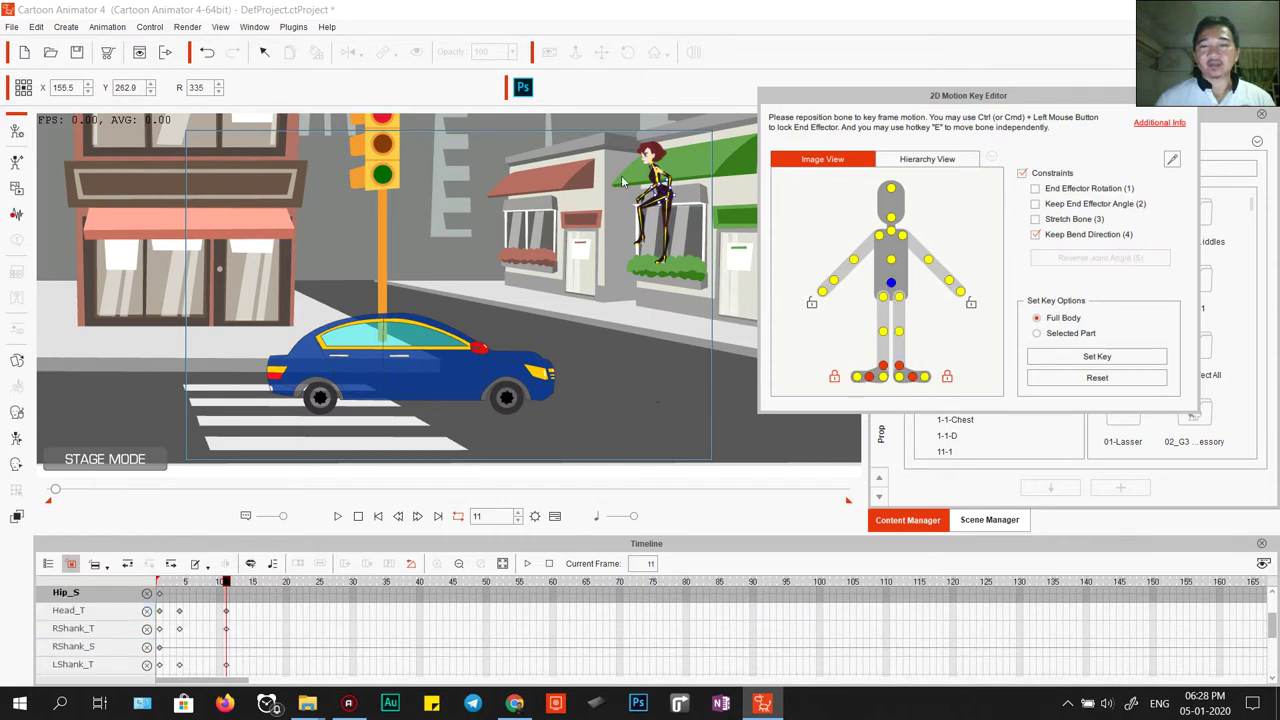
{"action": "left_click_drag", "start_coordinate": [660, 197], "coordinate": [648, 222]}
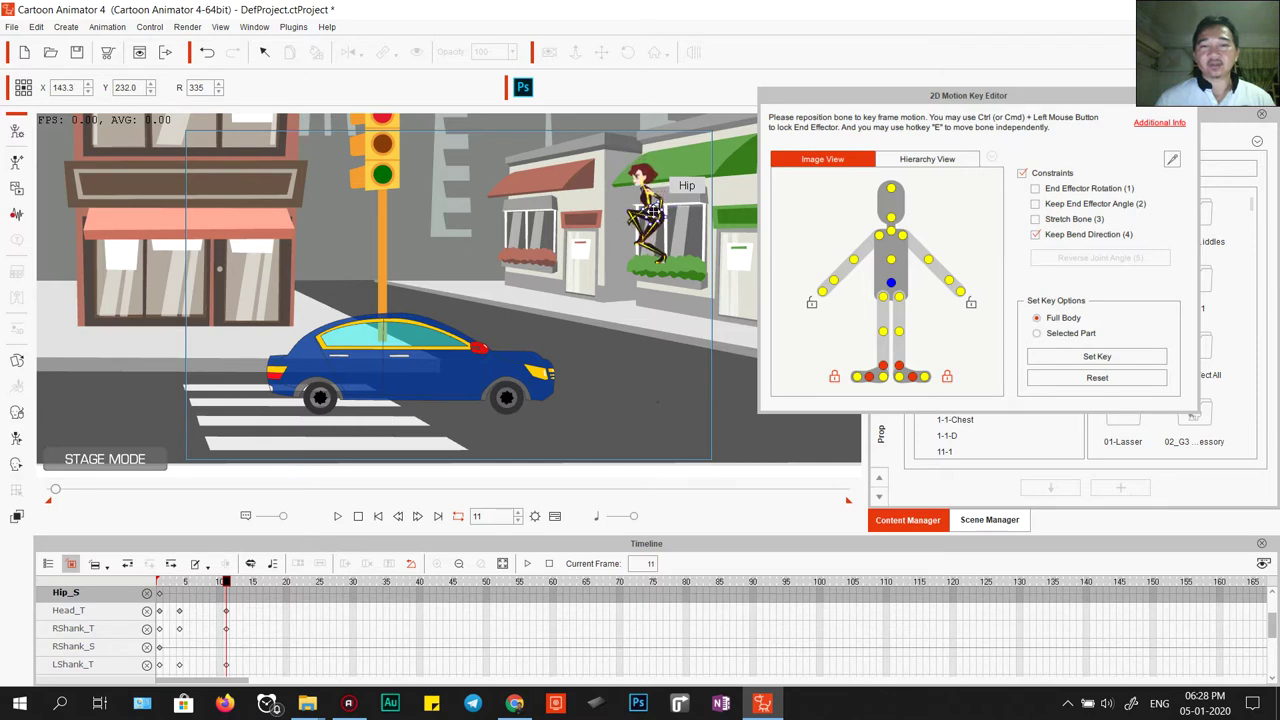
- Raise both hands in front of the character's face at frame 11, the right to about Y 280 and the left to about Y 280
{"action": "left_click", "coordinate": [833, 284]}
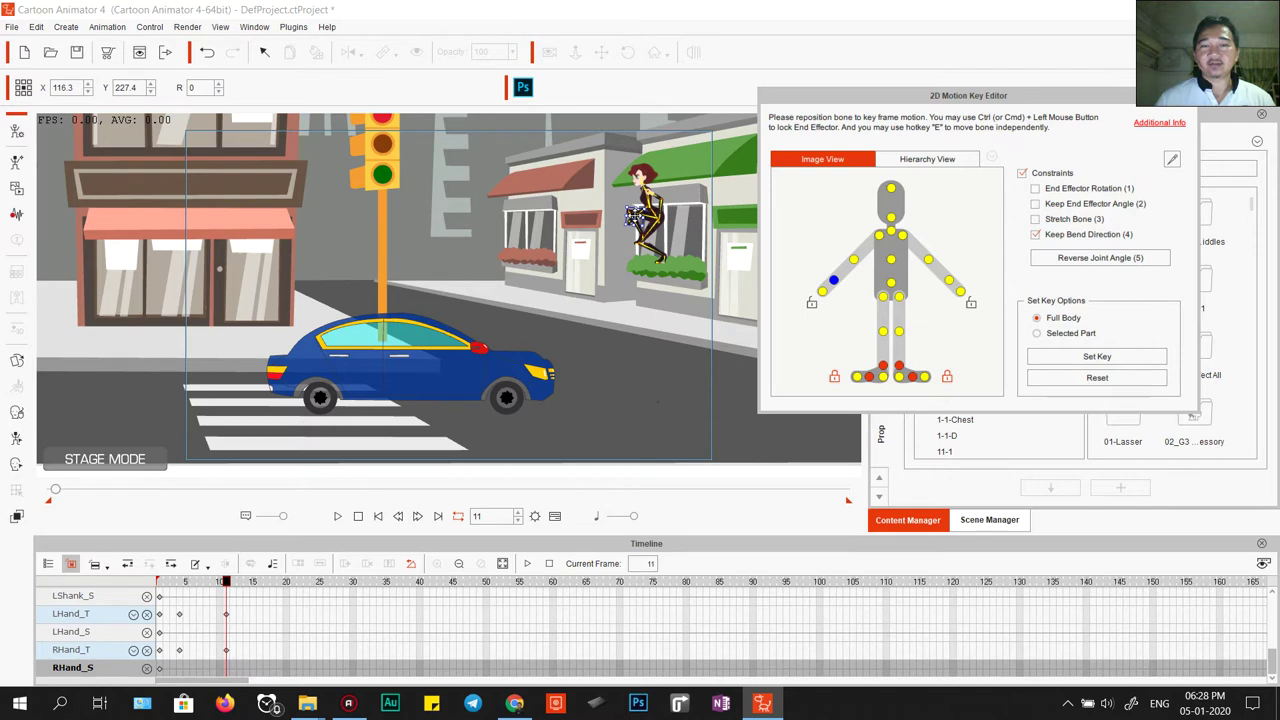
{"action": "left_click_drag", "start_coordinate": [624, 192], "coordinate": [619, 177]}
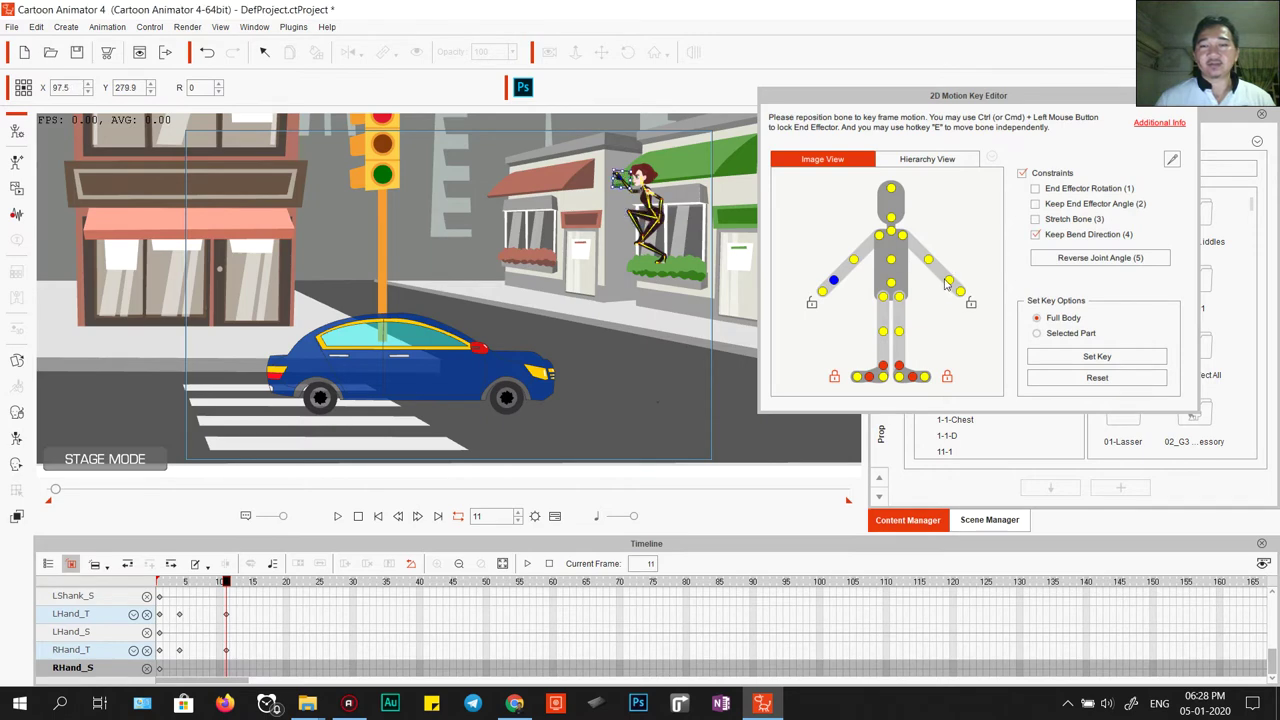
{"action": "left_click", "coordinate": [947, 282]}
{"action": "left_click_drag", "start_coordinate": [662, 214], "coordinate": [622, 178]}
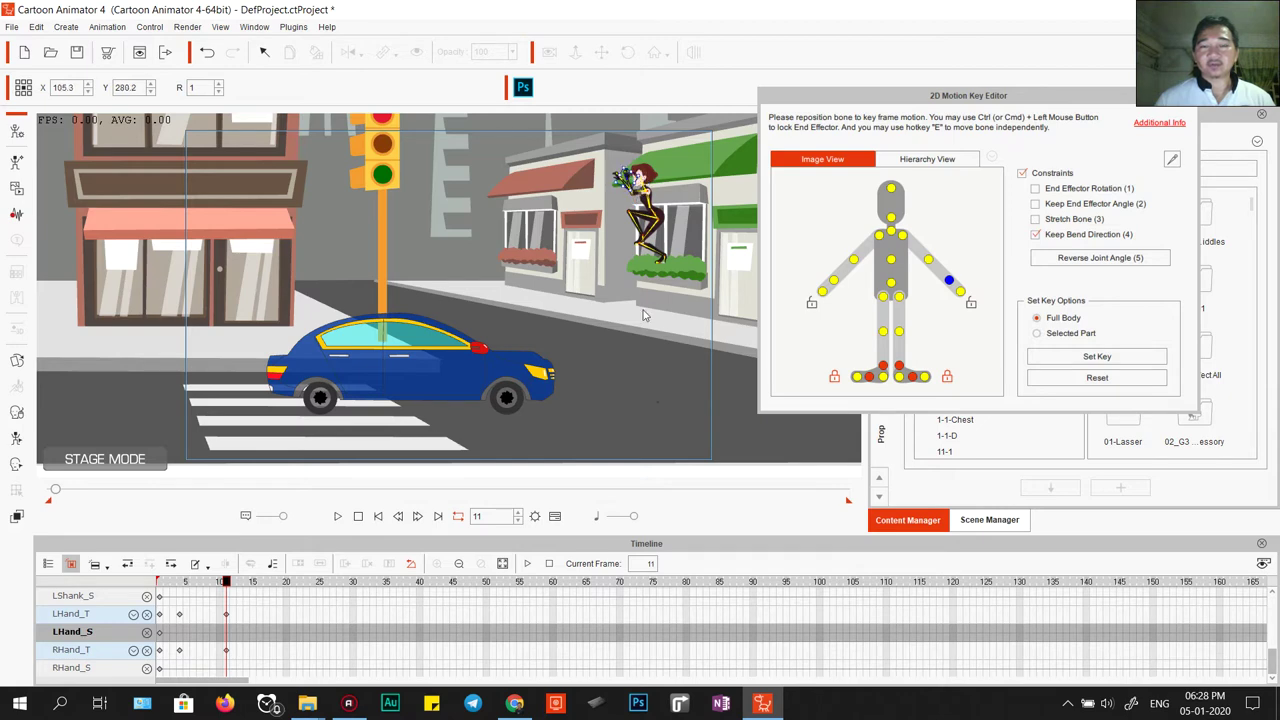
- Check the car's timing, show Red_S2's motion transform track, and copy the frame 4 crouch key to frame 25
{"action": "left_click_drag", "start_coordinate": [225, 582], "coordinate": [256, 596]}
{"action": "key", "text": "space"}
{"action": "left_click_drag", "start_coordinate": [283, 600], "coordinate": [303, 622]}
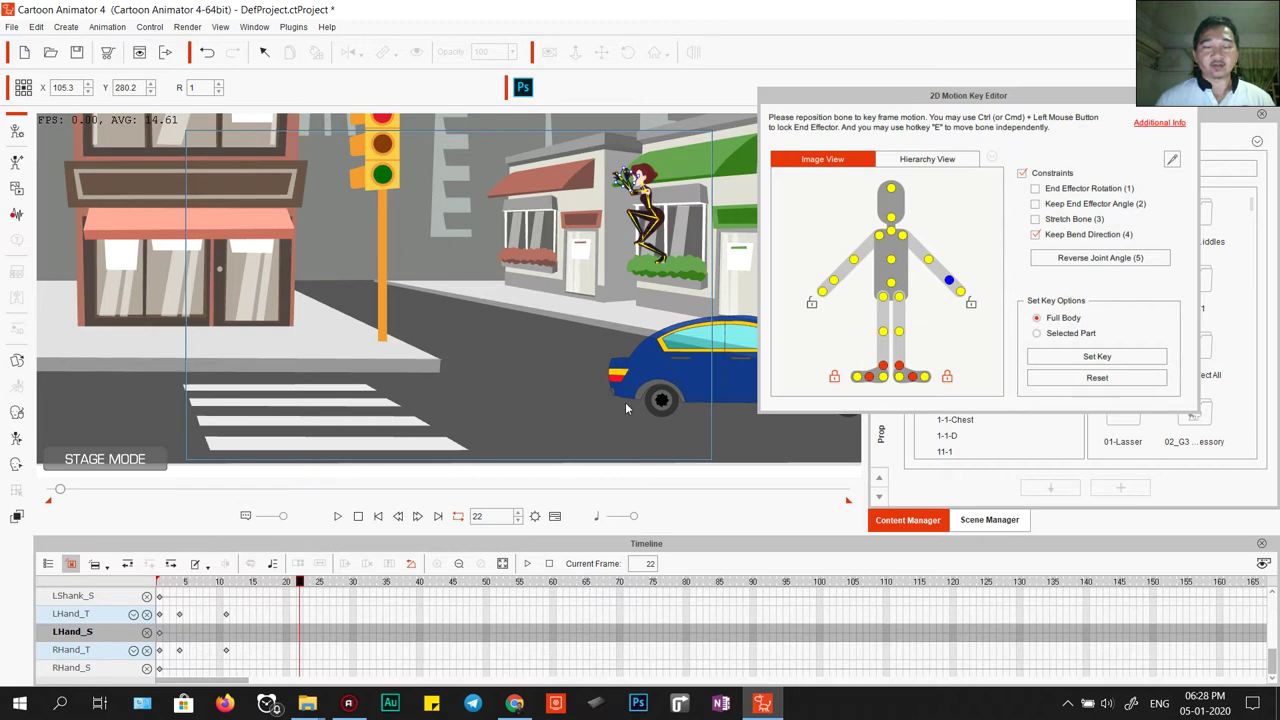
{"action": "left_click_drag", "start_coordinate": [300, 590], "coordinate": [313, 592]}
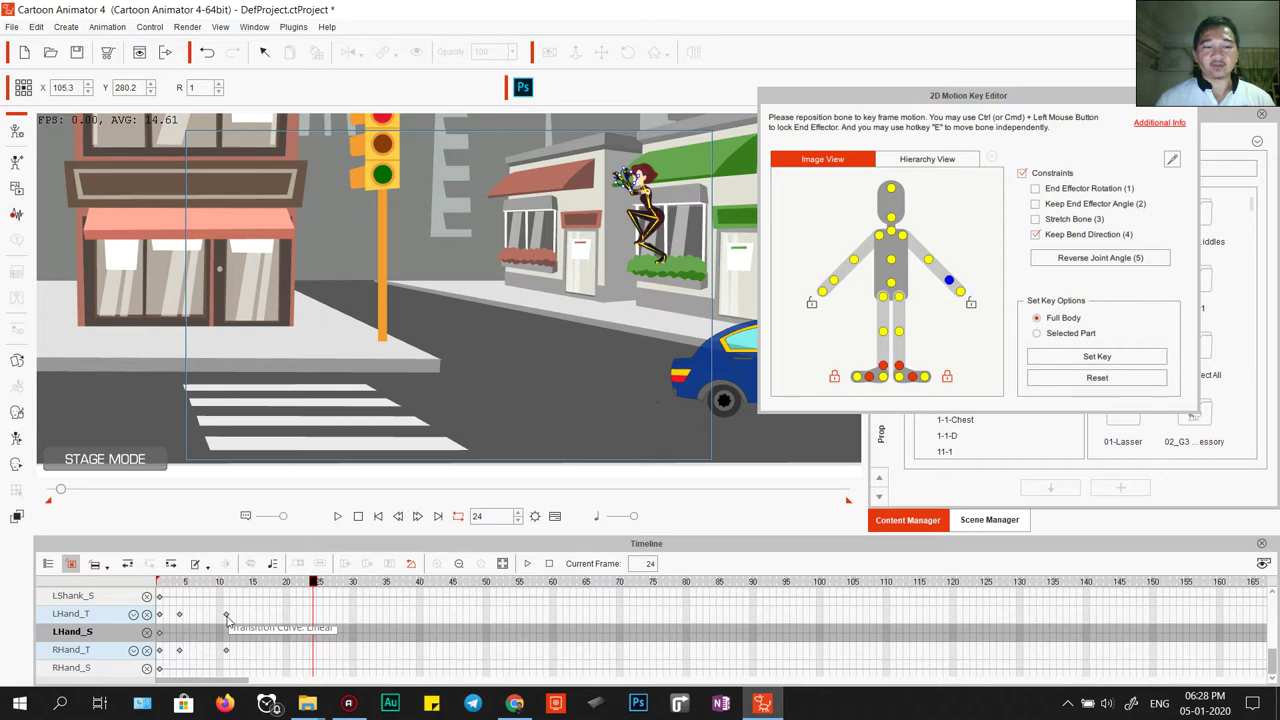
{"action": "scroll", "coordinate": [318, 639], "scroll_direction": "up", "scroll_amount": 5}
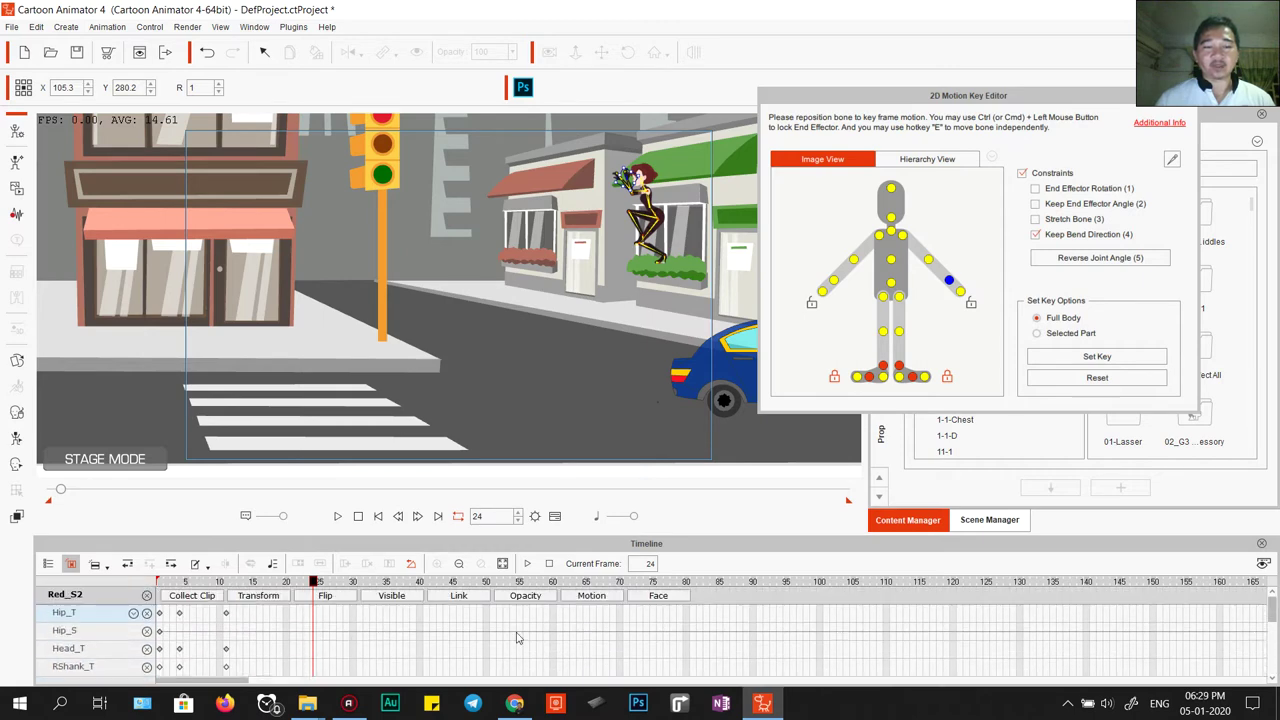
{"action": "left_click", "coordinate": [591, 597]}
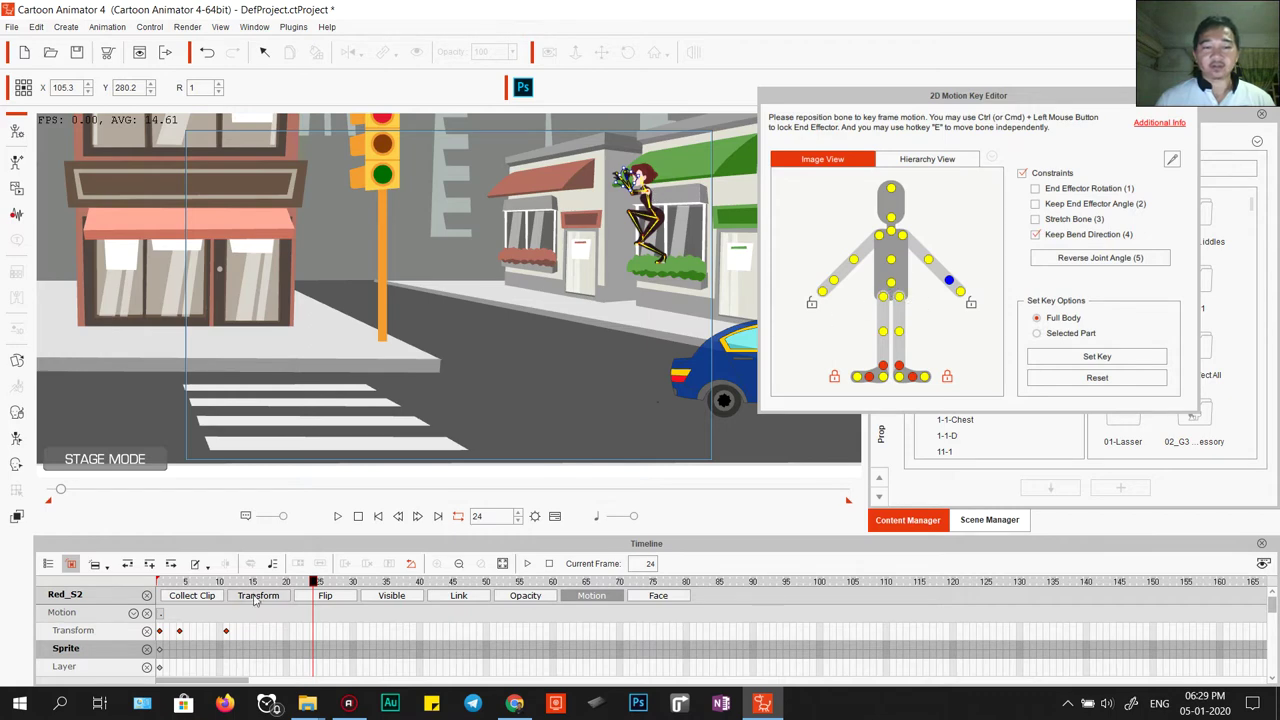
{"action": "left_click", "coordinate": [179, 633]}
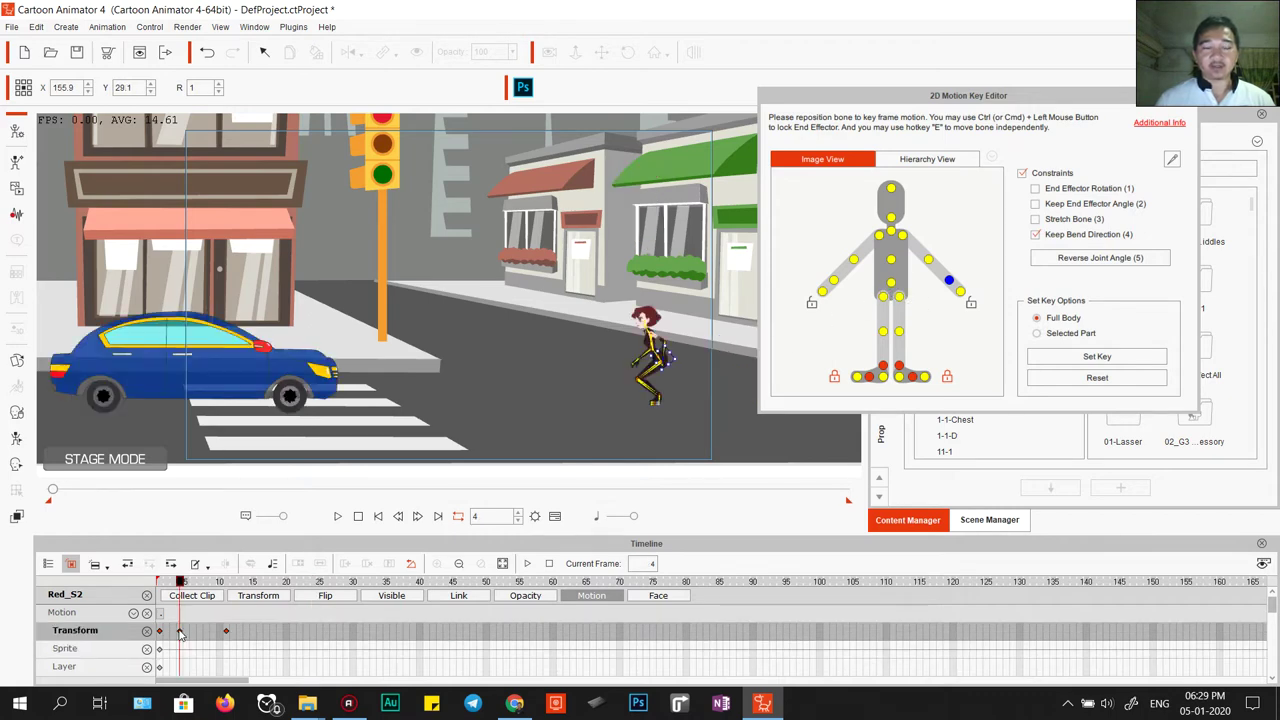
{"action": "left_click", "coordinate": [321, 638]}
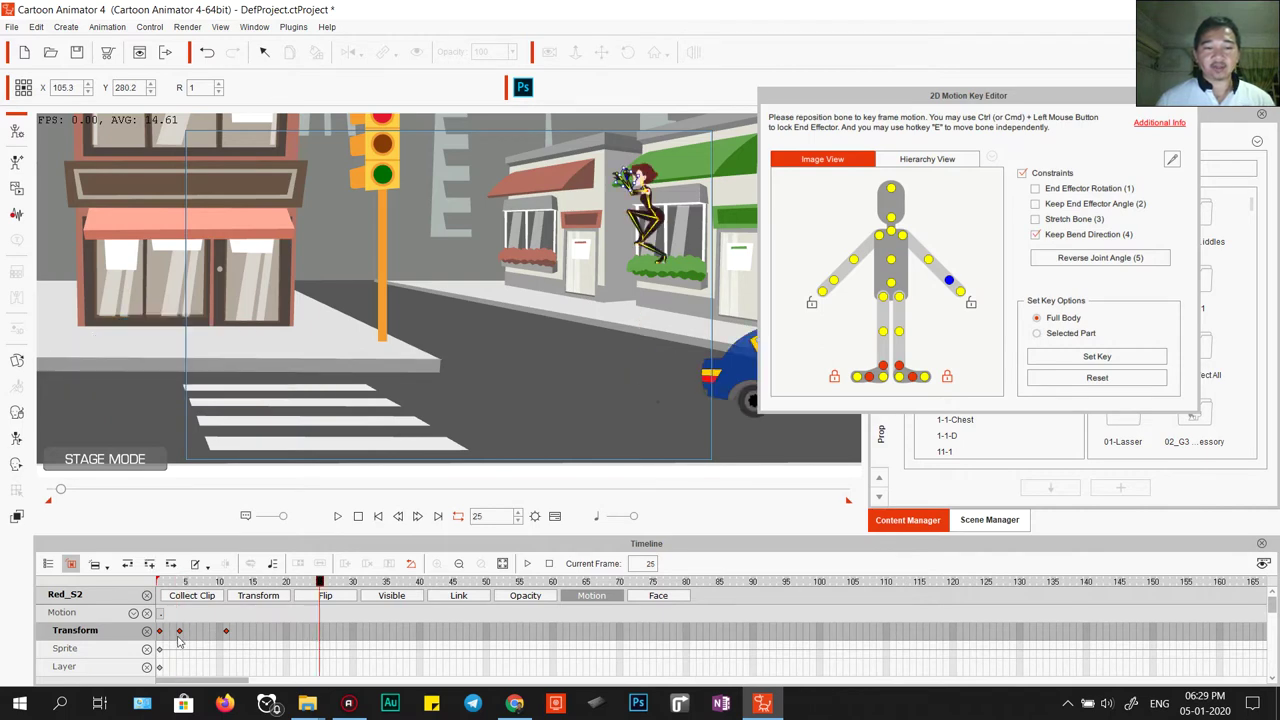
{"action": "key", "text": "ctrl+v"}
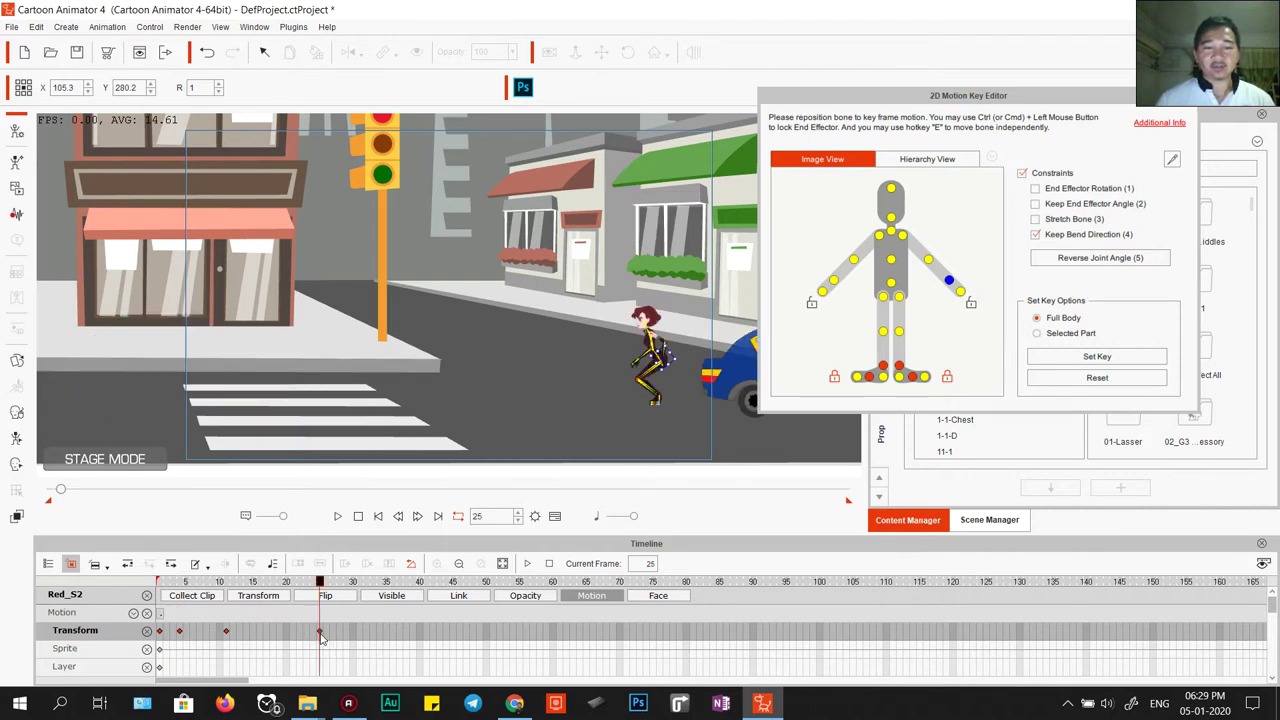
- Copy the frame 1 standing motion key to frame 28 and preview the jump and landing from the start
{"action": "left_click", "coordinate": [159, 633]}
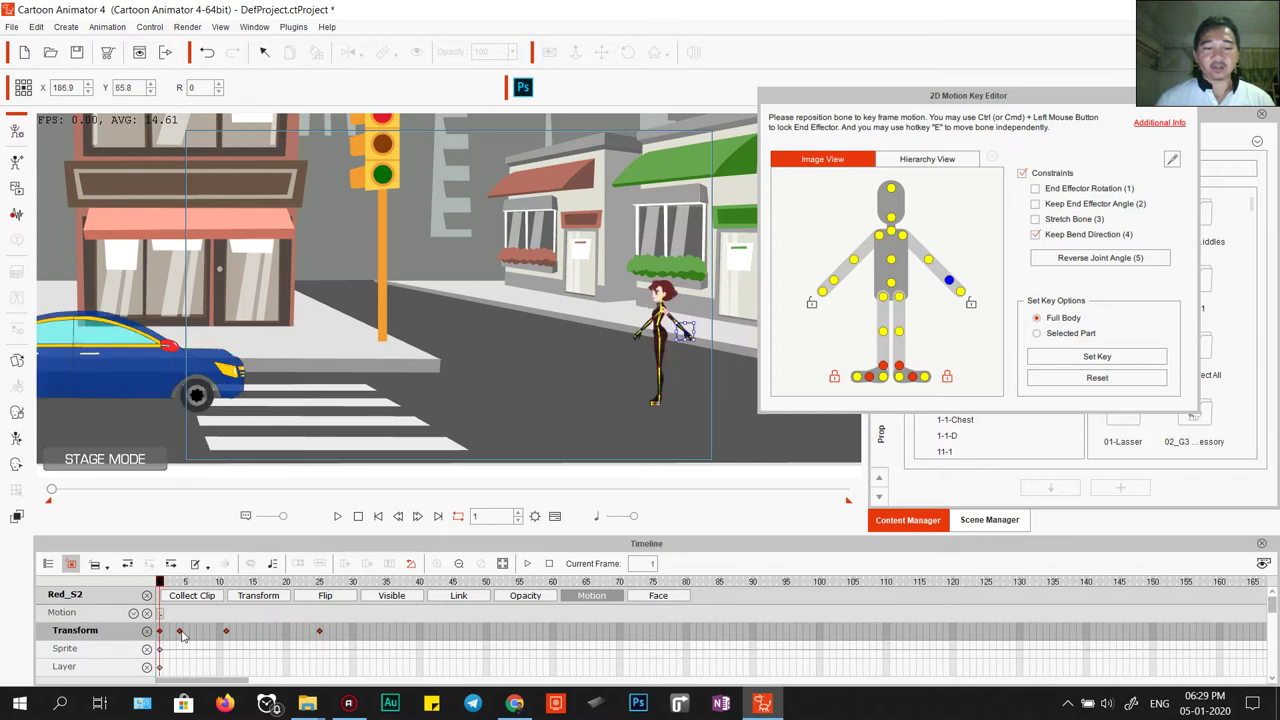
{"action": "left_click", "coordinate": [343, 633]}
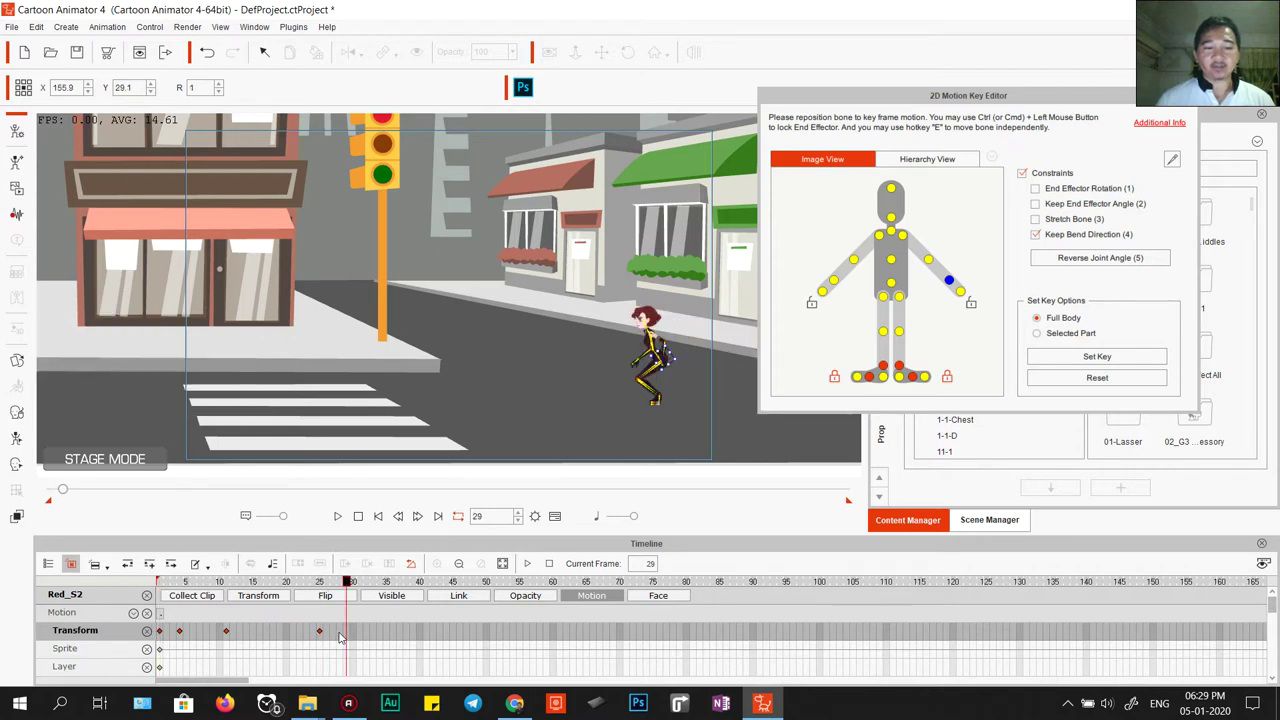
{"action": "key", "text": "ctrl+v"}
{"action": "left_click", "coordinate": [158, 633]}
{"action": "key", "text": "space"}
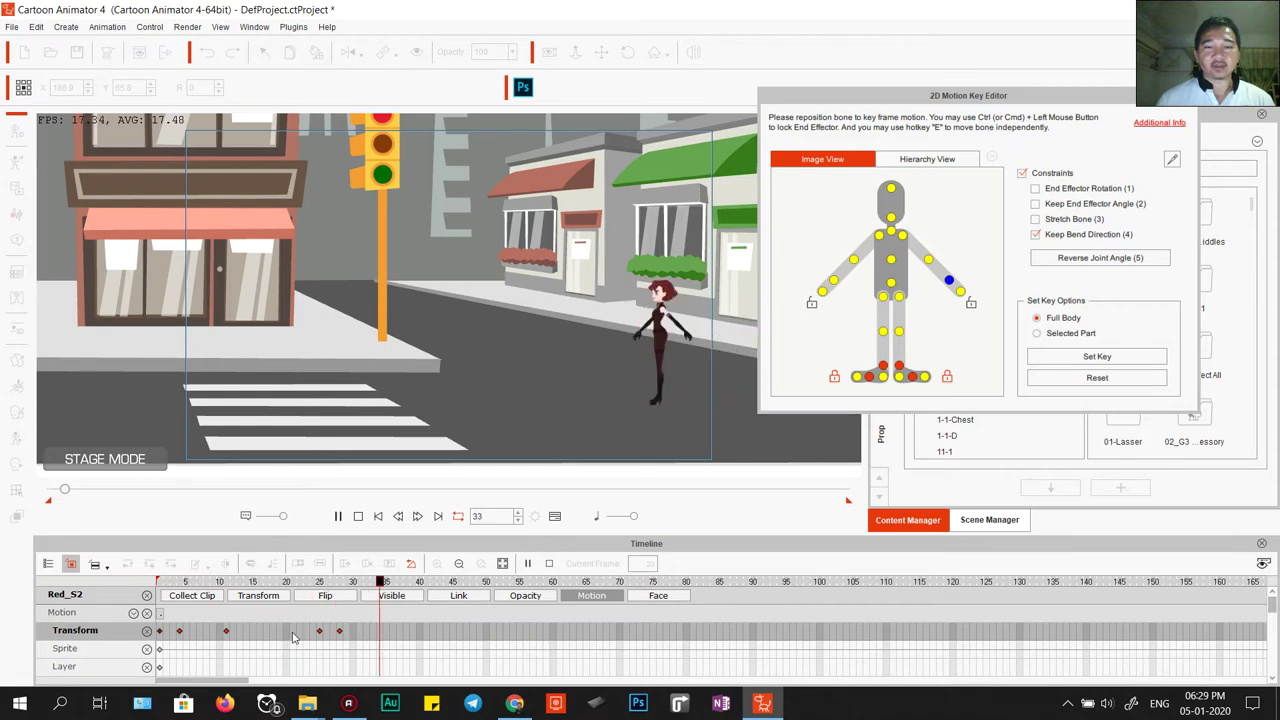
{"action": "key", "text": "space"}
- At frame 1, bring both of the character's hands in close beside her waist, the right to about X 131, Y 66
{"action": "left_click", "coordinate": [340, 637]}
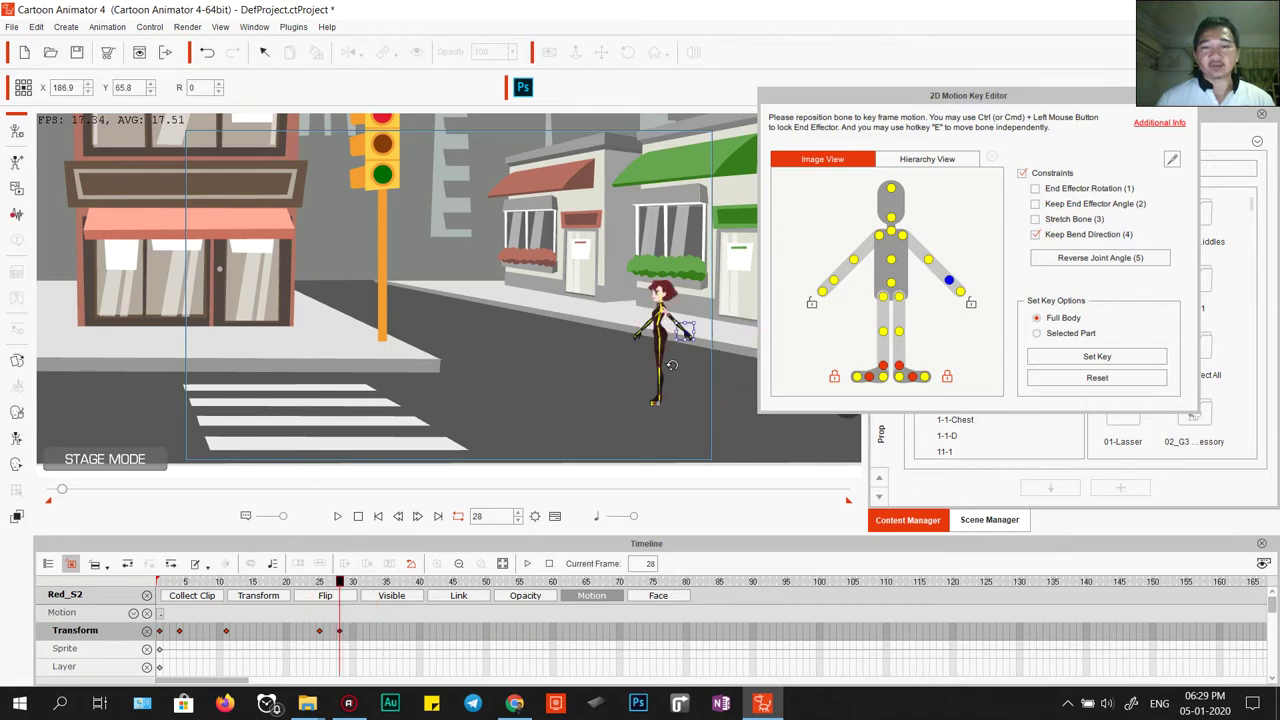
{"action": "left_click", "coordinate": [159, 632]}
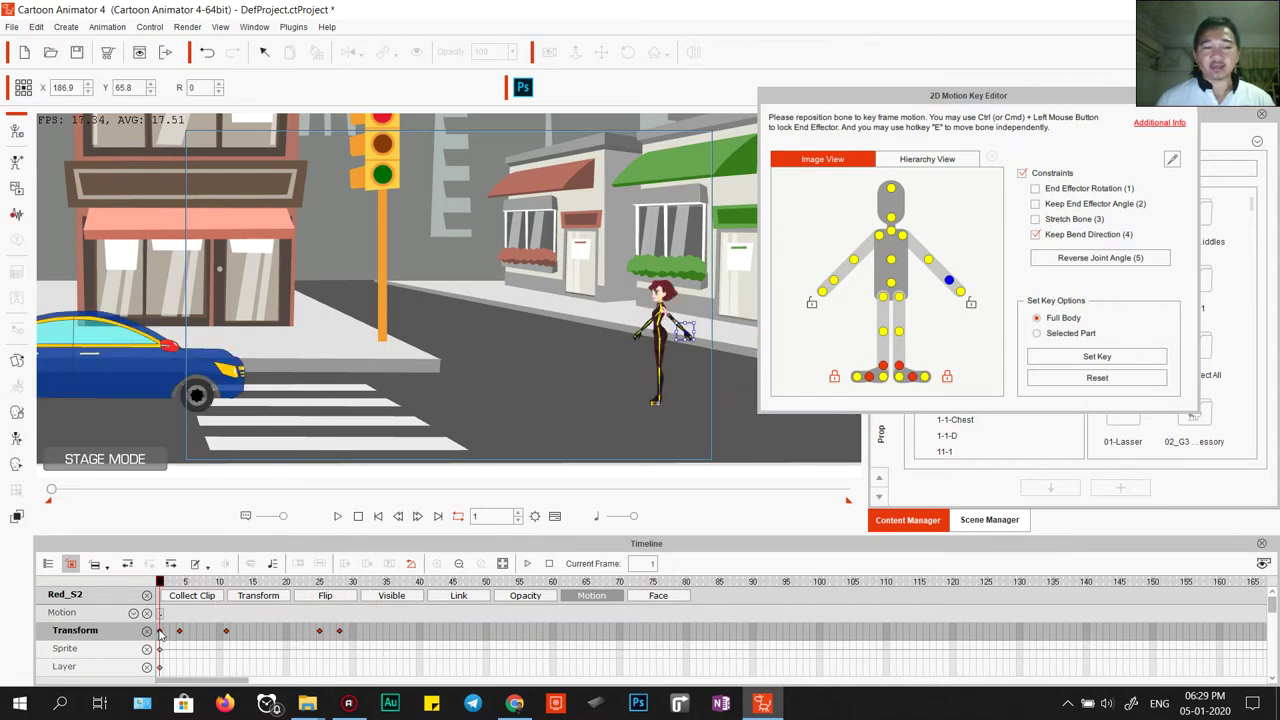
{"action": "left_click_drag", "start_coordinate": [684, 332], "coordinate": [644, 338]}
{"action": "left_click", "coordinate": [833, 280]}
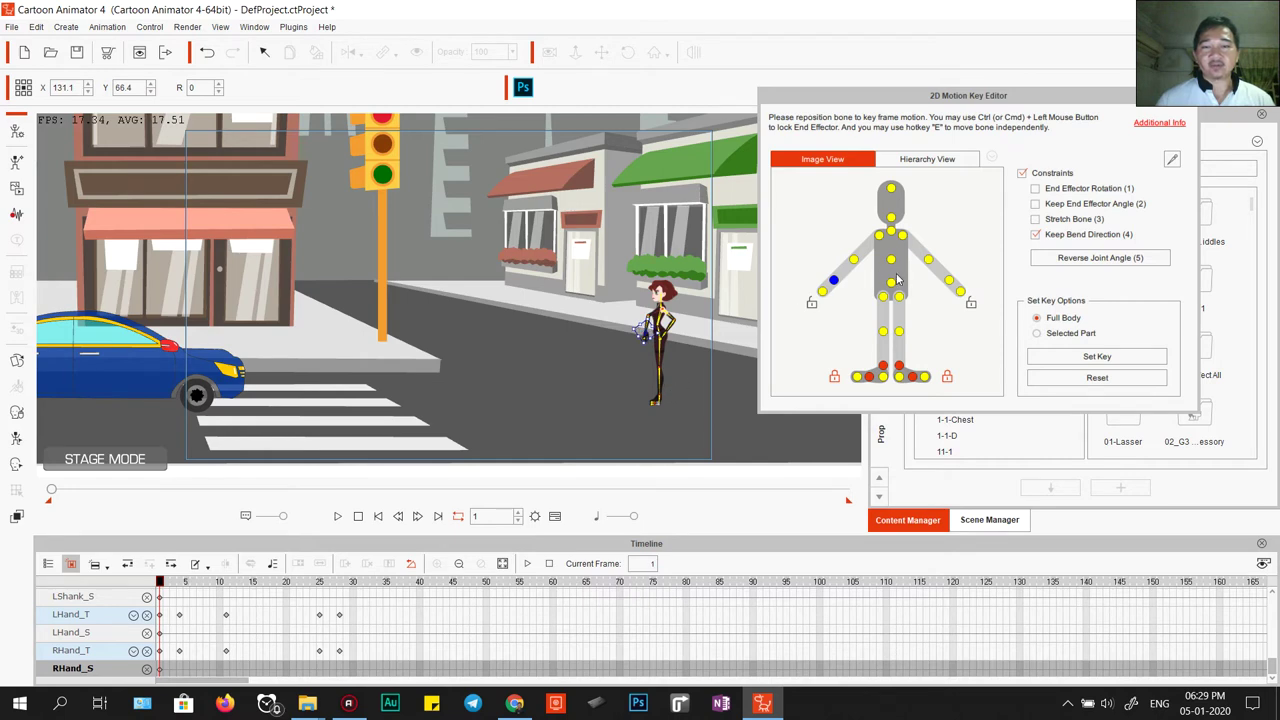
- Copy the revised frame 1 motion key over the standing key at frame 28
{"action": "left_click", "coordinate": [165, 600]}
{"action": "scroll", "coordinate": [180, 628], "scroll_direction": "up", "scroll_amount": 2}
{"action": "scroll", "coordinate": [181, 630], "scroll_direction": "up", "scroll_amount": 5}
{"action": "left_click", "coordinate": [160, 630]}
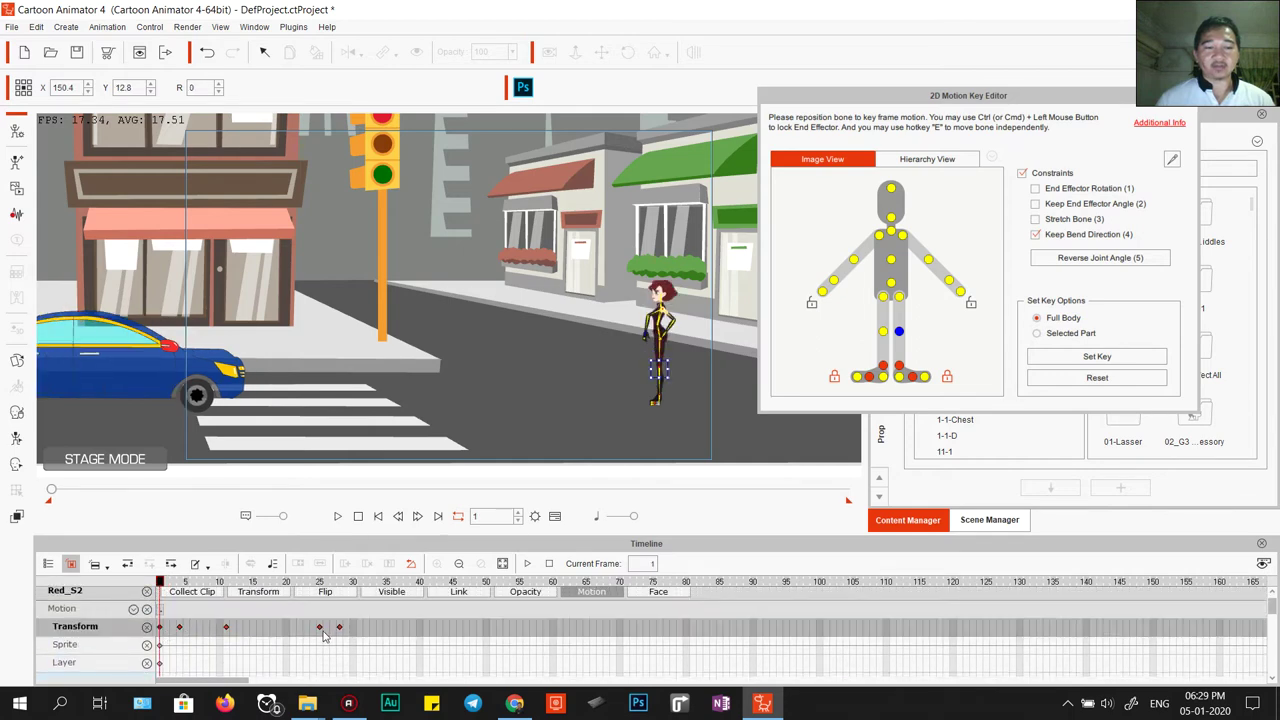
{"action": "left_click_drag", "start_coordinate": [160, 588], "coordinate": [340, 623]}
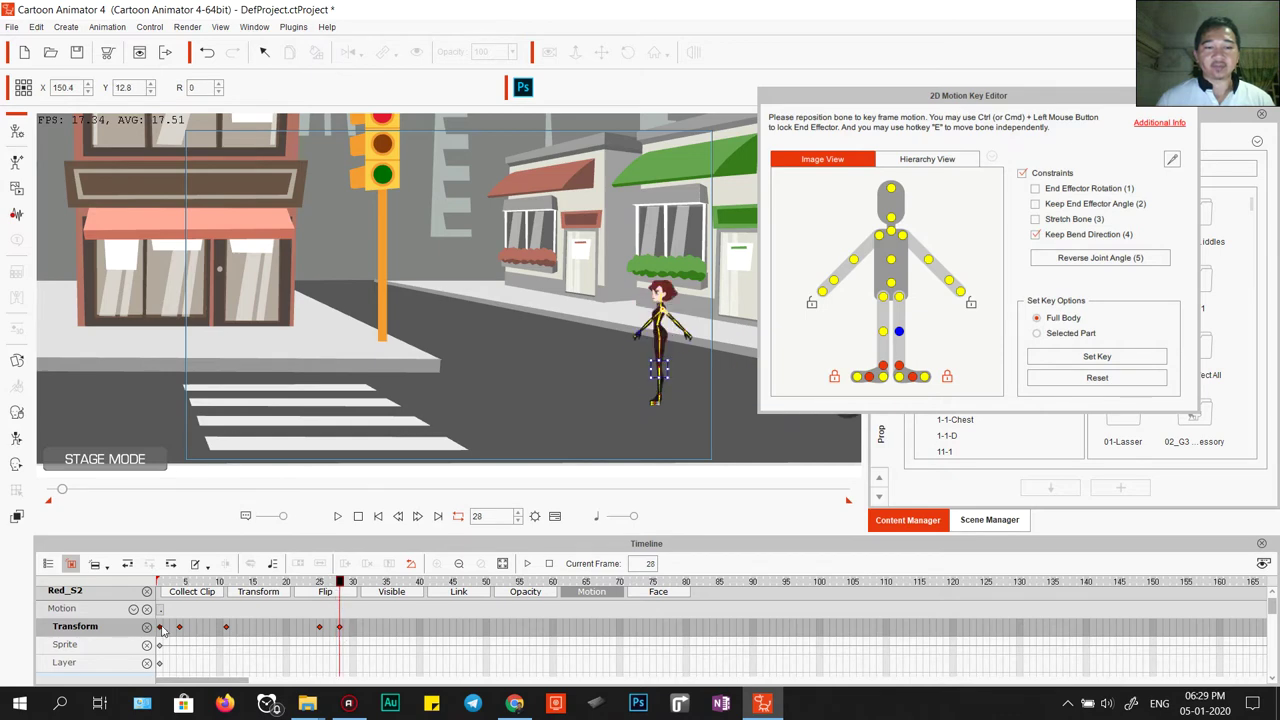
{"action": "left_click", "coordinate": [340, 628]}
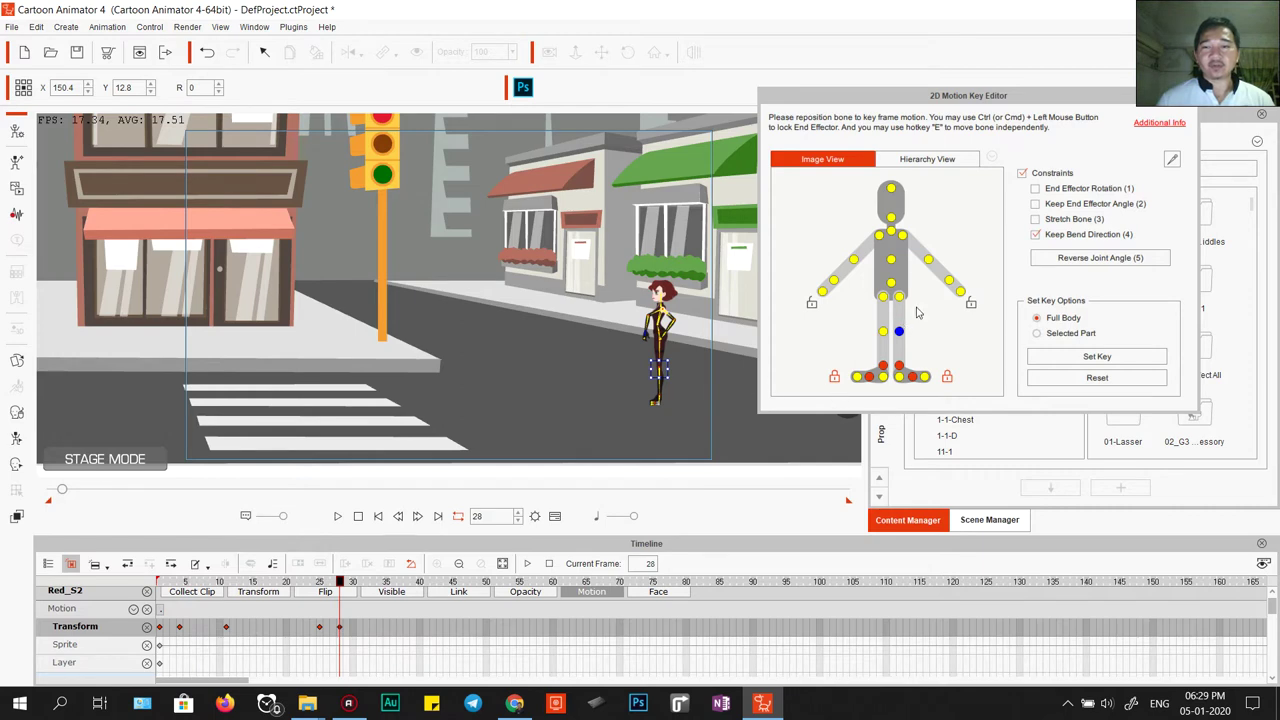
- Nudge both hands slightly lower in the frame 28 standing pose and preview the full animation
{"action": "left_click", "coordinate": [949, 281]}
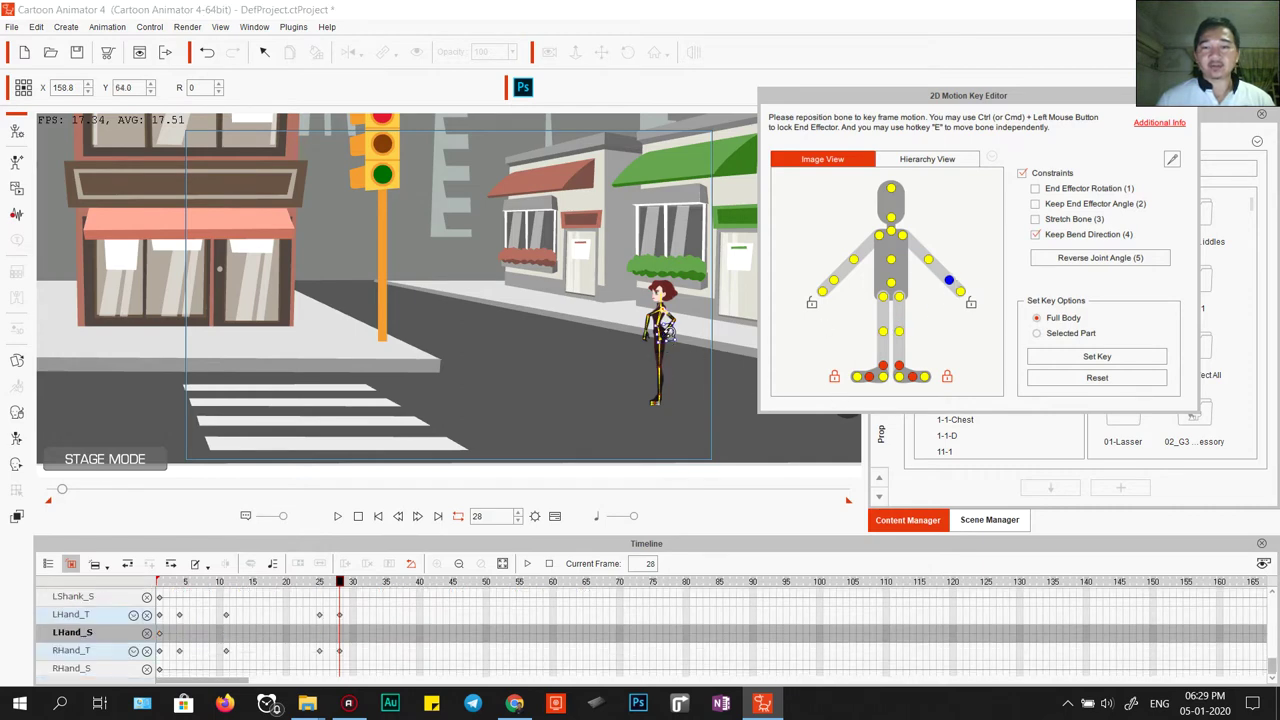
{"action": "left_click_drag", "start_coordinate": [667, 334], "coordinate": [670, 340]}
{"action": "left_click", "coordinate": [834, 283]}
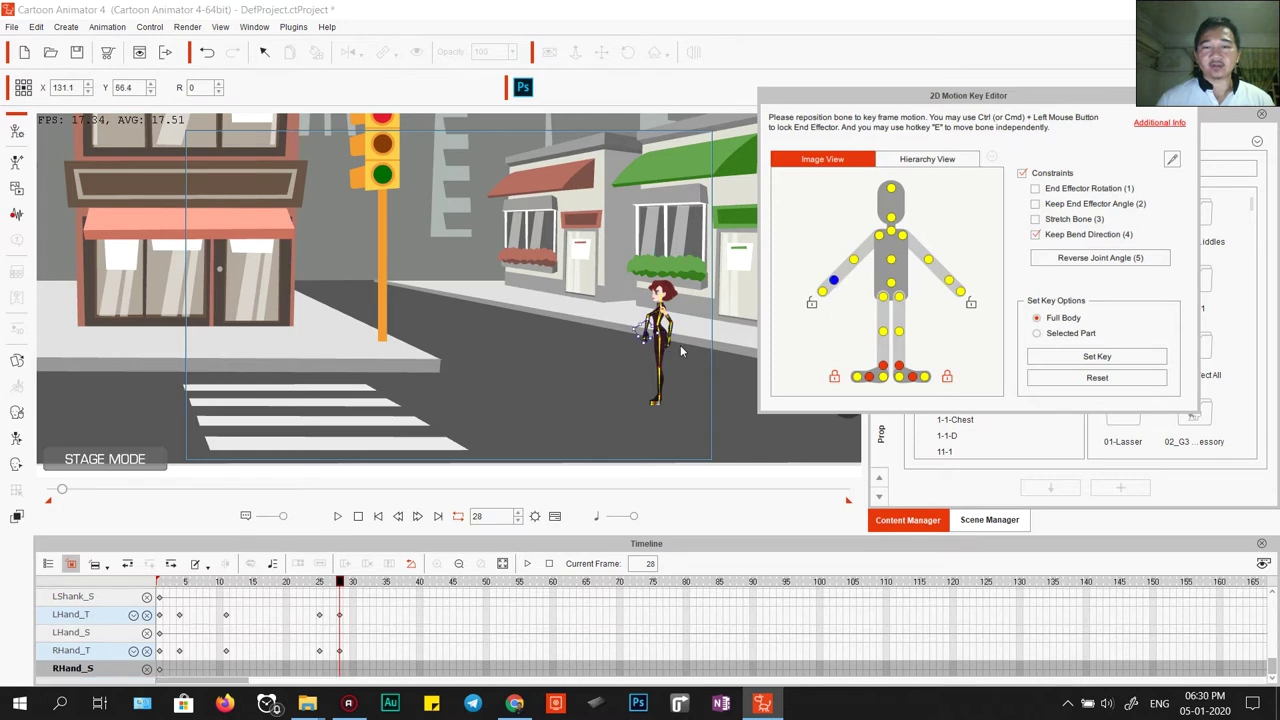
{"action": "left_click_drag", "start_coordinate": [643, 334], "coordinate": [645, 336]}
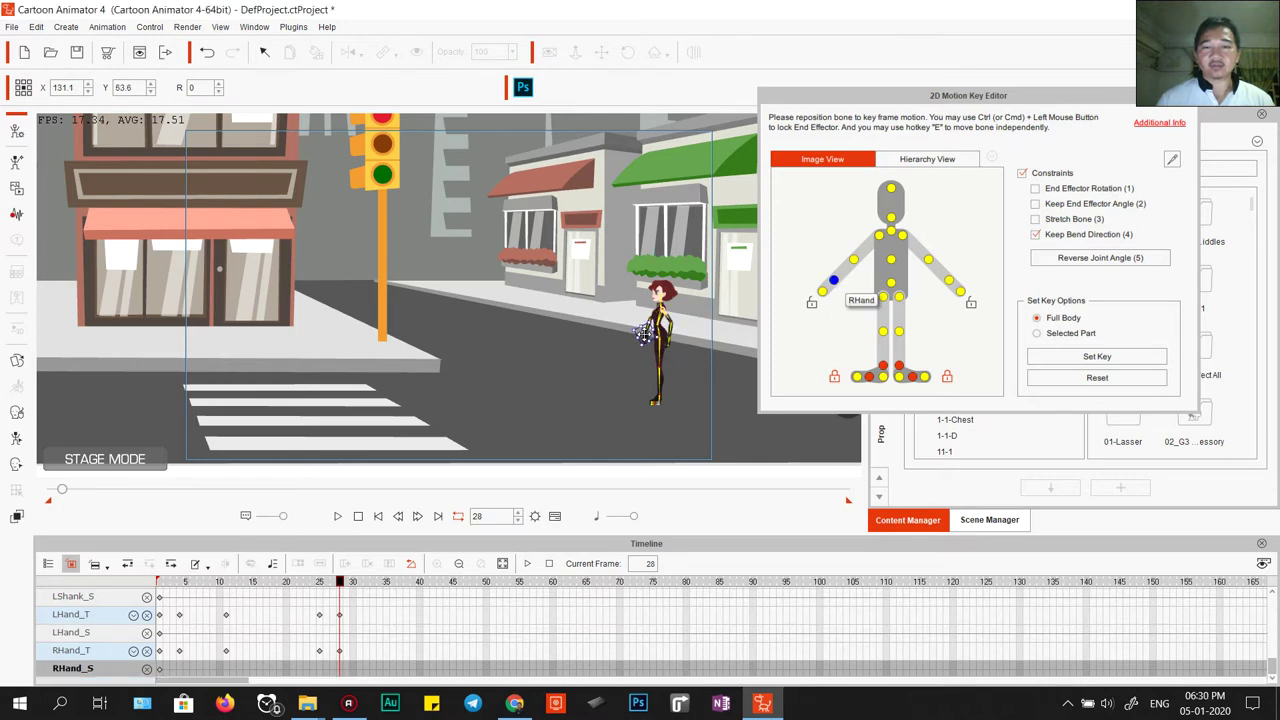
{"action": "left_click", "coordinate": [358, 516]}
{"action": "left_click", "coordinate": [338, 516]}
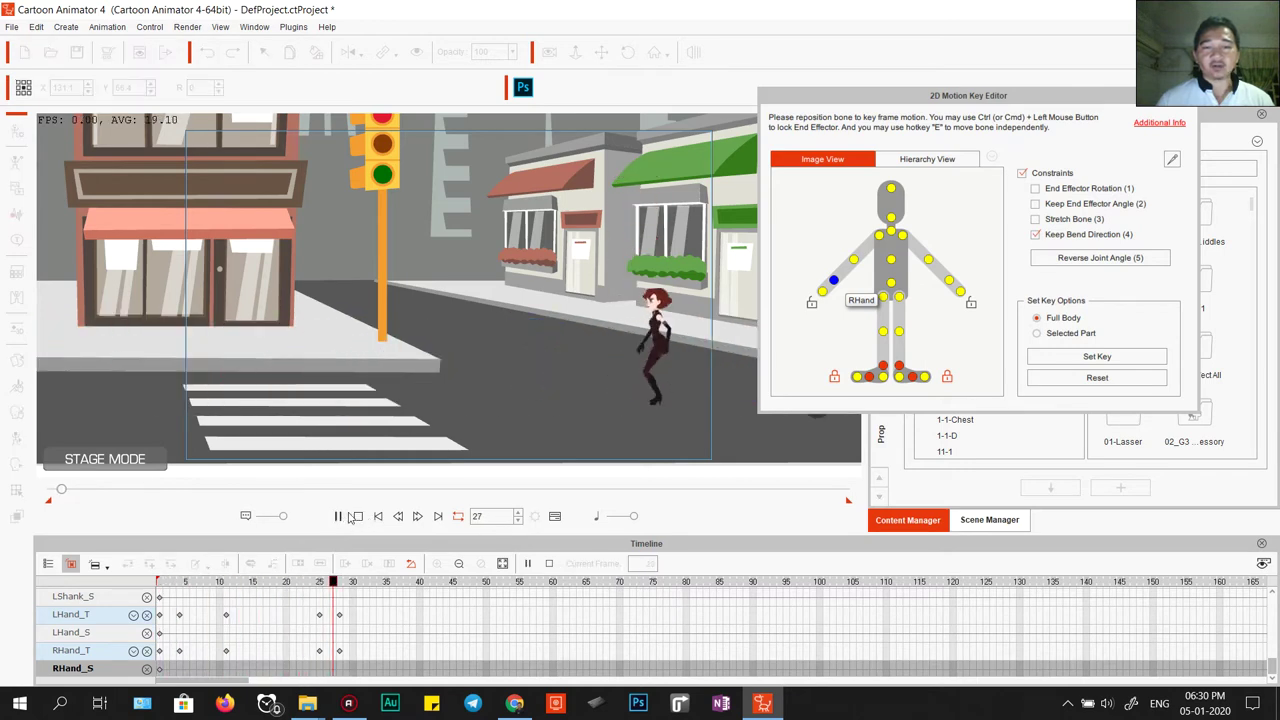
{"action": "left_click", "coordinate": [338, 516]}
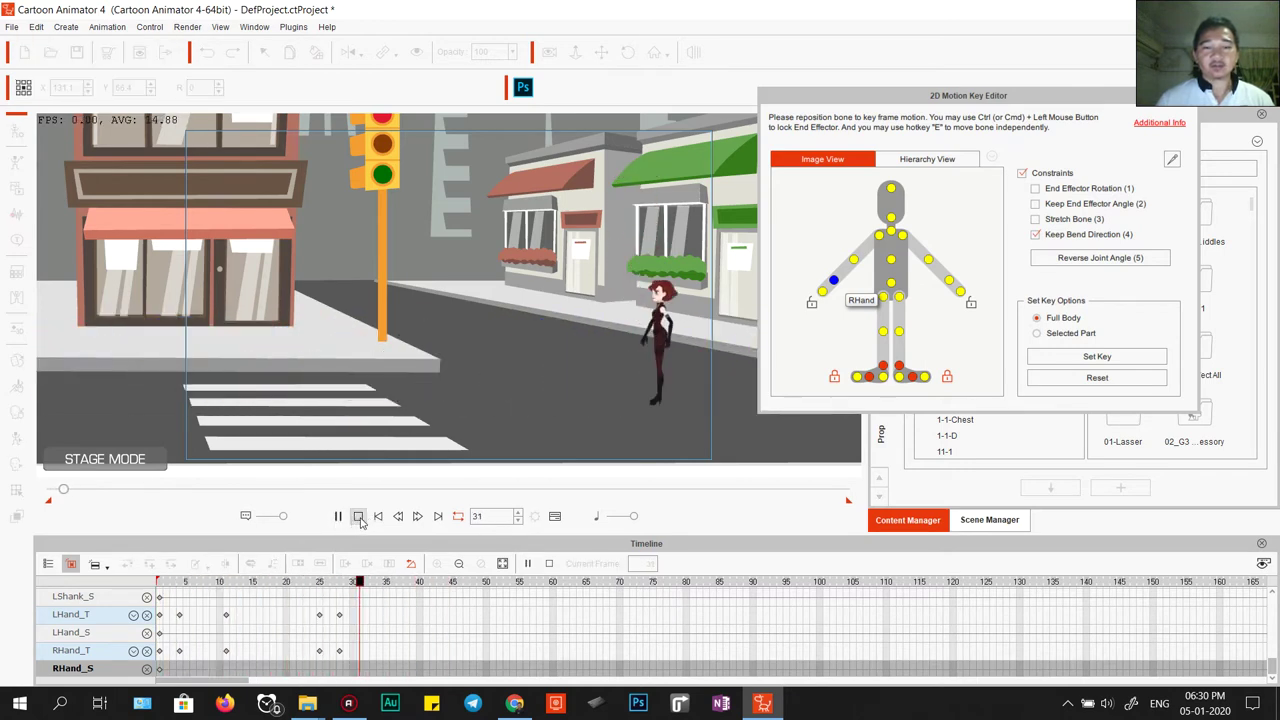
- Close the 2D Motion Key Editor and show the overall Transform track for Red_S2
{"action": "left_click", "coordinate": [226, 616]}
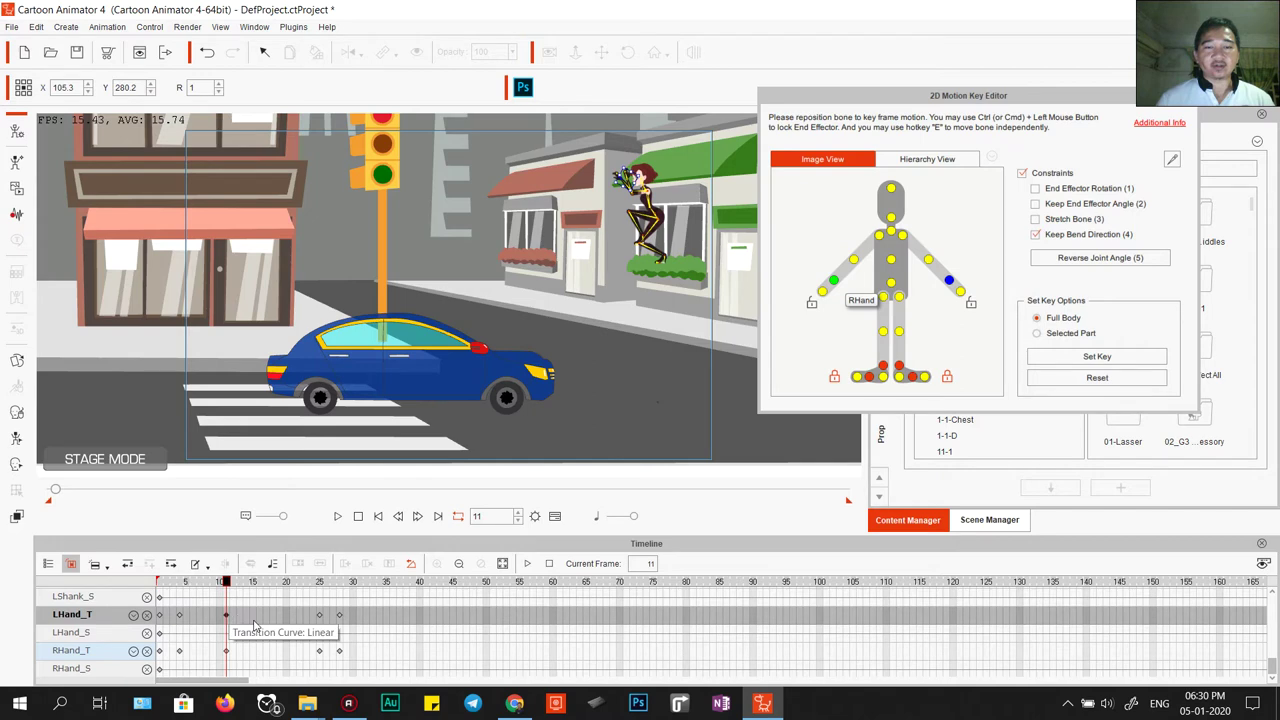
{"action": "scroll", "coordinate": [307, 632], "scroll_direction": "up", "scroll_amount": 2}
{"action": "scroll", "coordinate": [307, 632], "scroll_direction": "up", "scroll_amount": 10}
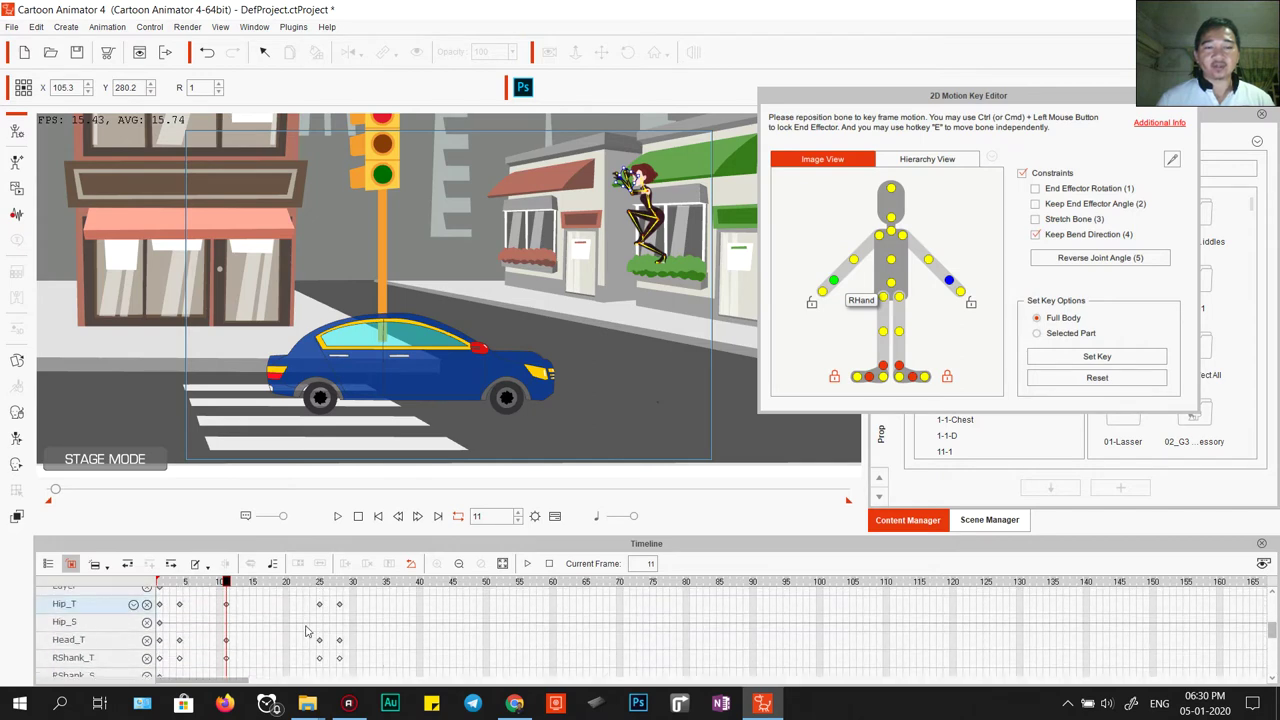
{"action": "left_click", "coordinate": [1183, 100]}
{"action": "scroll", "coordinate": [251, 651], "scroll_direction": "up", "scroll_amount": 1}
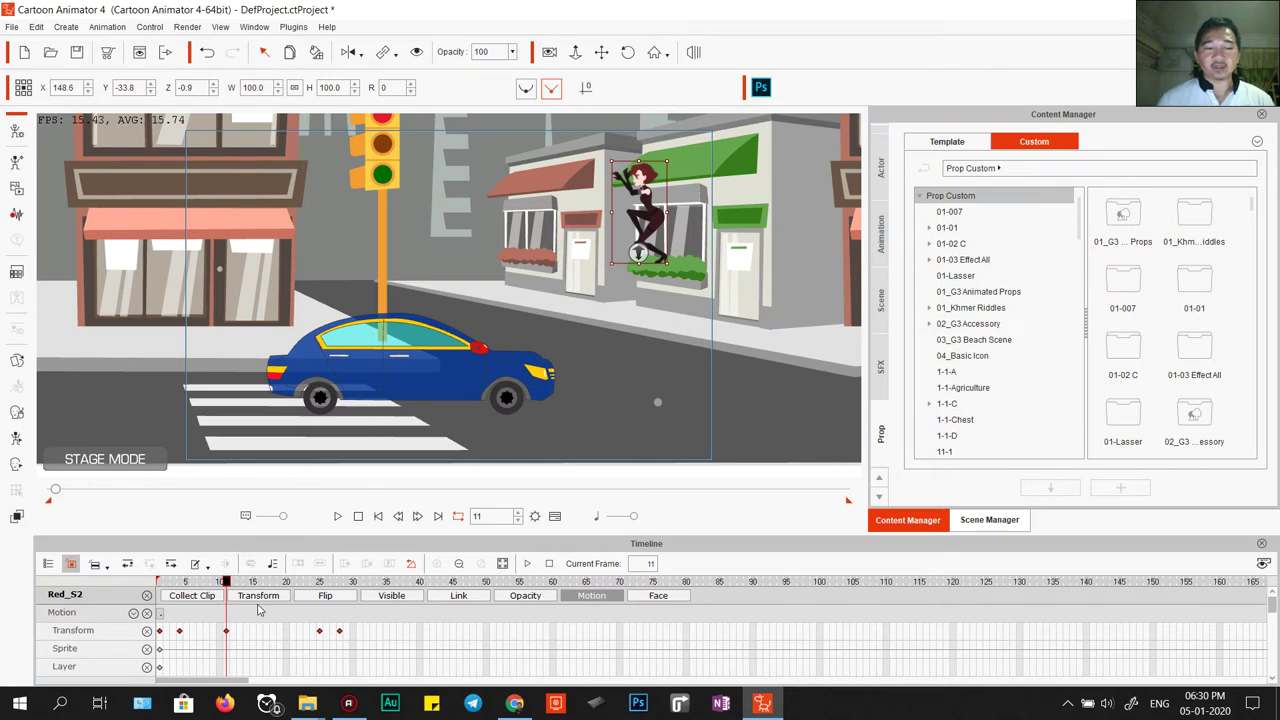
{"action": "left_click", "coordinate": [267, 598]}
- Set a transform key at frame 4, move the character horizontally to about X -27 at frame 25, and scrub back through the jump
{"action": "mouse_move", "coordinate": [226, 588]}
{"action": "left_mouse_down"}
{"action": "mouse_move", "coordinate": [156, 595]}
{"action": "mouse_move", "coordinate": [202, 596]}
{"action": "left_mouse_up"}
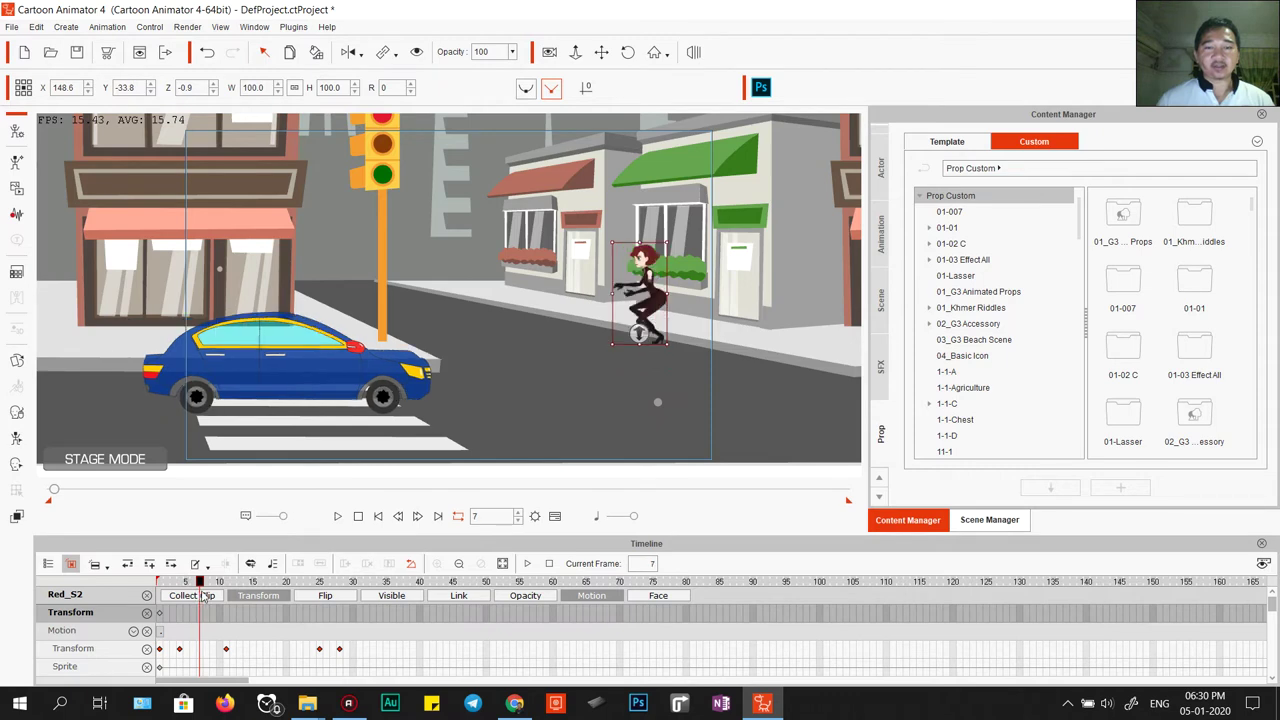
{"action": "left_click_drag", "start_coordinate": [204, 597], "coordinate": [179, 598]}
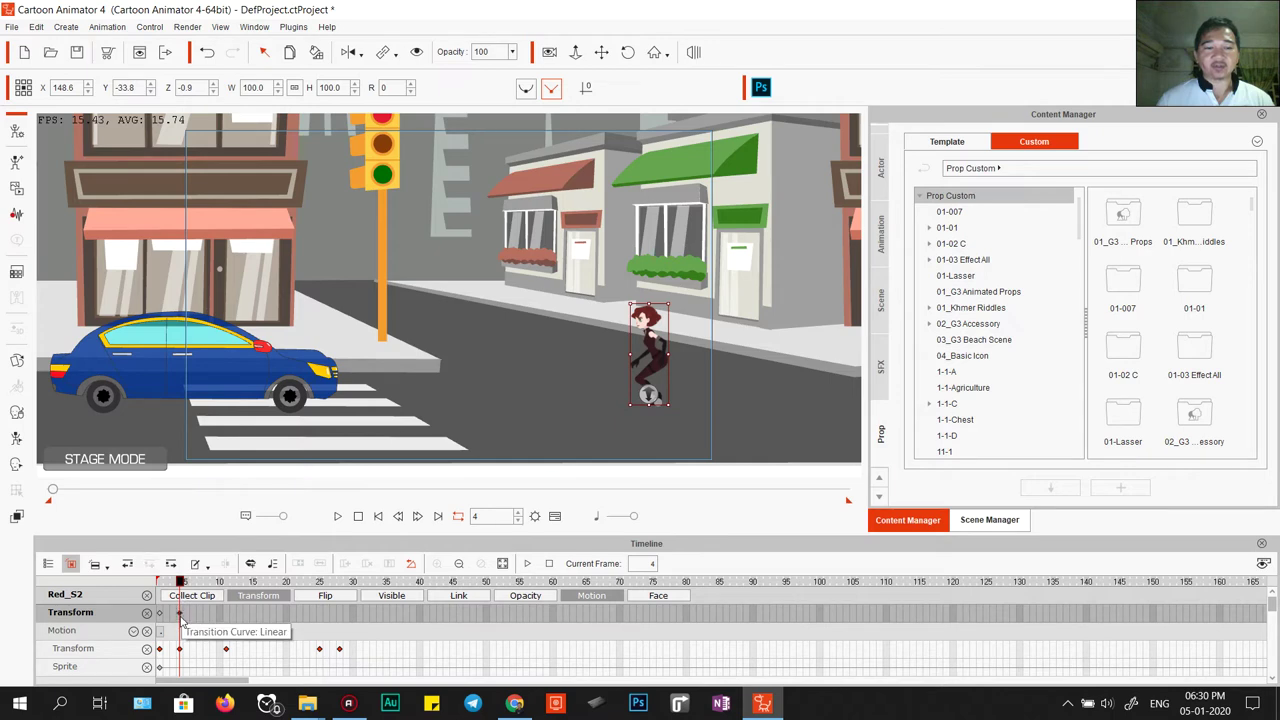
{"action": "left_click_drag", "start_coordinate": [184, 600], "coordinate": [320, 599]}
{"action": "left_click_drag", "start_coordinate": [652, 352], "coordinate": [433, 352]}
{"action": "left_click_drag", "start_coordinate": [320, 582], "coordinate": [258, 607]}
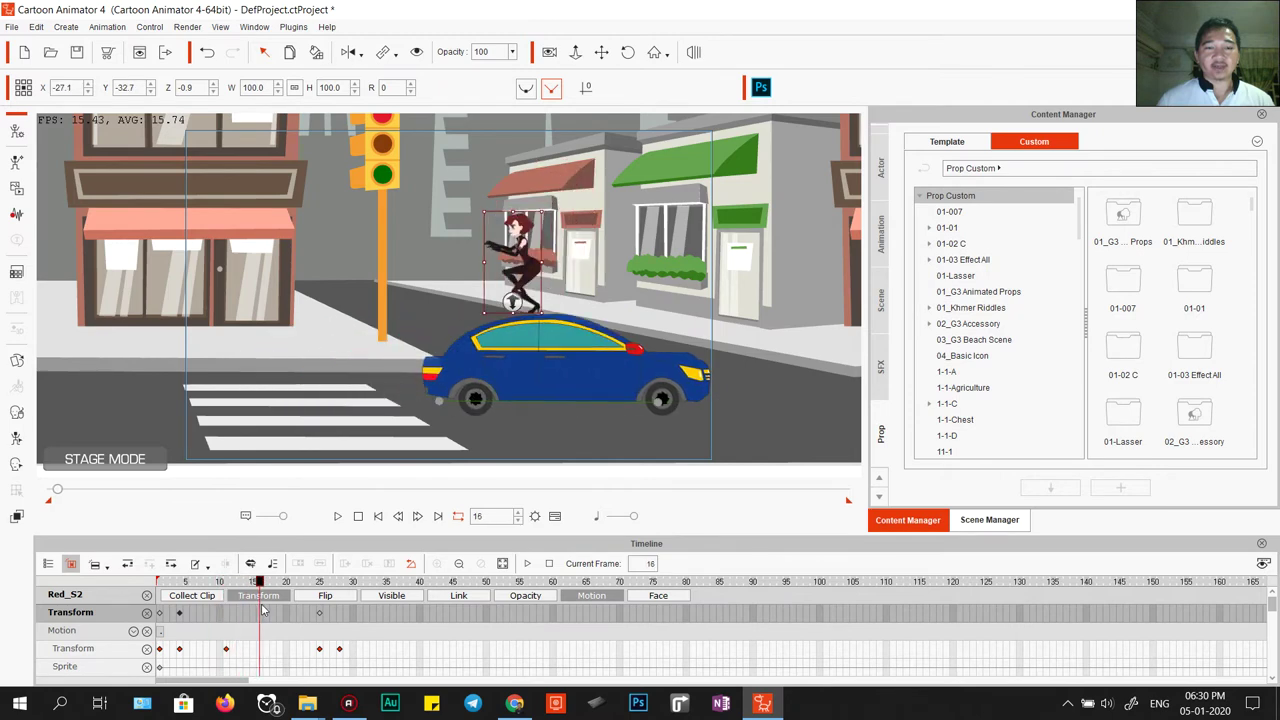
{"action": "left_click_drag", "start_coordinate": [263, 609], "coordinate": [226, 608]}
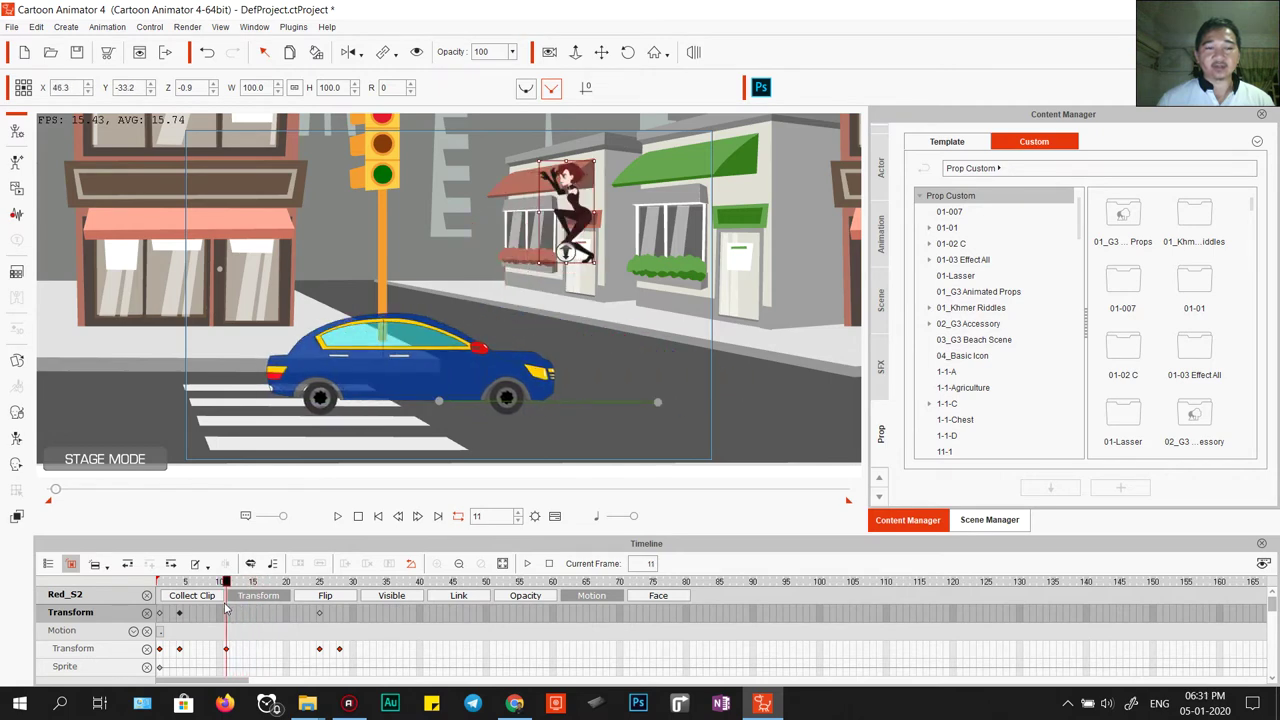
{"action": "left_click_drag", "start_coordinate": [573, 226], "coordinate": [576, 188]}
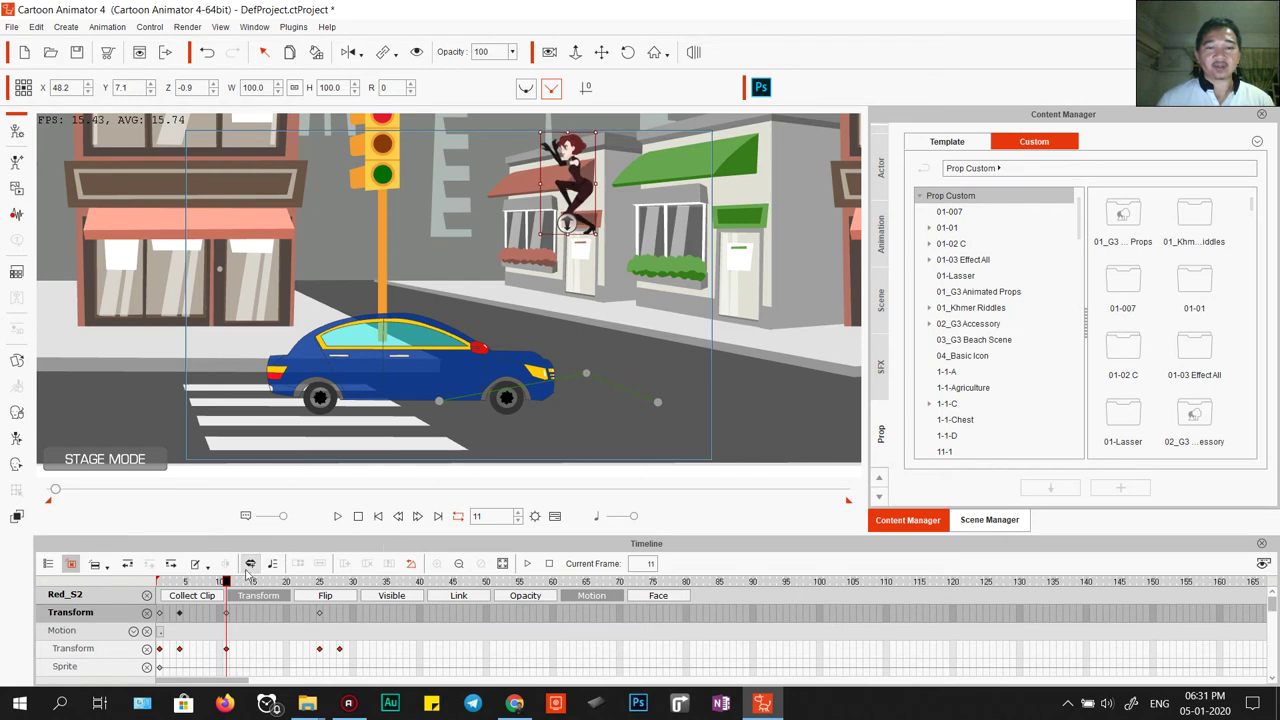
{"action": "key", "text": "ctrl+z"}
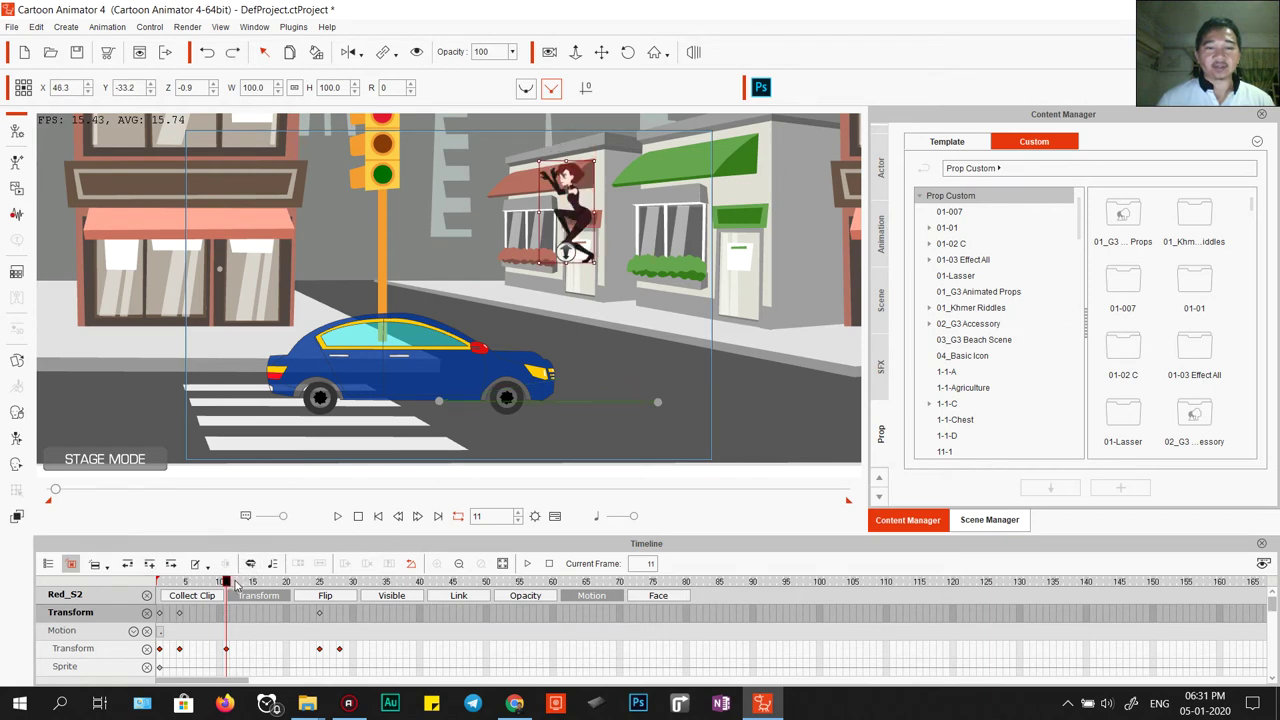
{"action": "left_click_drag", "start_coordinate": [226, 583], "coordinate": [267, 590]}
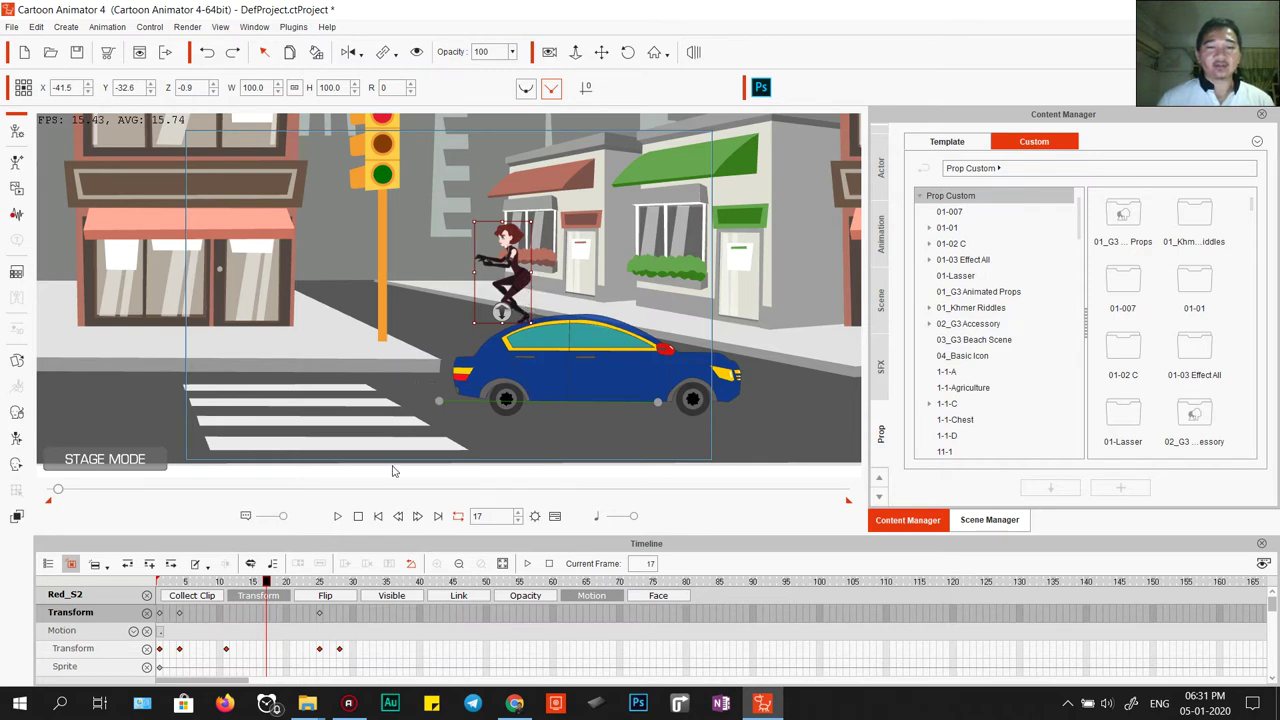
- Raise Red_S2 at frame 11 to about X 49, Y 18 as the peak of the jump, and preview the animation
{"action": "left_click", "coordinate": [226, 617]}
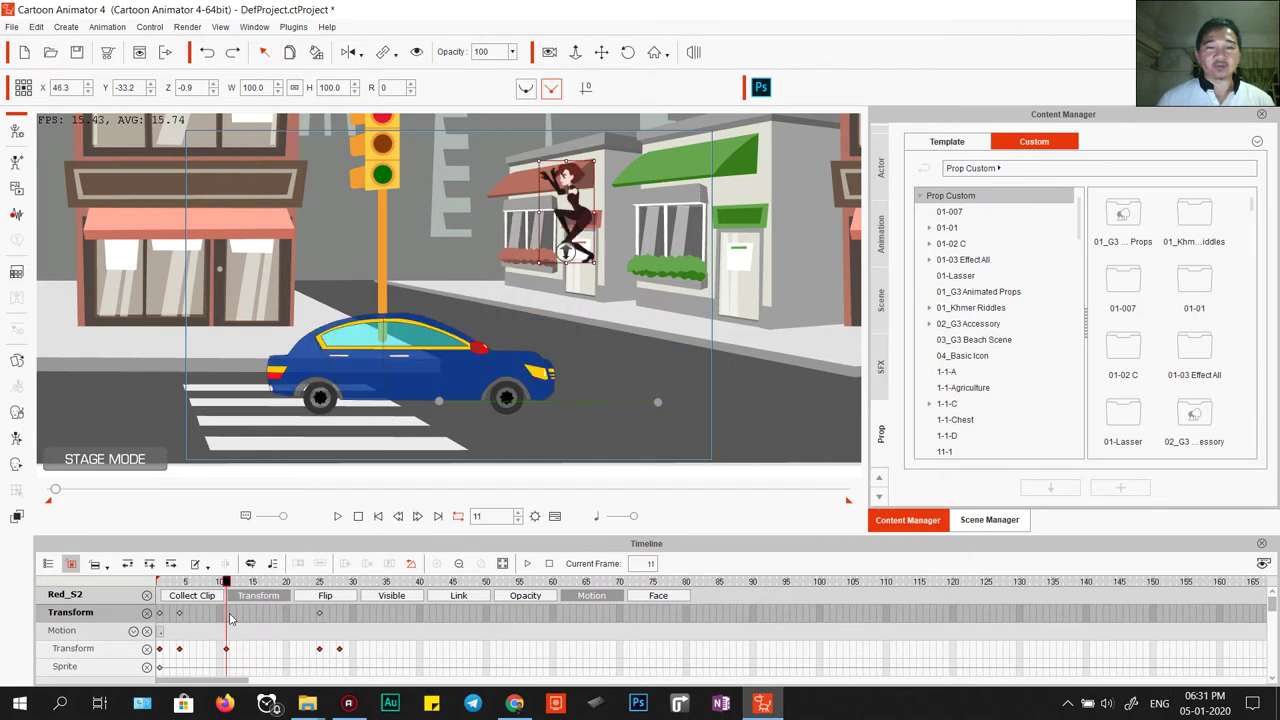
{"action": "left_click_drag", "start_coordinate": [573, 218], "coordinate": [573, 180]}
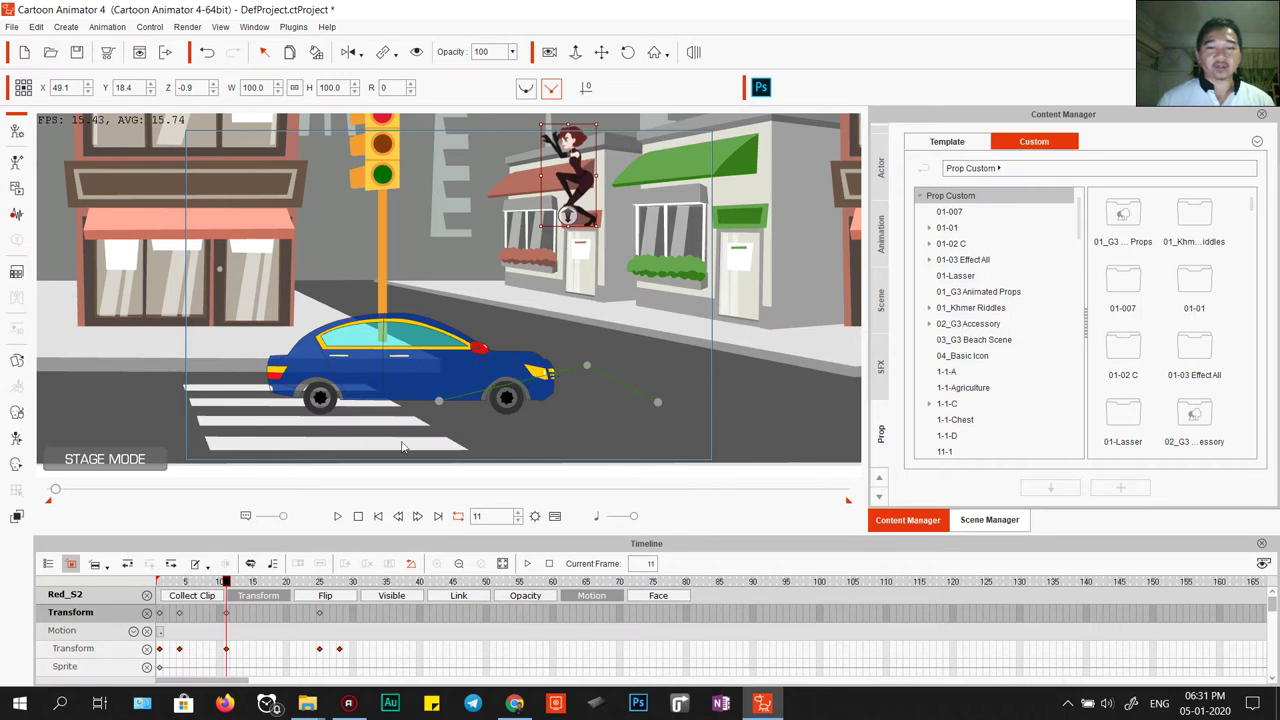
{"action": "left_click_drag", "start_coordinate": [227, 583], "coordinate": [340, 616]}
{"action": "key", "text": "space"}
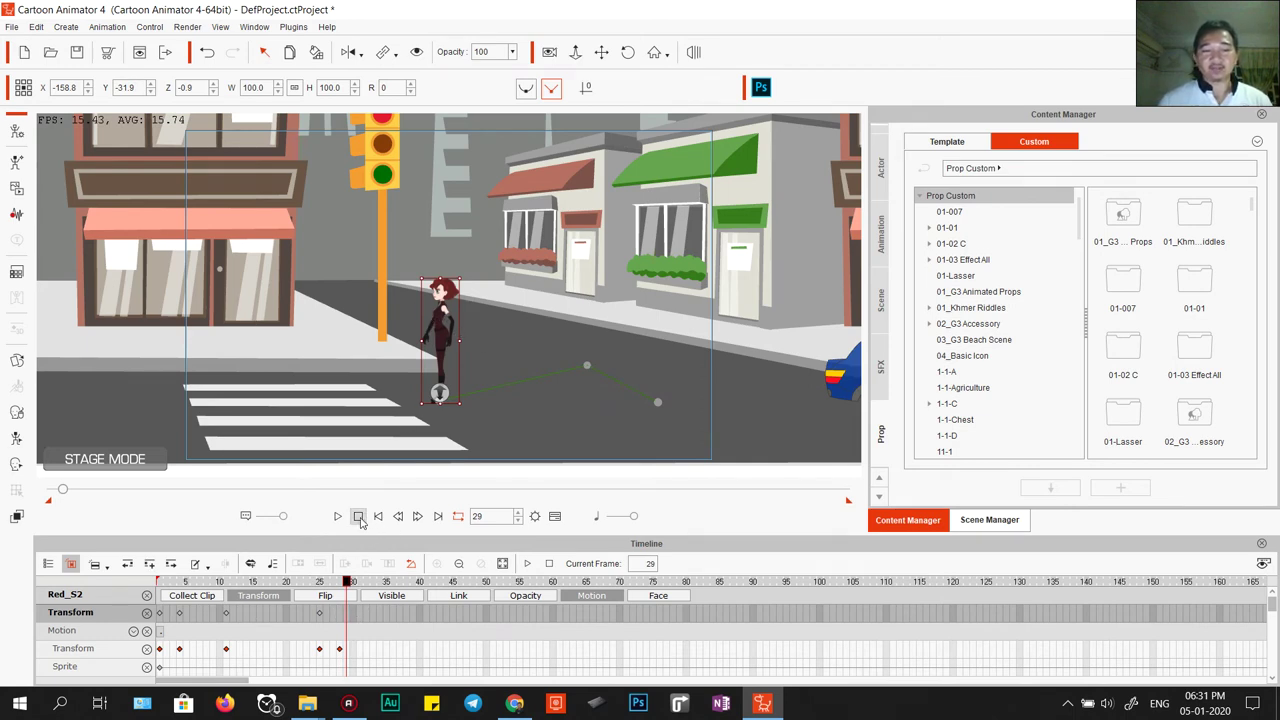
{"action": "key", "text": "space"}
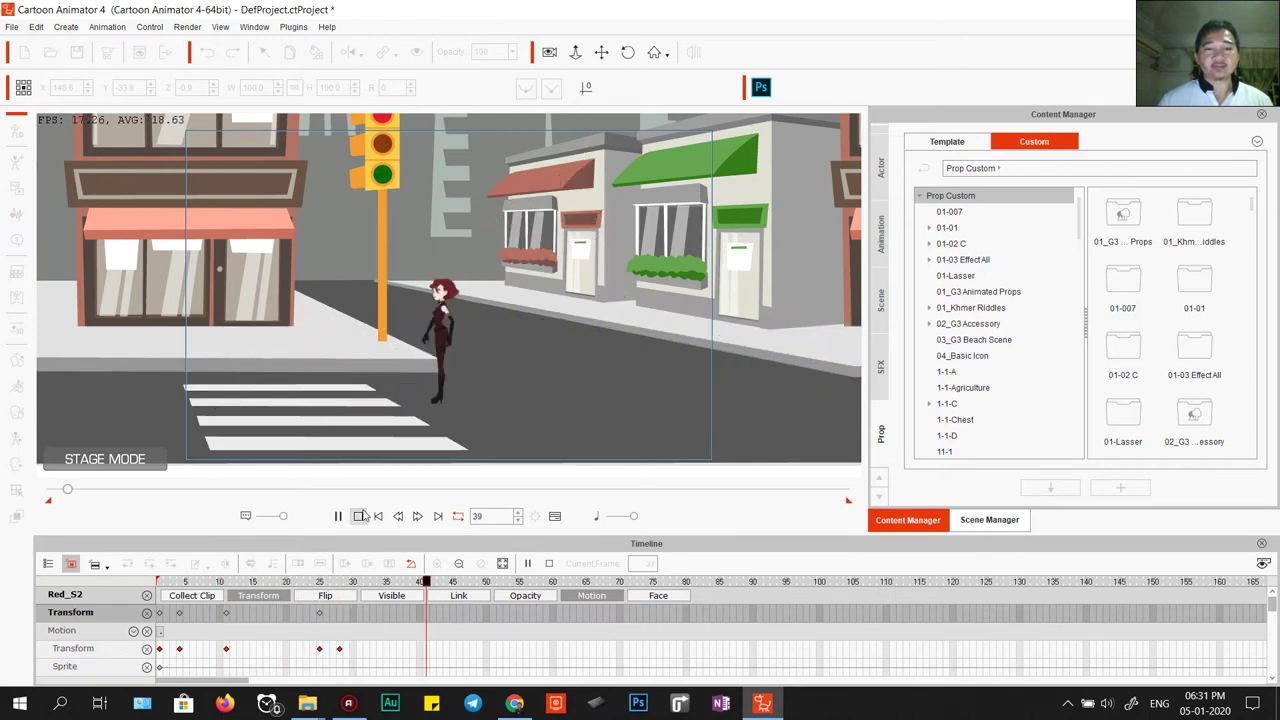
{"action": "left_click", "coordinate": [359, 515]}
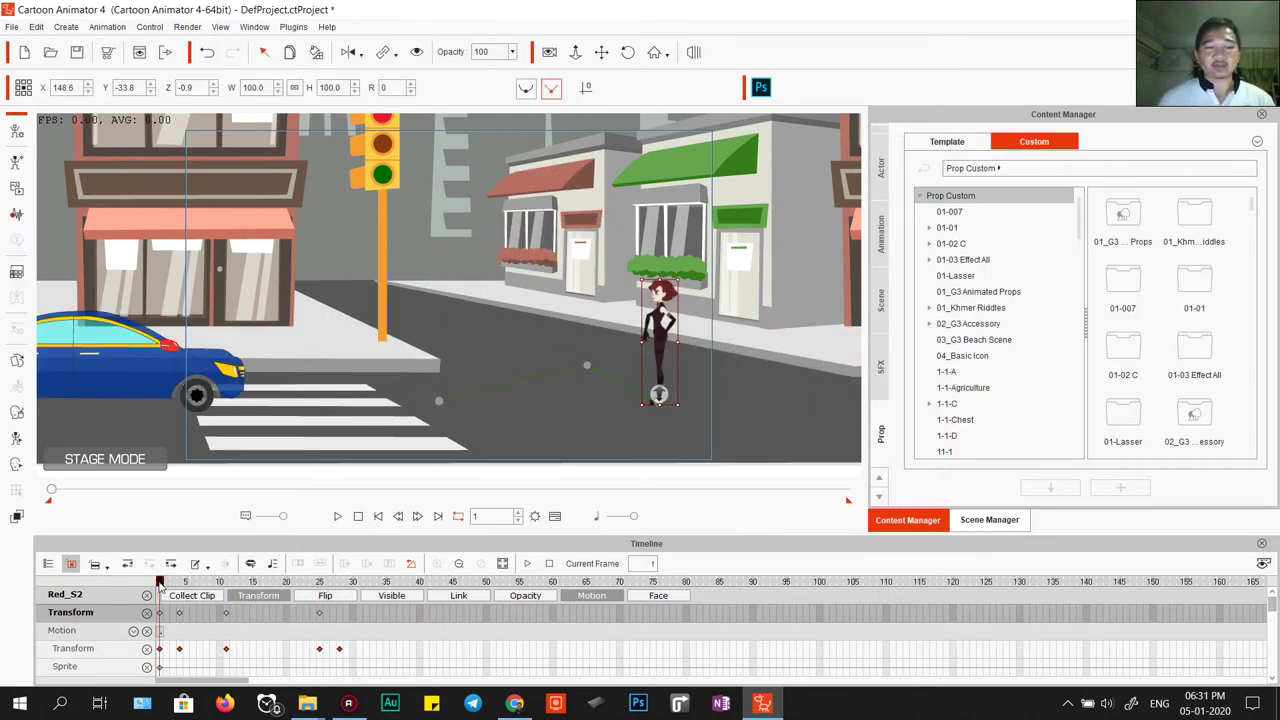
- Apply the Smooth transition curve to Red_S2's motion transform key at frame 4
{"action": "left_click", "coordinate": [180, 650]}
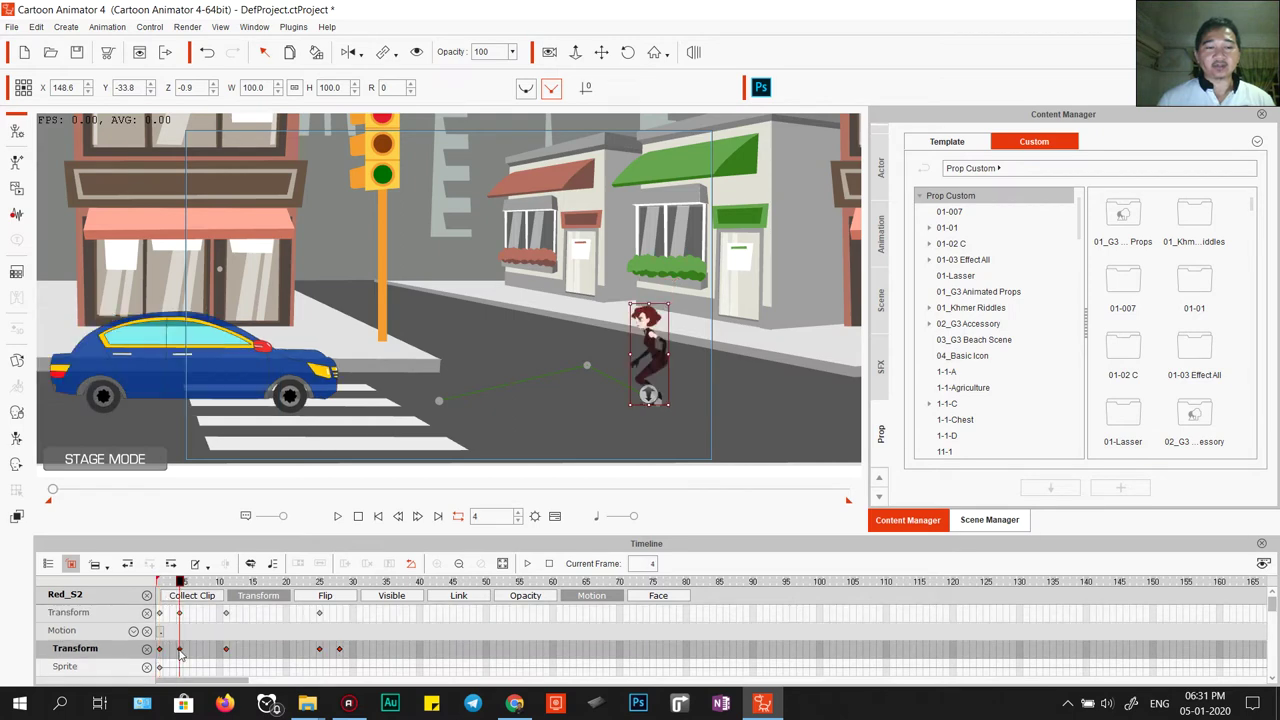
{"action": "right_click", "coordinate": [180, 650]}
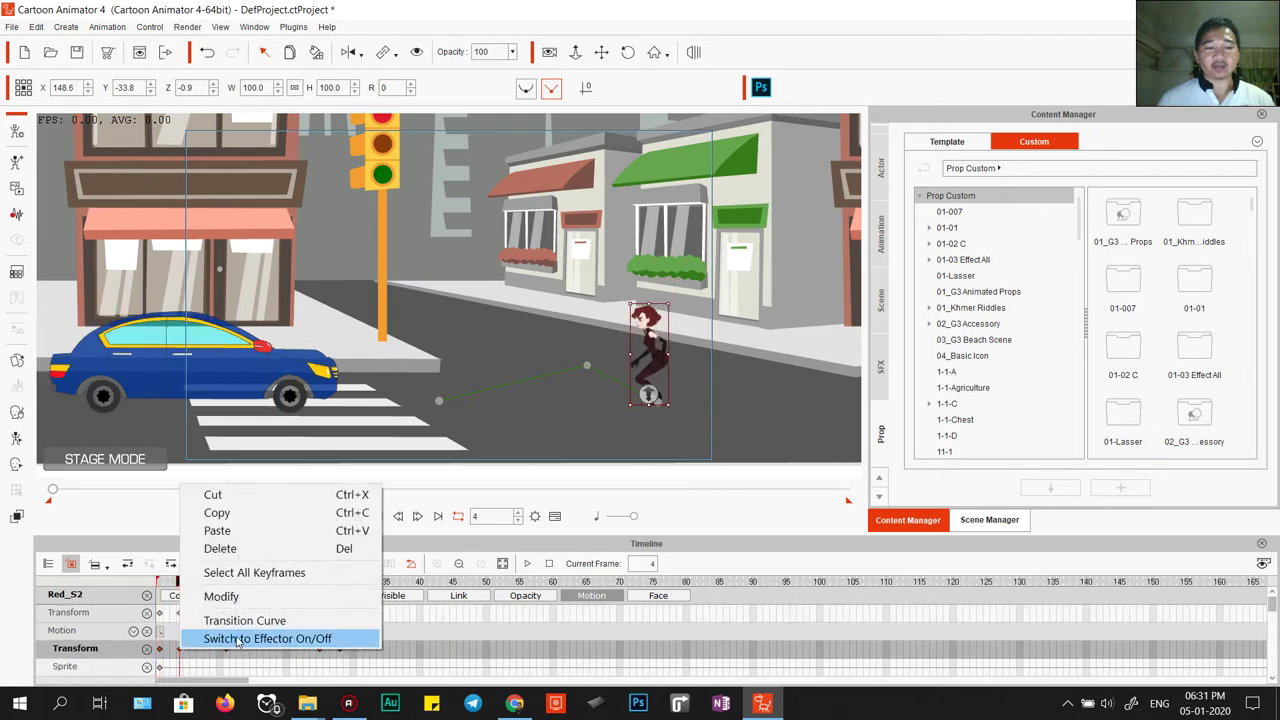
{"action": "left_click", "coordinate": [180, 651]}
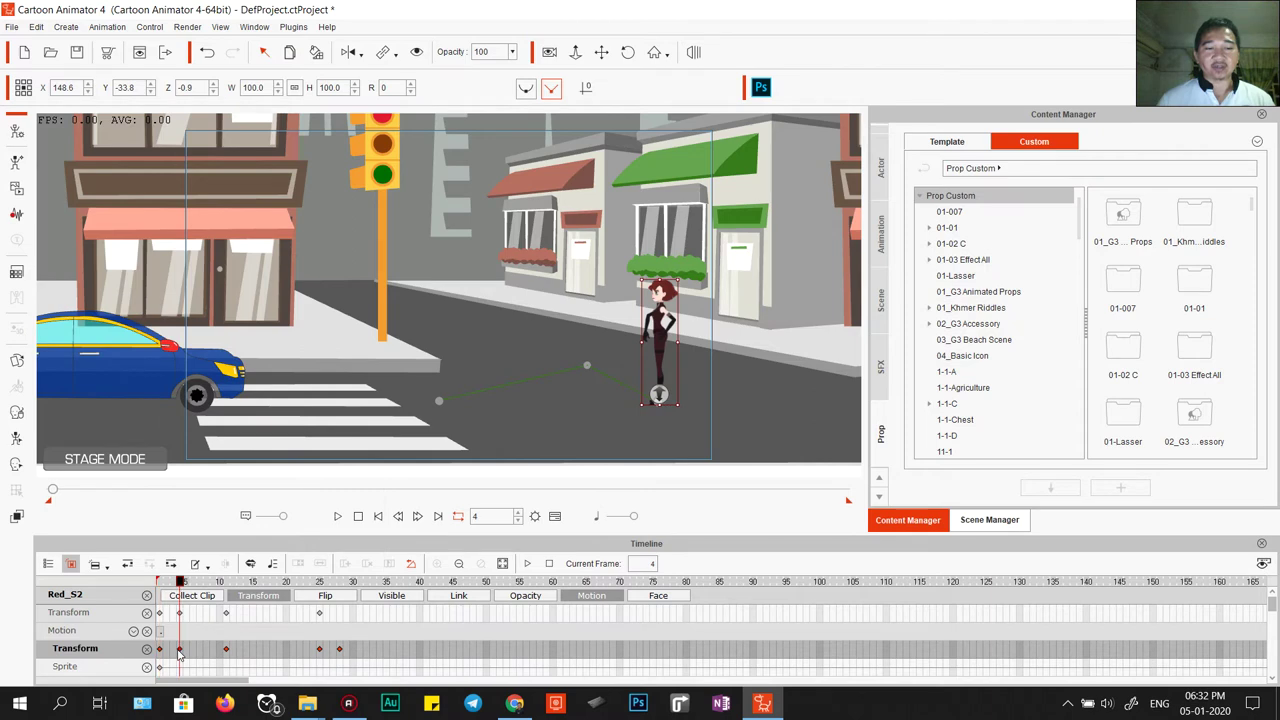
{"action": "right_click", "coordinate": [180, 651]}
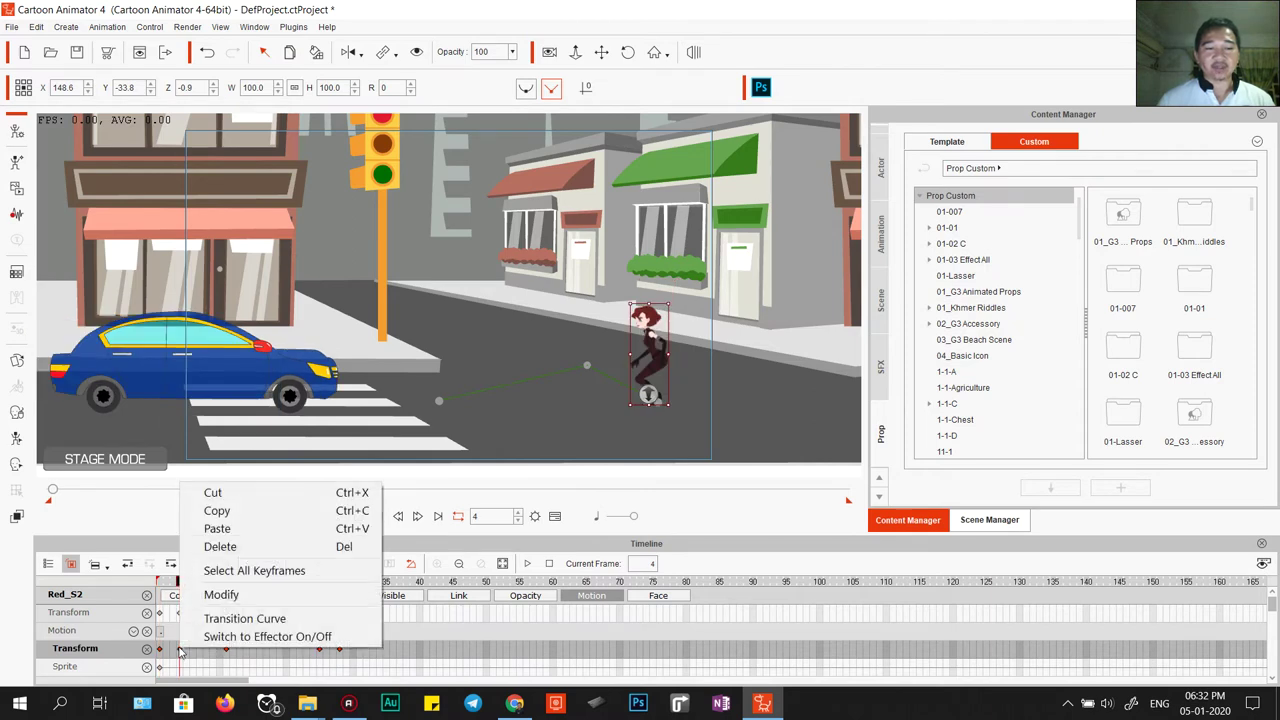
{"action": "left_click", "coordinate": [262, 612]}
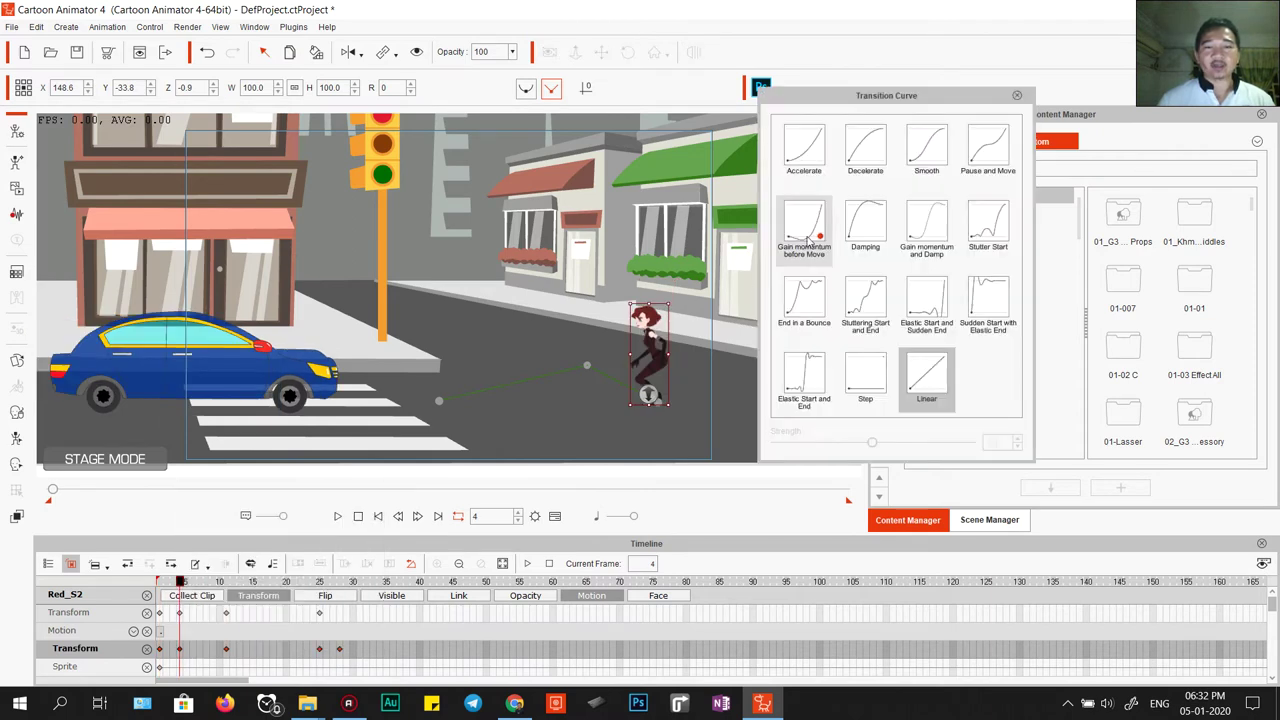
{"action": "left_click", "coordinate": [928, 155]}
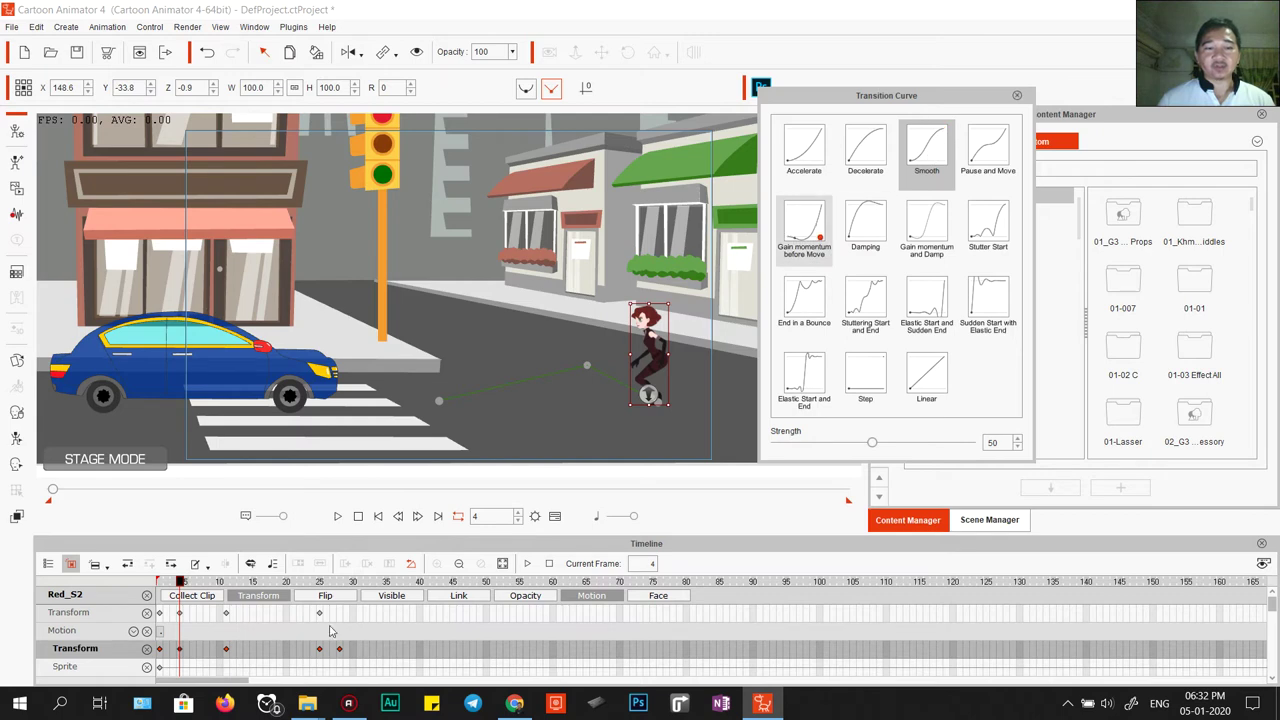
- Apply the Smooth transition curve to the motion transform keys at frames 11, 25 and 28, and preview the jump
{"action": "left_click", "coordinate": [228, 651]}
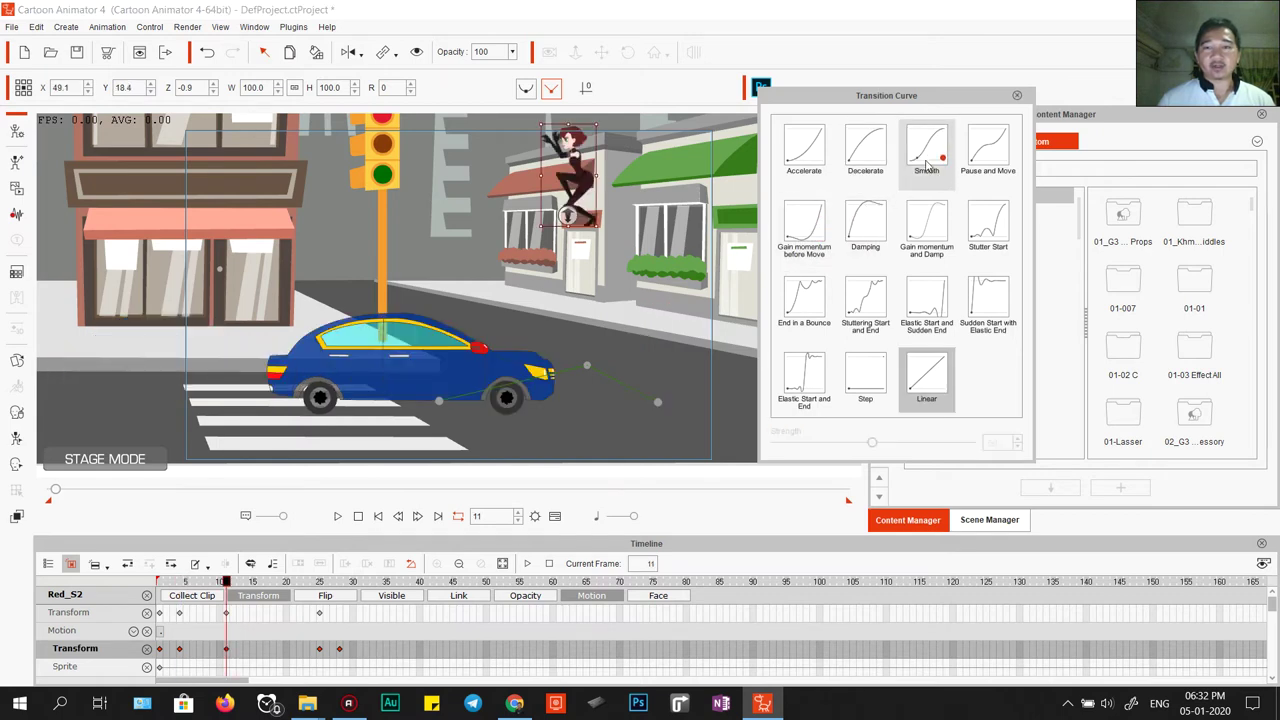
{"action": "left_click", "coordinate": [319, 649]}
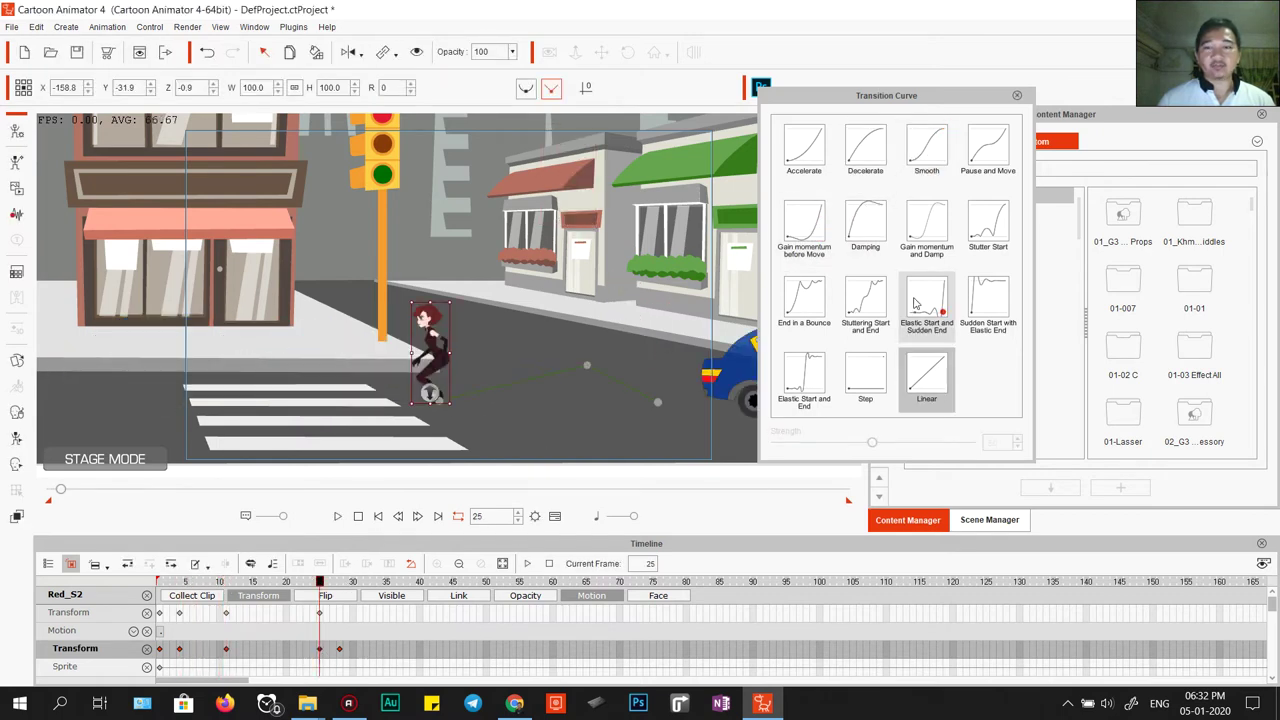
{"action": "left_click", "coordinate": [930, 163]}
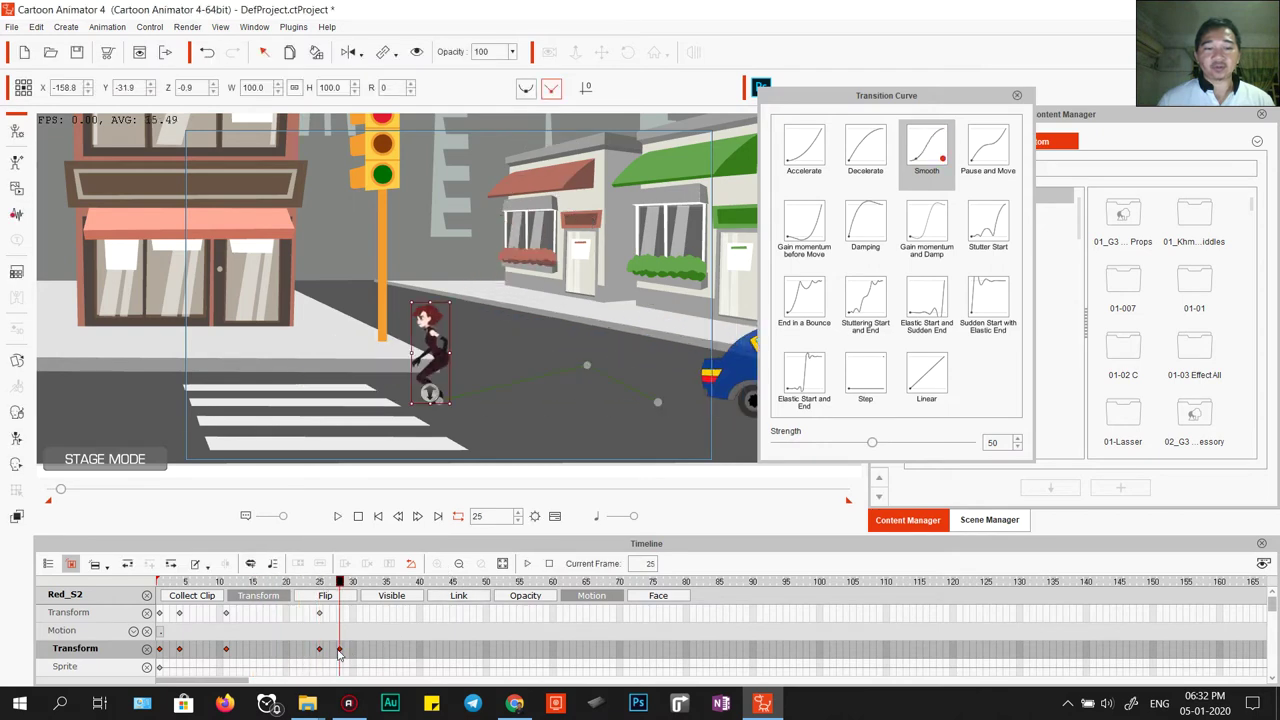
{"action": "left_click", "coordinate": [925, 155]}
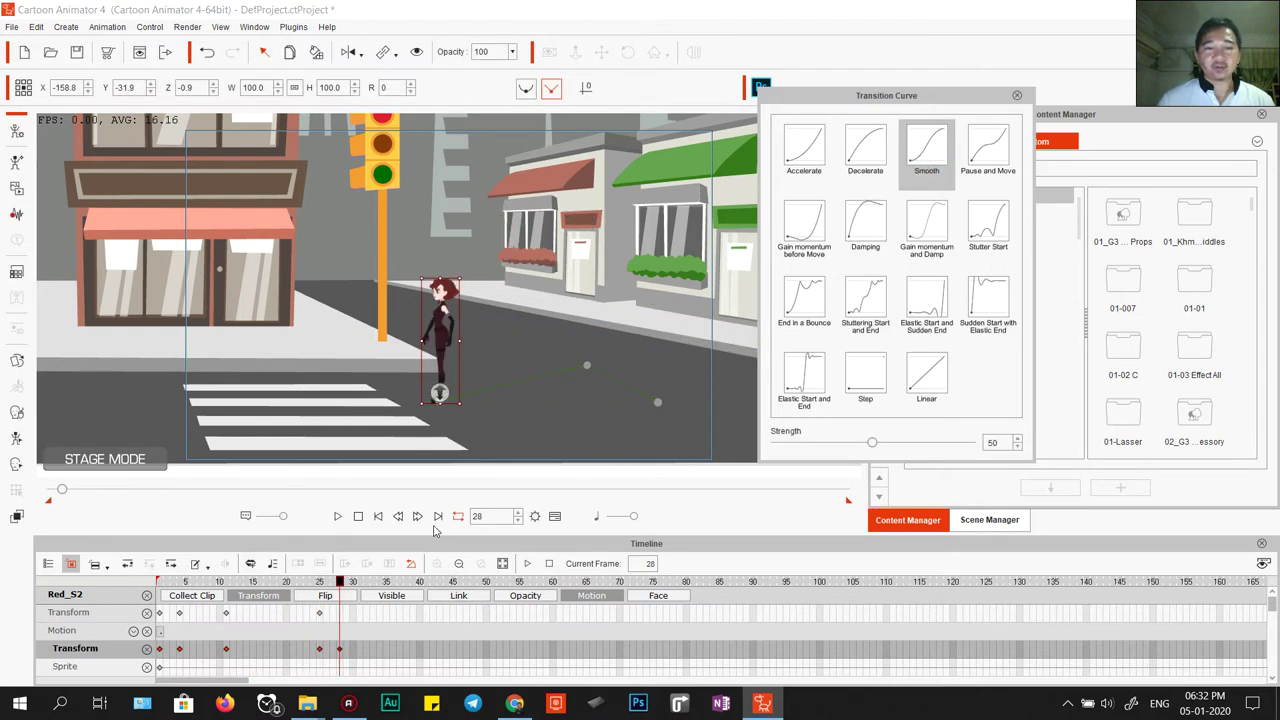
{"action": "left_click", "coordinate": [338, 516]}
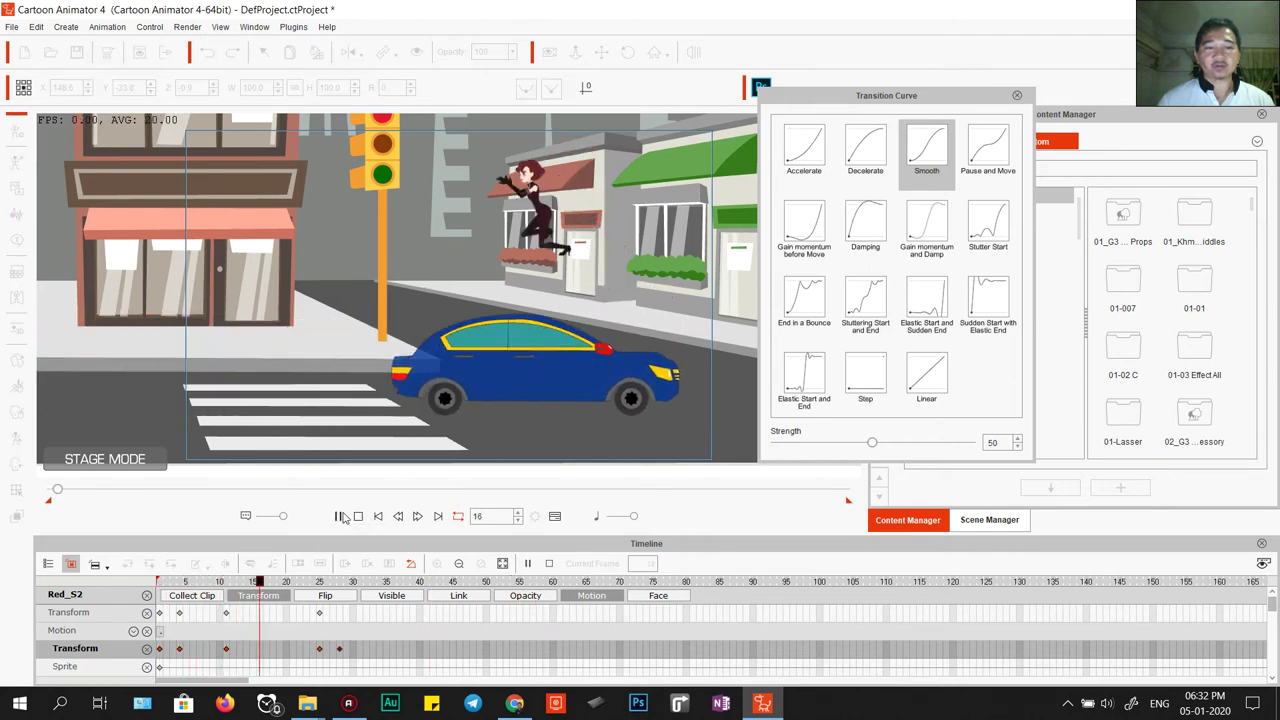
{"action": "left_click", "coordinate": [359, 516]}
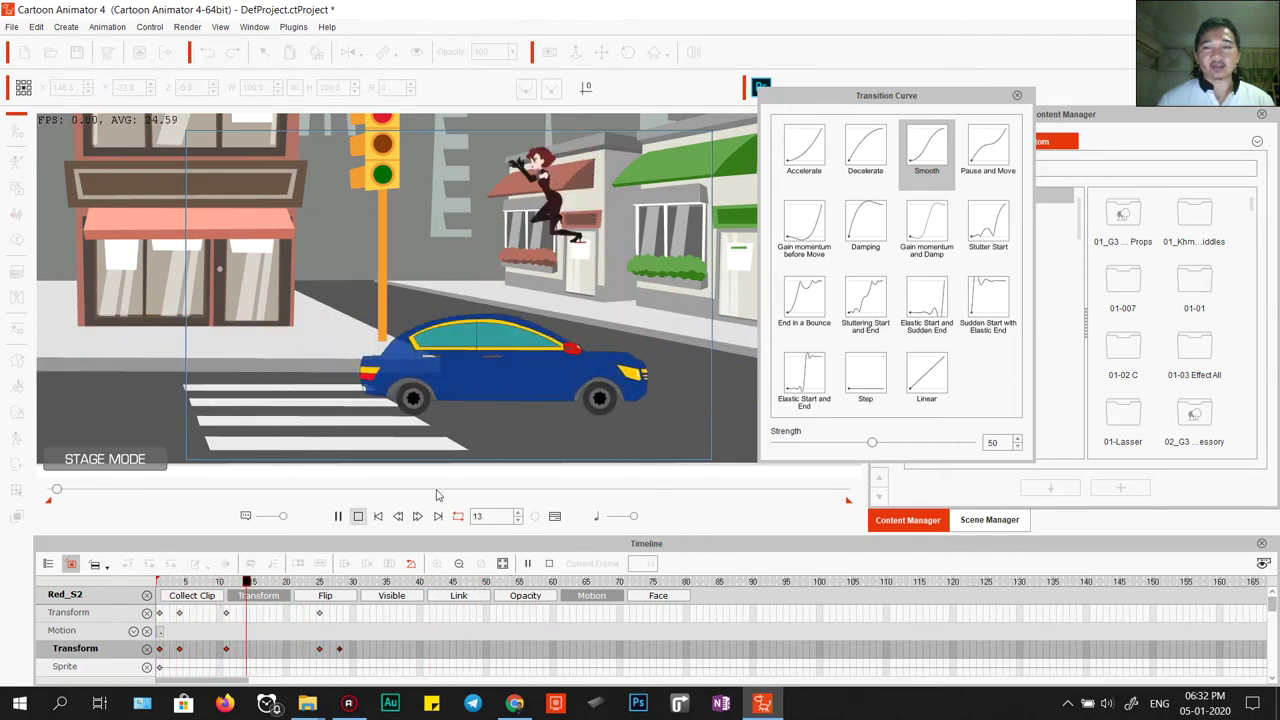
{"action": "left_click", "coordinate": [338, 516]}
- Try the Stuttering Start and End transition curve on the frame 11 motion key and preview the animation
{"action": "left_click", "coordinate": [228, 650]}
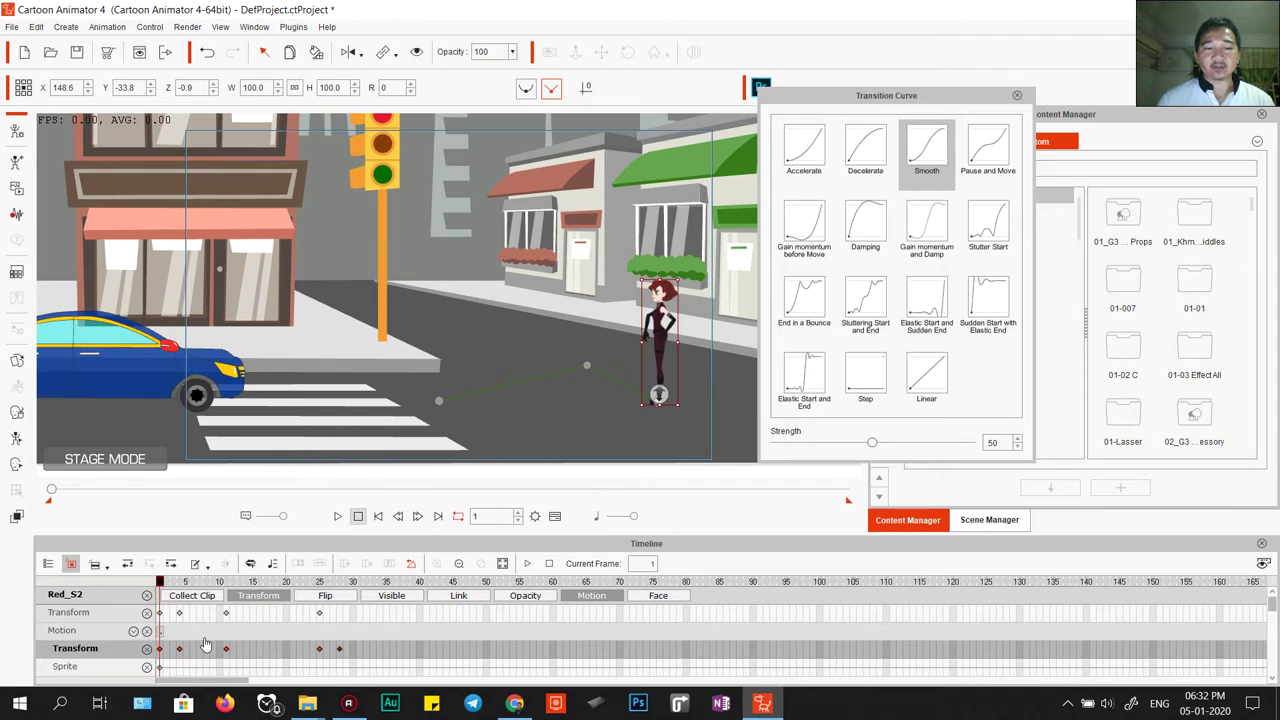
{"action": "left_click", "coordinate": [867, 294]}
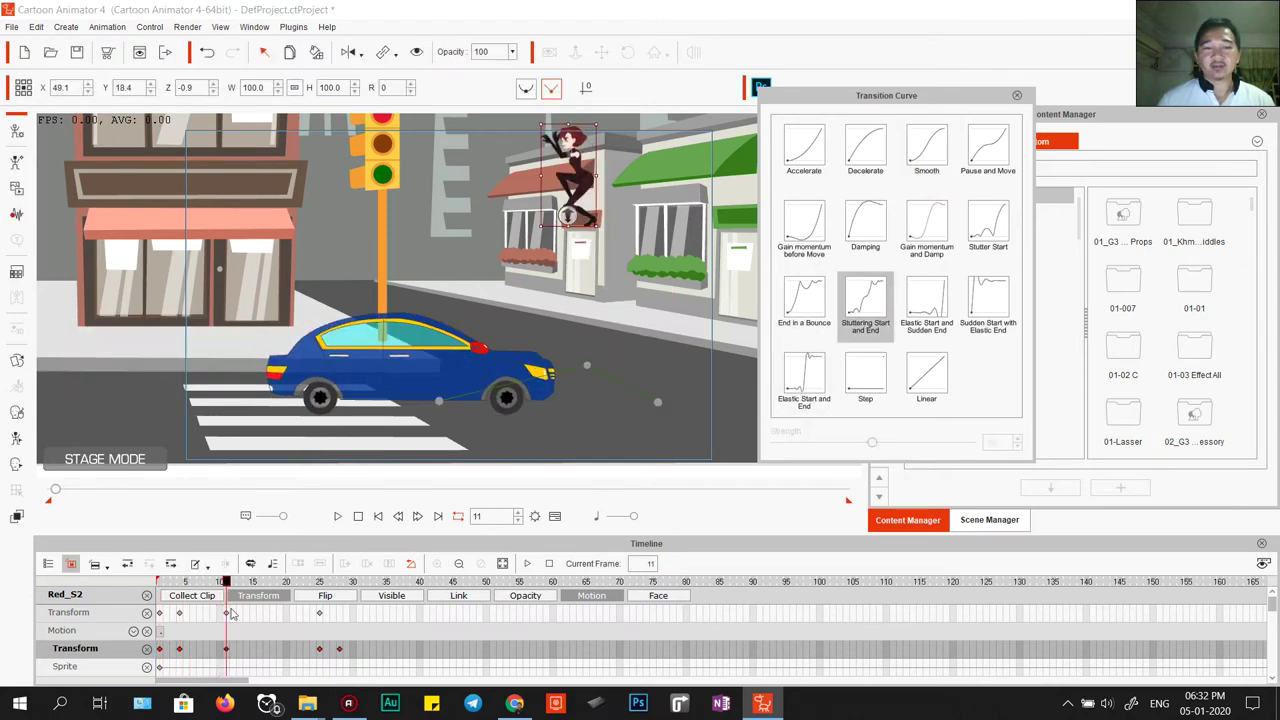
{"action": "left_click", "coordinate": [346, 518]}
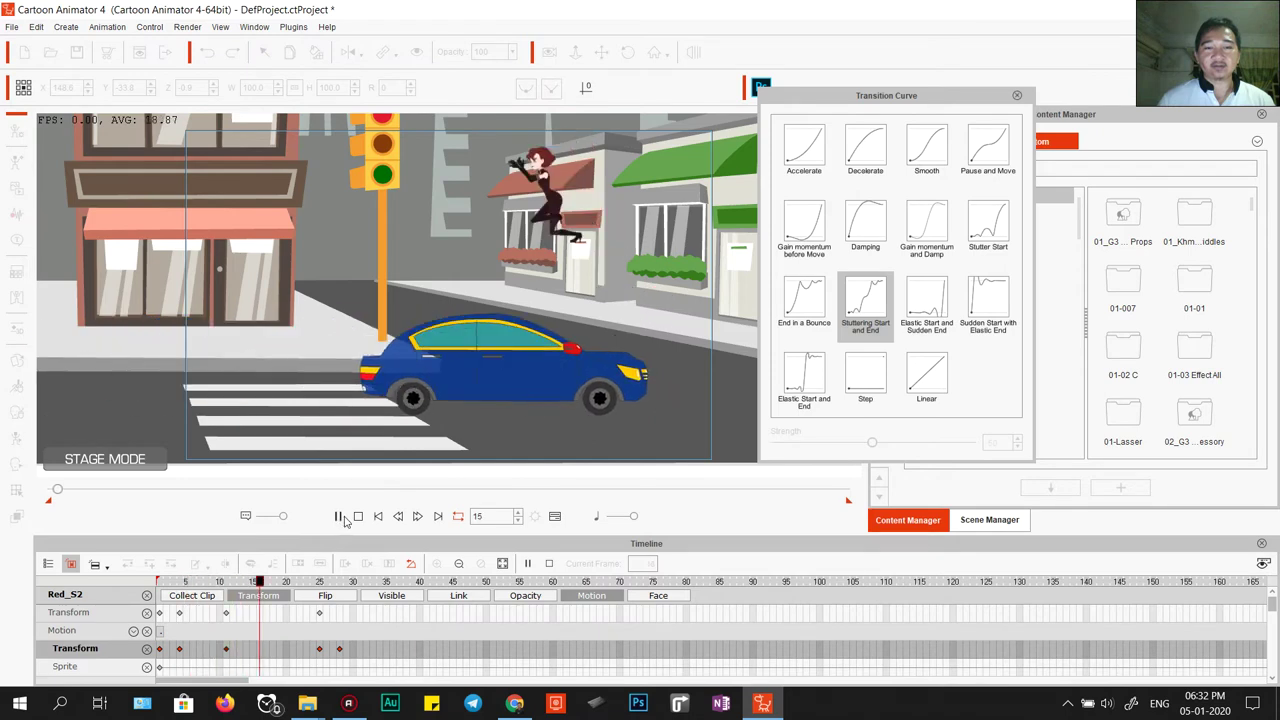
{"action": "left_click", "coordinate": [356, 517]}
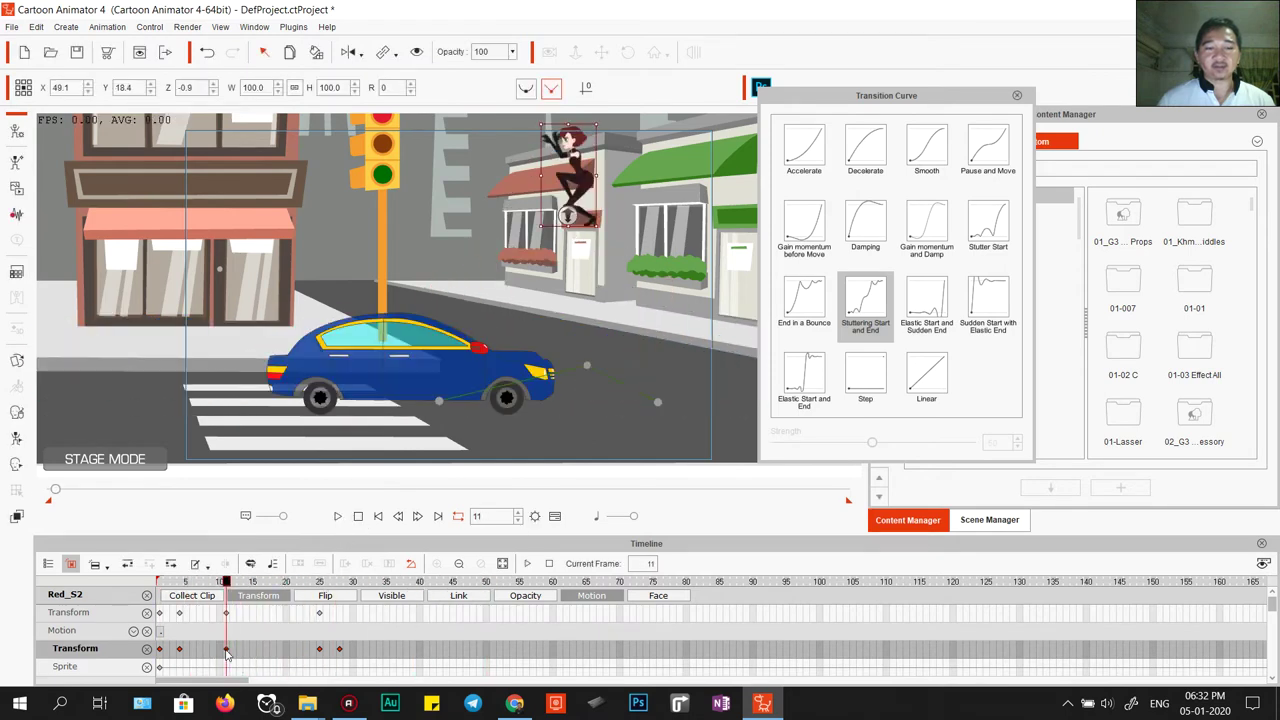
- Try the Damping transition curve on the frame 11 motion key and play the animation
{"action": "left_click", "coordinate": [865, 228]}
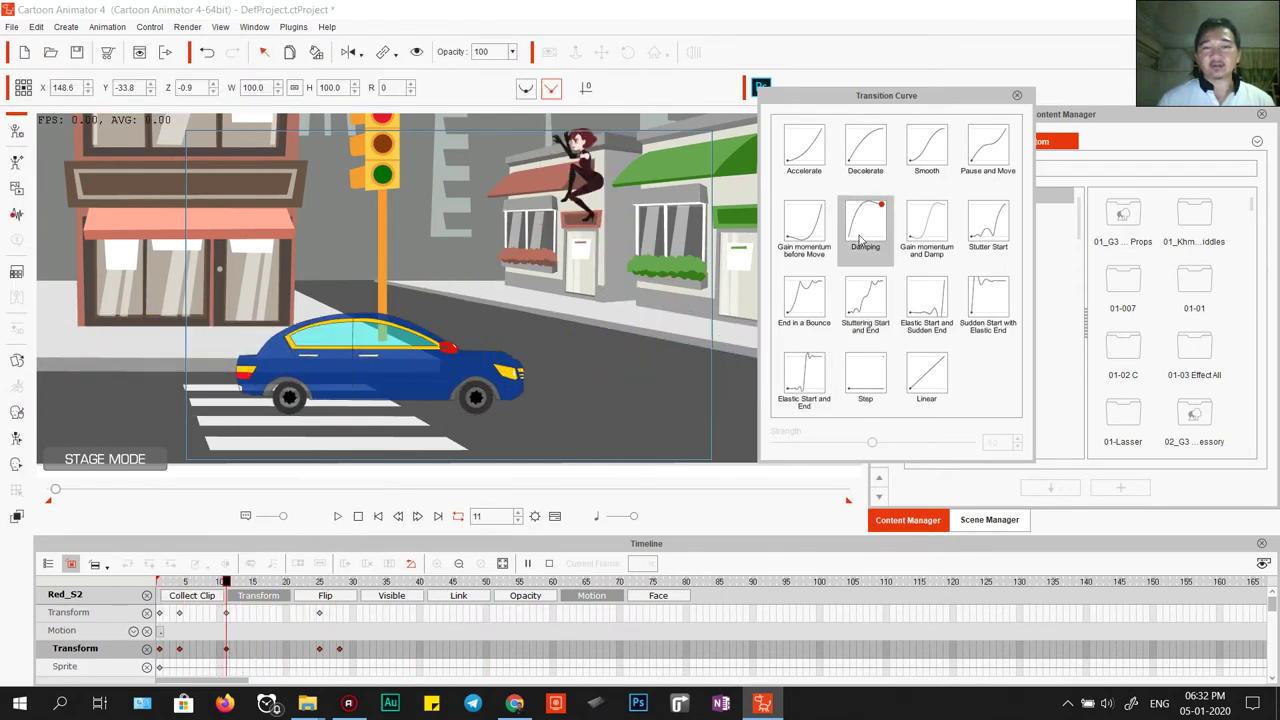
{"action": "key", "text": "space"}
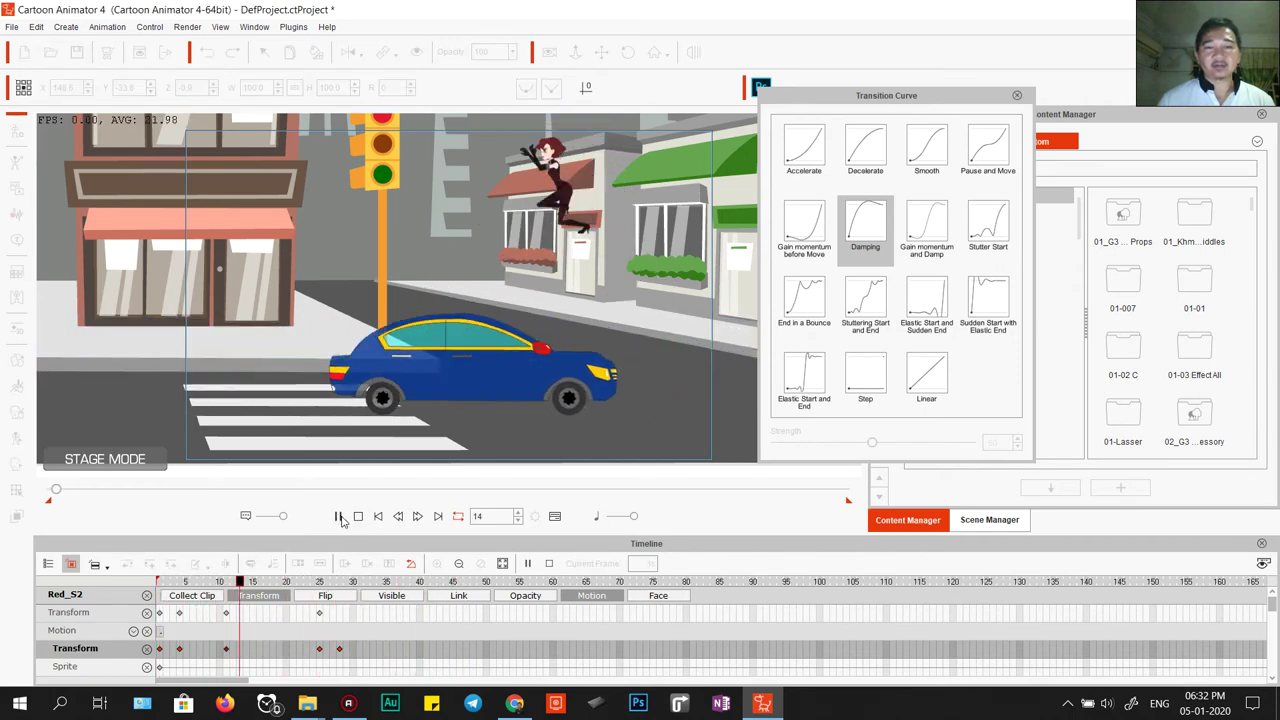
{"action": "left_click", "coordinate": [357, 517]}
{"action": "left_click", "coordinate": [337, 517]}
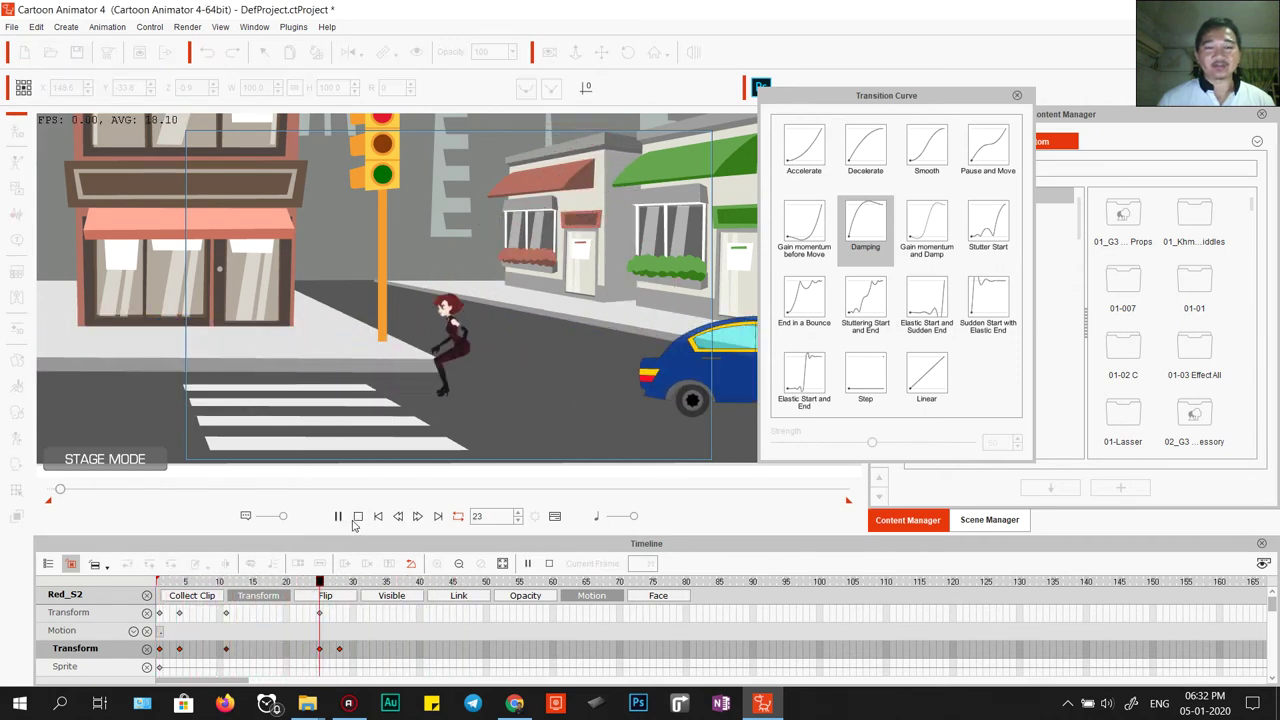
{"action": "left_click", "coordinate": [436, 517]}
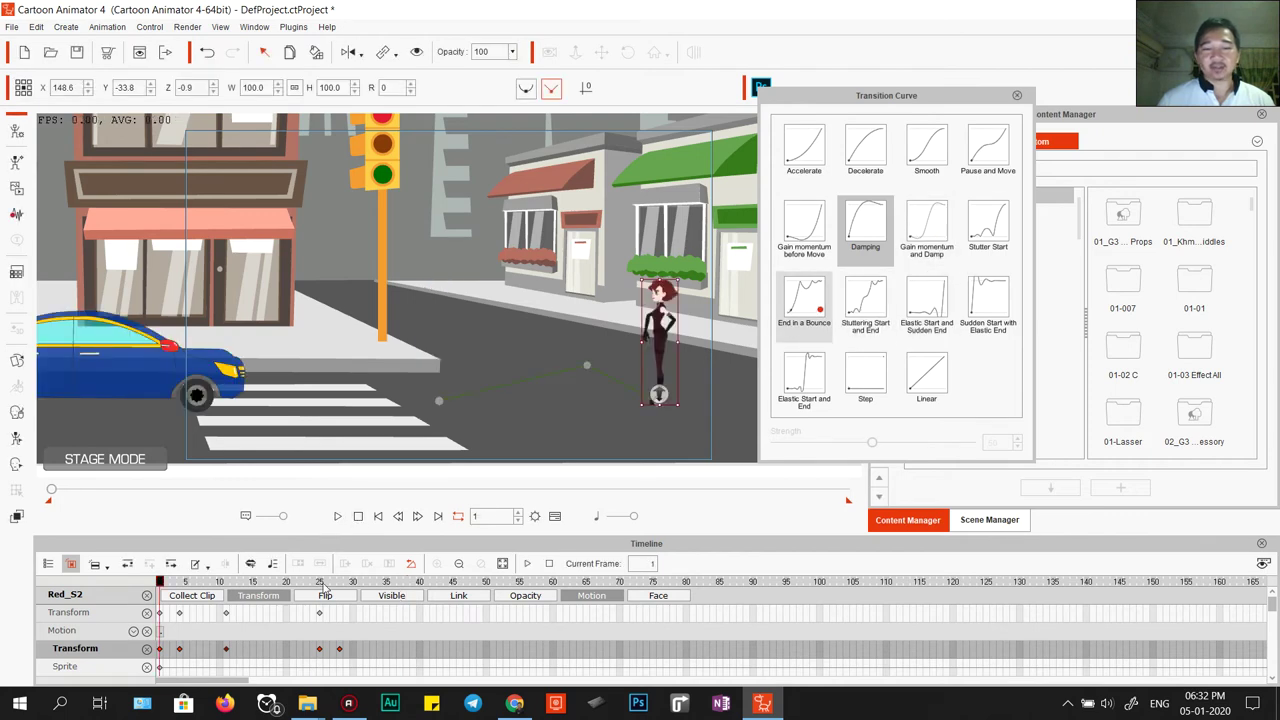
- Try the Gain momentum and Damp transition curve on the frame 11 motion key and preview the animation
{"action": "left_click", "coordinate": [227, 647]}
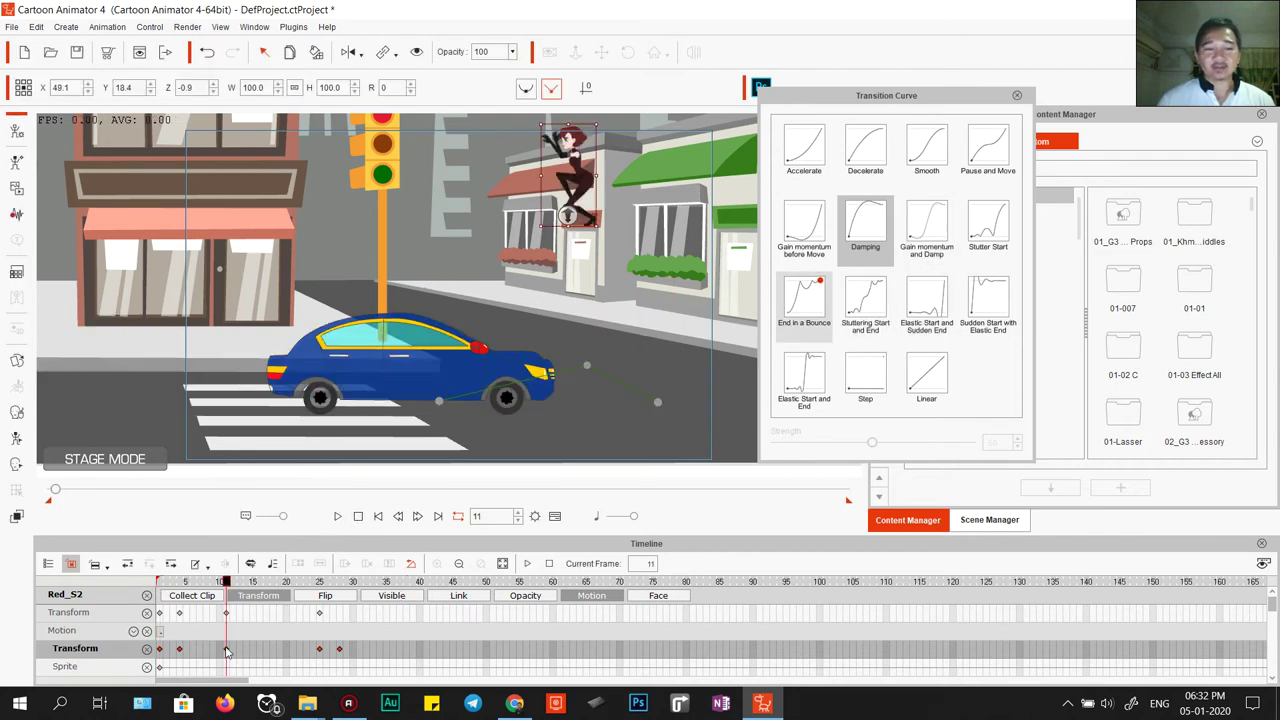
{"action": "left_click", "coordinate": [940, 220]}
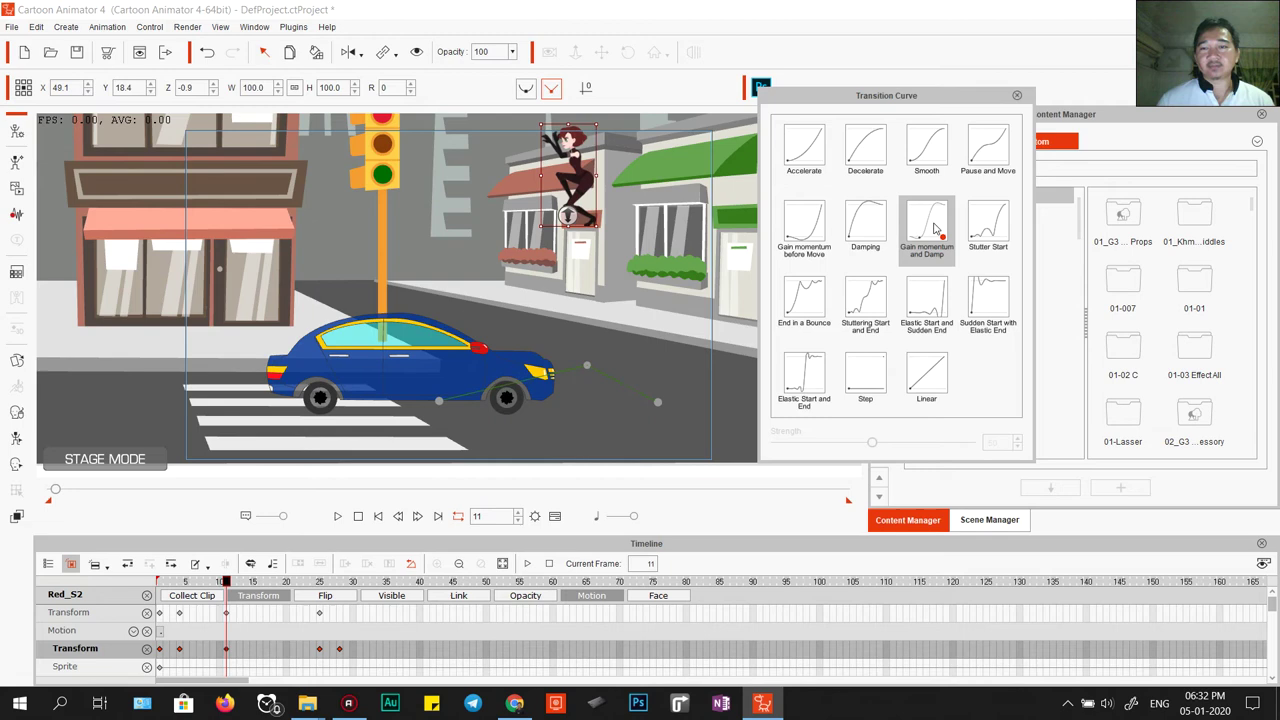
{"action": "left_click", "coordinate": [338, 516]}
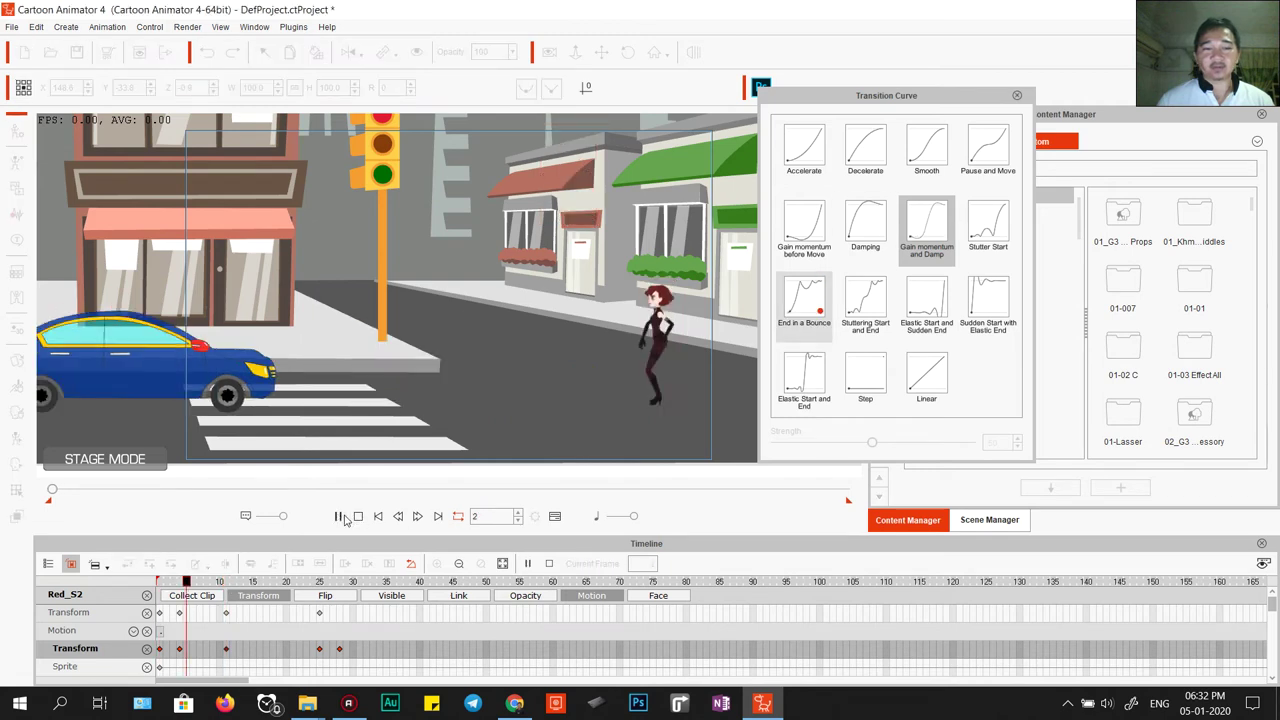
{"action": "left_click", "coordinate": [357, 516]}
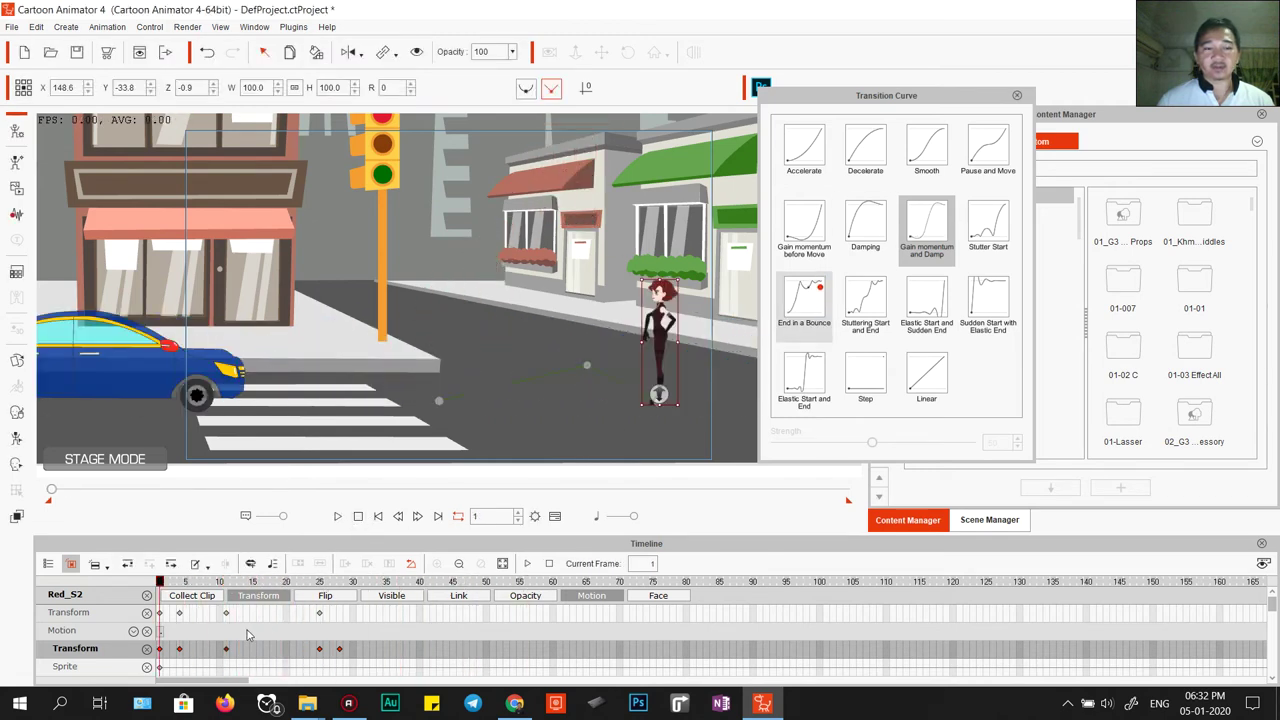
- Set the frame 11 motion key's transition curve back to Damping
{"action": "left_click", "coordinate": [226, 650]}
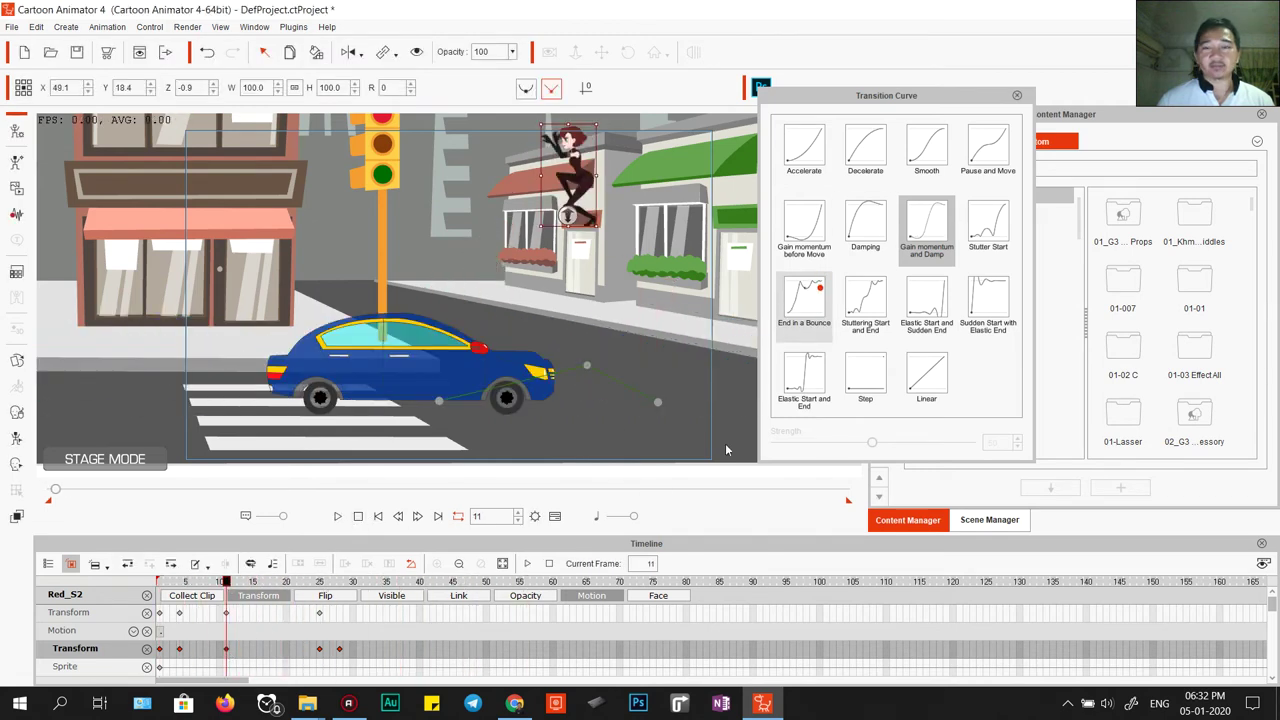
{"action": "left_click", "coordinate": [873, 226]}
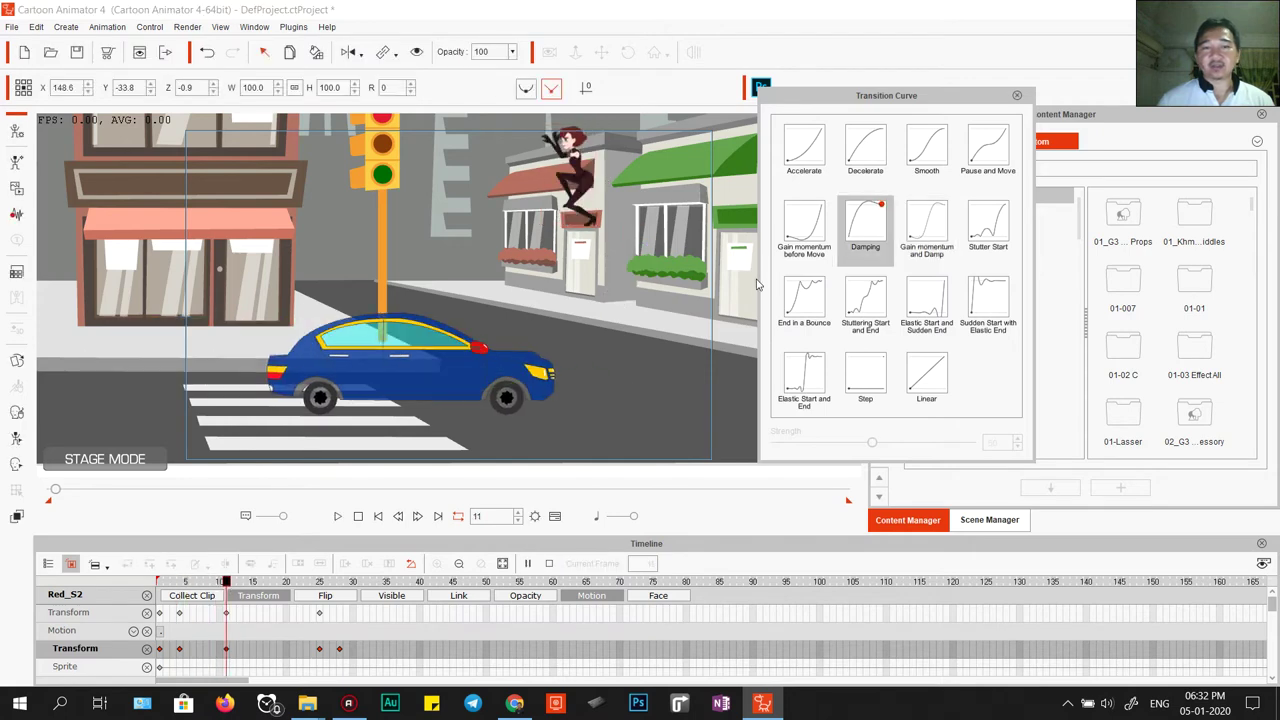
- Play the animation through with the Damping curve, and shorten the playback range to end at about frame 40
{"action": "left_click", "coordinate": [344, 517]}
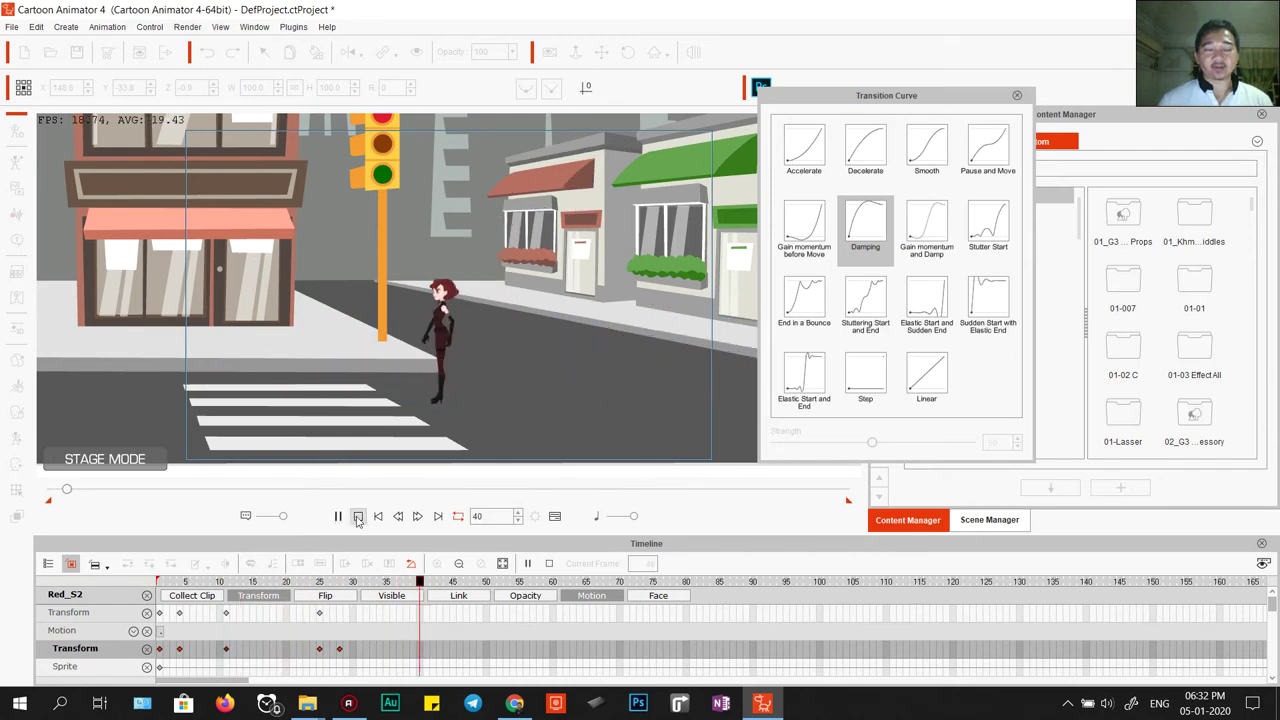
{"action": "left_click", "coordinate": [358, 517]}
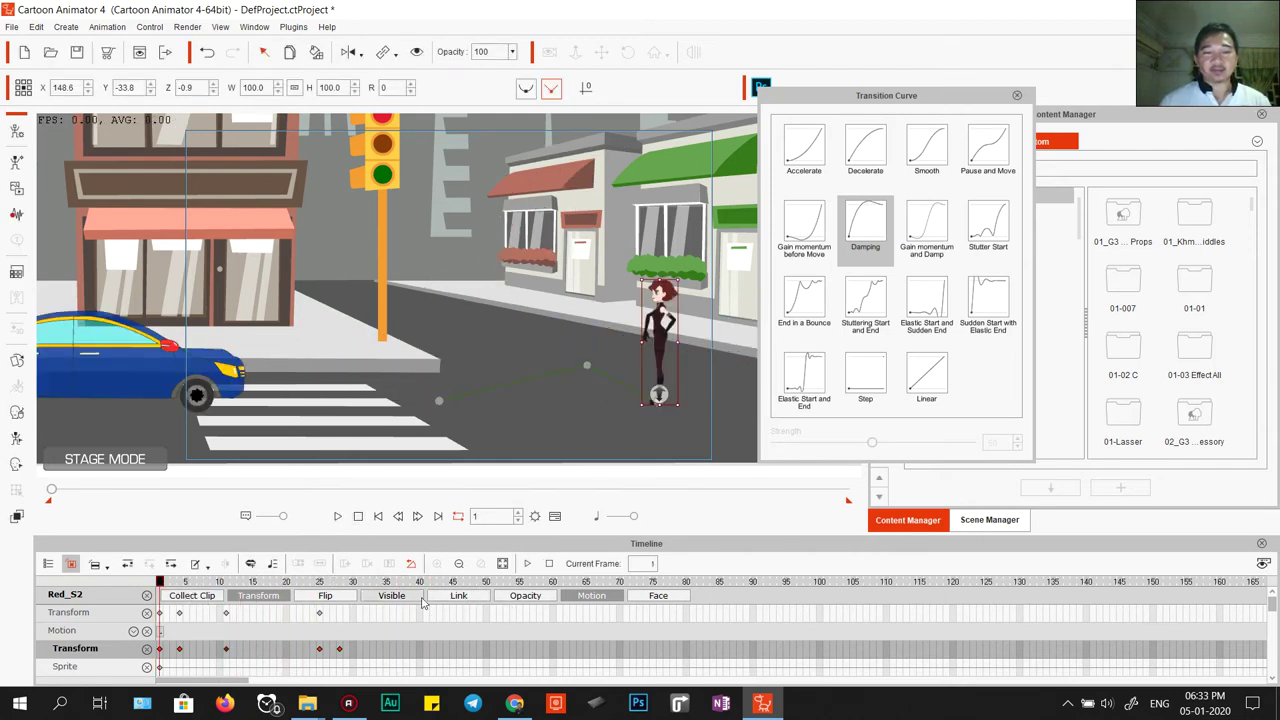
{"action": "left_click_drag", "start_coordinate": [160, 582], "coordinate": [419, 591]}
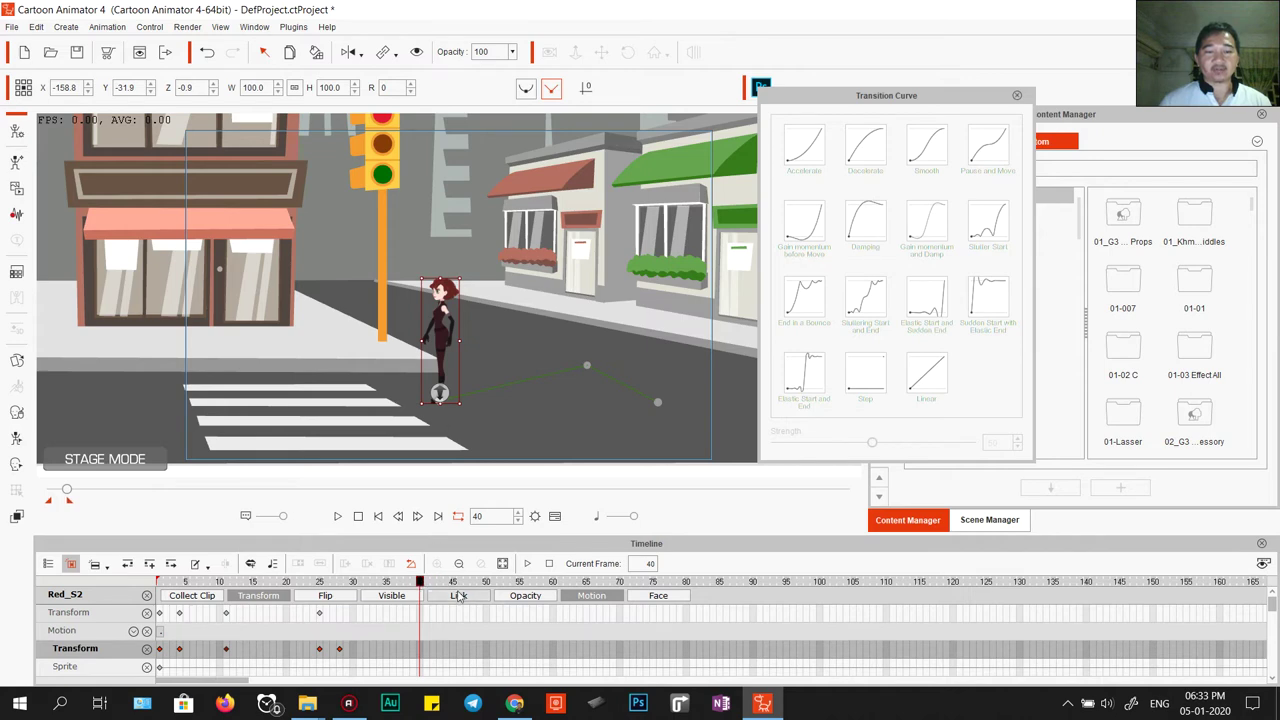
{"action": "left_click_drag", "start_coordinate": [420, 582], "coordinate": [380, 583]}
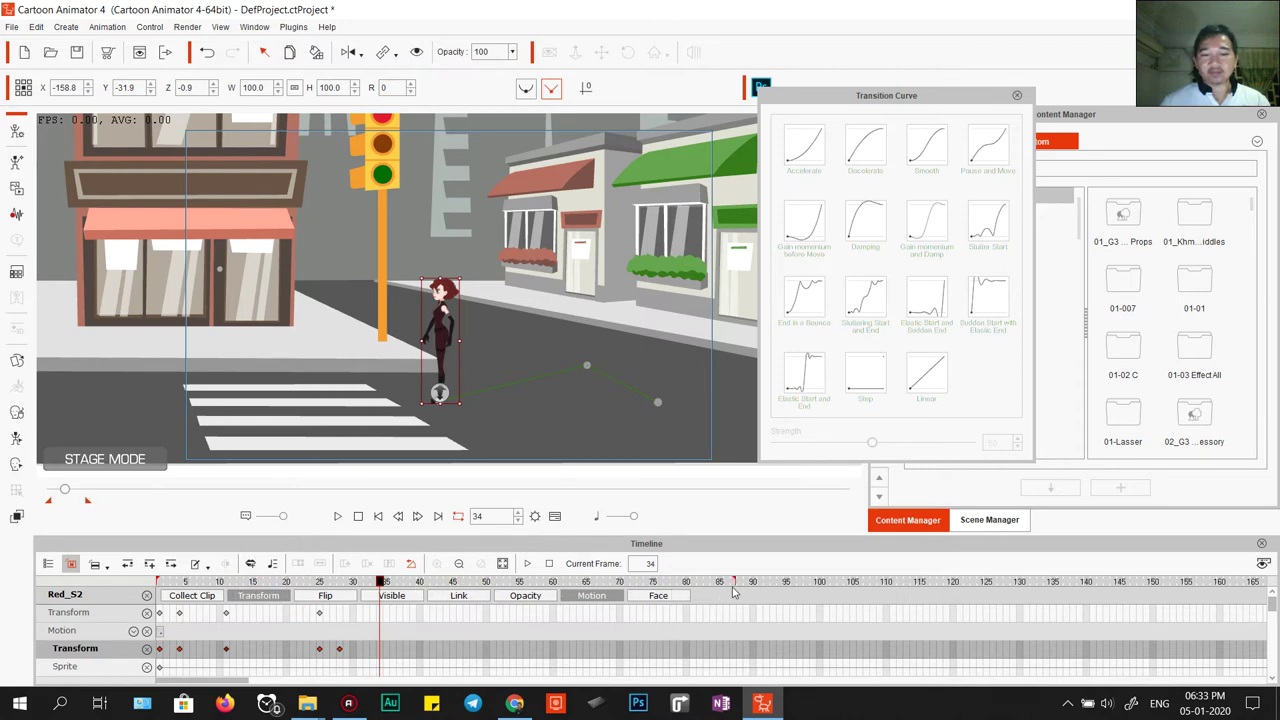
- Check the project's total animation length in the project settings and against the full timeline, leaving the settings unchanged
{"action": "left_click", "coordinate": [535, 516]}
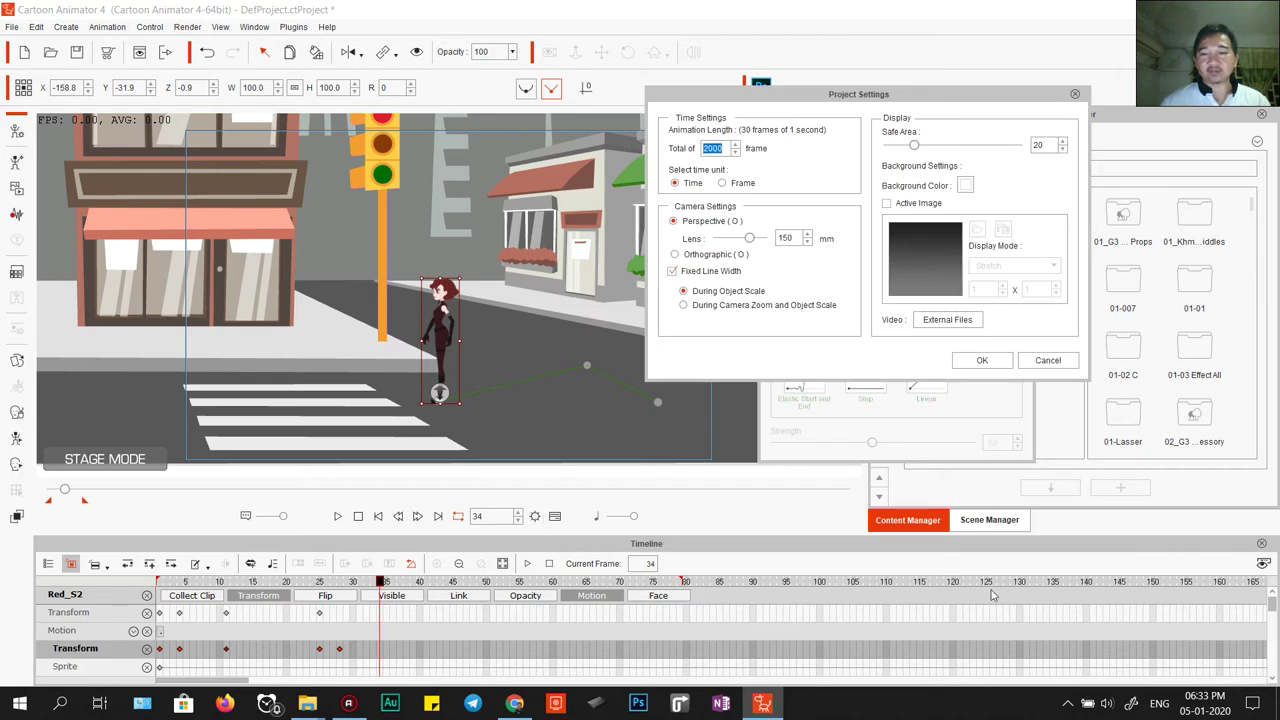
{"action": "left_click", "coordinate": [1074, 92]}
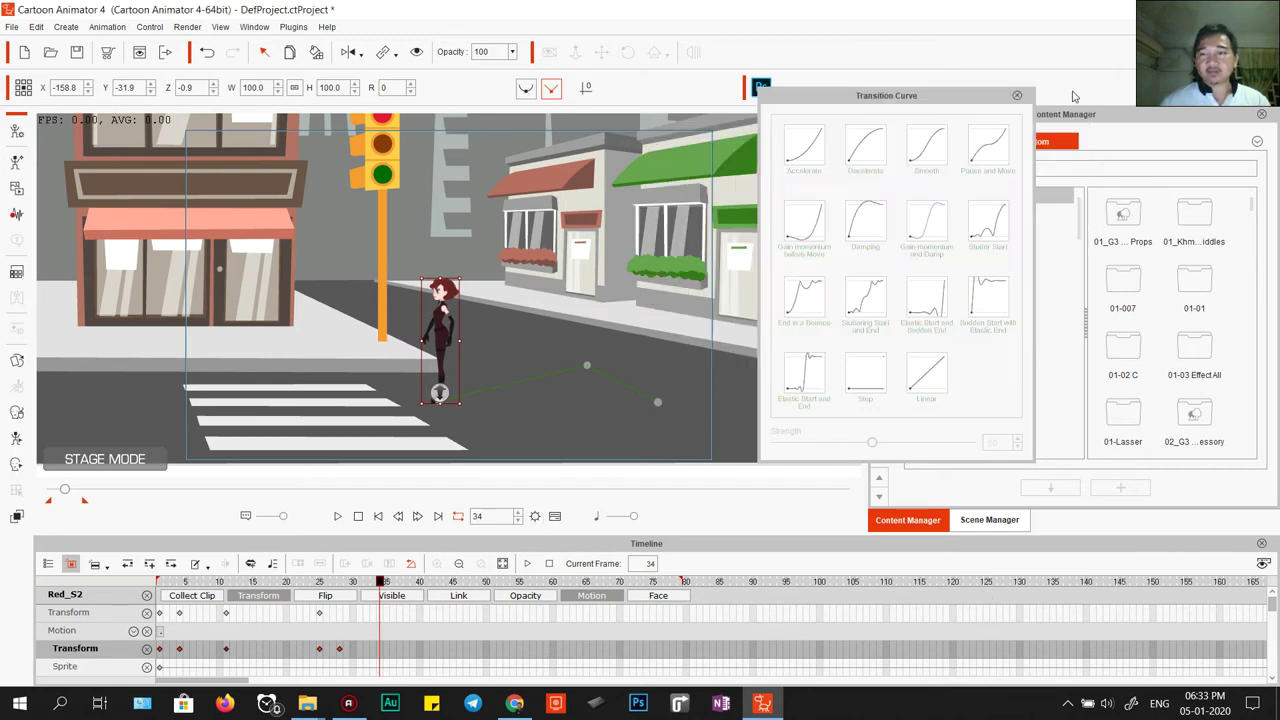
{"action": "scroll", "coordinate": [798, 620], "scroll_direction": "down", "scroll_amount": 5}
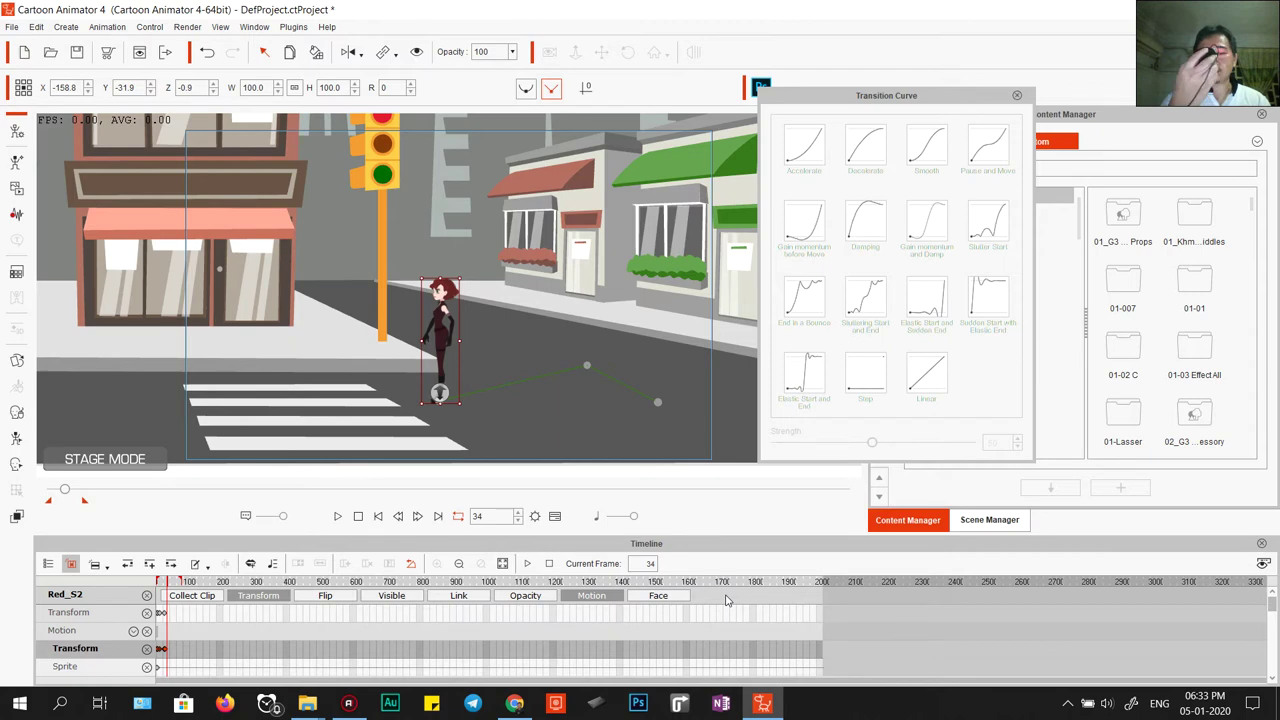
{"action": "scroll", "coordinate": [727, 600], "scroll_direction": "down", "scroll_amount": 1}
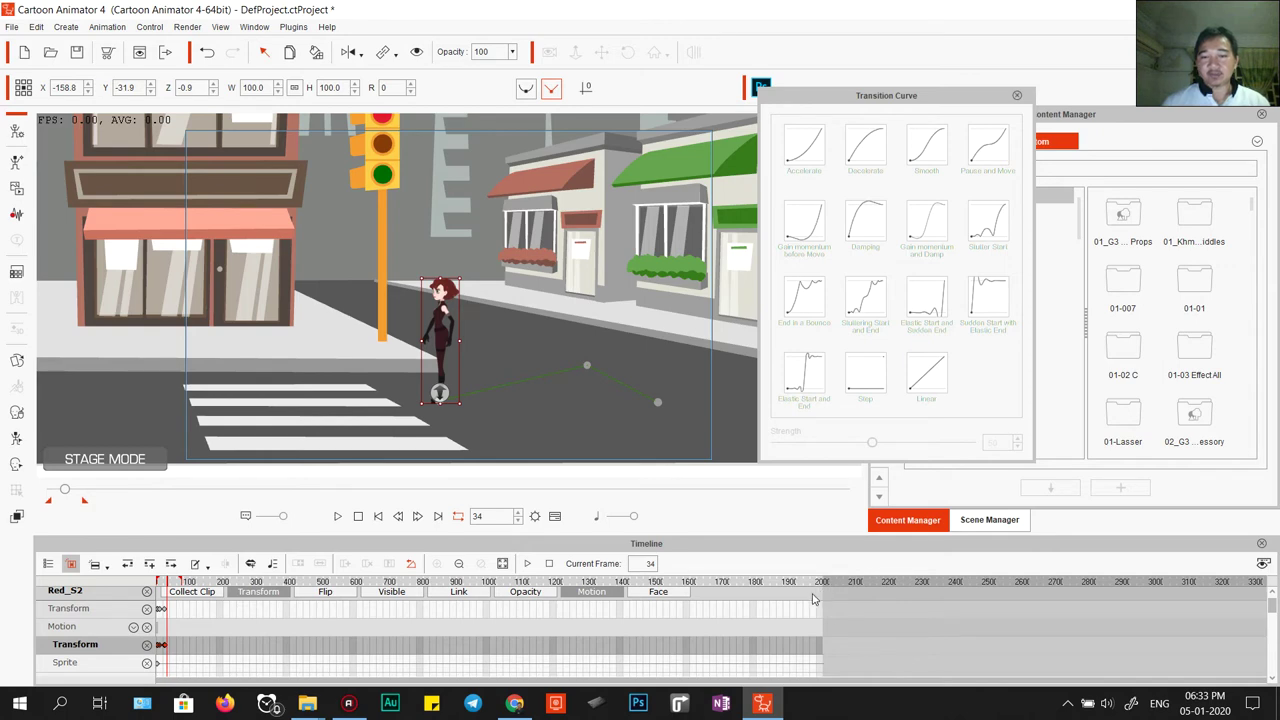
{"action": "left_click", "coordinate": [535, 517]}
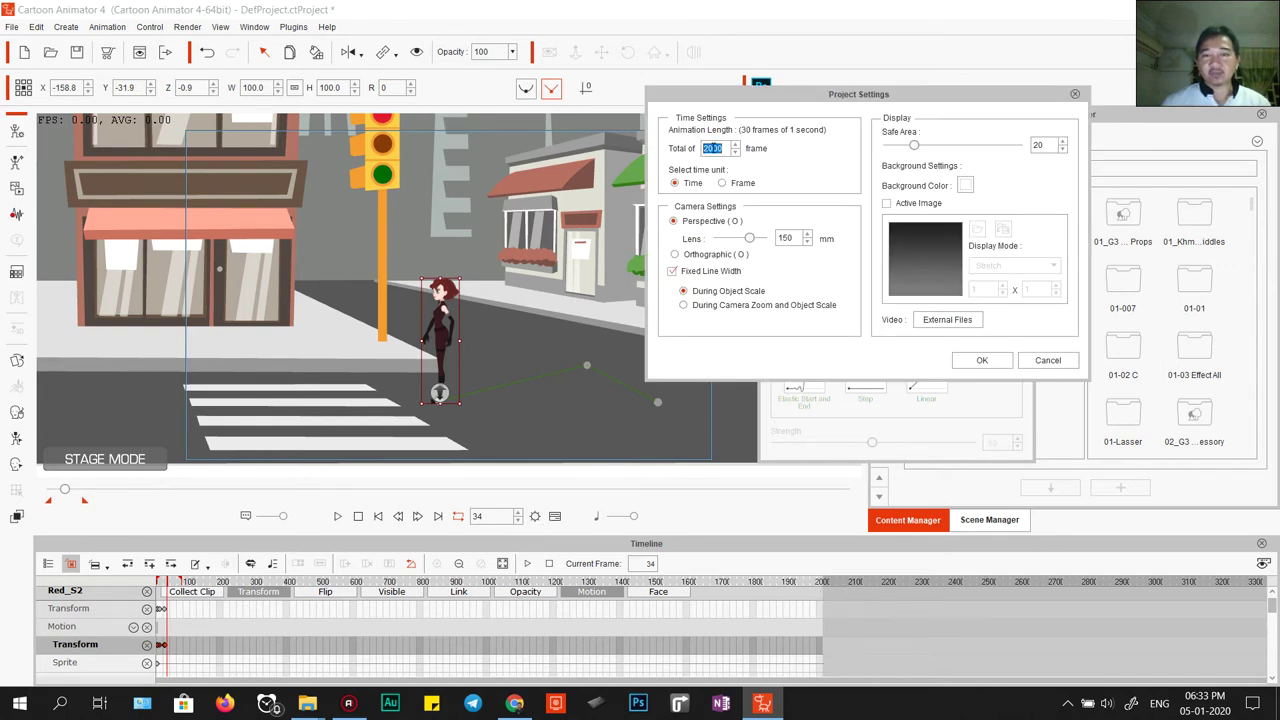
{"action": "left_click", "coordinate": [1047, 359]}
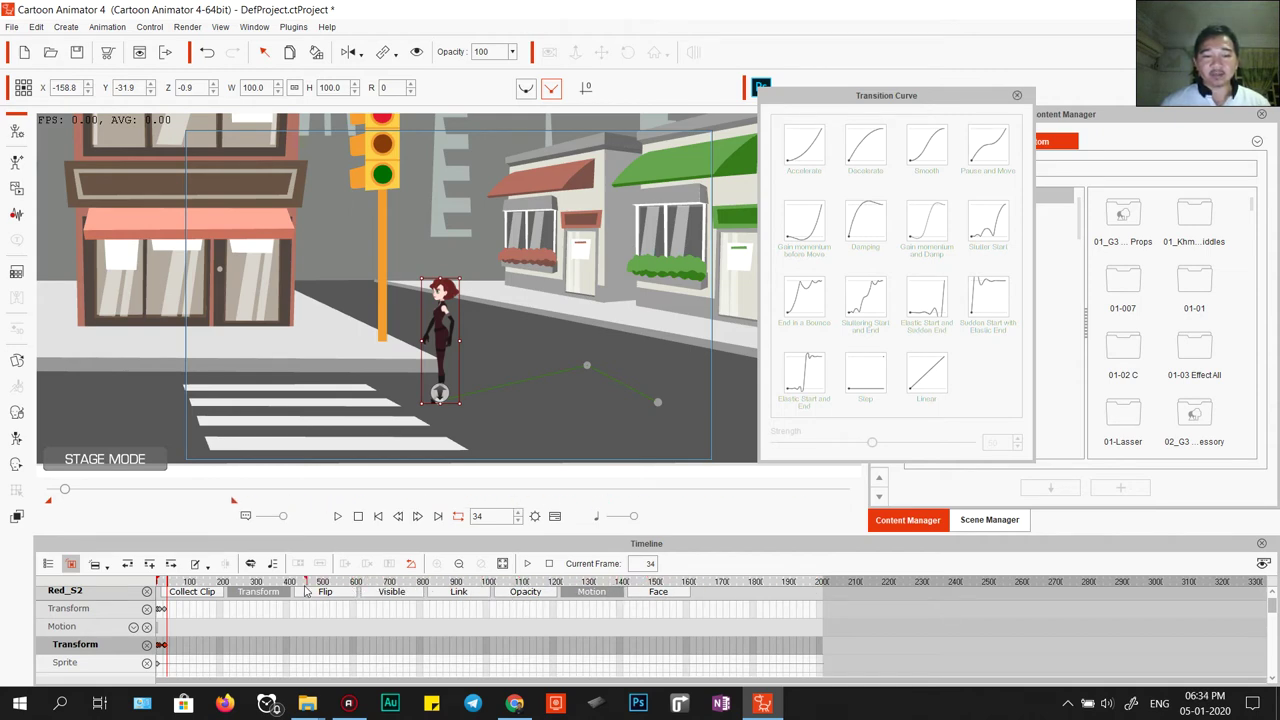
{"action": "scroll", "coordinate": [587, 621], "scroll_direction": "up", "scroll_amount": 5}
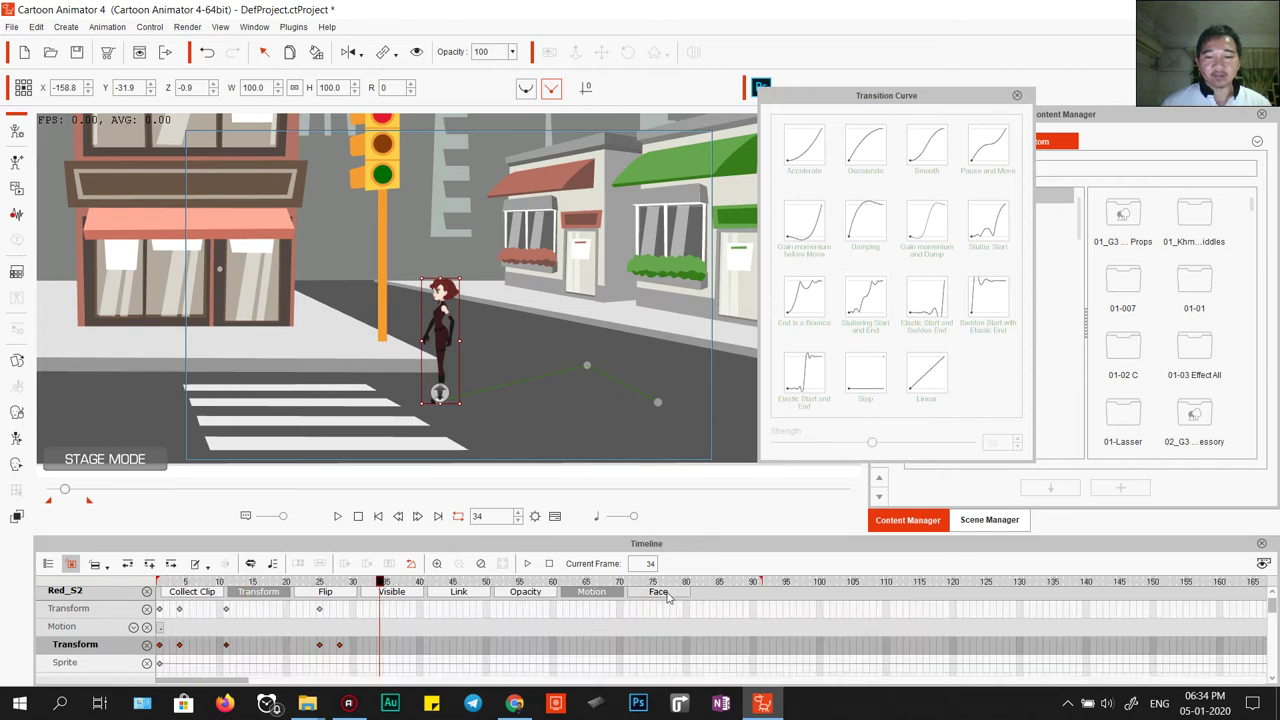
- Bring the end of the playback range back to about frame 40, and play the shortened loop
{"action": "left_click", "coordinate": [319, 608]}
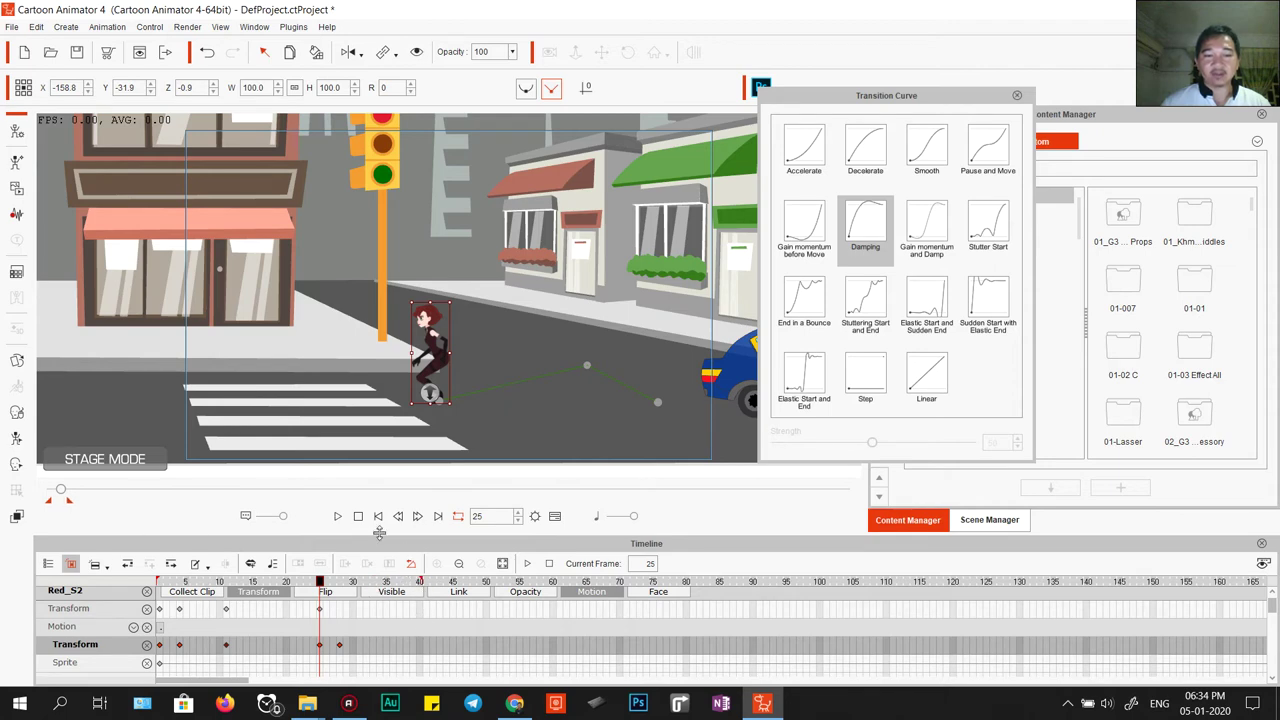
{"action": "left_click", "coordinate": [337, 516]}
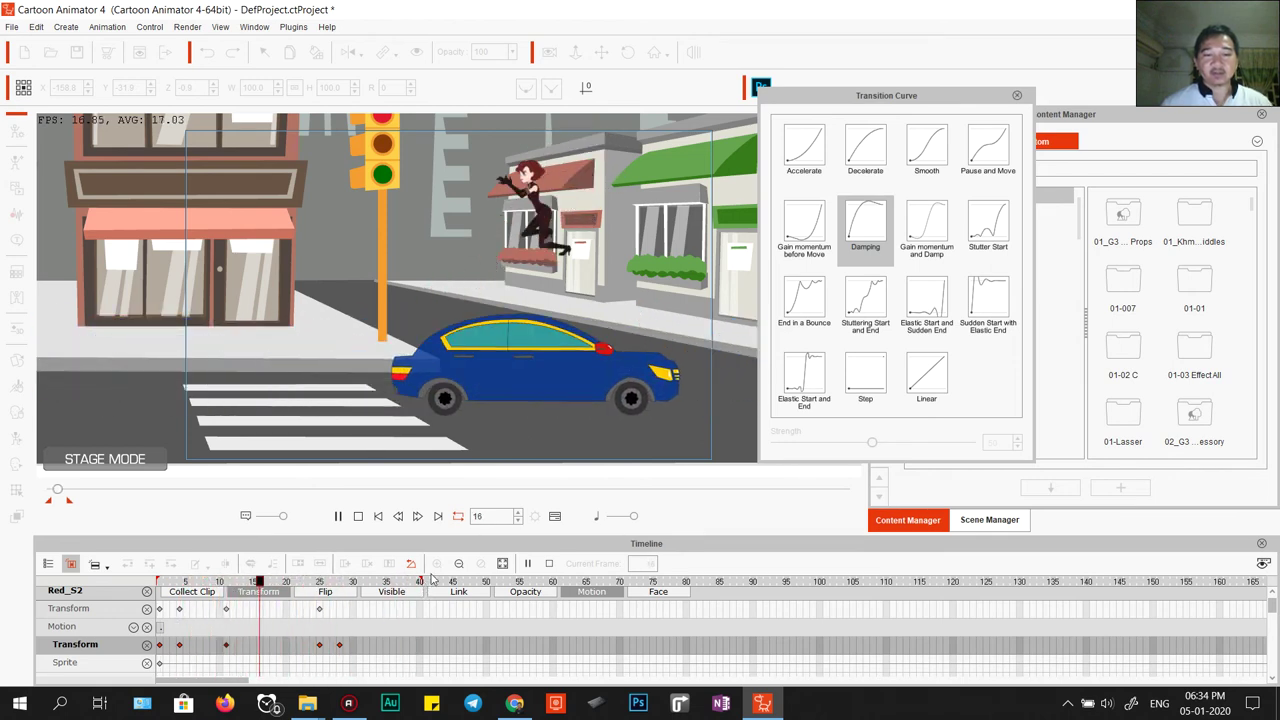
{"action": "key", "text": "space"}
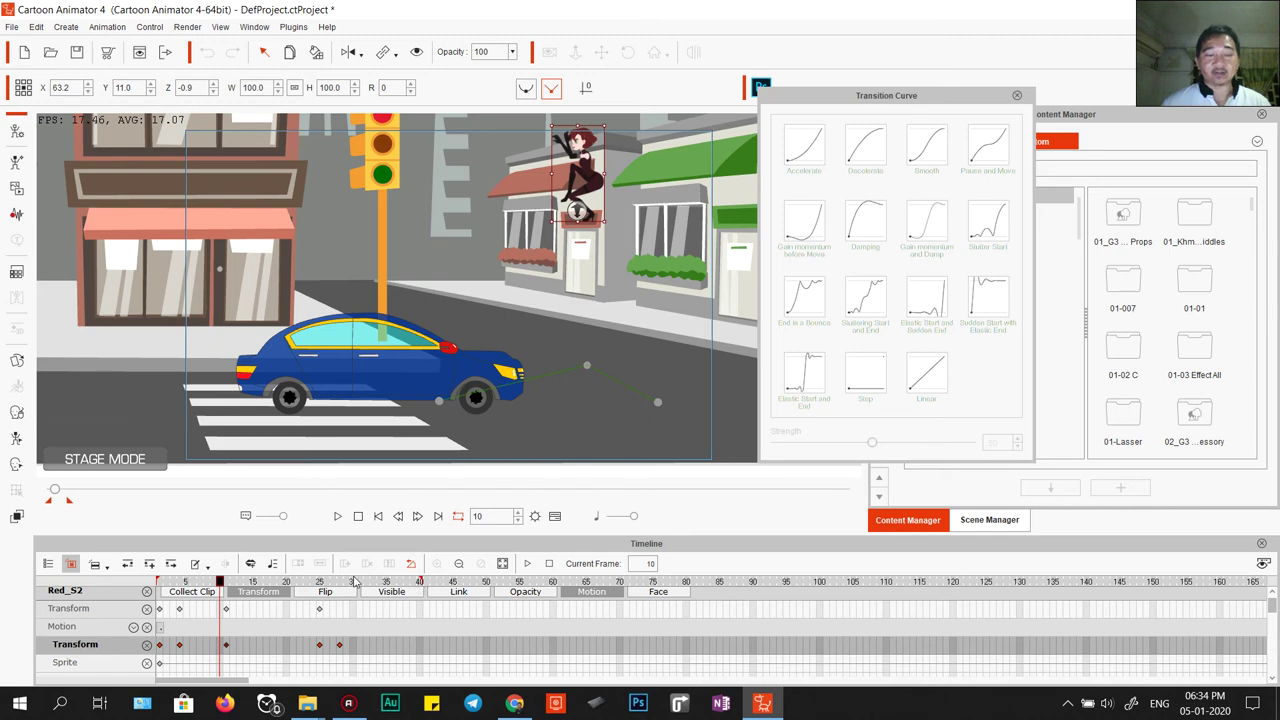
{"action": "left_click", "coordinate": [356, 518]}
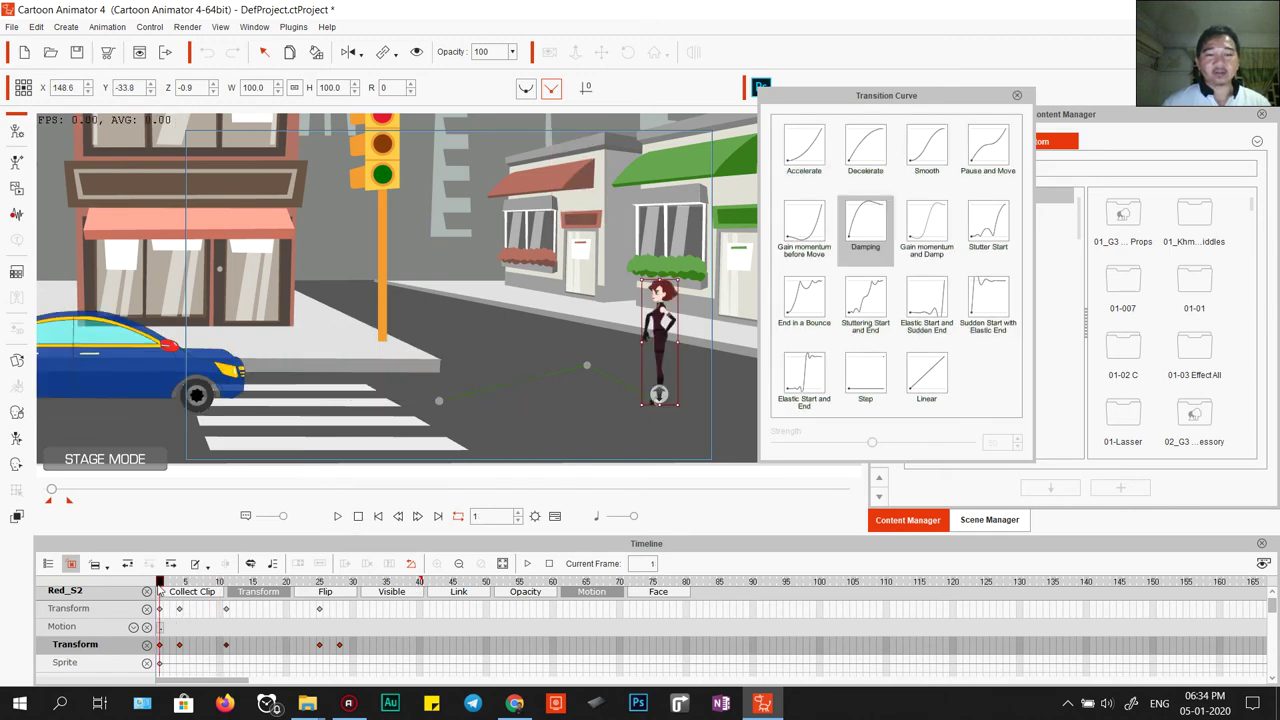
- Close the Transition Curve window, and review the jump by playing it and scrubbing between frames 1 and 11
{"action": "left_click", "coordinate": [1017, 95]}
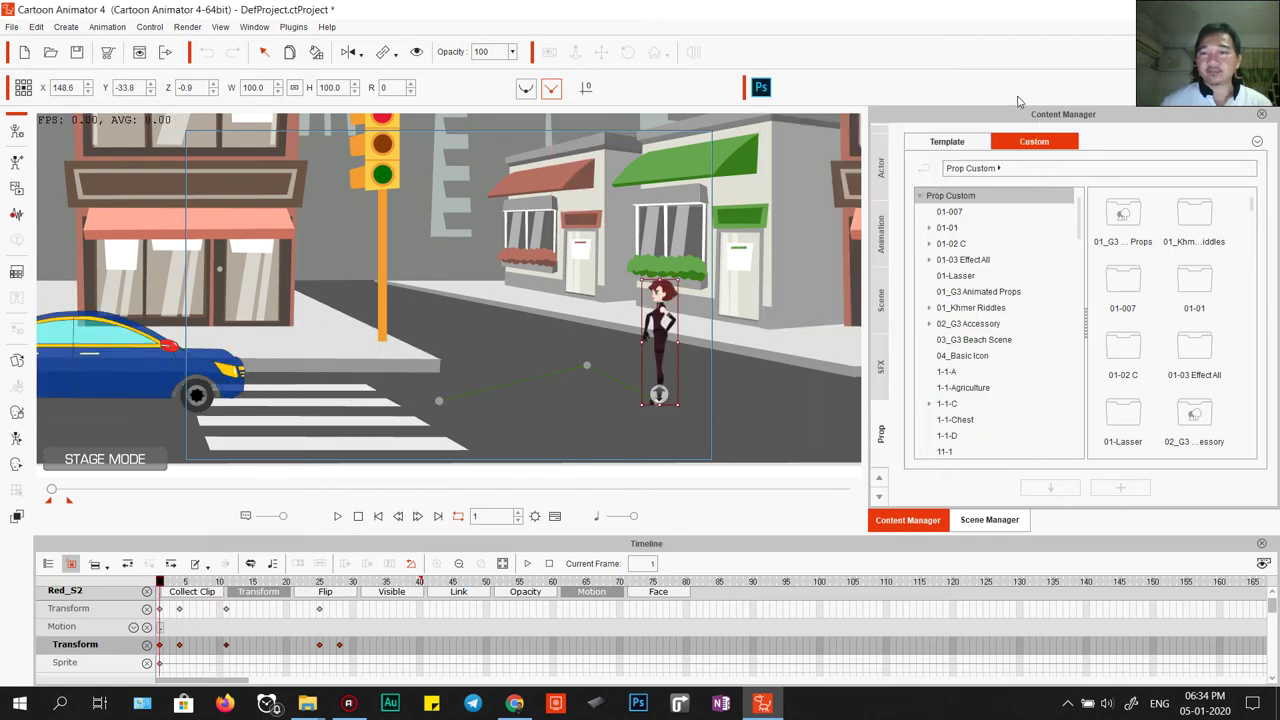
{"action": "left_click", "coordinate": [337, 516]}
{"action": "left_click", "coordinate": [337, 516]}
{"action": "left_click", "coordinate": [357, 516]}
{"action": "left_click_drag", "start_coordinate": [160, 583], "coordinate": [227, 591]}
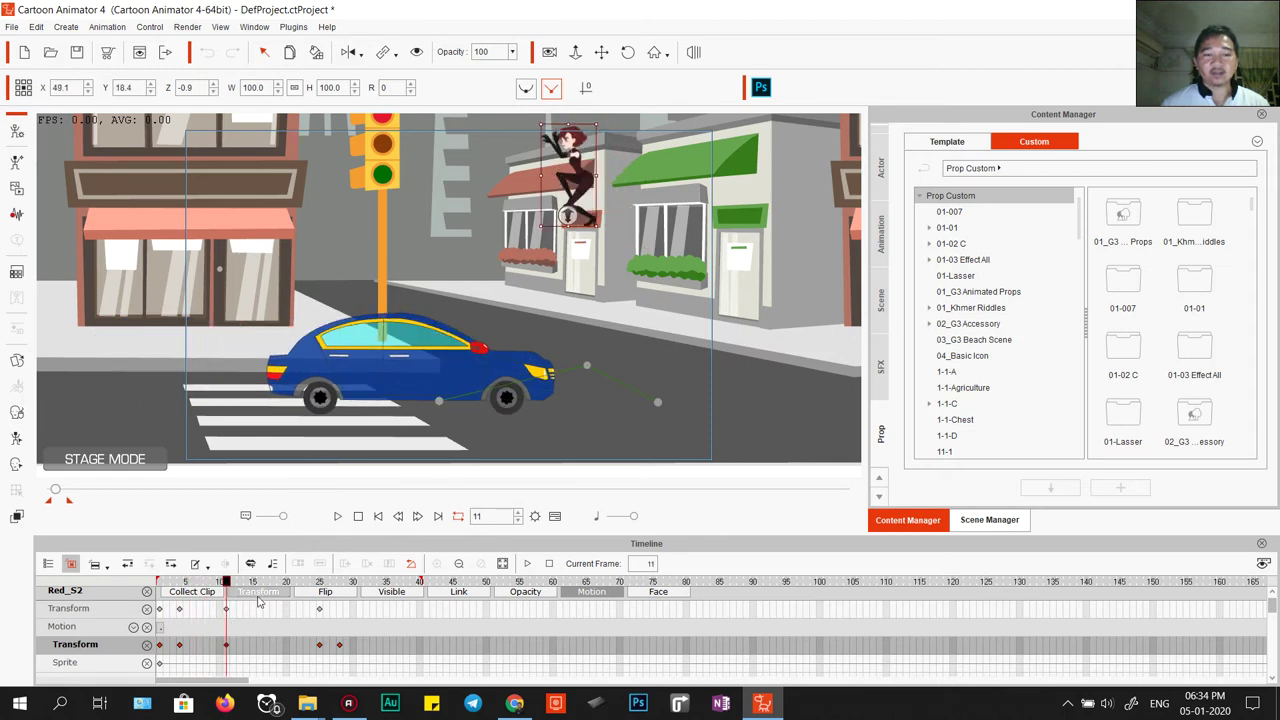
{"action": "left_click_drag", "start_coordinate": [227, 584], "coordinate": [145, 591]}
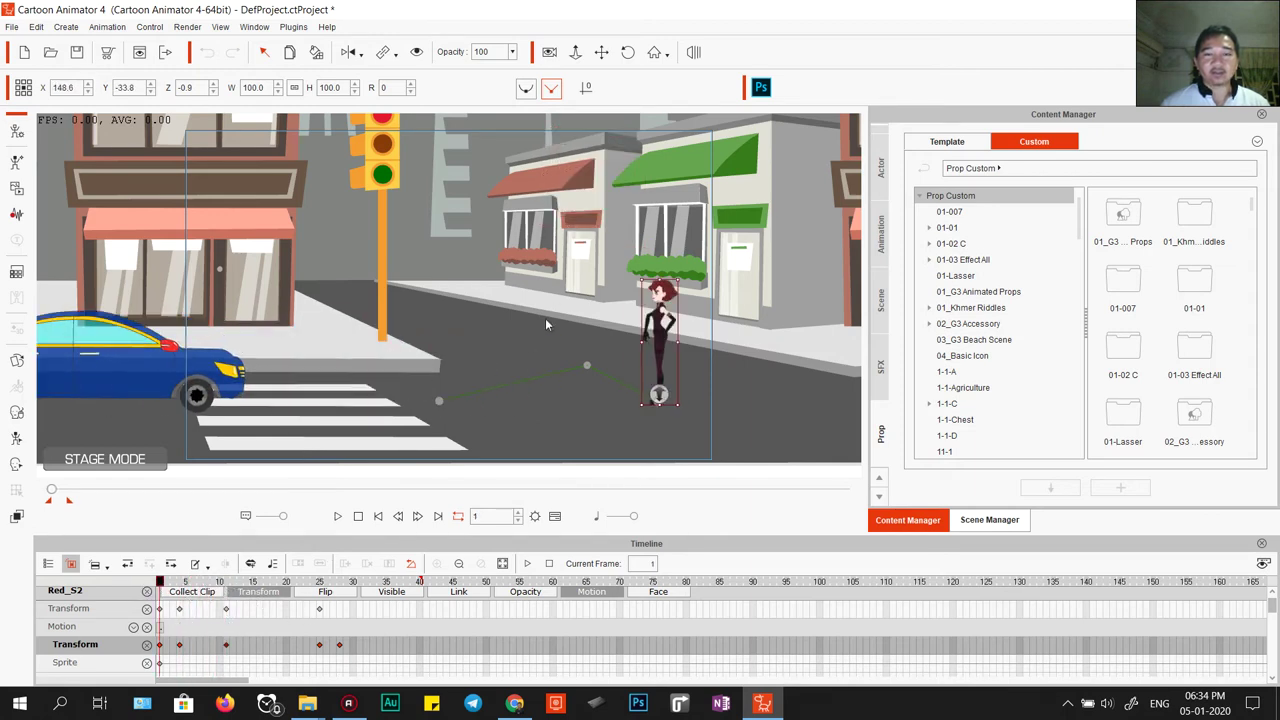
- Turn on camera recording and frame the opening shot closer on Red_S2 at frame 1, with the camera at about X -35.8, Y 129.6, Z 2486
{"action": "left_click", "coordinate": [549, 52]}
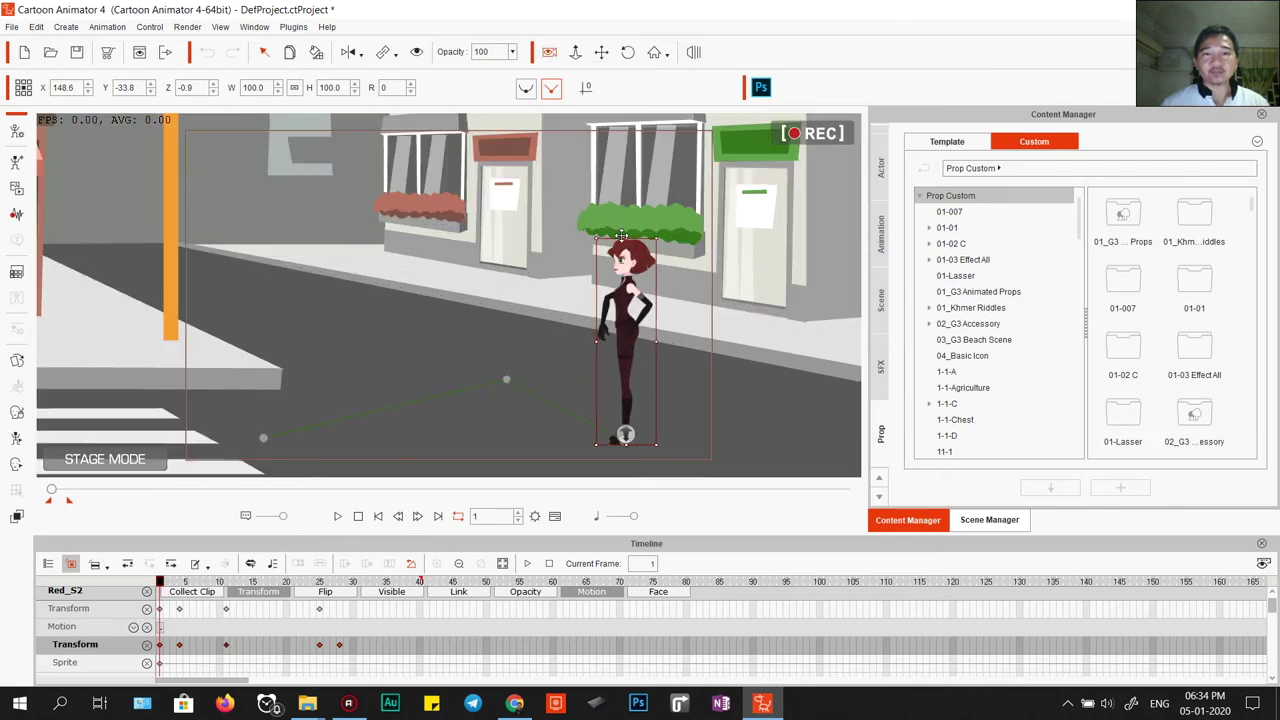
{"action": "left_click", "coordinate": [549, 52]}
{"action": "left_click", "coordinate": [549, 52]}
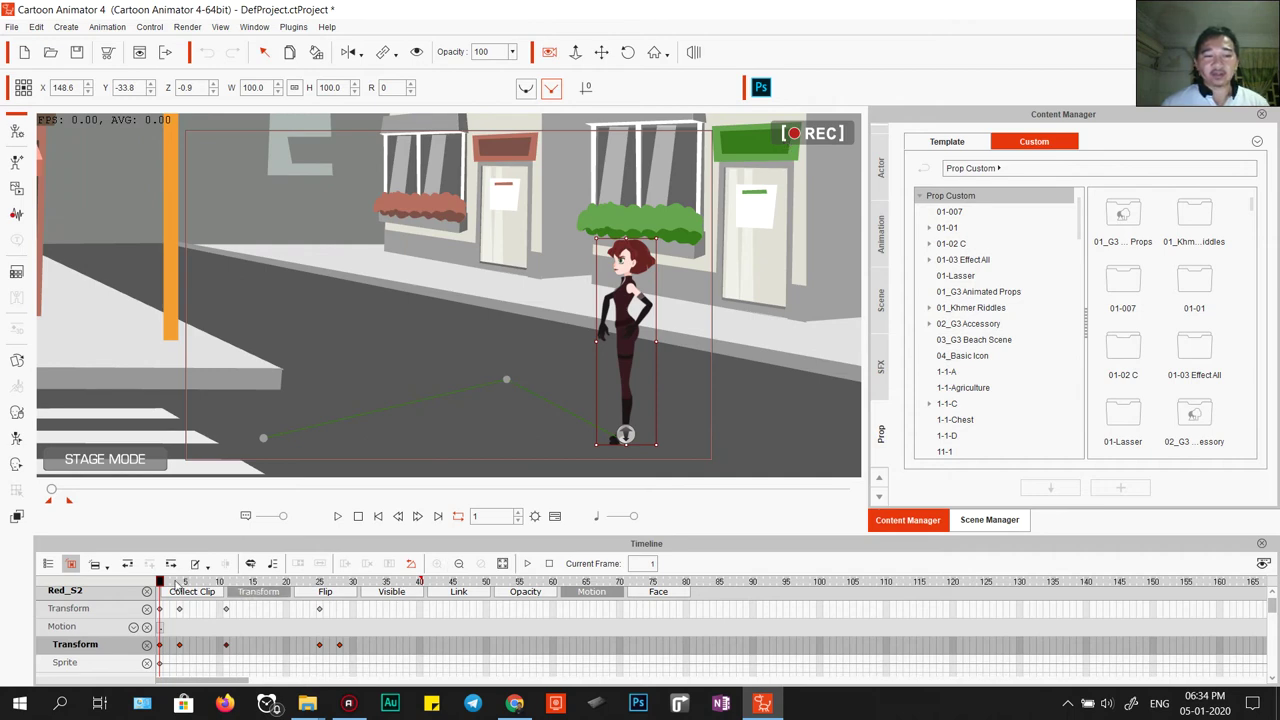
{"action": "scroll", "coordinate": [500, 340], "scroll_direction": "up", "scroll_amount": 3}
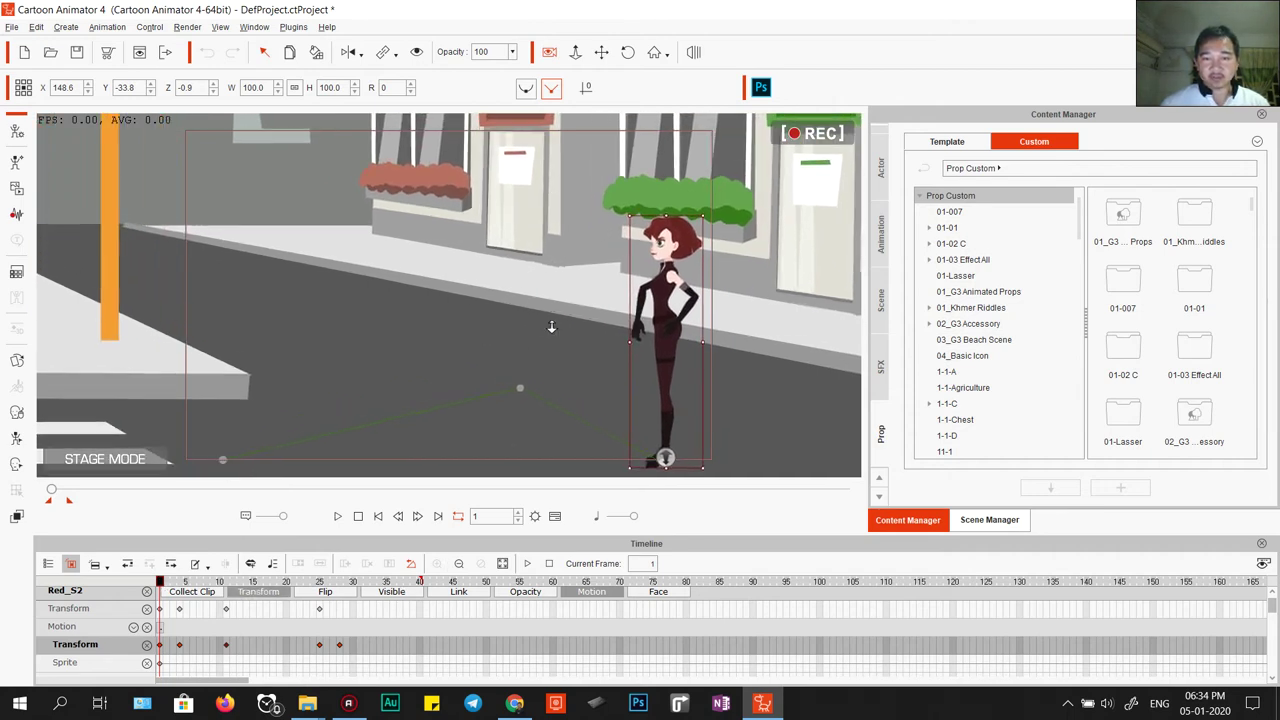
{"action": "scroll", "coordinate": [551, 326], "scroll_direction": "down", "scroll_amount": 5}
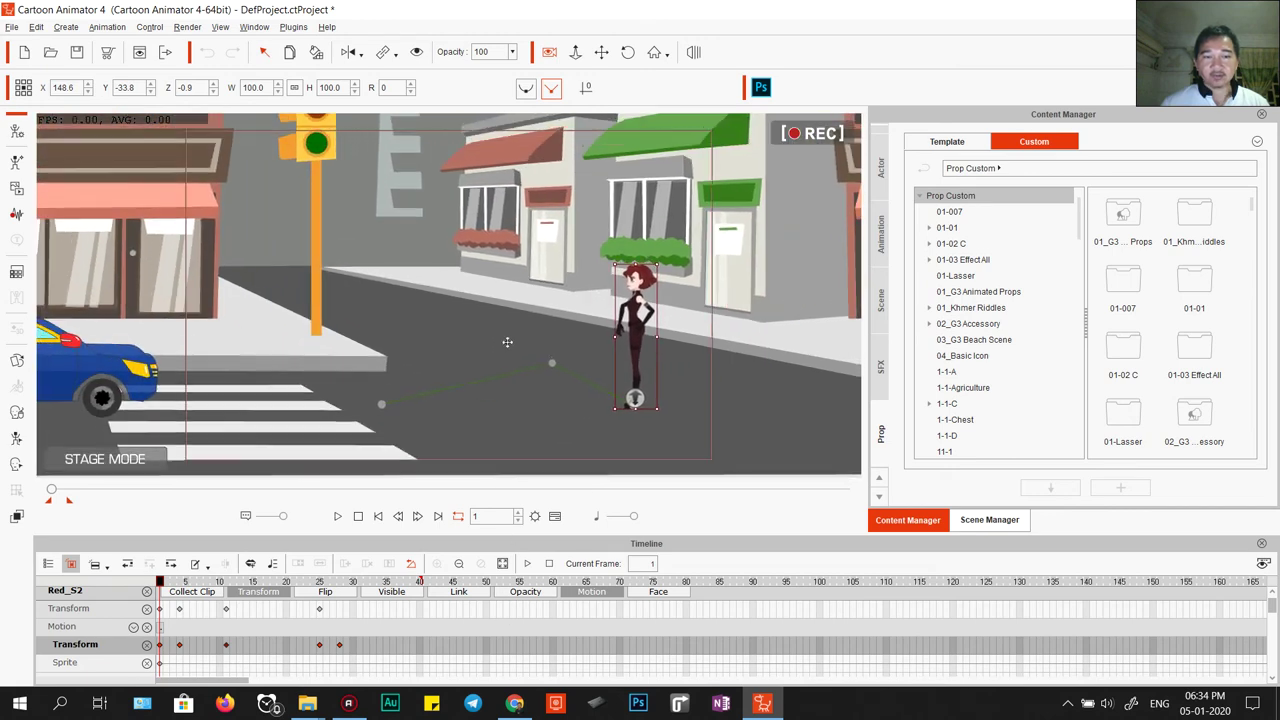
{"action": "scroll", "coordinate": [507, 342], "scroll_direction": "up", "scroll_amount": 2}
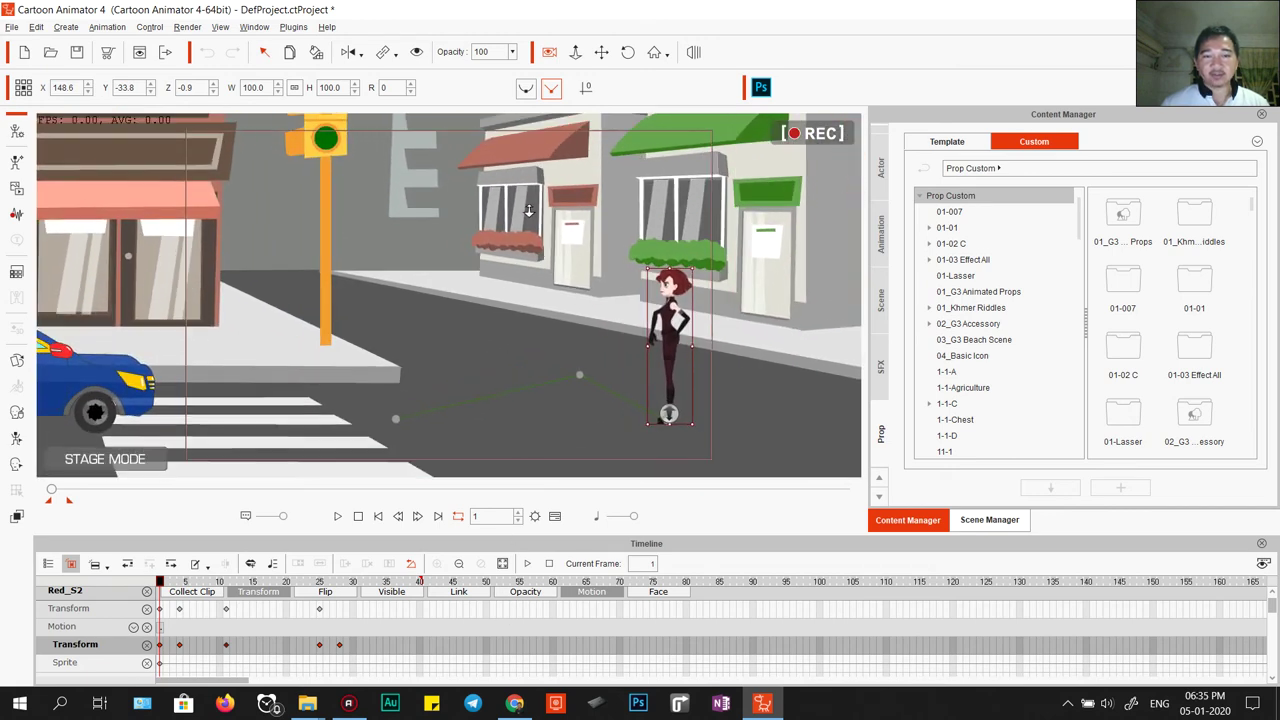
{"action": "scroll", "coordinate": [529, 210], "scroll_direction": "up", "scroll_amount": 2}
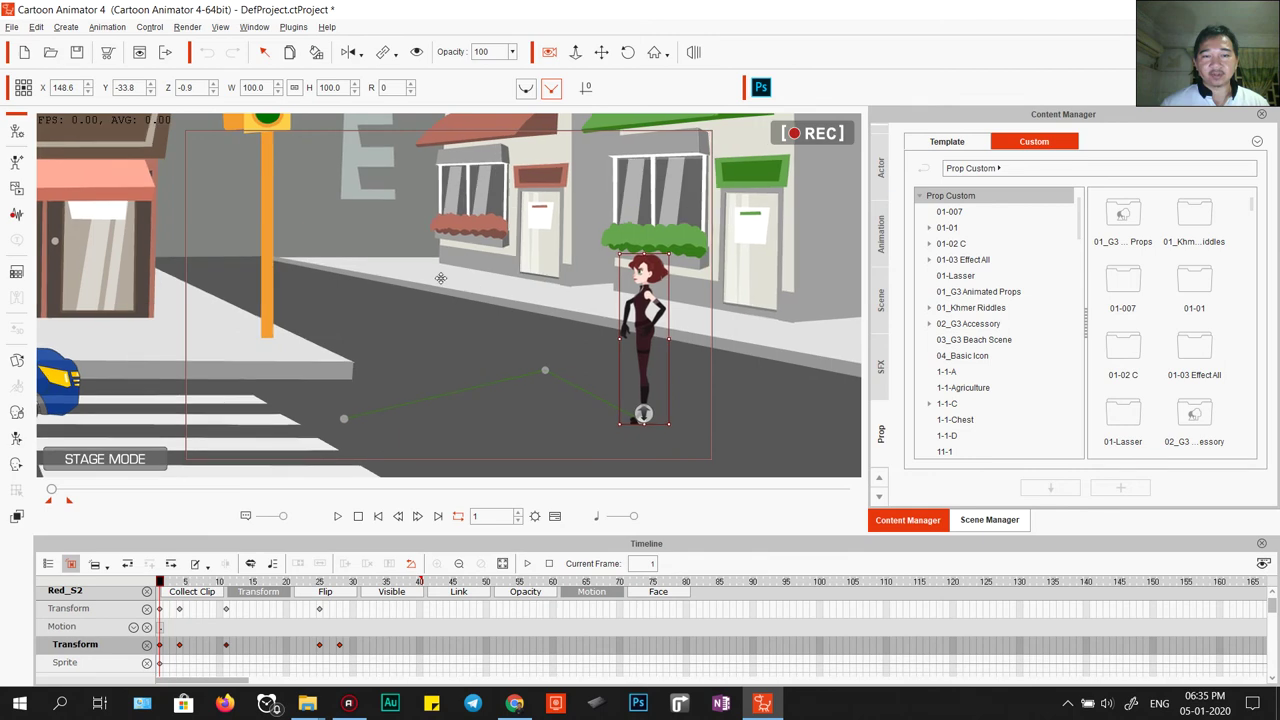
{"action": "scroll", "coordinate": [440, 278], "scroll_direction": "down", "scroll_amount": 2}
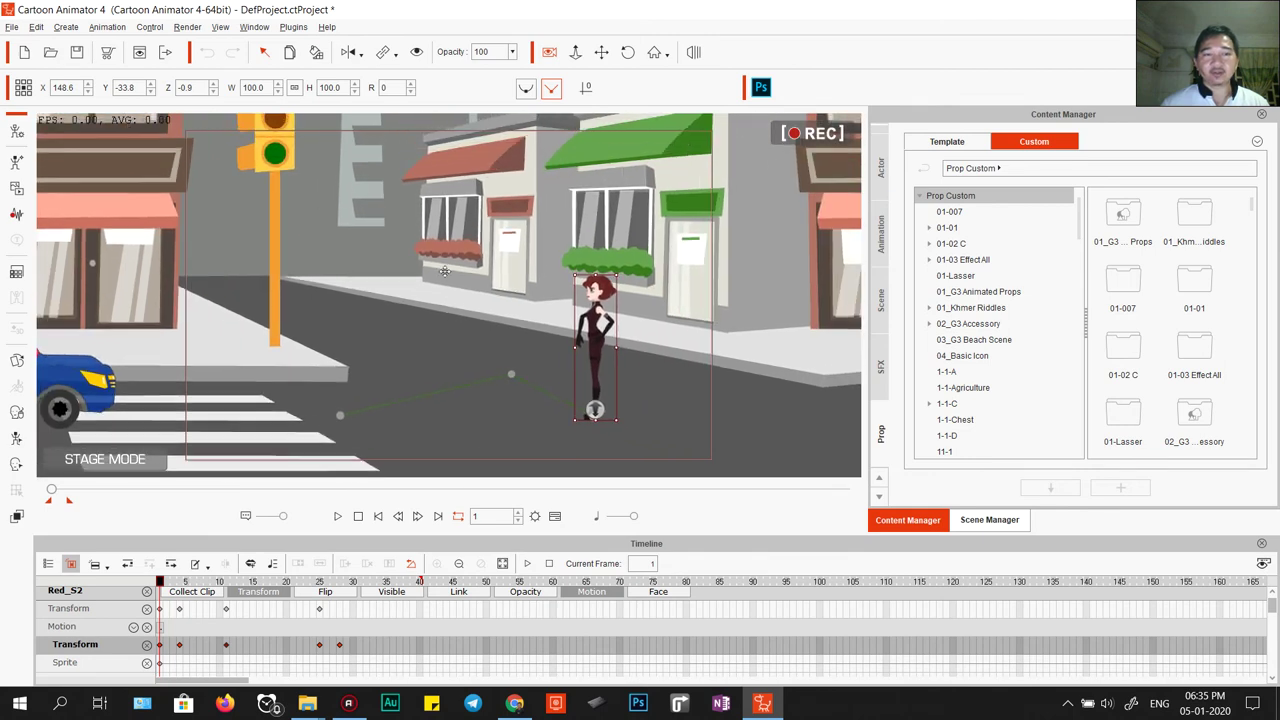
{"action": "scroll", "coordinate": [444, 271], "scroll_direction": "up", "scroll_amount": 2}
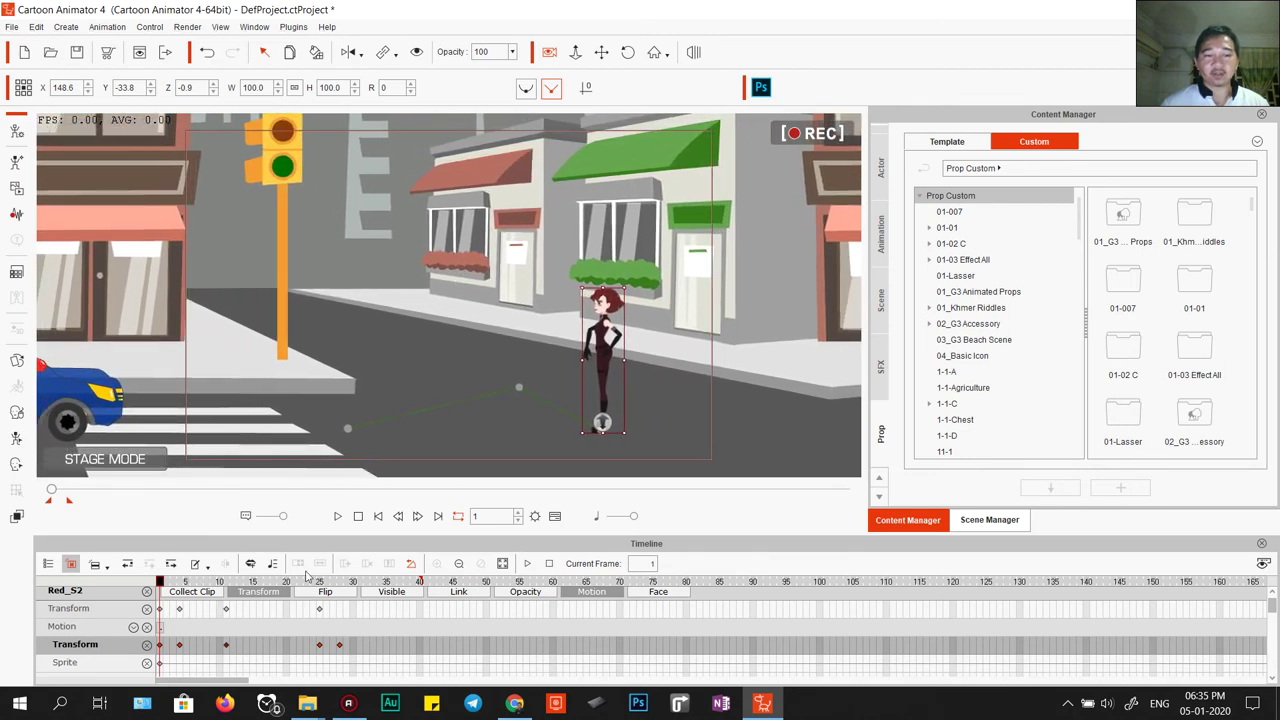
- Show the project's Camera track in the timeline and add a camera key at frame 8
{"action": "left_click_drag", "start_coordinate": [157, 591], "coordinate": [209, 590]}
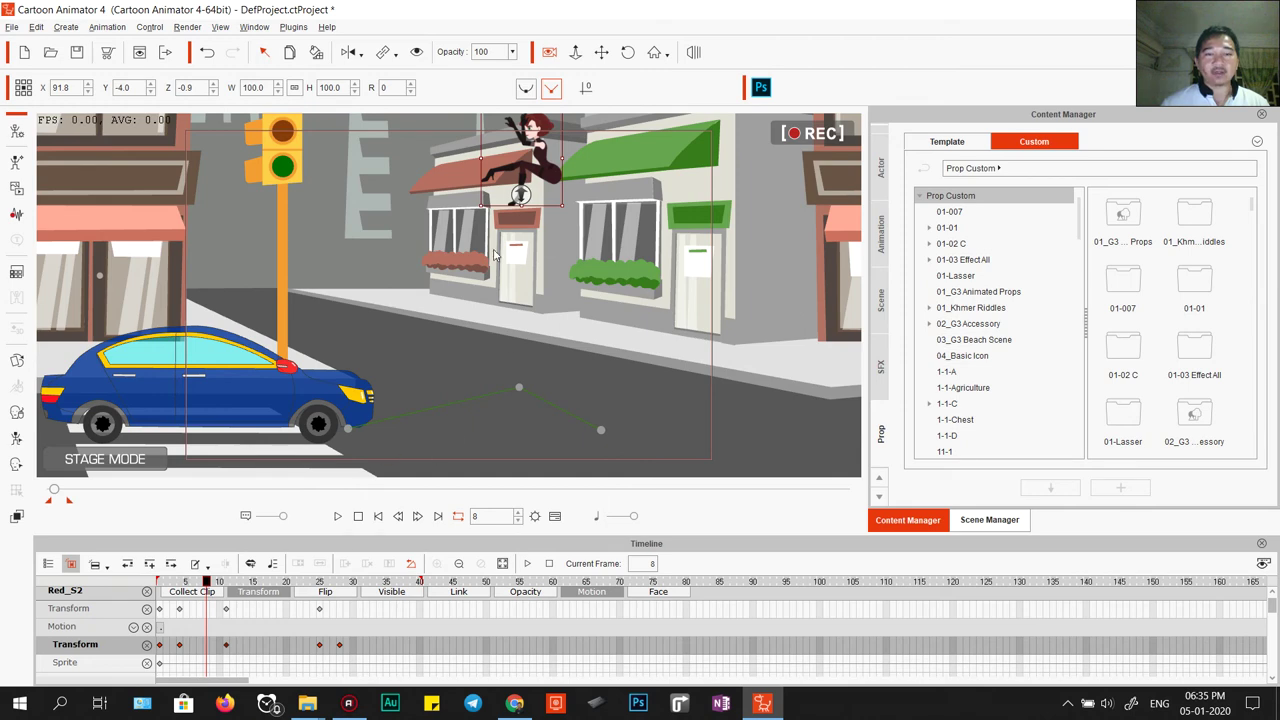
{"action": "scroll", "coordinate": [284, 627], "scroll_direction": "up", "scroll_amount": 1}
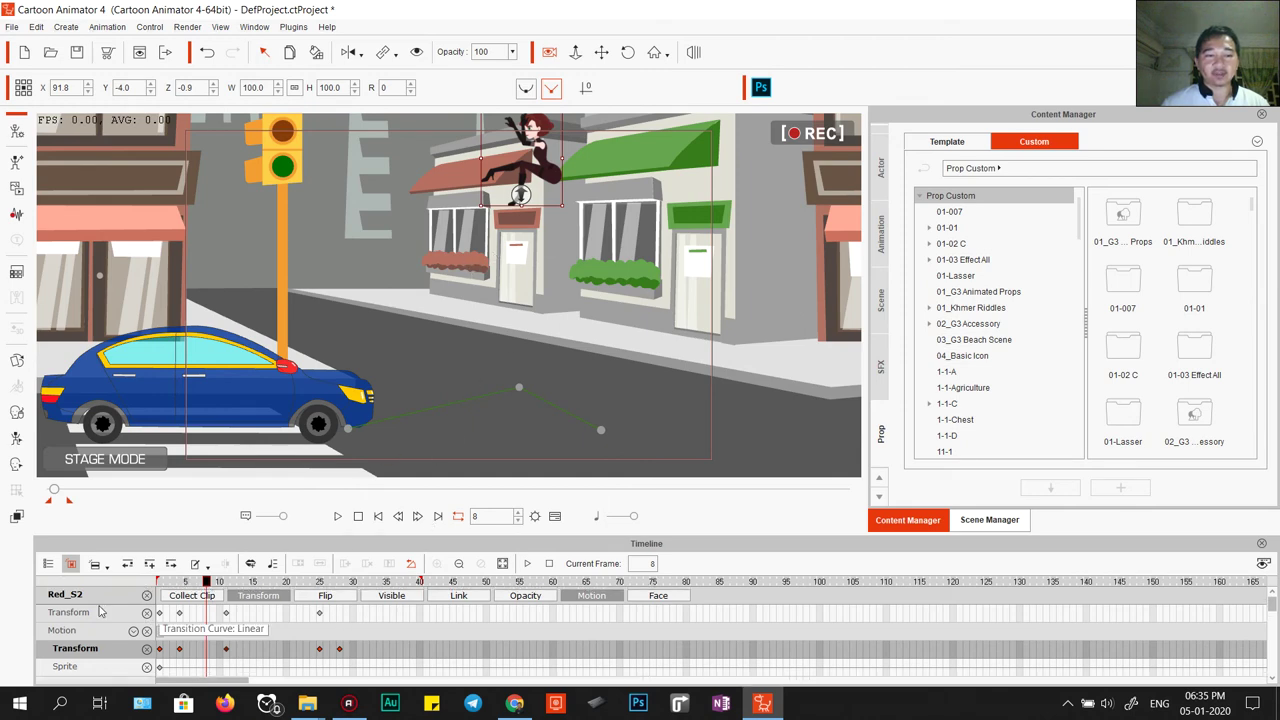
{"action": "left_click", "coordinate": [48, 565]}
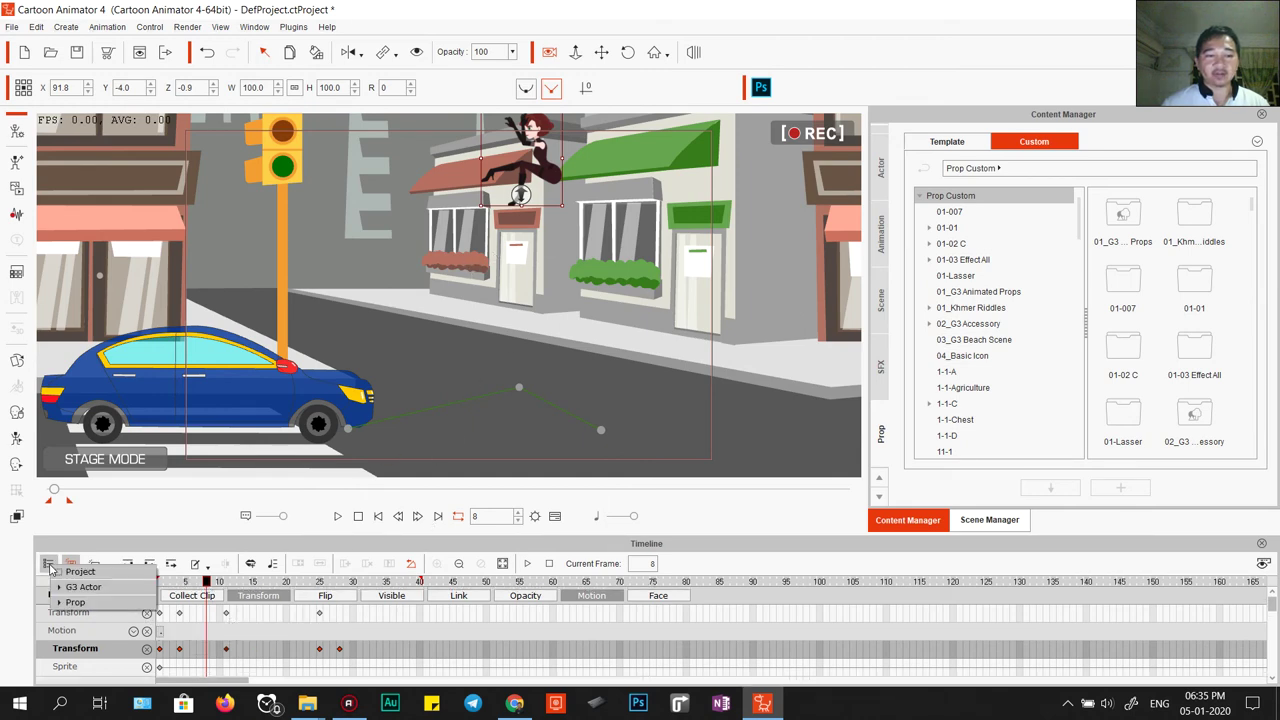
{"action": "left_click", "coordinate": [60, 573]}
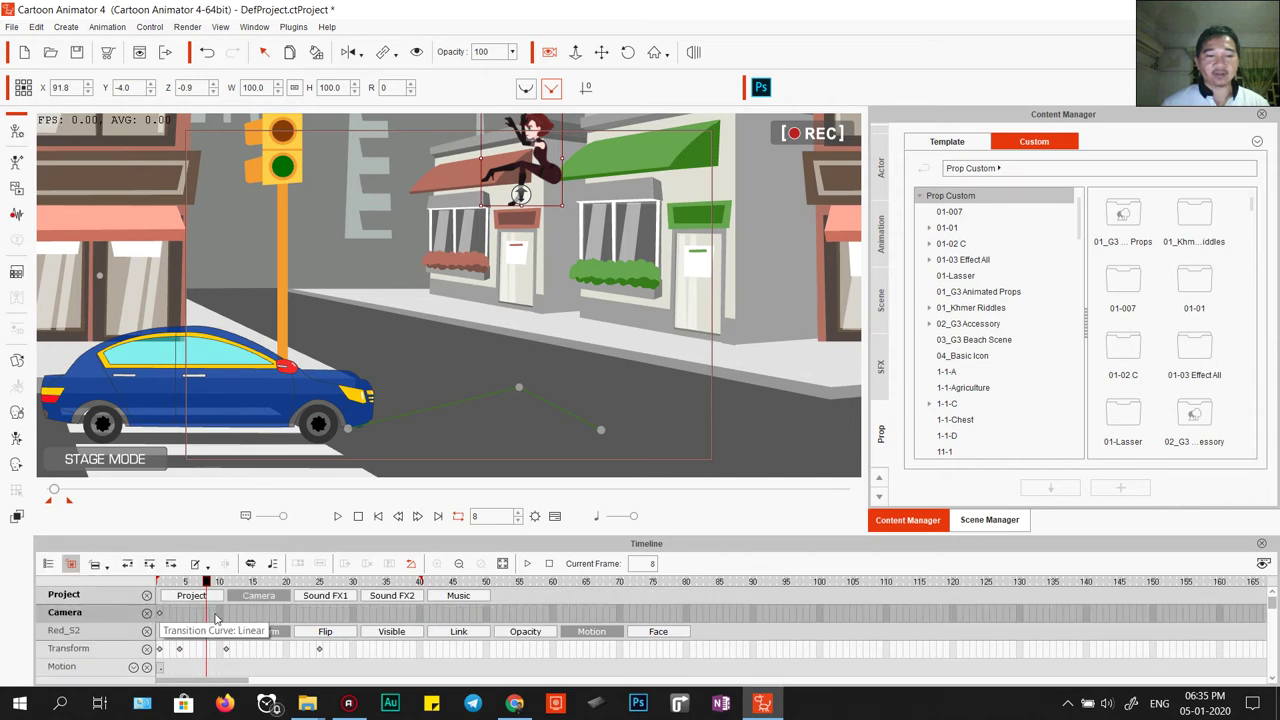
{"action": "left_click", "coordinate": [206, 614]}
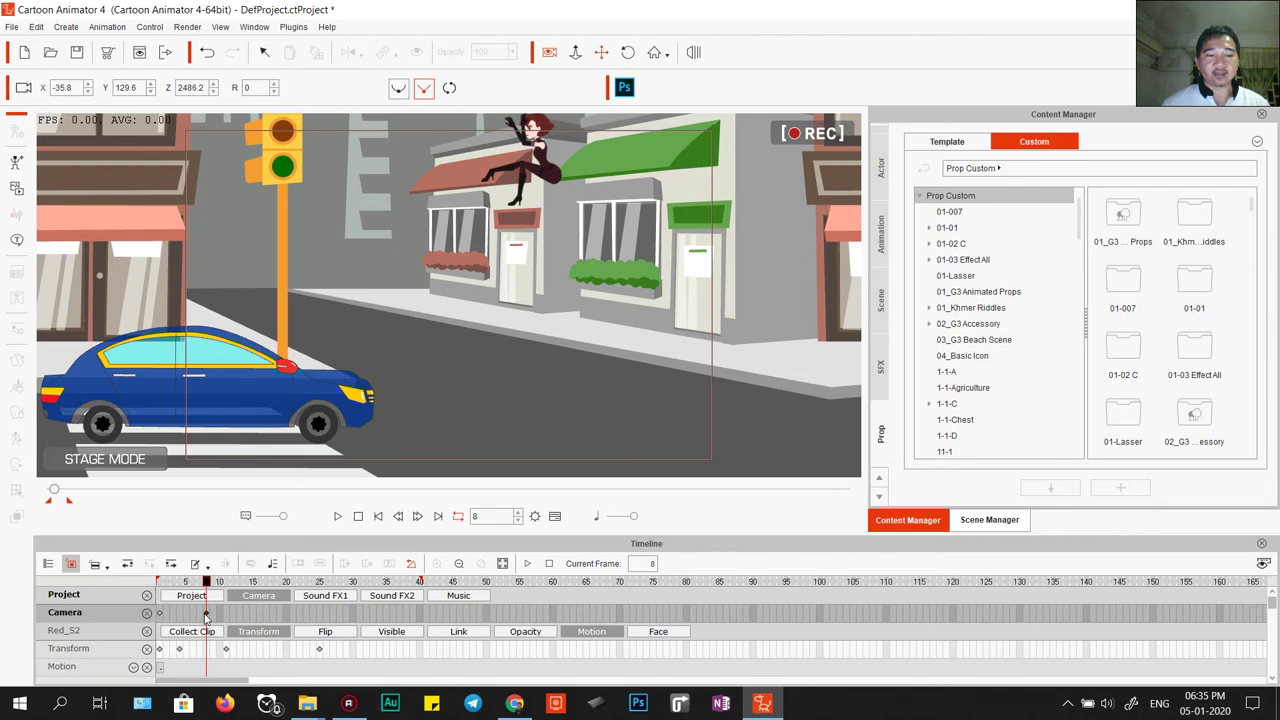
- Add a camera key at frame 12 and pull the camera back to about X -44.3, Y 171.1, Z 3239
{"action": "left_click_drag", "start_coordinate": [205, 590], "coordinate": [232, 589]}
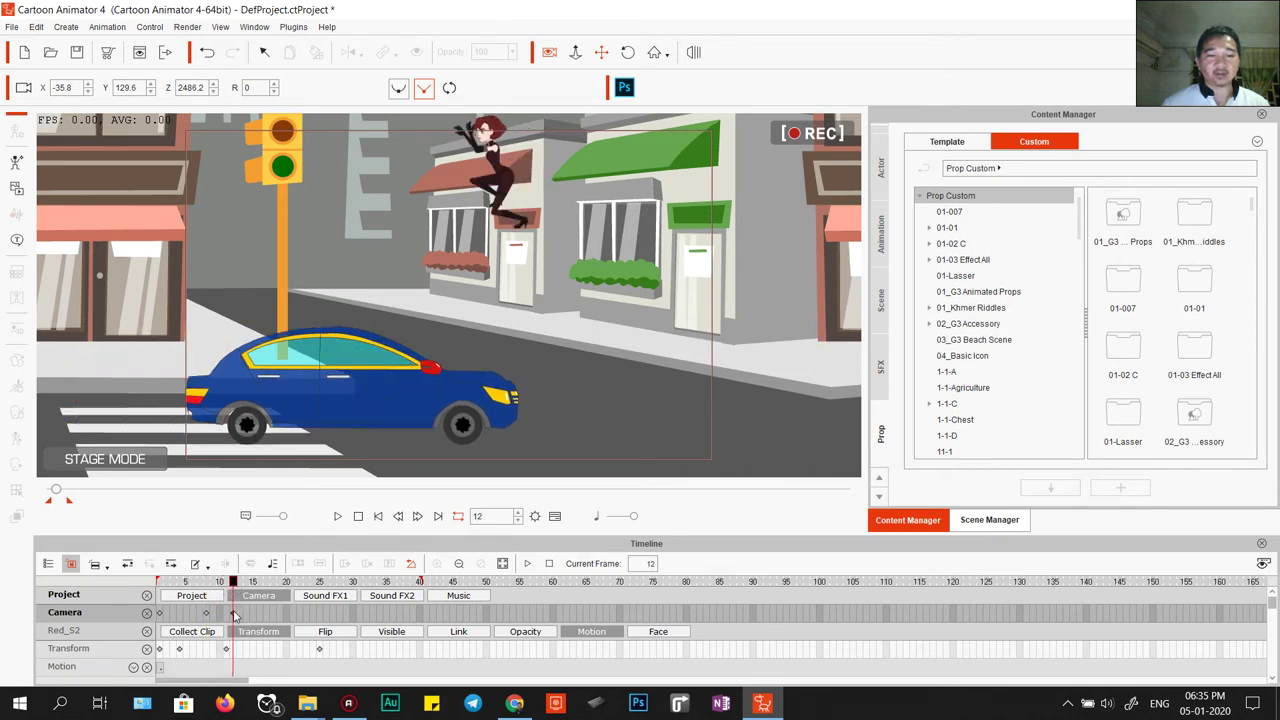
{"action": "left_click", "coordinate": [233, 613]}
{"action": "scroll", "coordinate": [456, 481], "scroll_direction": "up", "scroll_amount": 5}
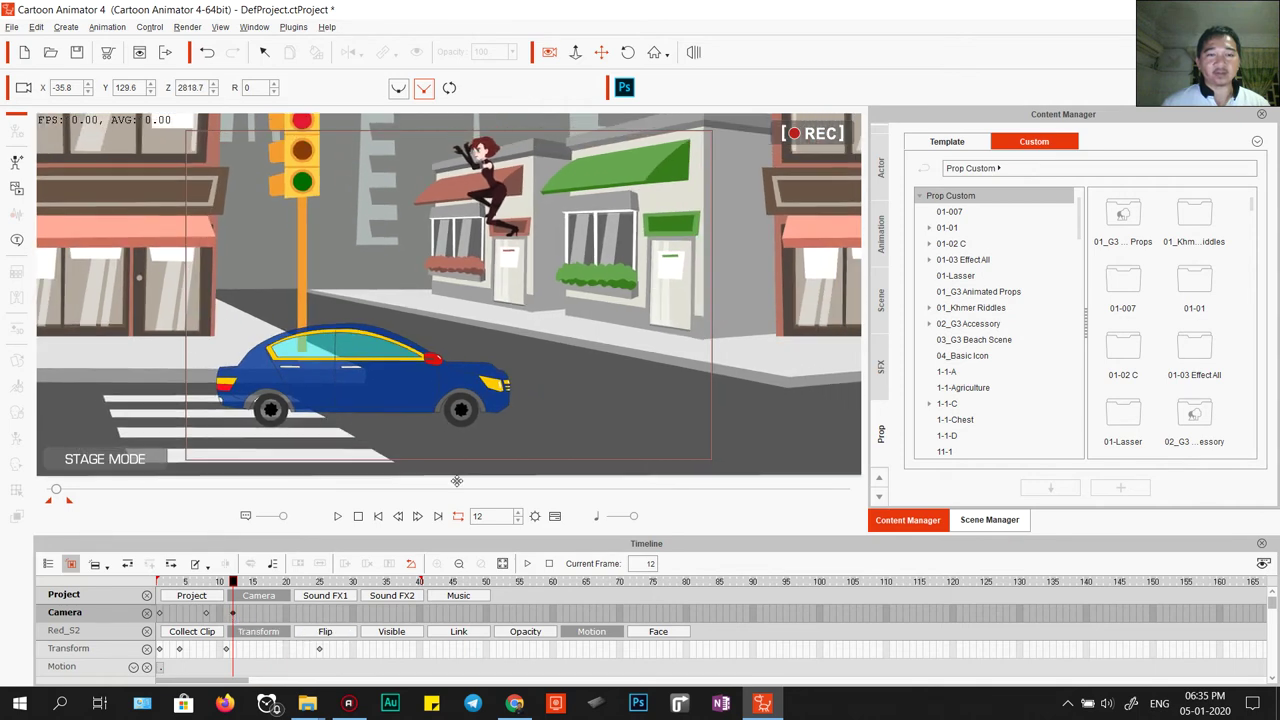
{"action": "scroll", "coordinate": [456, 481], "scroll_direction": "up", "scroll_amount": 2}
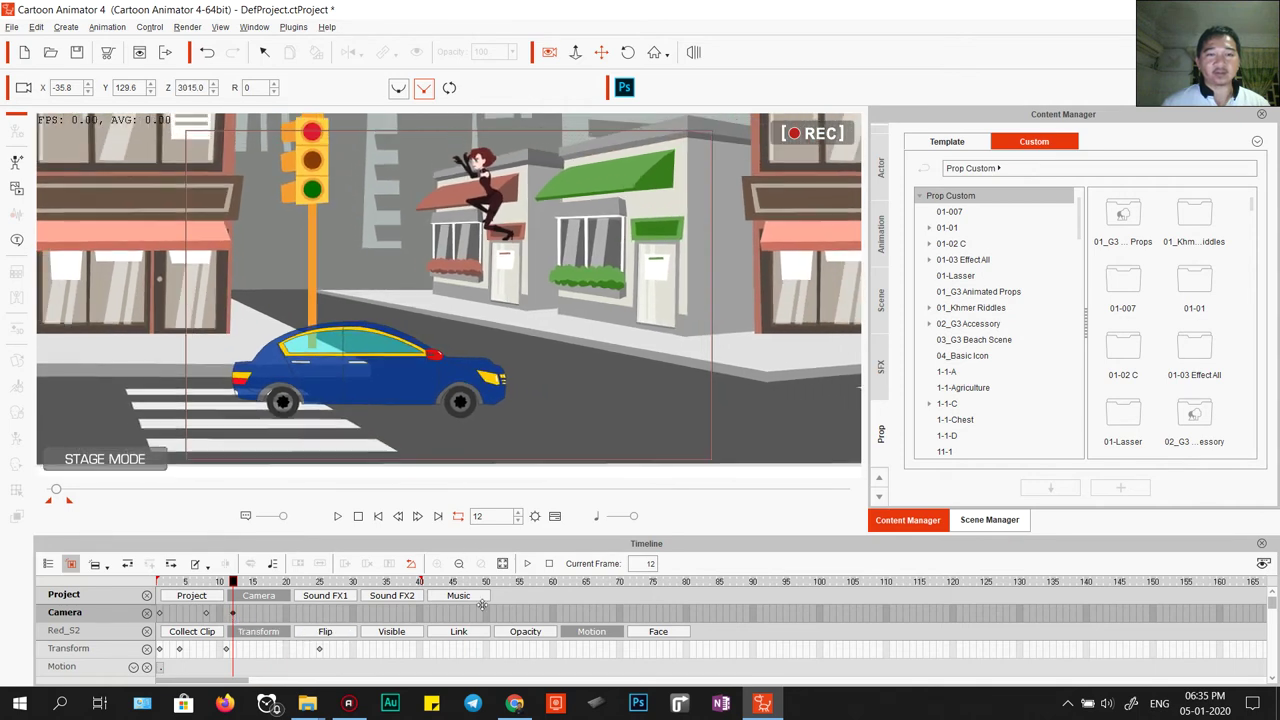
{"action": "scroll", "coordinate": [427, 382], "scroll_direction": "up", "scroll_amount": 3}
{"action": "scroll", "coordinate": [430, 386], "scroll_direction": "up", "scroll_amount": 2}
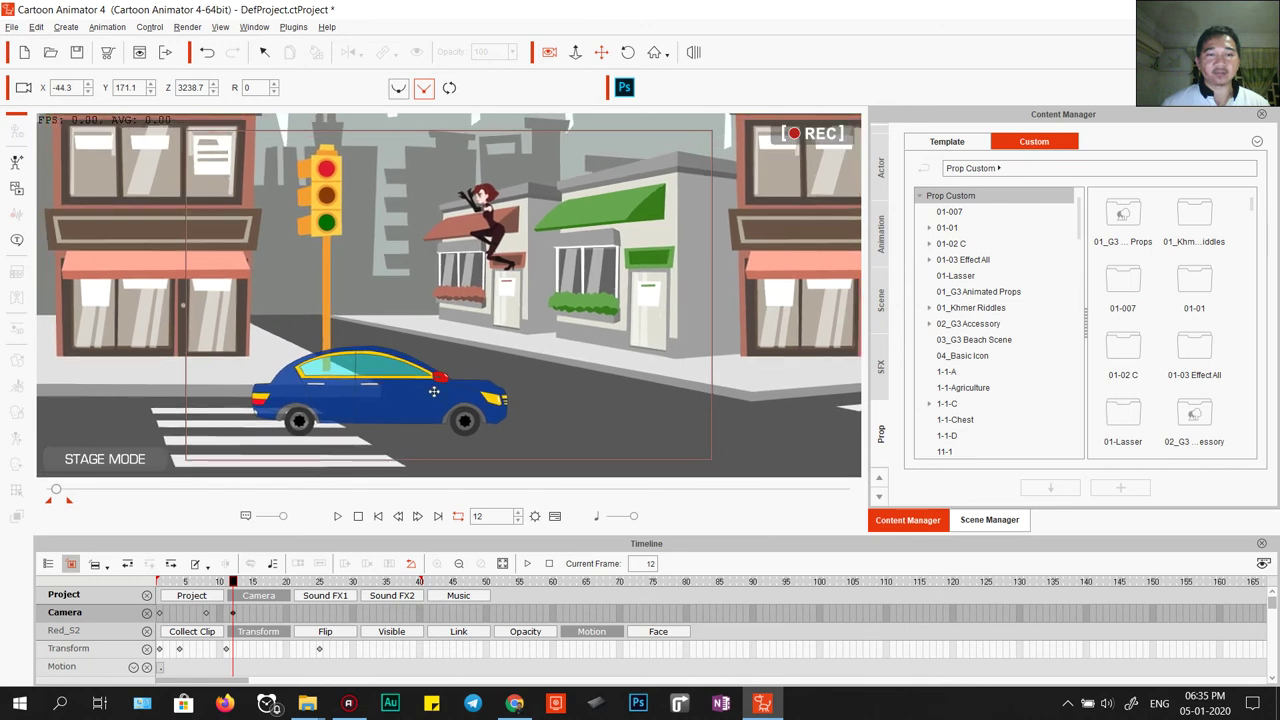
- Shift the frame 12 camera to about X -53.9, Y 171.1, and scrub from frame 1 to frame 25 to check the framing
{"action": "left_click_drag", "start_coordinate": [434, 391], "coordinate": [440, 391]}
{"action": "left_click", "coordinate": [160, 581]}
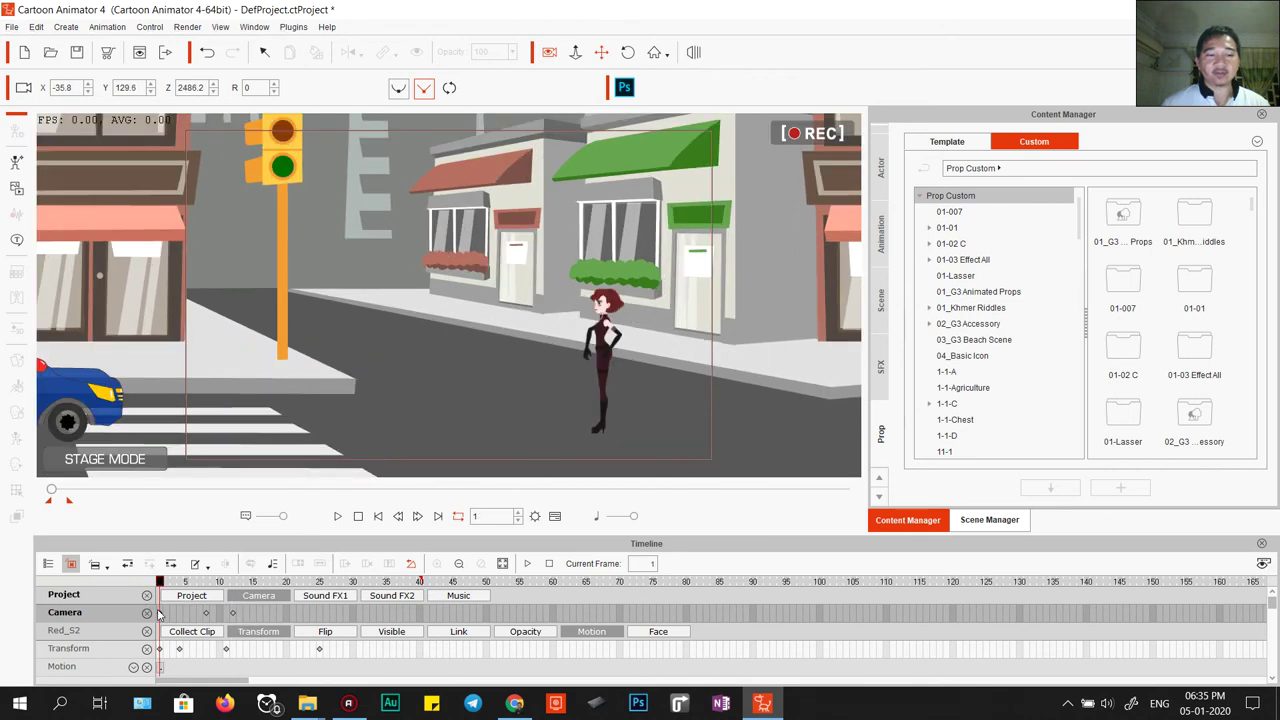
{"action": "left_click_drag", "start_coordinate": [160, 581], "coordinate": [318, 603]}
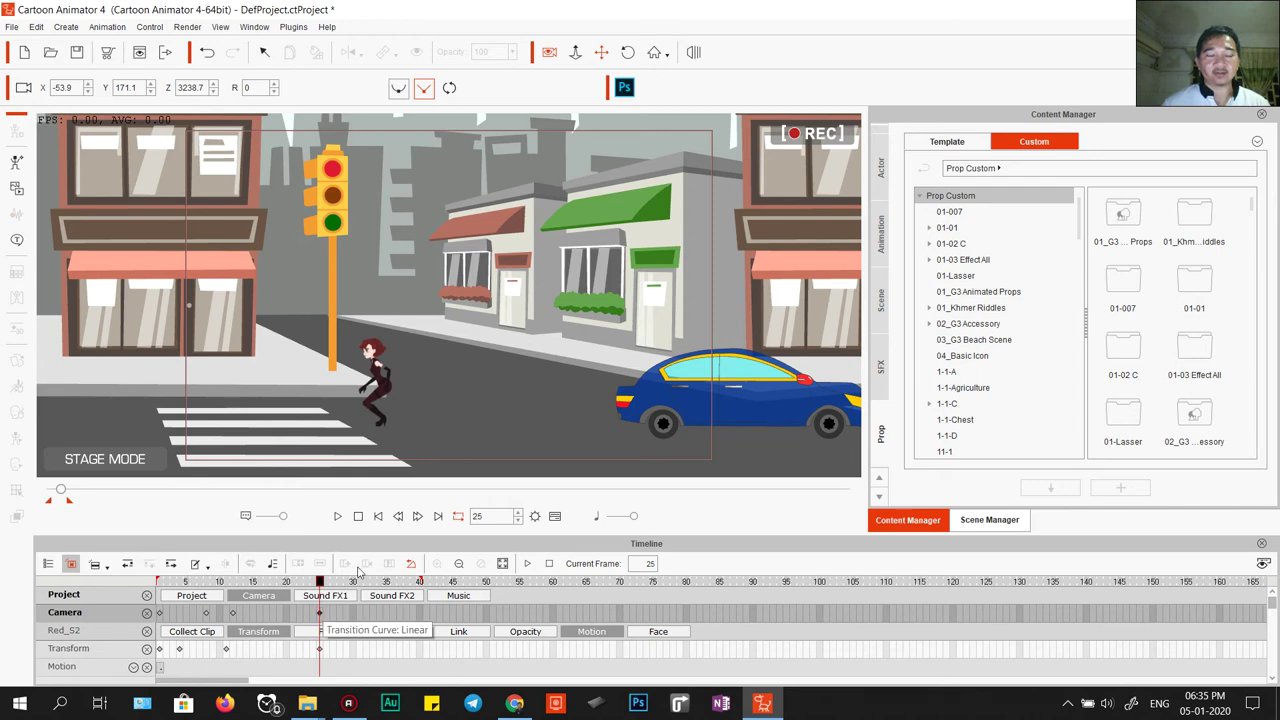
{"action": "scroll", "coordinate": [372, 160], "scroll_direction": "up", "scroll_amount": 5}
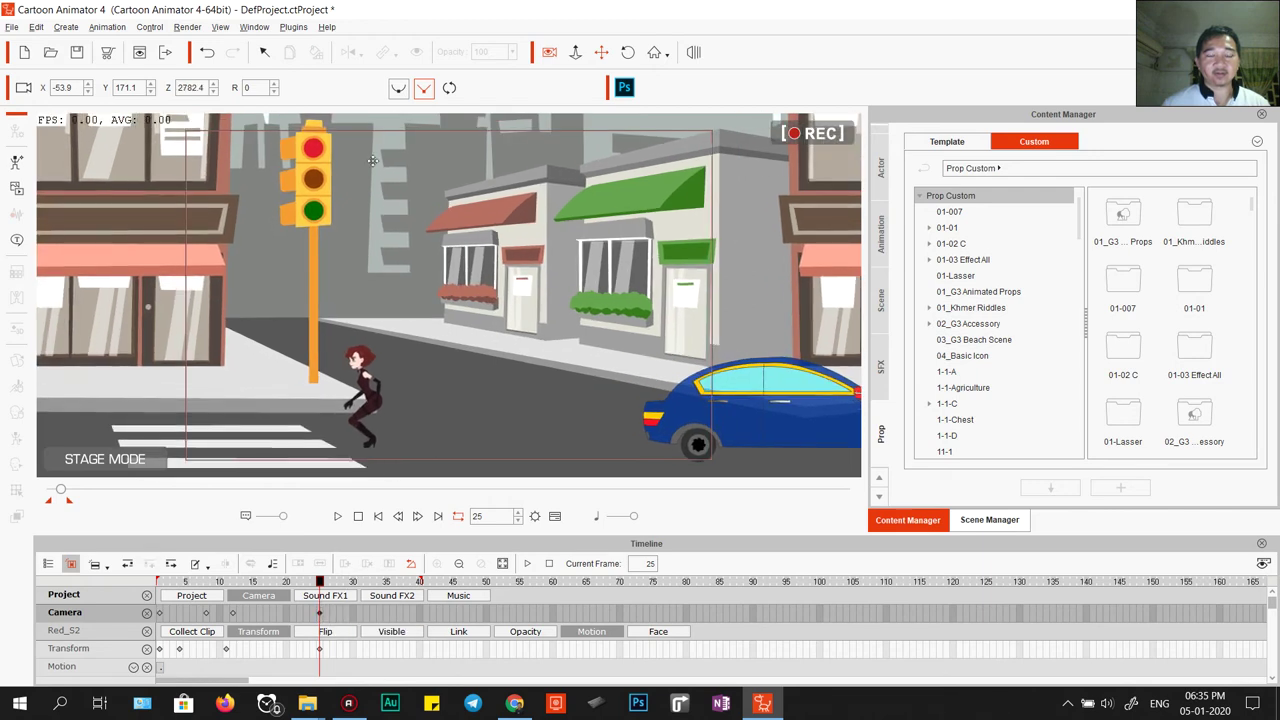
{"action": "right_click", "coordinate": [424, 264]}
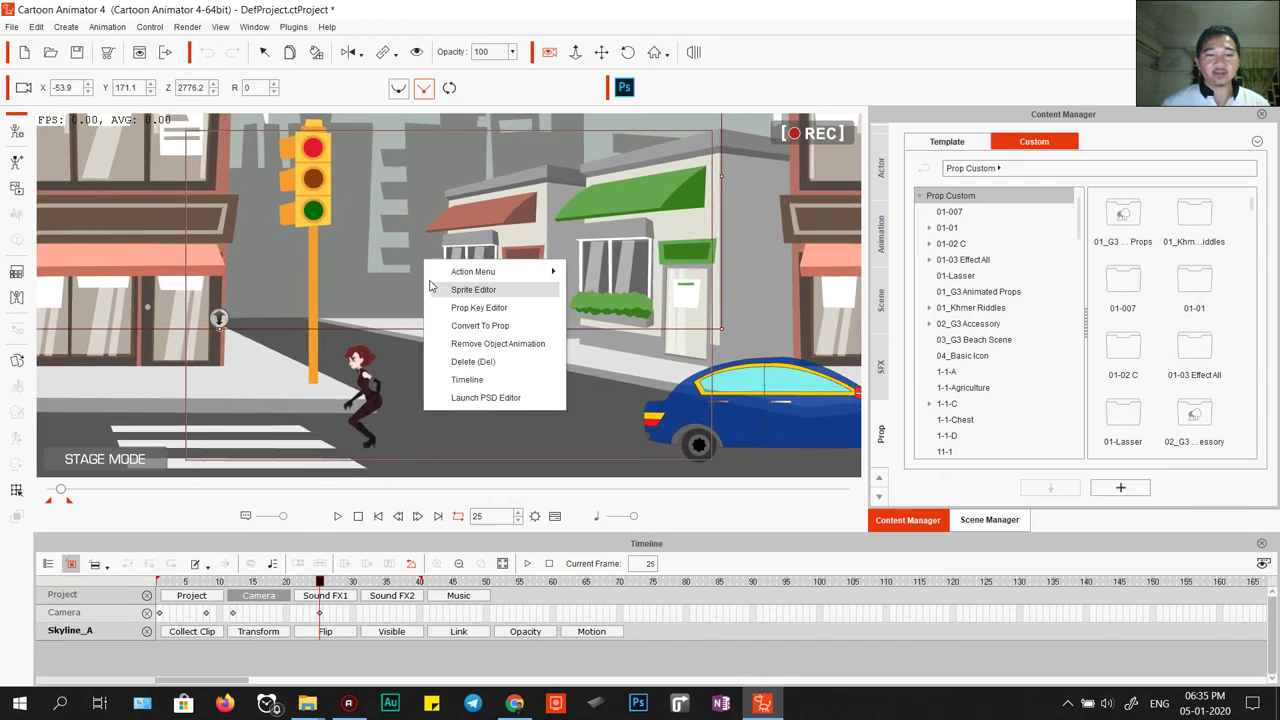
{"action": "left_click", "coordinate": [378, 394]}
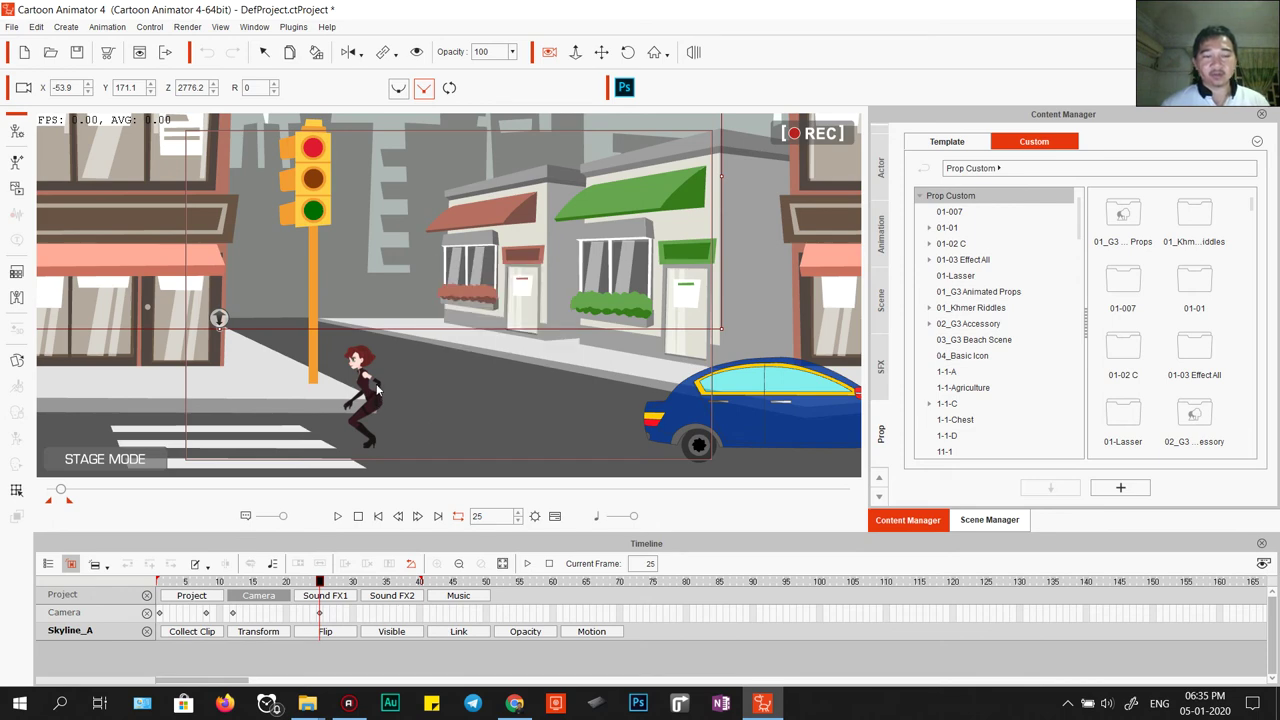
{"action": "left_click", "coordinate": [320, 614]}
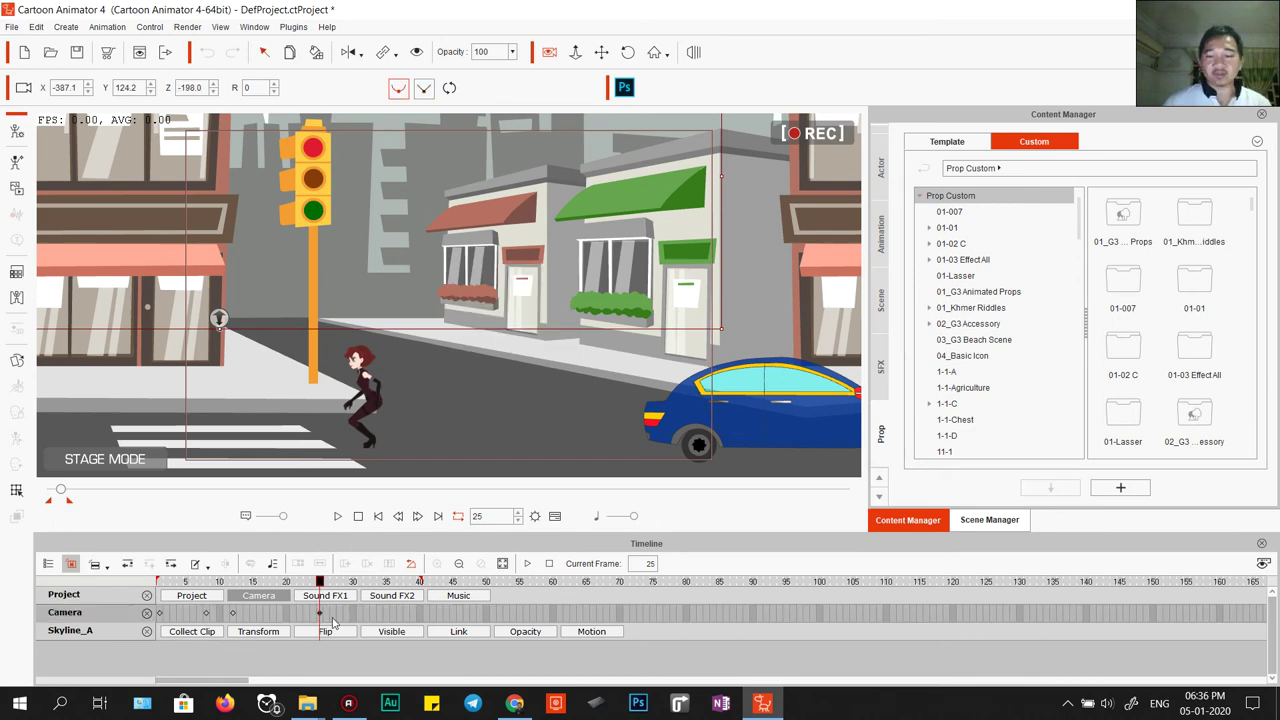
{"action": "key", "text": "Delete"}
- Add a camera key at frame 17, and at frame 28 push in close on Red_S2 at about X -170.8, Y 105.1, Z 716.2
{"action": "left_click_drag", "start_coordinate": [240, 582], "coordinate": [265, 584]}
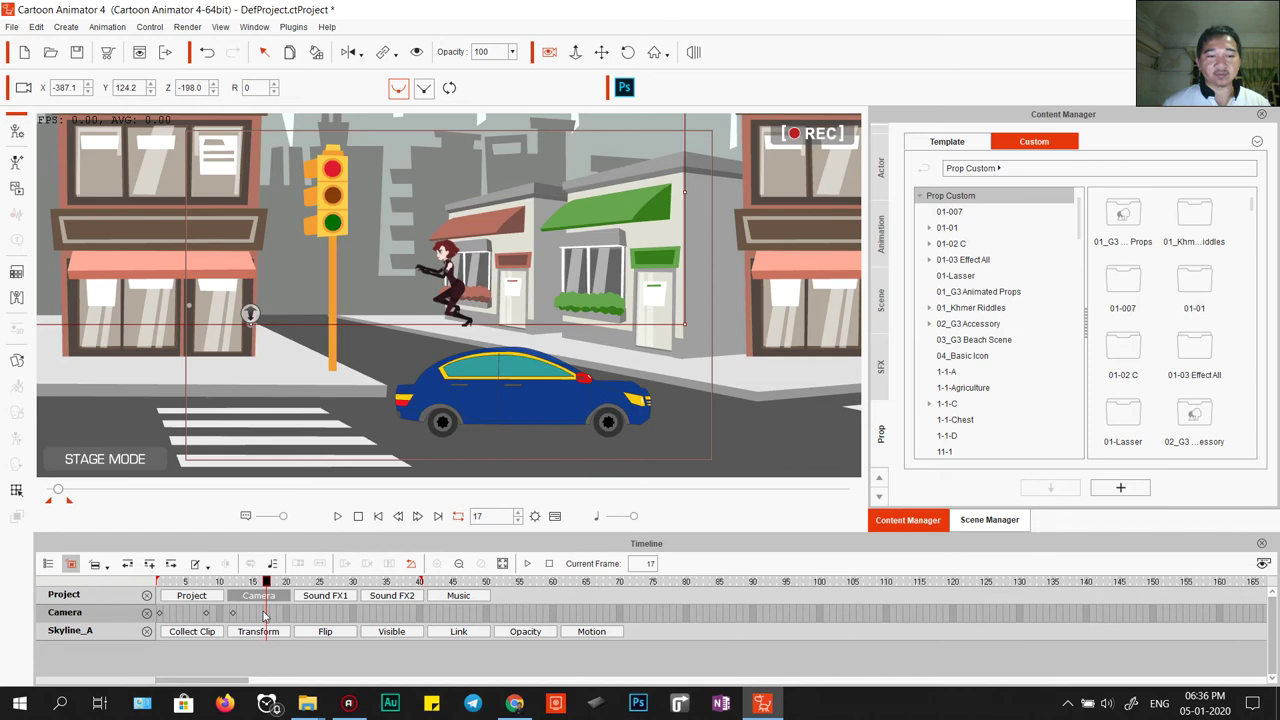
{"action": "left_click_drag", "start_coordinate": [265, 582], "coordinate": [341, 594]}
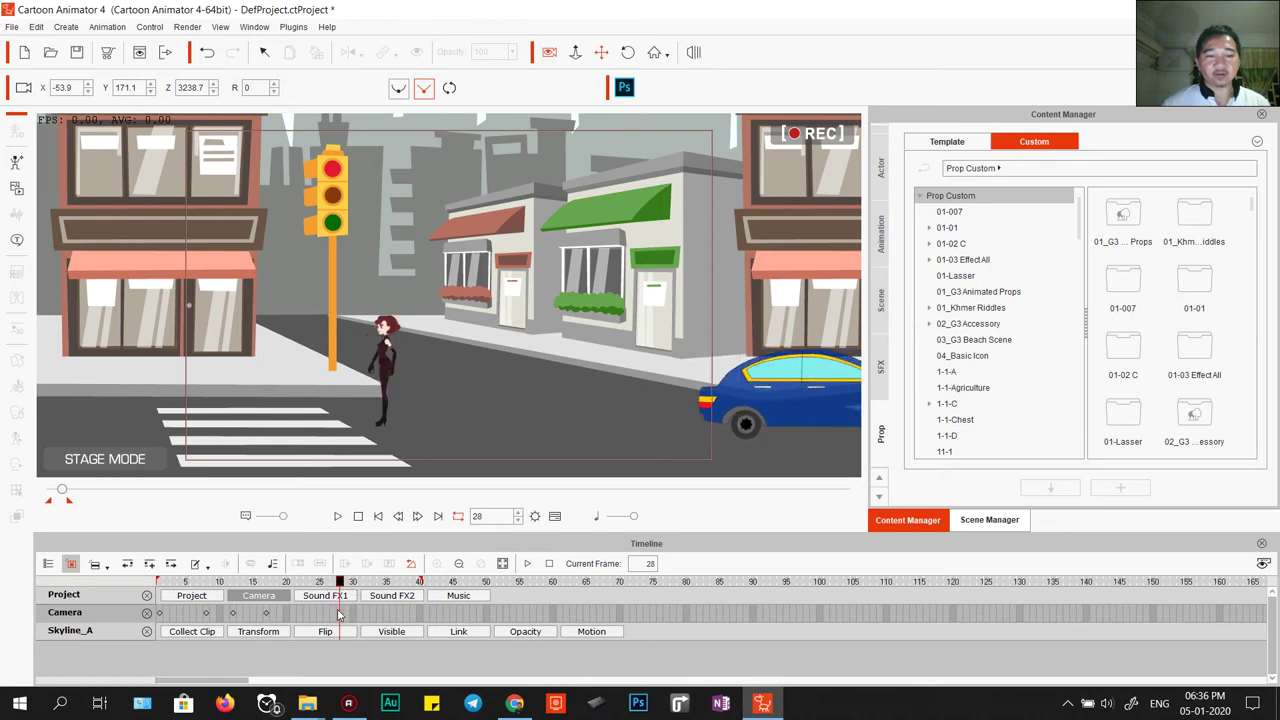
{"action": "scroll", "coordinate": [300, 437], "scroll_direction": "up", "scroll_amount": 10}
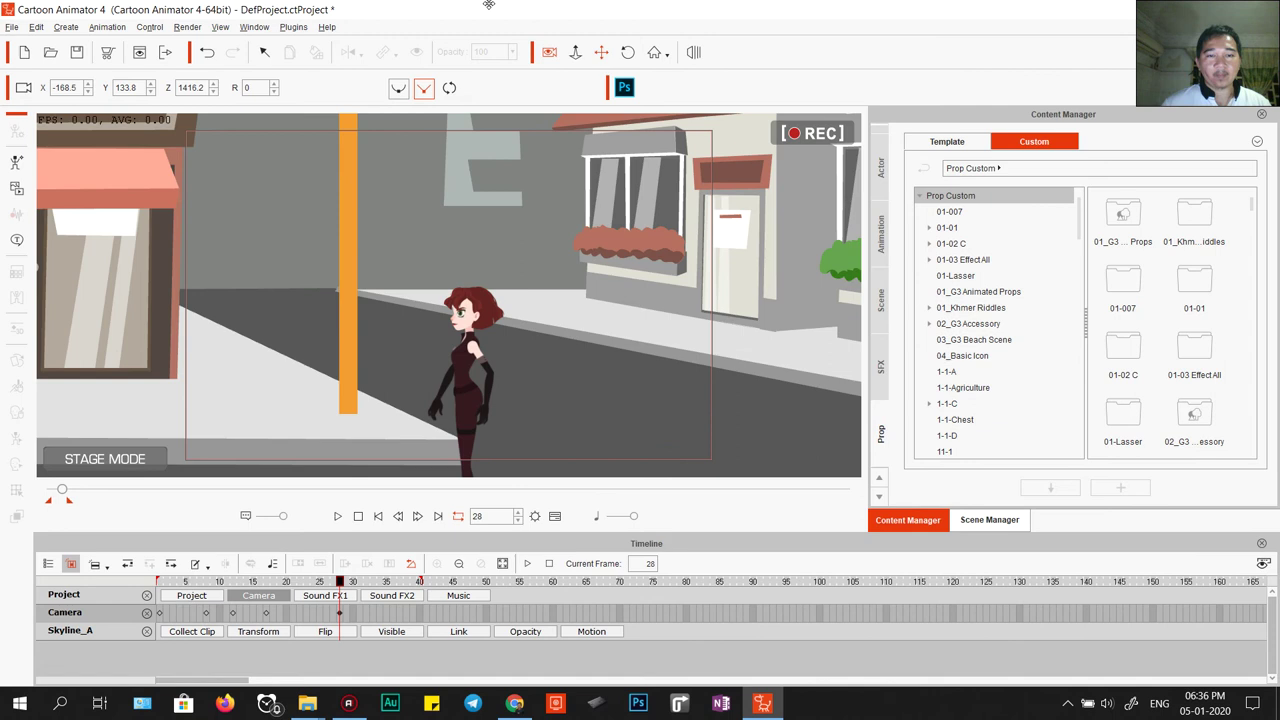
{"action": "scroll", "coordinate": [443, 297], "scroll_direction": "up", "scroll_amount": 8}
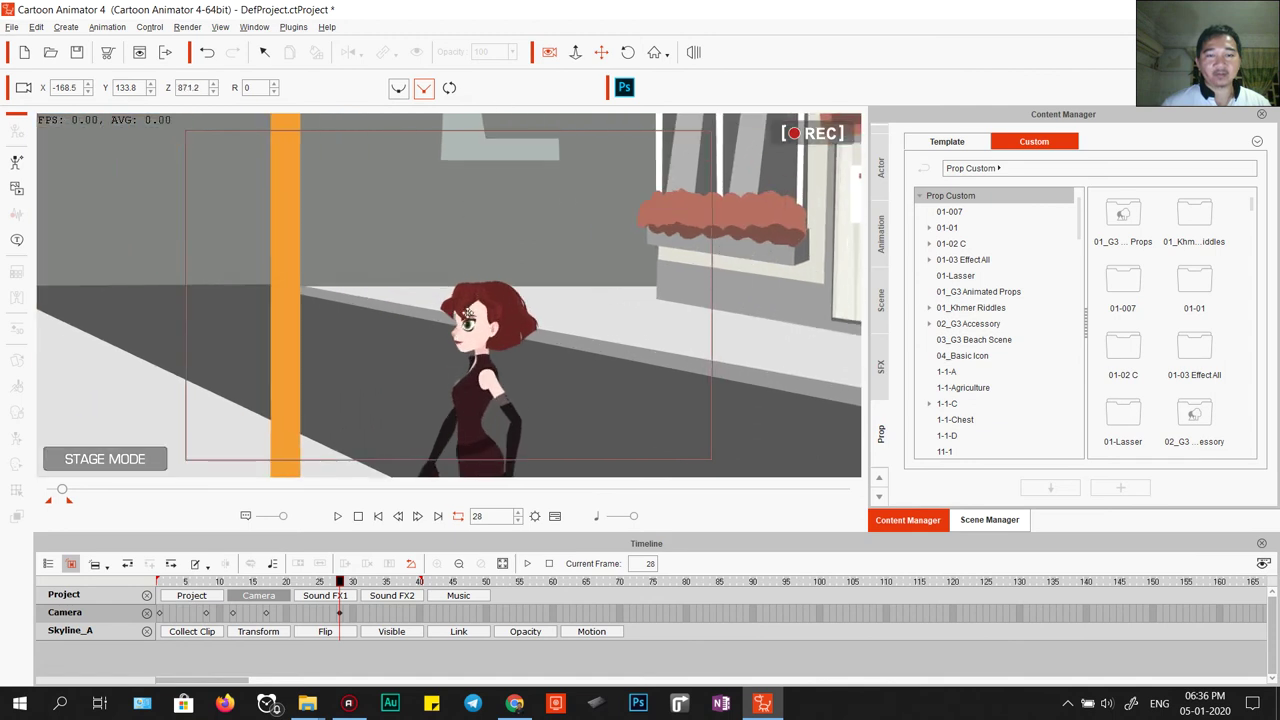
{"action": "scroll", "coordinate": [443, 297], "scroll_direction": "down", "scroll_amount": 1}
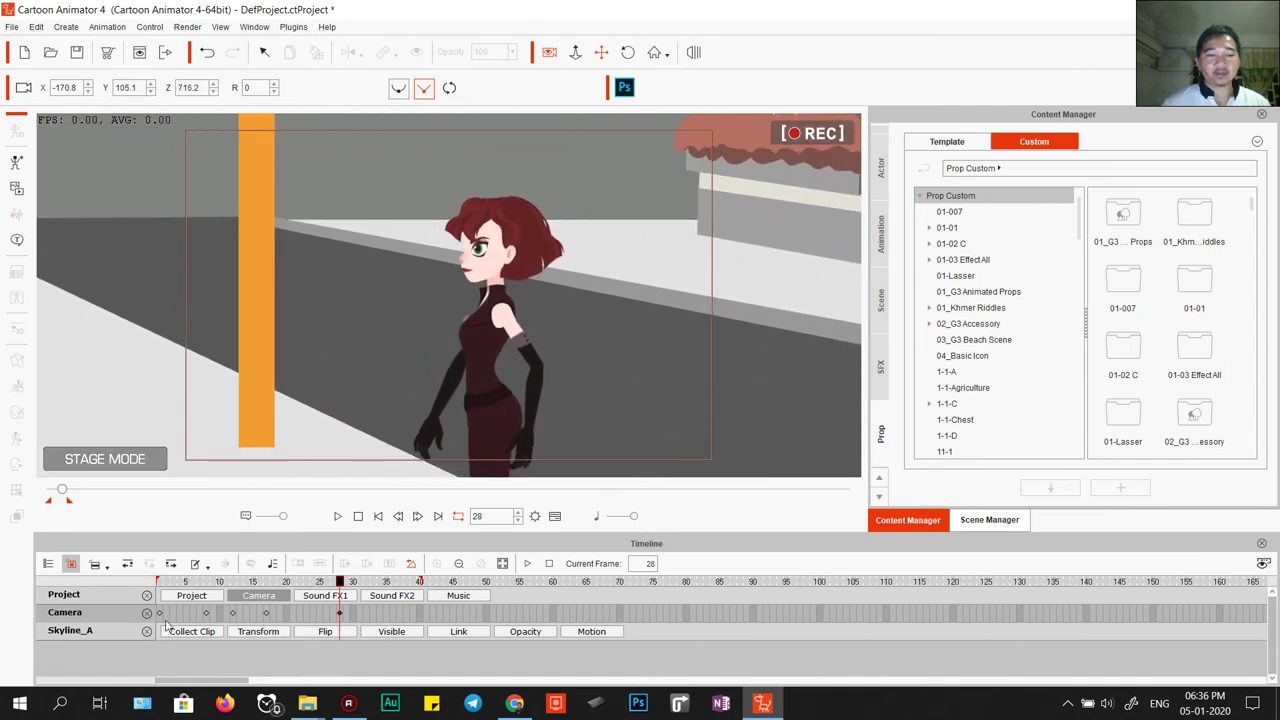
- Play the animation and scrub back toward frame 1 to review the timing of the camera moves
{"action": "key", "text": "space"}
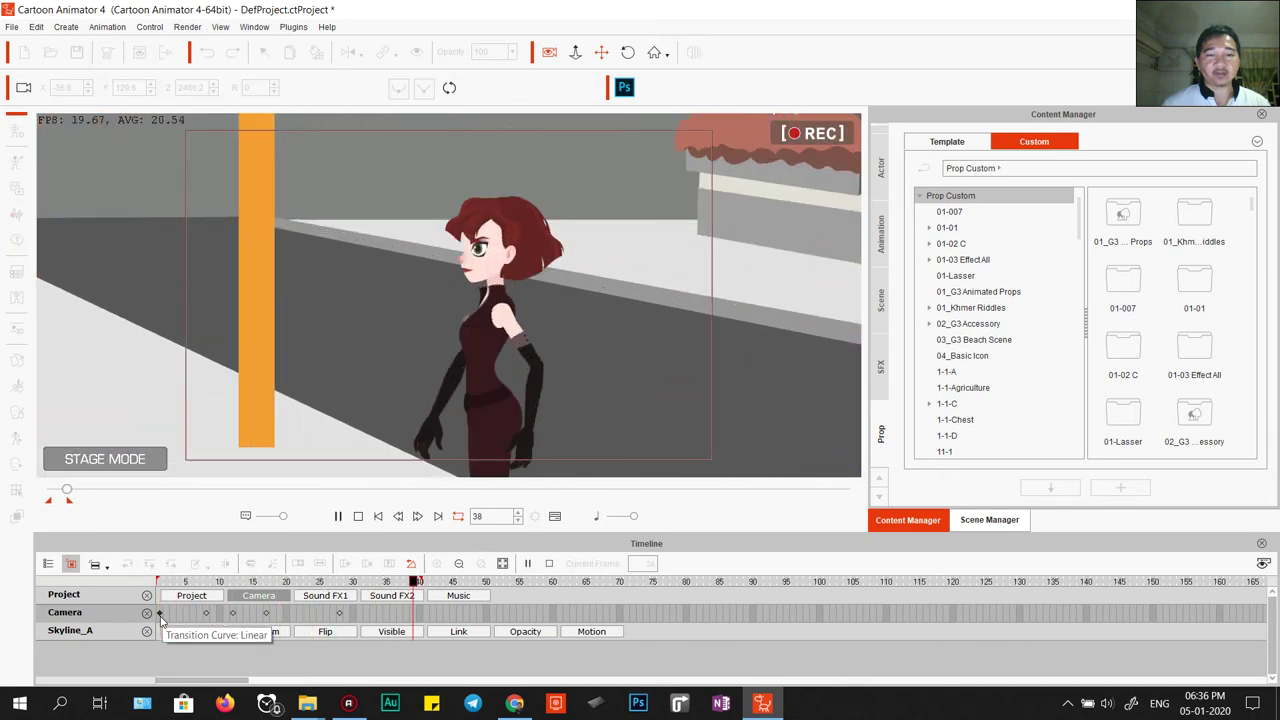
{"action": "left_click_drag", "start_coordinate": [222, 582], "coordinate": [140, 588]}
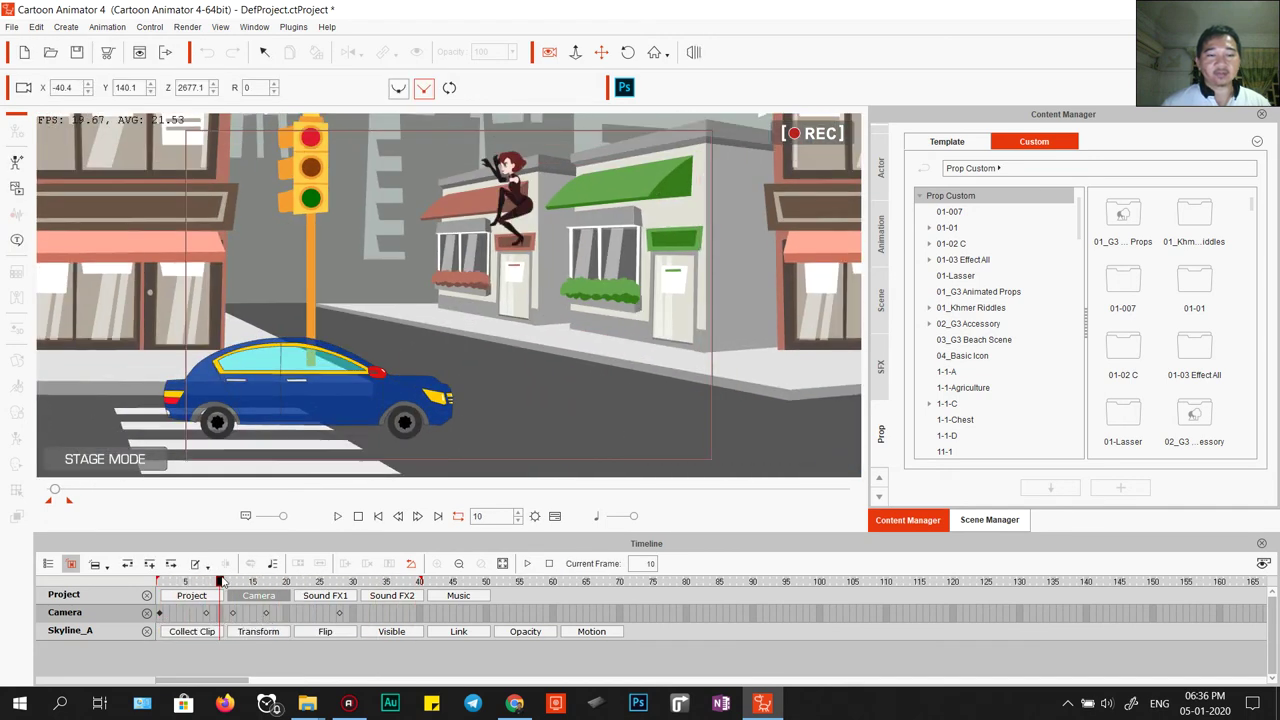
{"action": "key", "text": "space"}
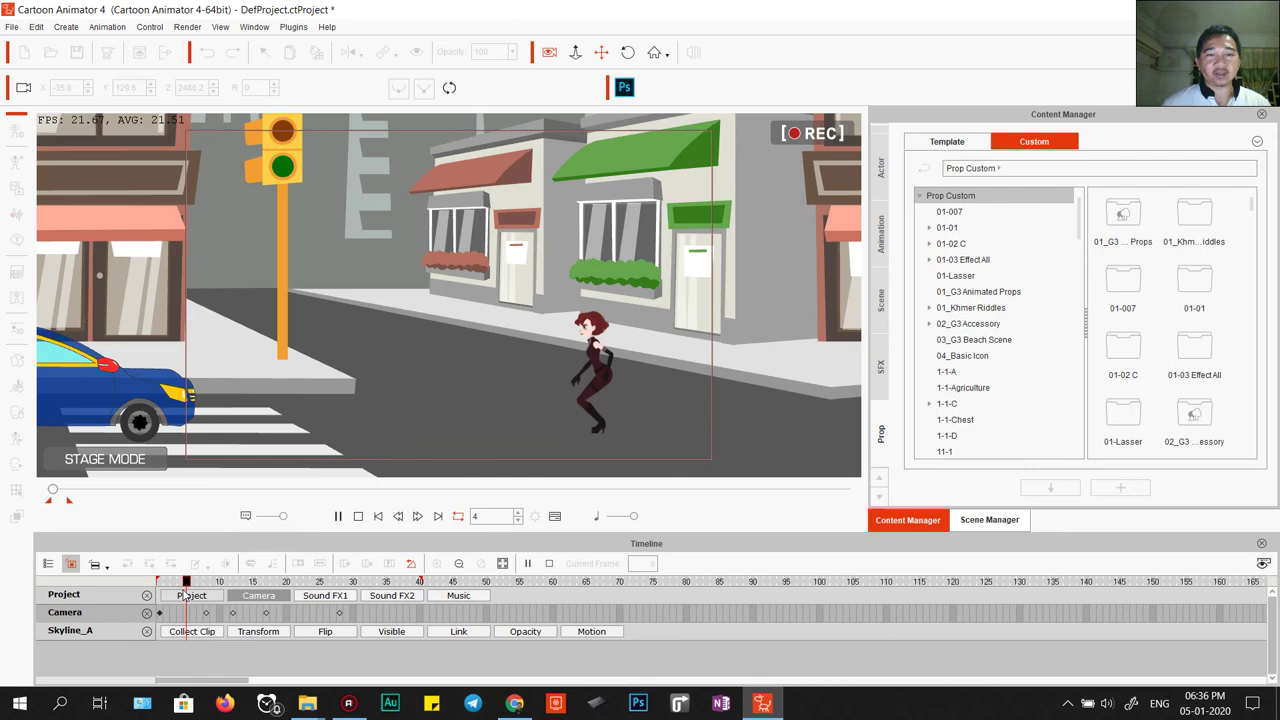
{"action": "key", "text": "space"}
- Move the frame 17 camera key to frame 21 and replay the animation to check the delayed push-in
{"action": "left_click", "coordinate": [270, 614]}
{"action": "left_click_drag", "start_coordinate": [265, 597], "coordinate": [305, 598]}
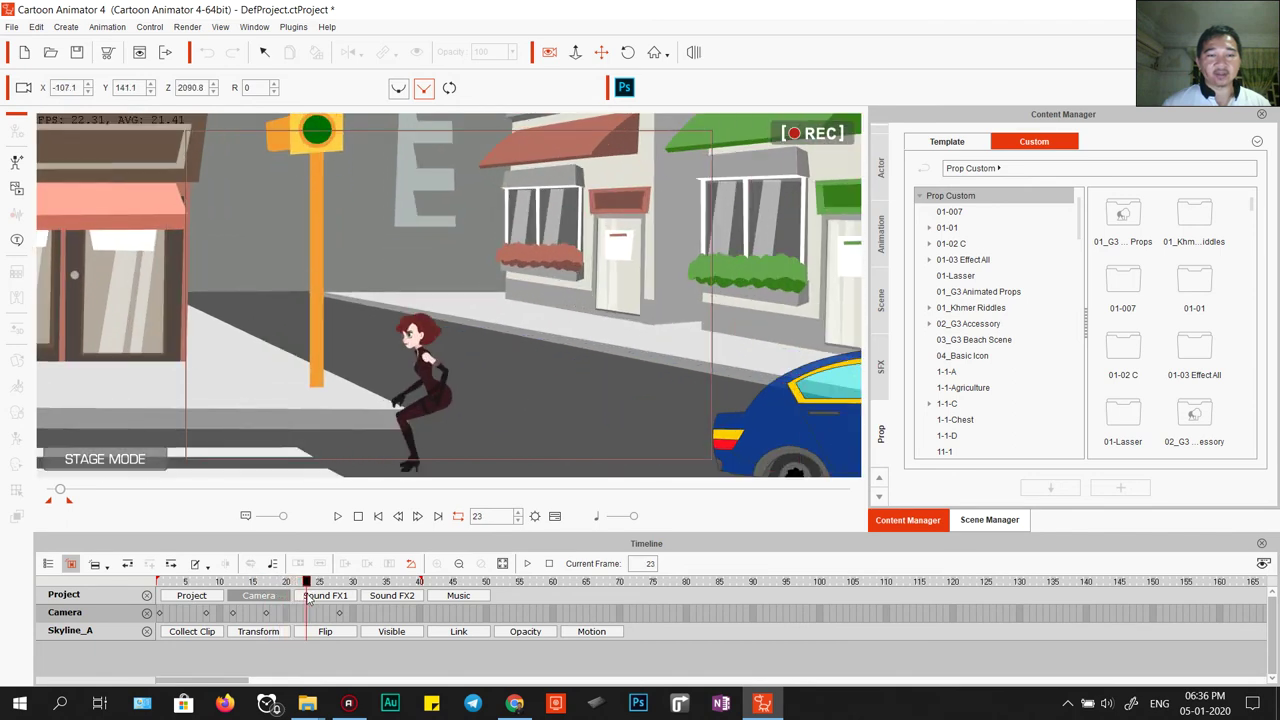
{"action": "left_click", "coordinate": [268, 614]}
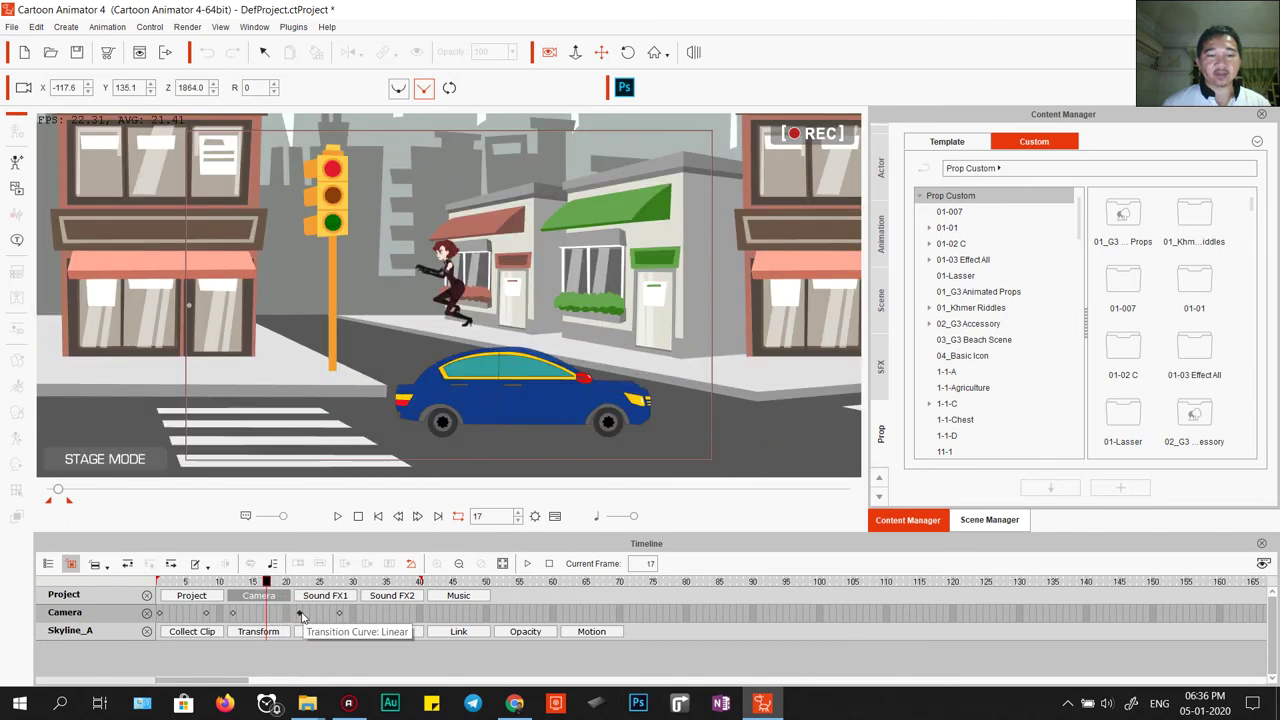
{"action": "key", "text": "space"}
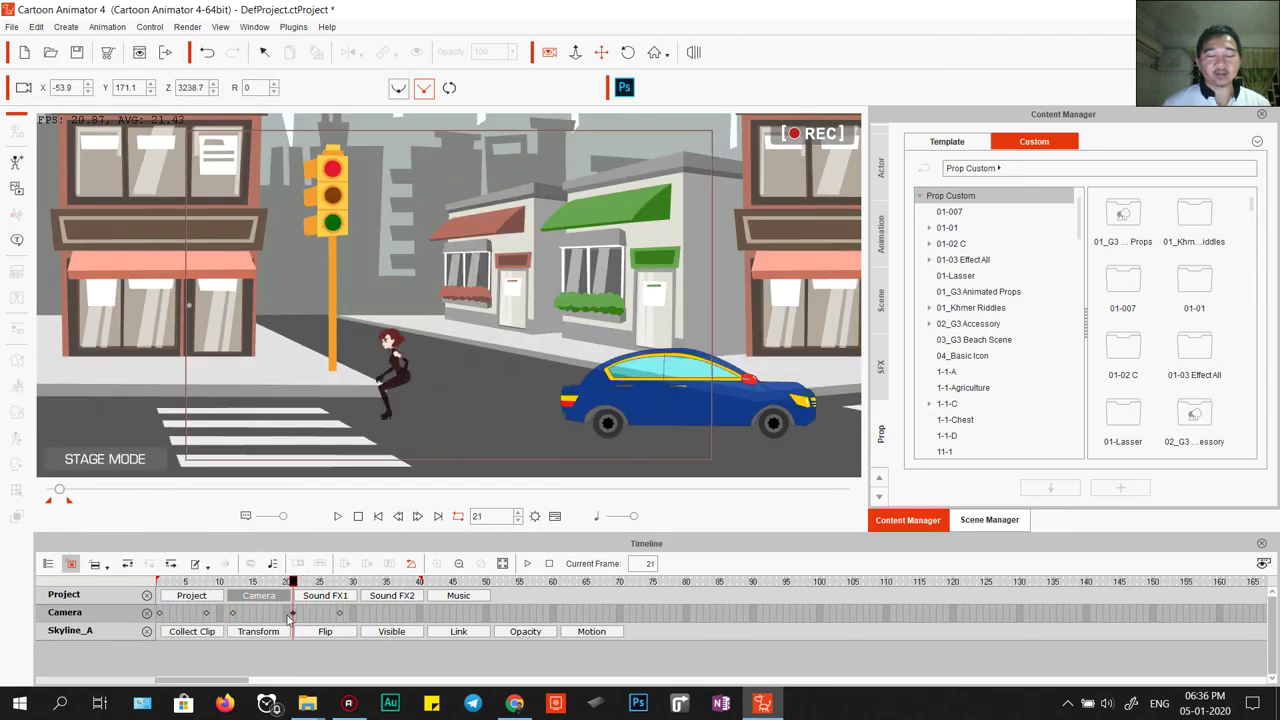
{"action": "key", "text": "space"}
{"action": "key", "text": "space"}
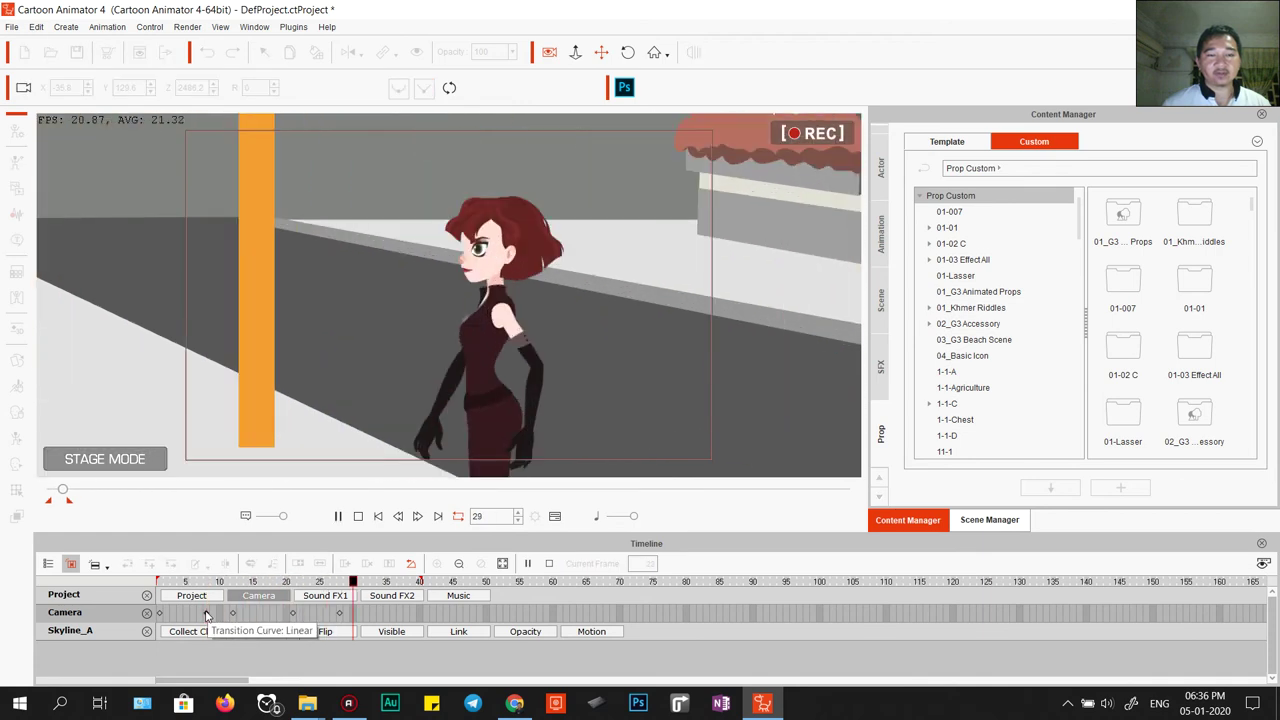
{"action": "key", "text": "space"}
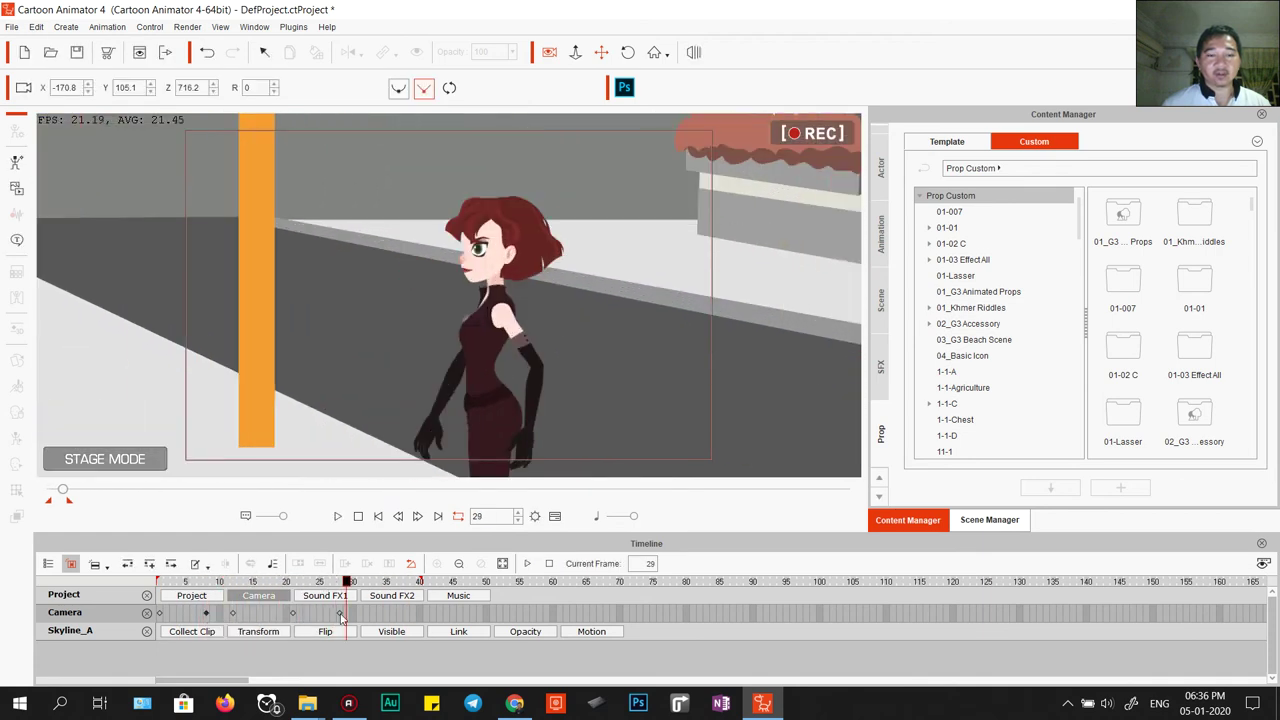
- Move the last two camera keys to frames 26 and 32 and replay the animation from frame 1
{"action": "left_click", "coordinate": [336, 613]}
{"action": "left_click_drag", "start_coordinate": [330, 600], "coordinate": [294, 598]}
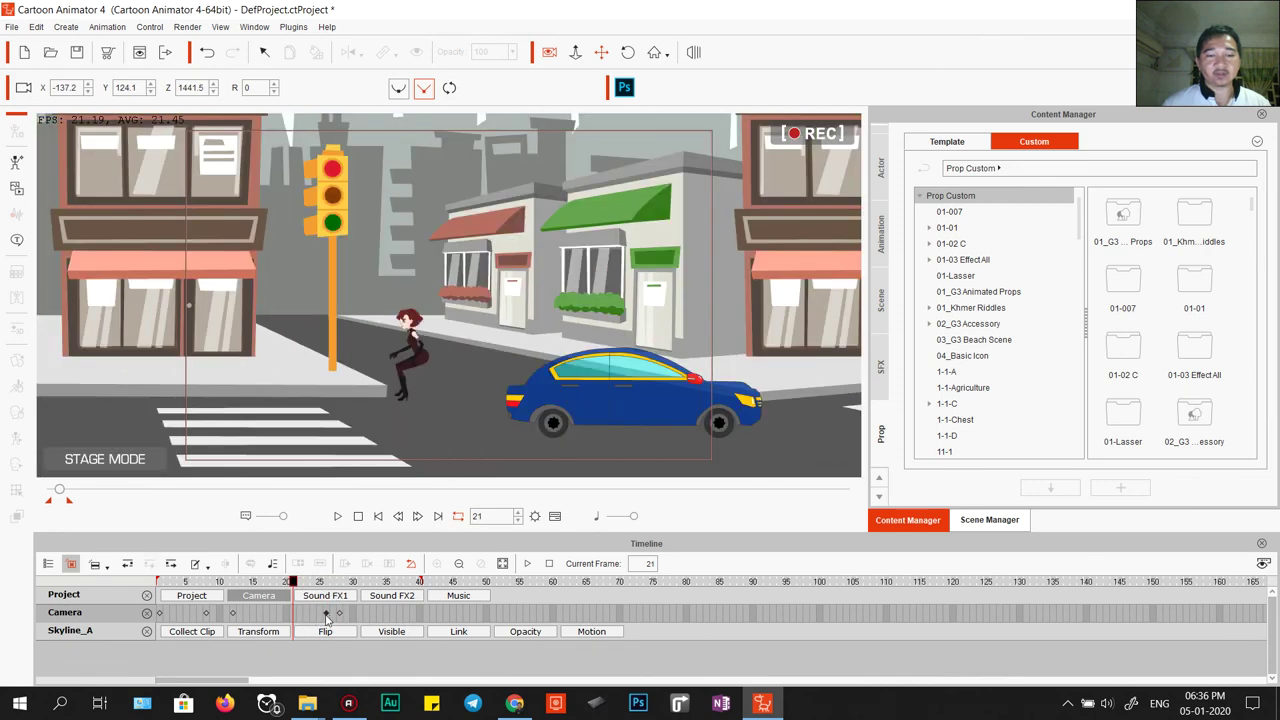
{"action": "left_click", "coordinate": [342, 615]}
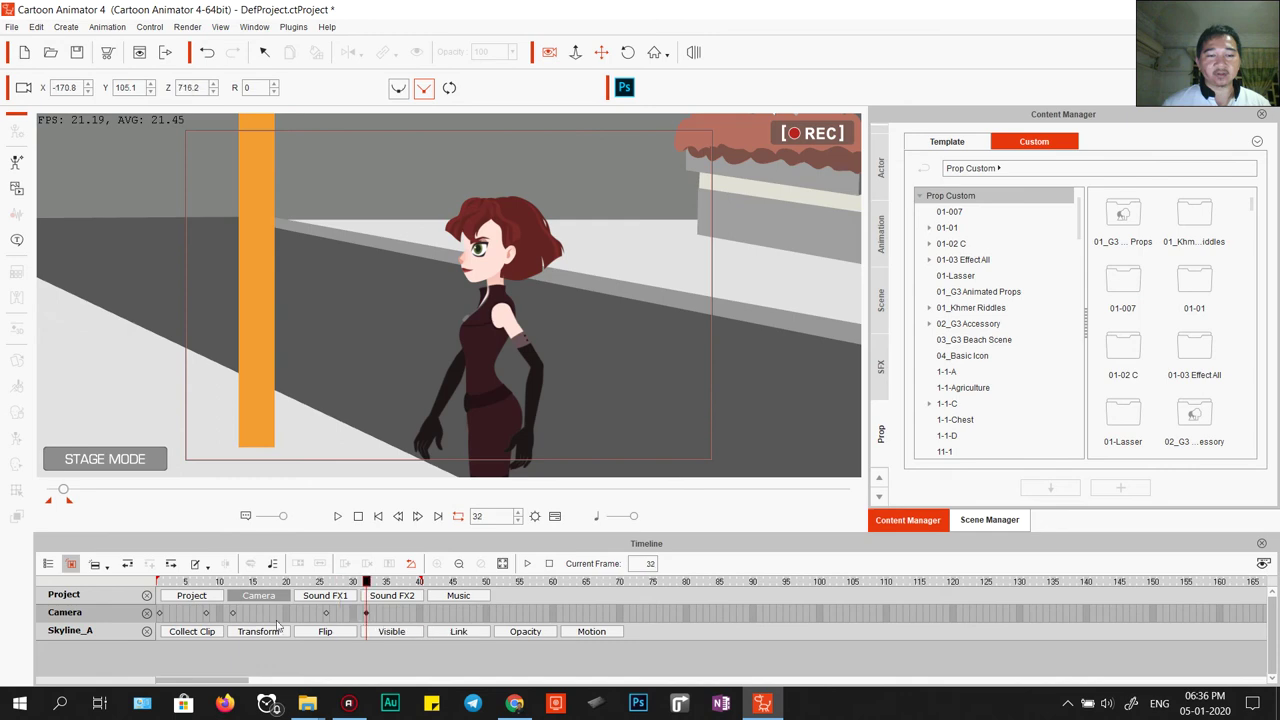
{"action": "left_click", "coordinate": [160, 614]}
{"action": "key", "text": "space"}
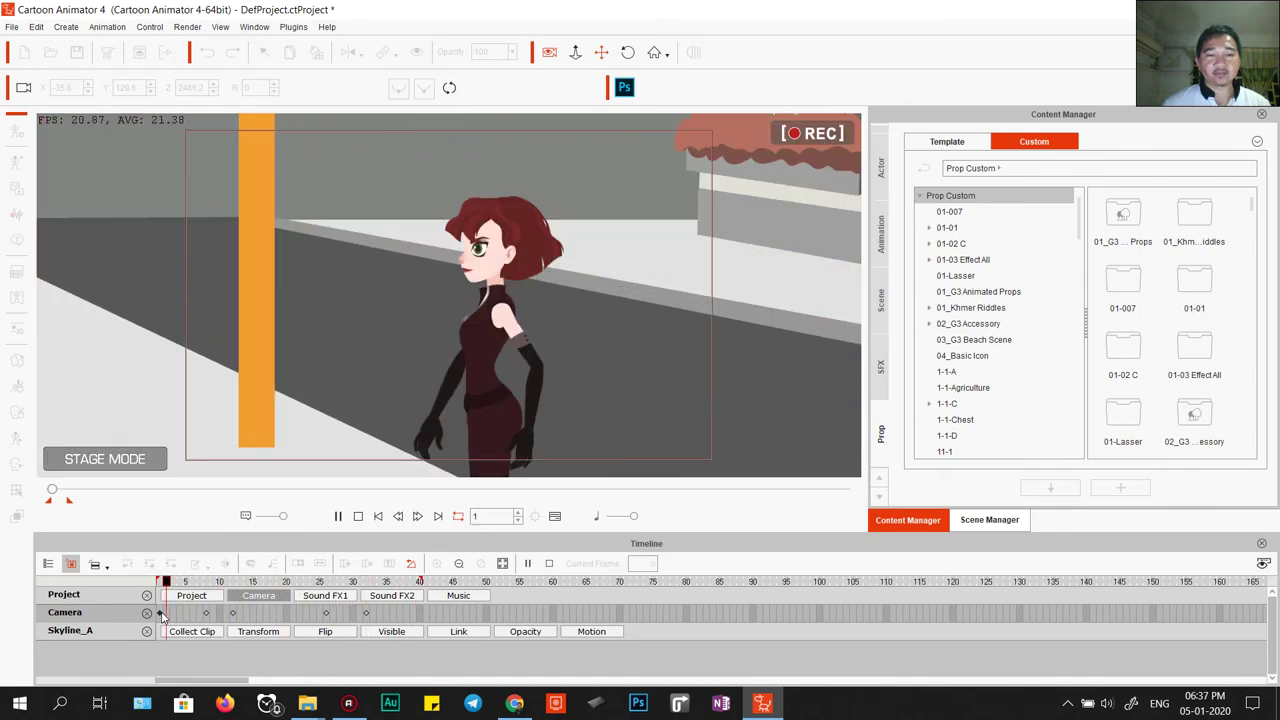
{"action": "key", "text": "space"}
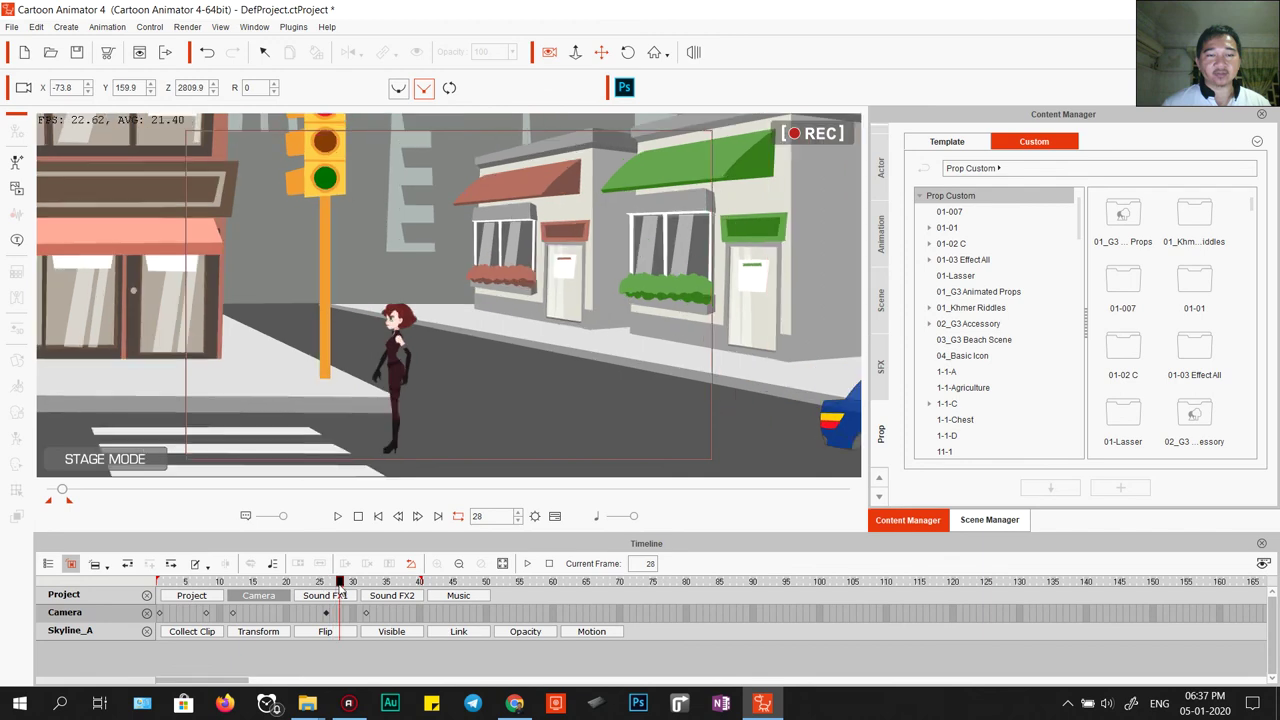
- Move the last two camera keys to frames 28 and 38, and extend the playback end to about frame 57 for review
{"action": "left_click_drag", "start_coordinate": [325, 616], "coordinate": [400, 619]}
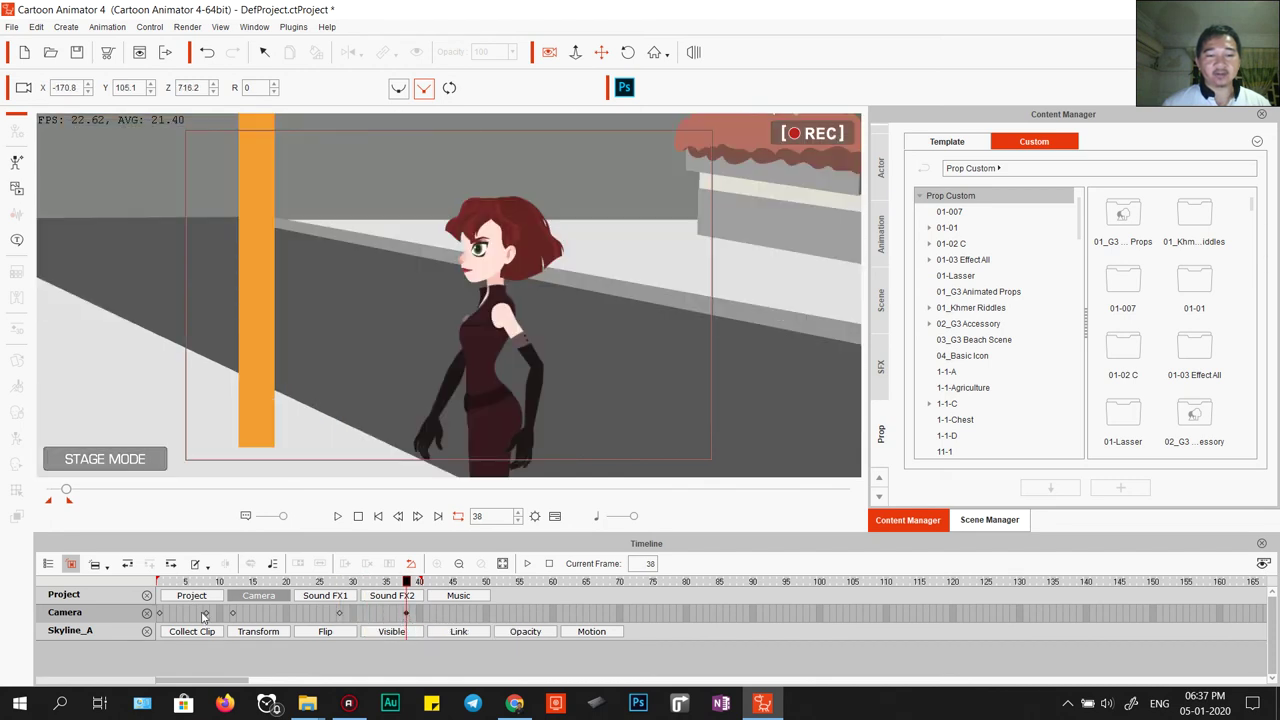
{"action": "key", "text": "space"}
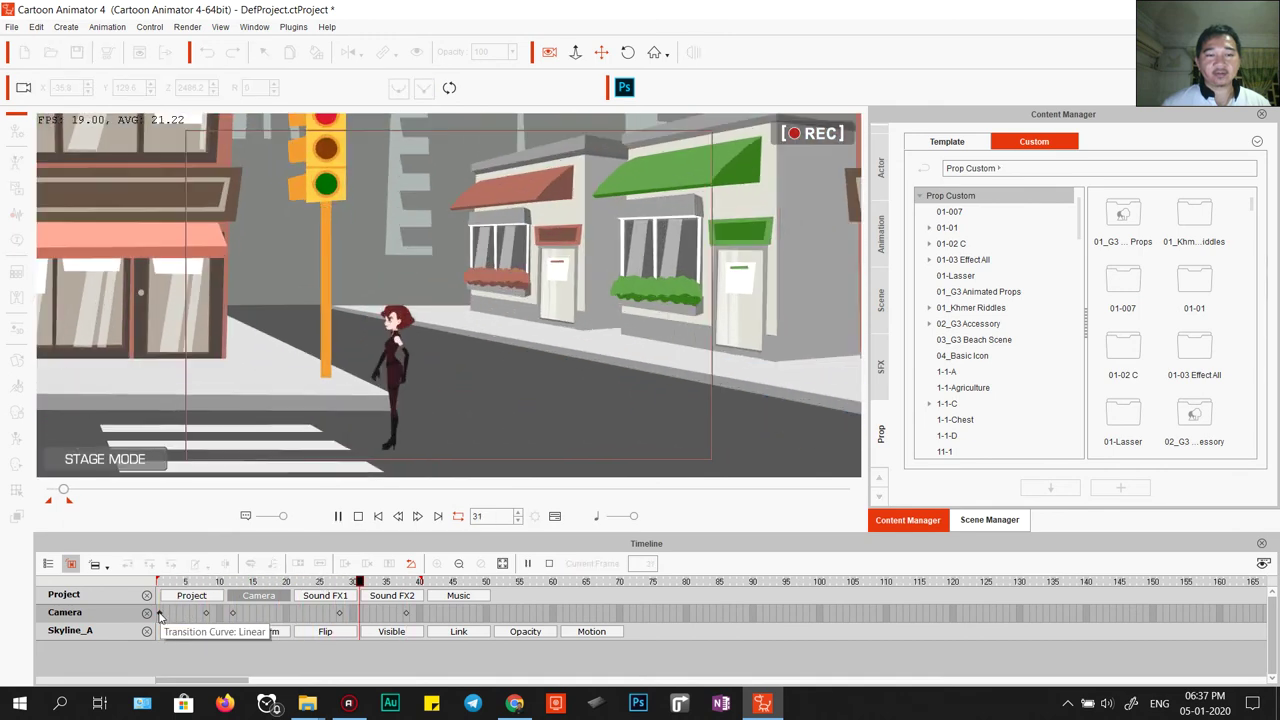
{"action": "key", "text": "space"}
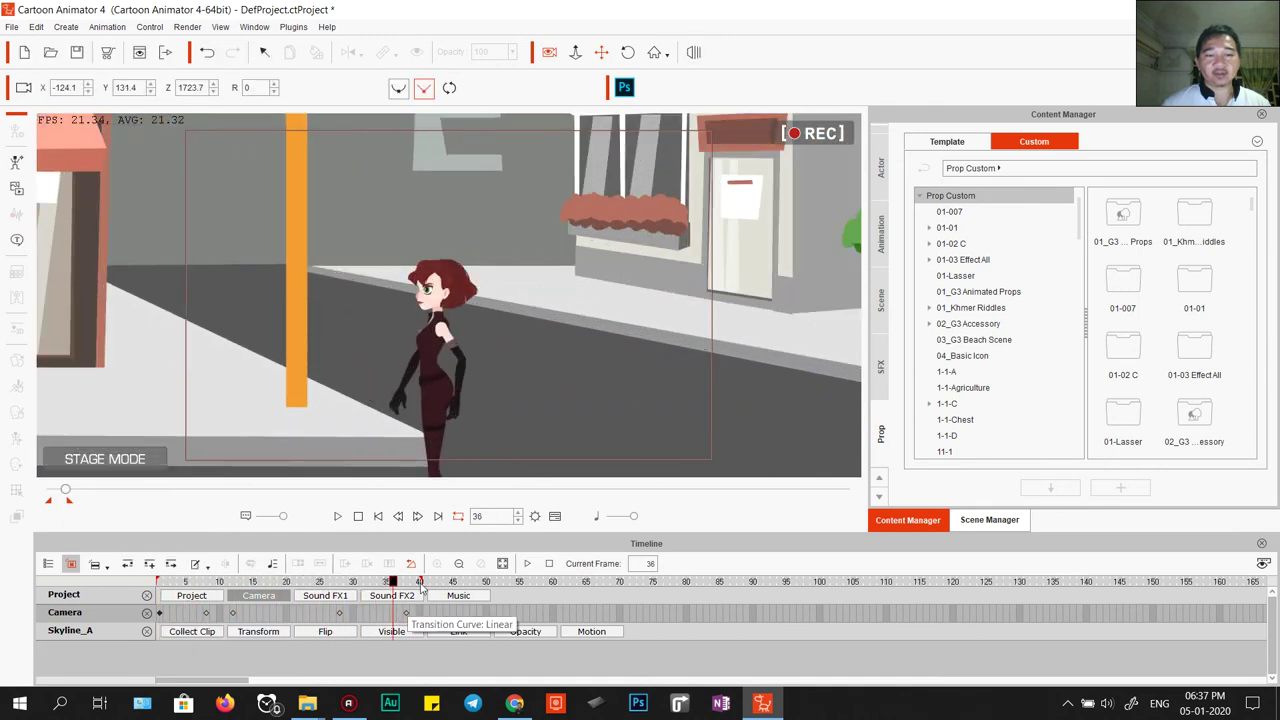
{"action": "key", "text": "space"}
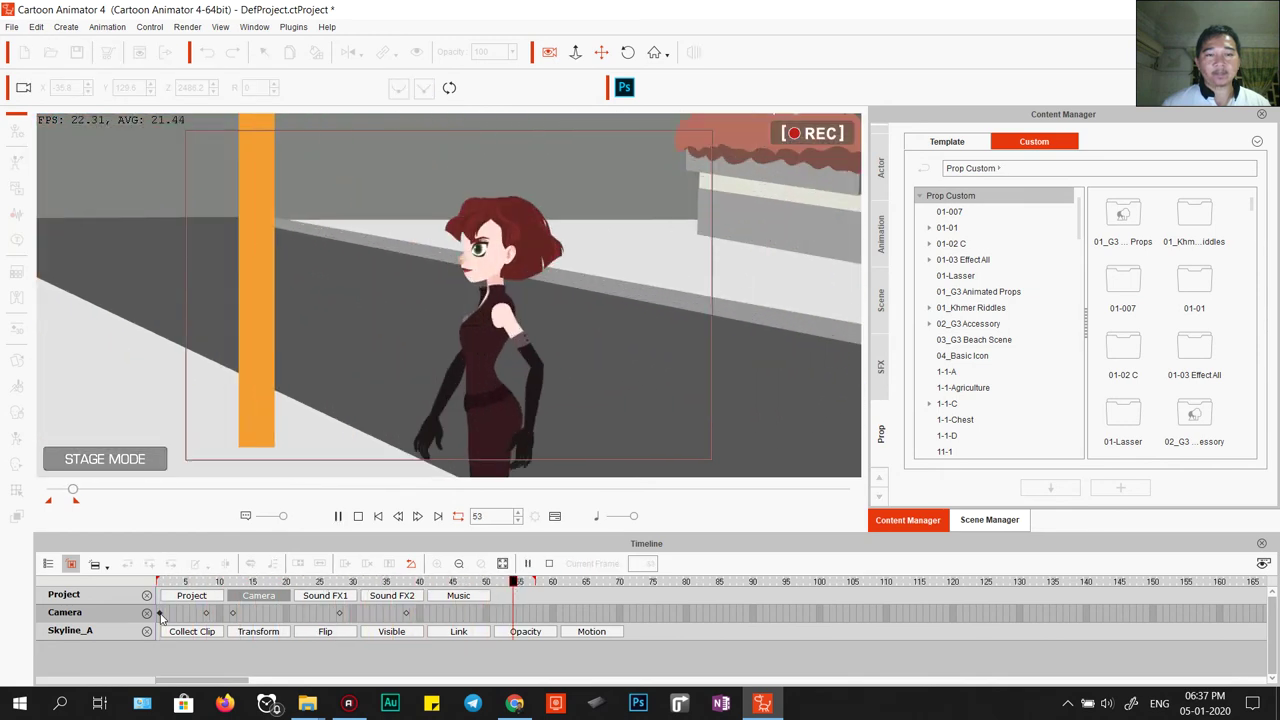
{"action": "key", "text": "space"}
- Move the last camera key to frame 44 and replay the slower push-in on Red_S2
{"action": "left_click_drag", "start_coordinate": [406, 613], "coordinate": [446, 613]}
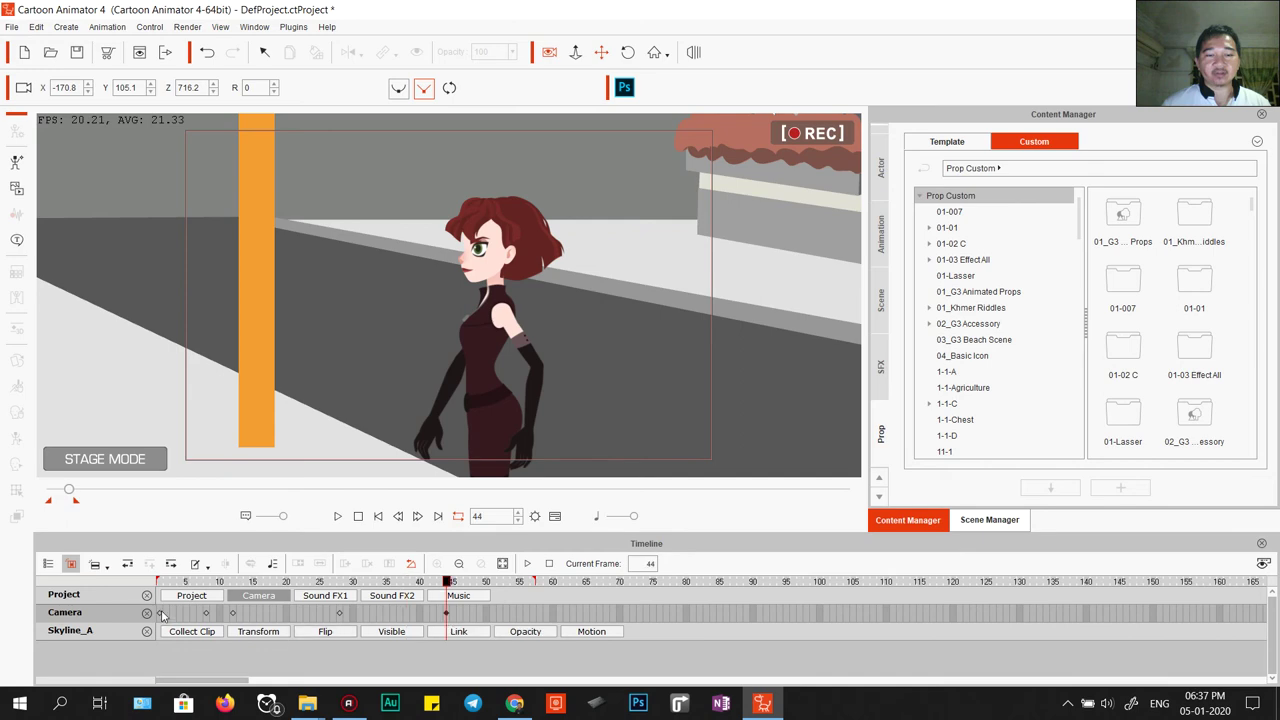
{"action": "key", "text": "space"}
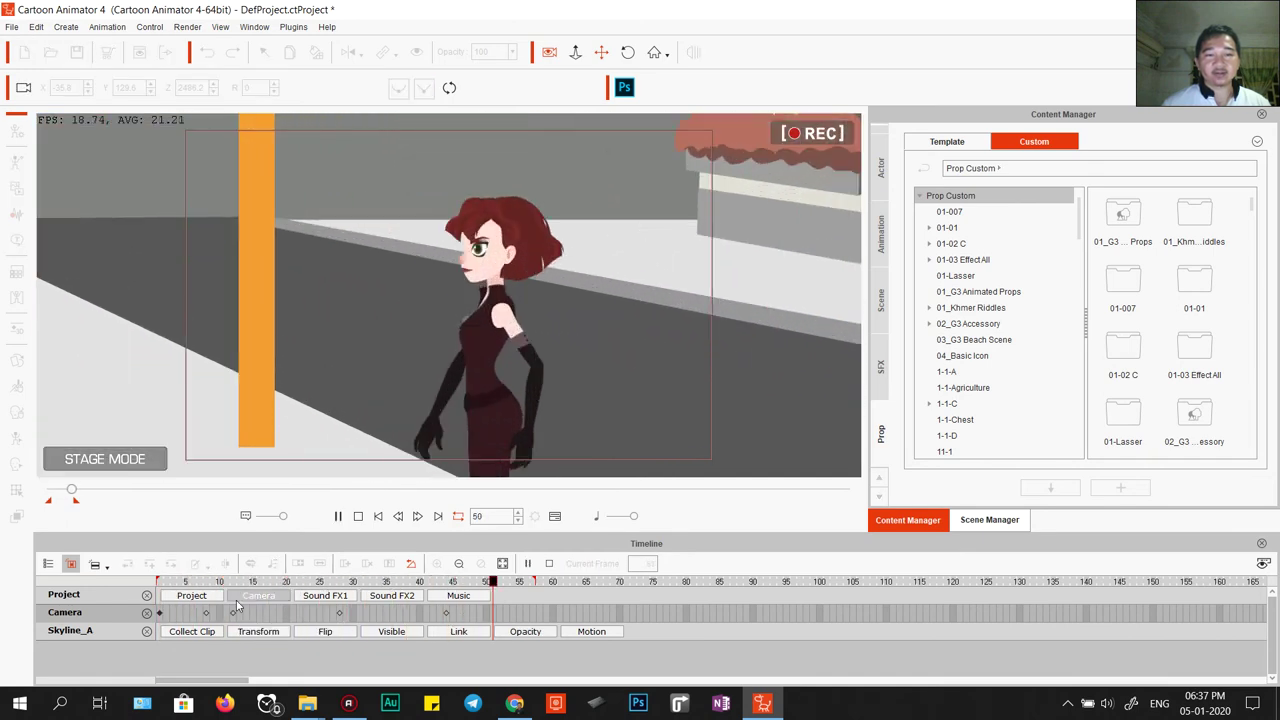
{"action": "key", "text": "space"}
- Move the last camera key to frame 51 and replay the animation
{"action": "left_click_drag", "start_coordinate": [443, 614], "coordinate": [492, 613]}
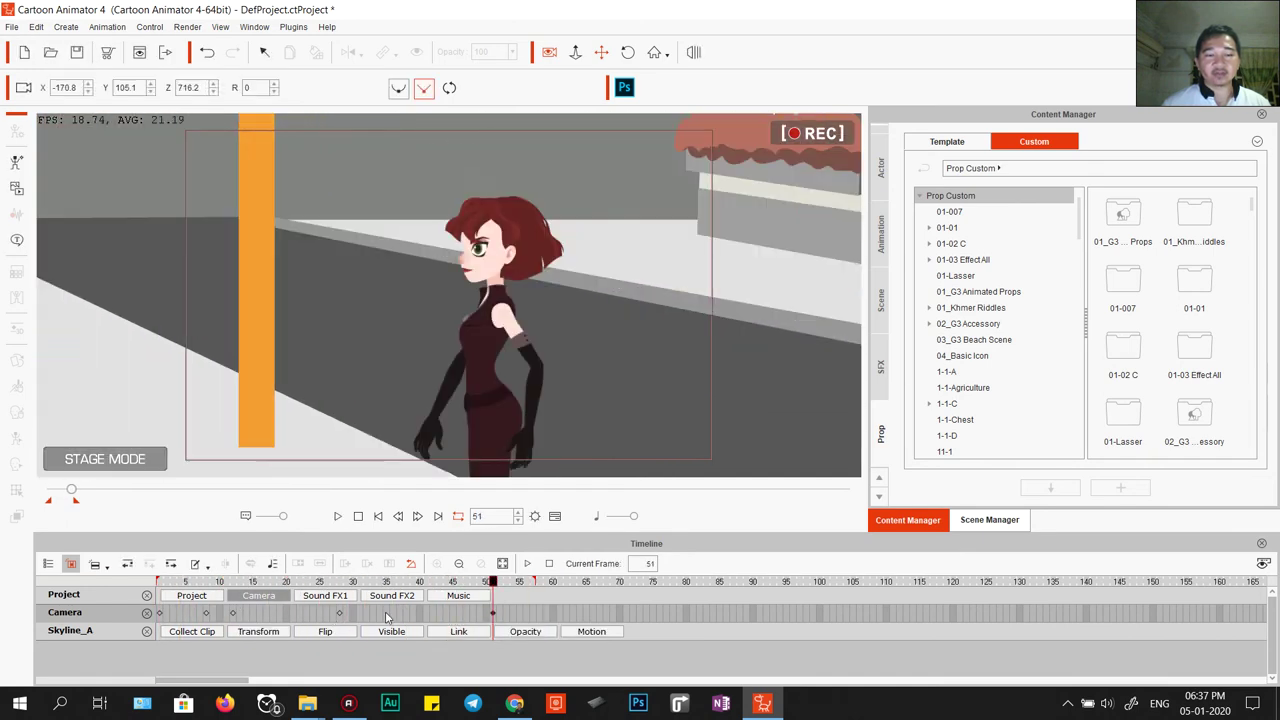
{"action": "key", "text": "space"}
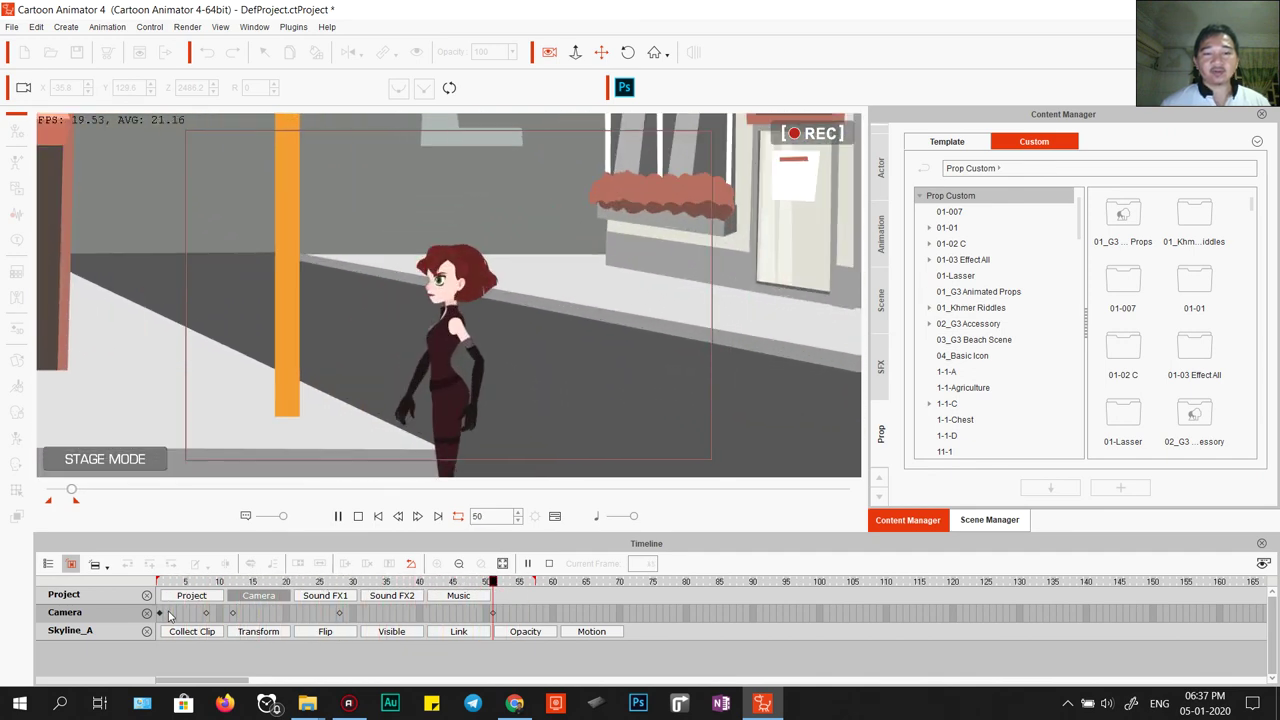
{"action": "key", "text": "space"}
- Show the project's music track and insert Beach_Disco.mp3 at frame 1 as background music
{"action": "left_click", "coordinate": [458, 595]}
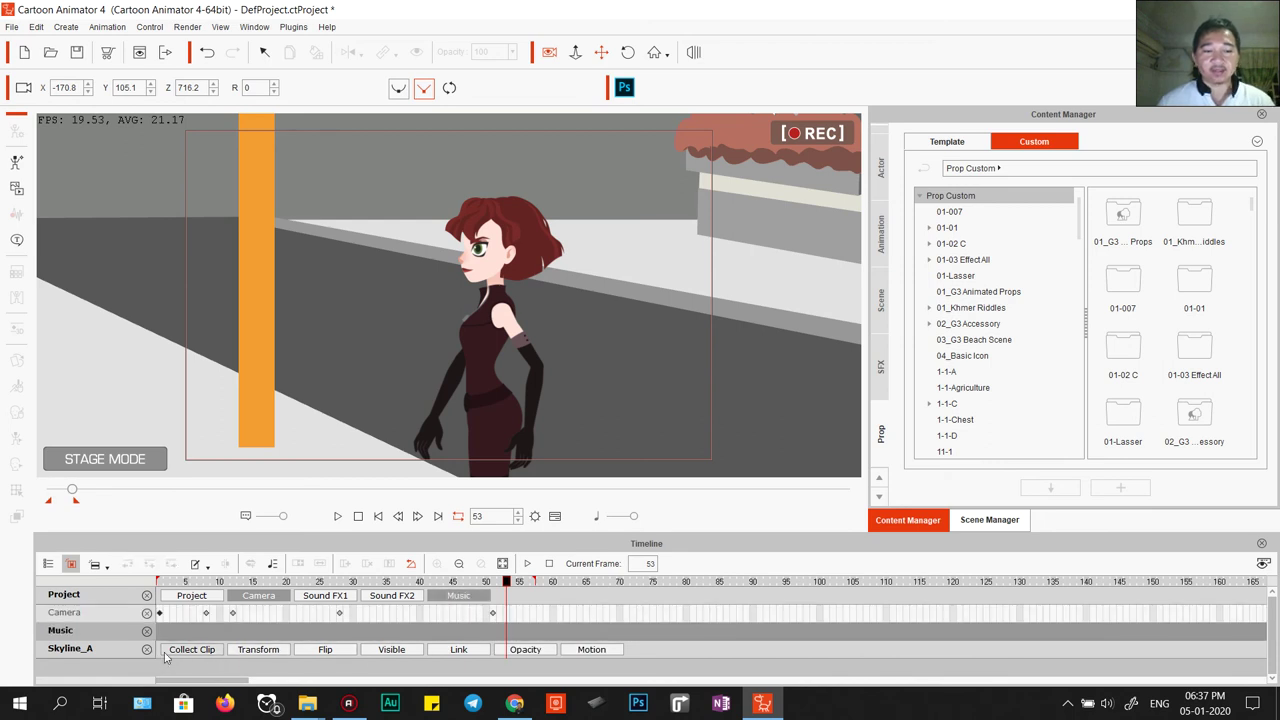
{"action": "left_click", "coordinate": [158, 613]}
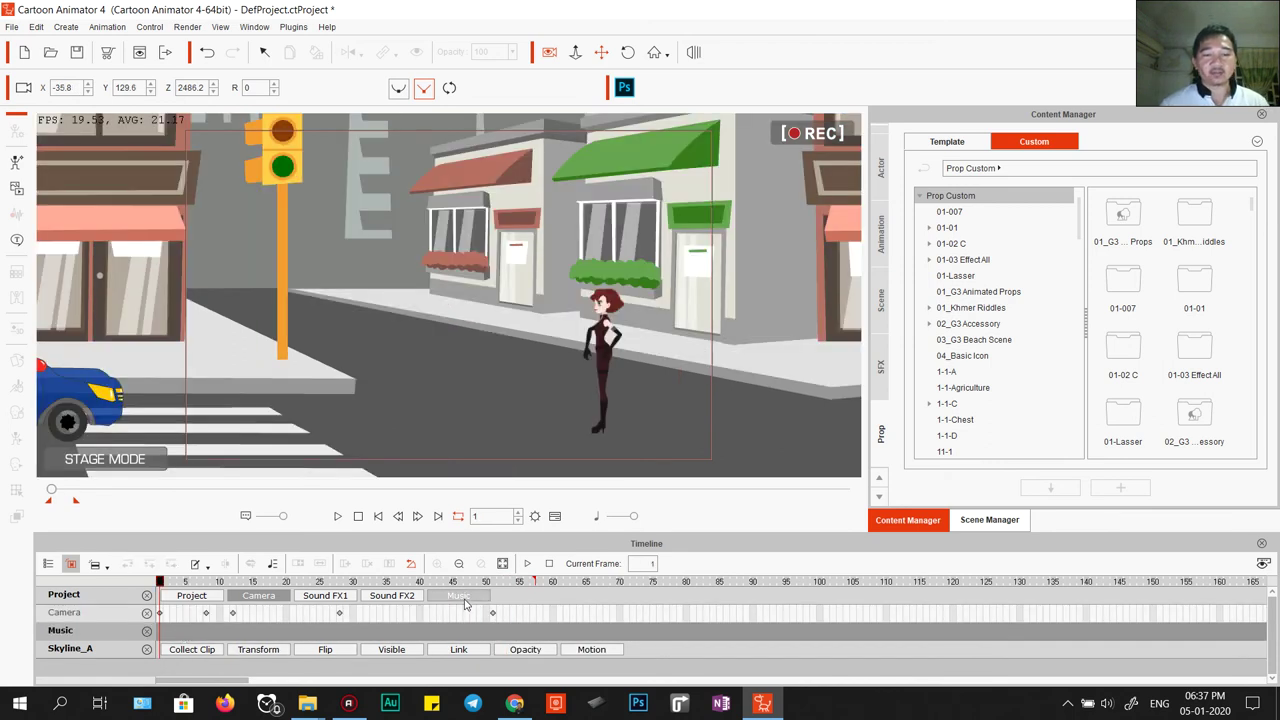
{"action": "double_click", "coordinate": [161, 635]}
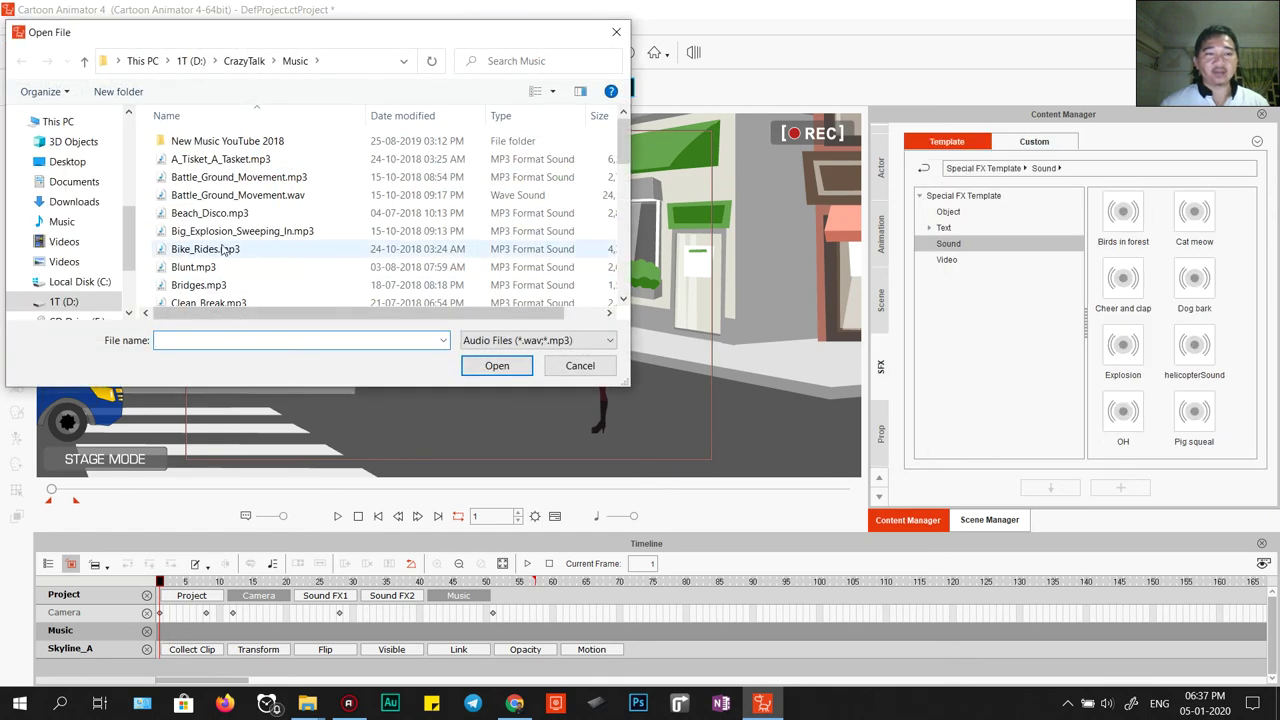
{"action": "left_click", "coordinate": [225, 213]}
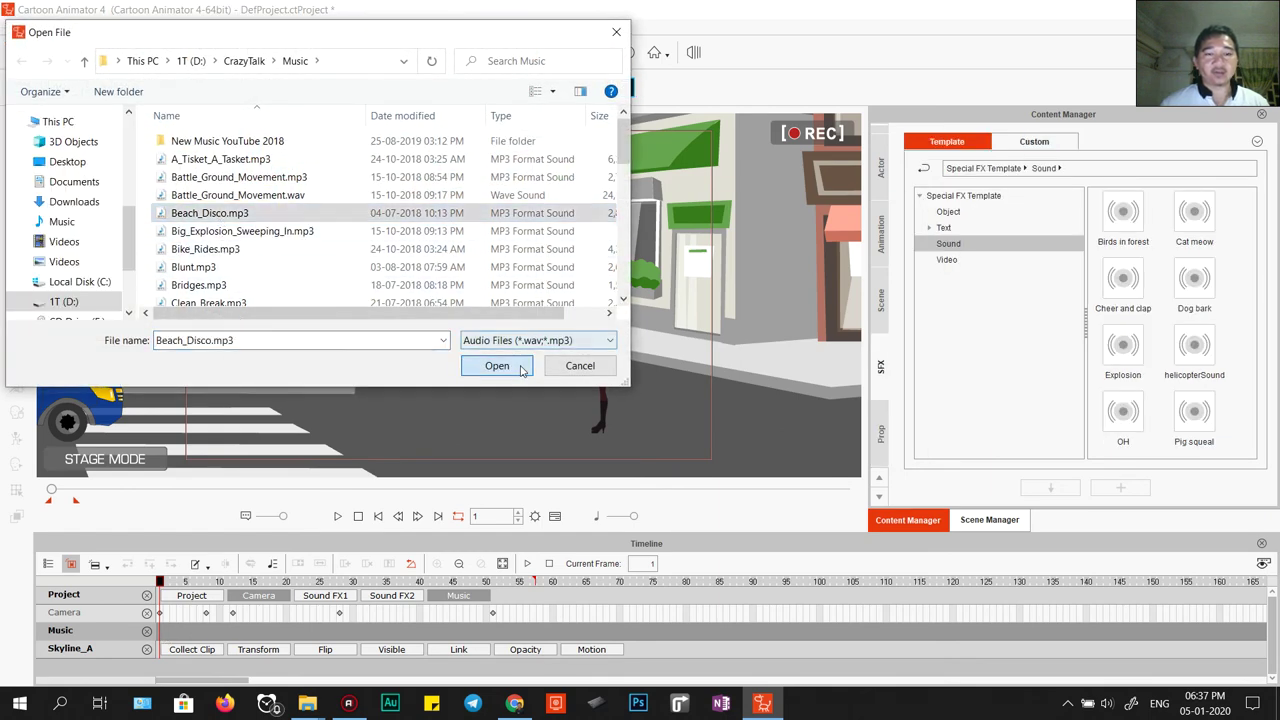
{"action": "left_click", "coordinate": [497, 366]}
- Play the animation with the background music, then stop it and return to frame 1
{"action": "key", "text": "space"}
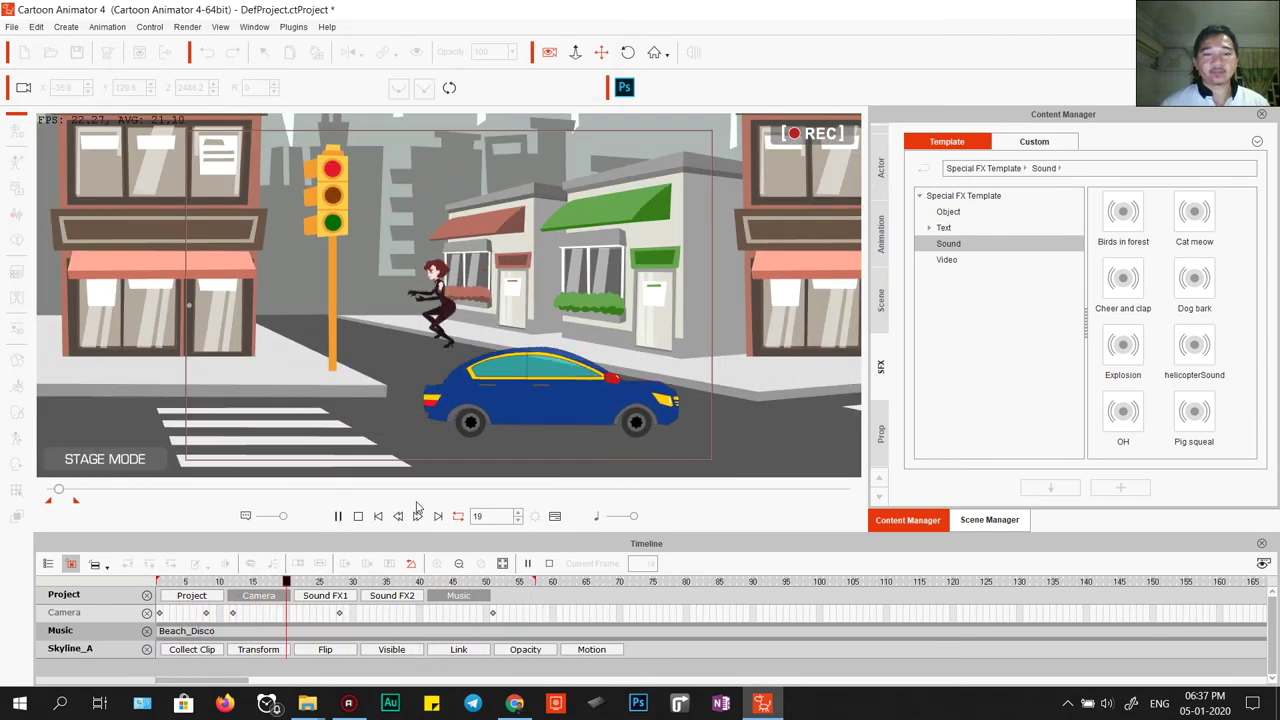
{"action": "key", "text": "space"}
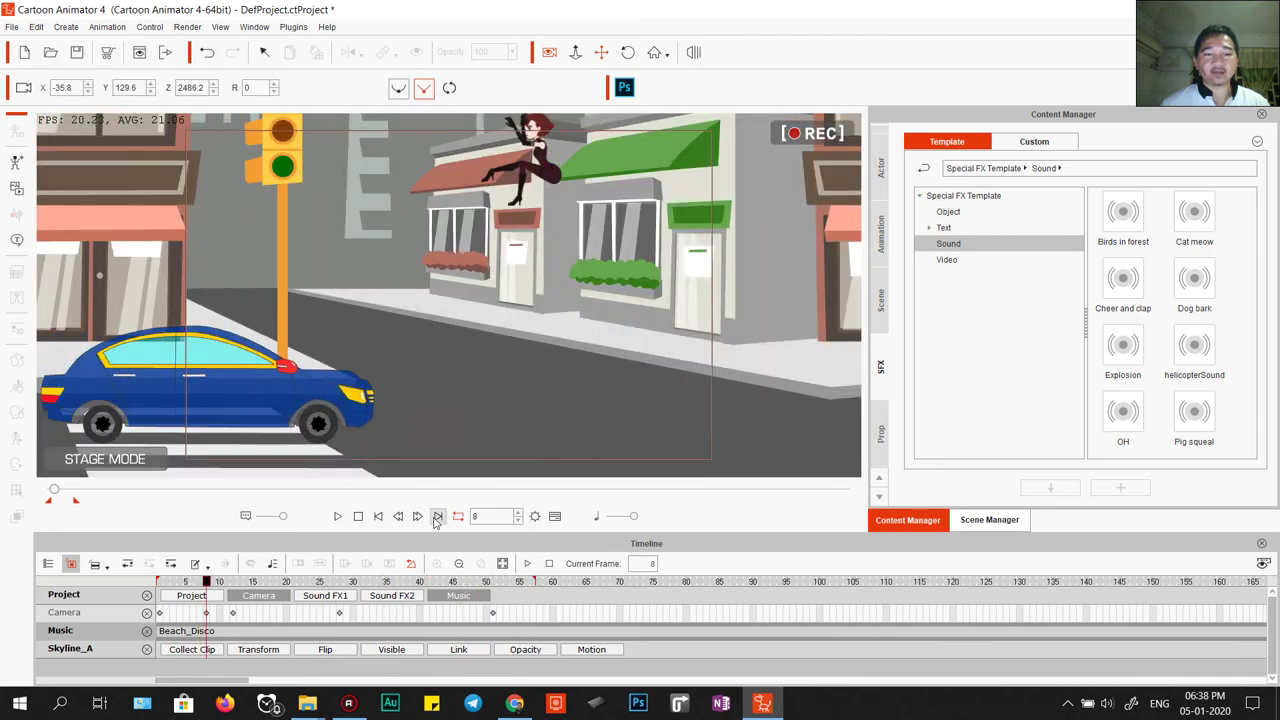
{"action": "left_click", "coordinate": [359, 517]}
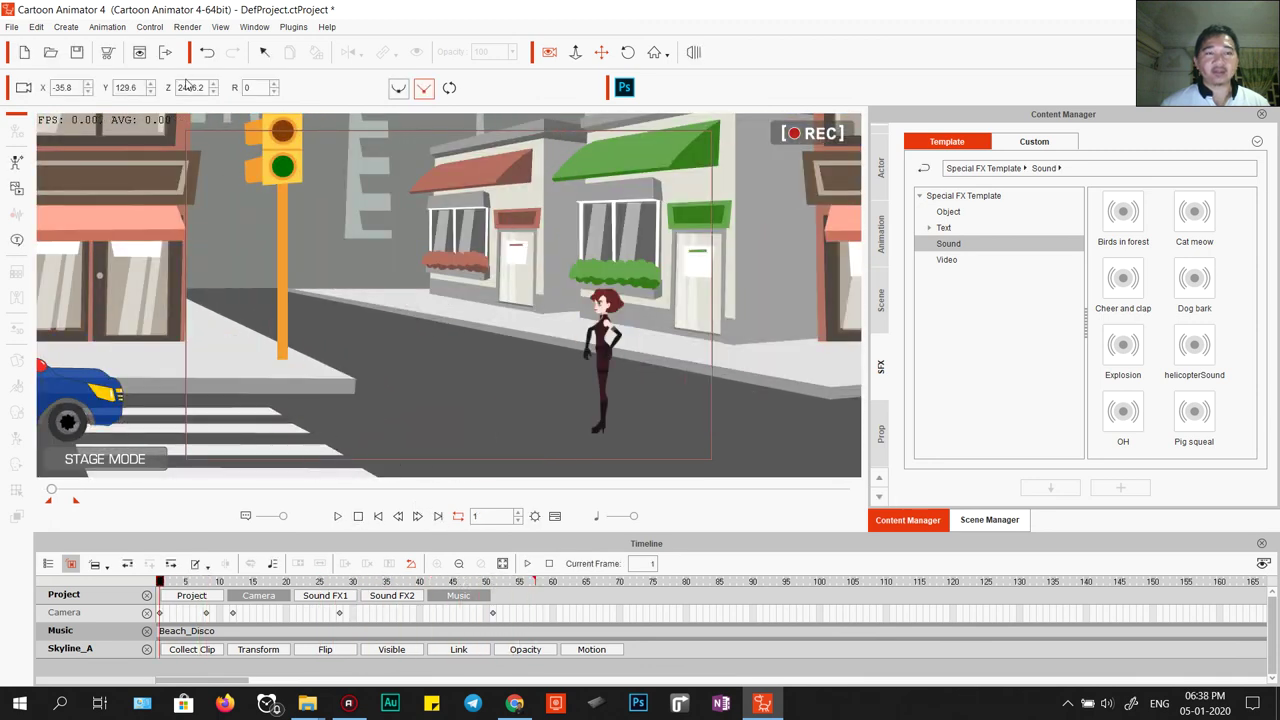
- Open the video render settings and set the format to MP4 and the frame size to HD 1080p (1920x1080)
{"action": "left_click", "coordinate": [166, 54]}
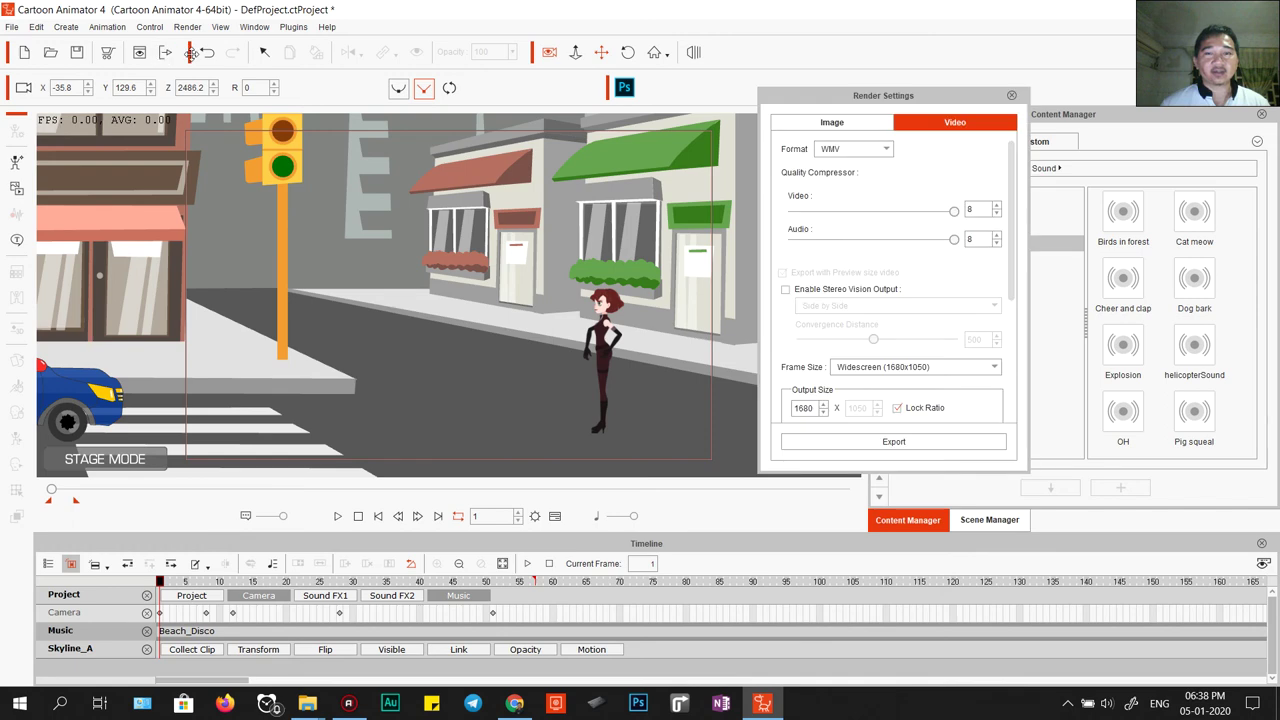
{"action": "left_click", "coordinate": [866, 150]}
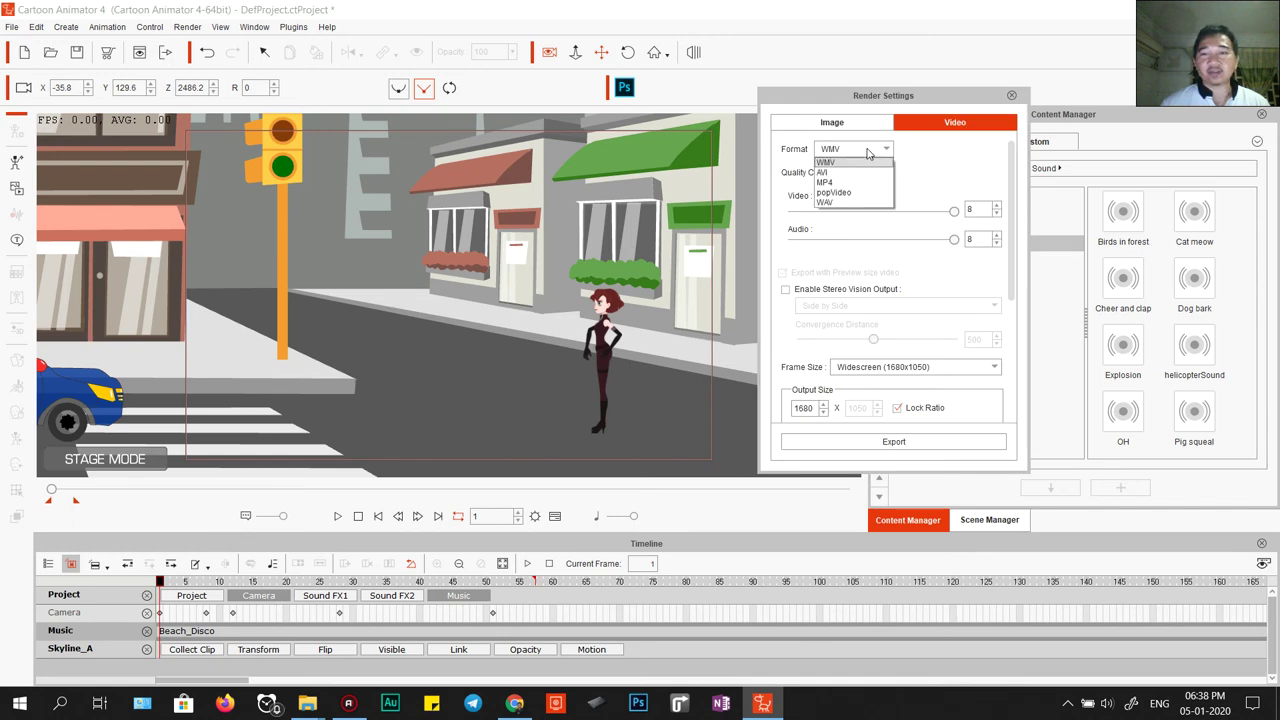
{"action": "left_click", "coordinate": [835, 183]}
{"action": "left_click", "coordinate": [960, 367]}
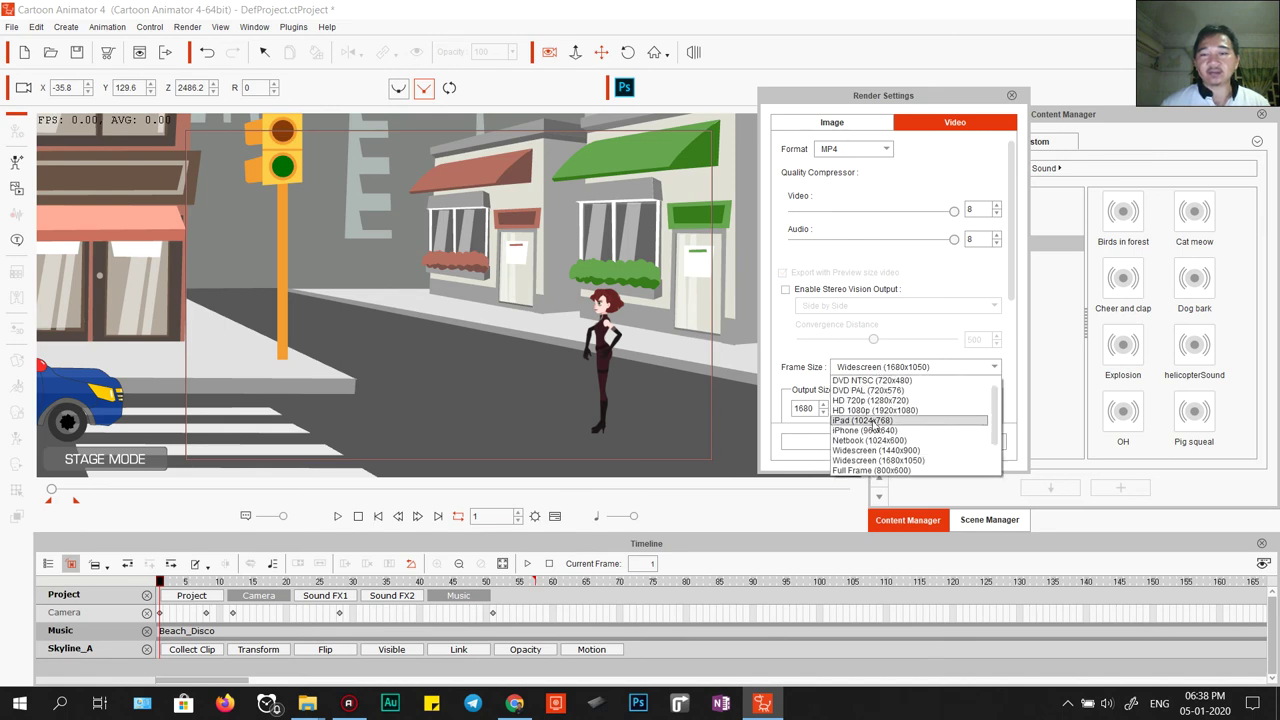
{"action": "left_click", "coordinate": [884, 411]}
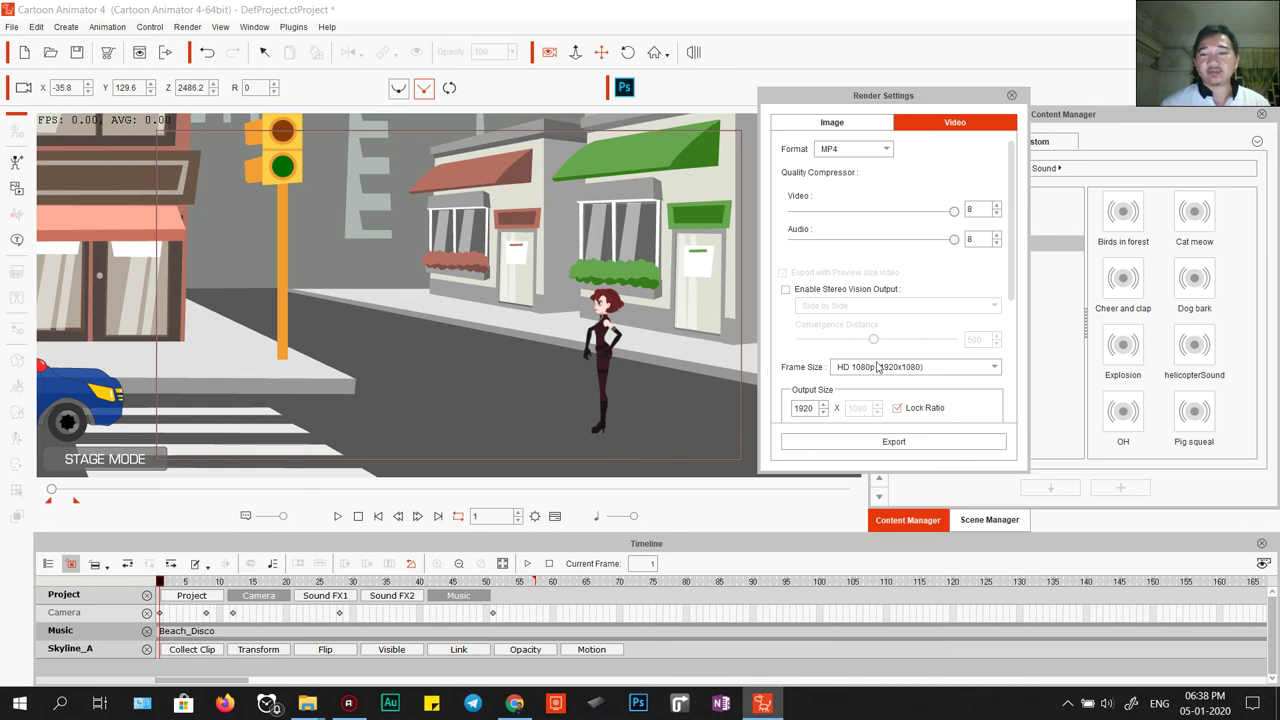
- Try the iPad (1024x768) and iPhone (960x640) frame sizes, then restore HD 1080p (1920x1080)
{"action": "left_click", "coordinate": [877, 369]}
{"action": "left_click", "coordinate": [873, 417]}
{"action": "left_click", "coordinate": [894, 367]}
{"action": "left_click", "coordinate": [878, 430]}
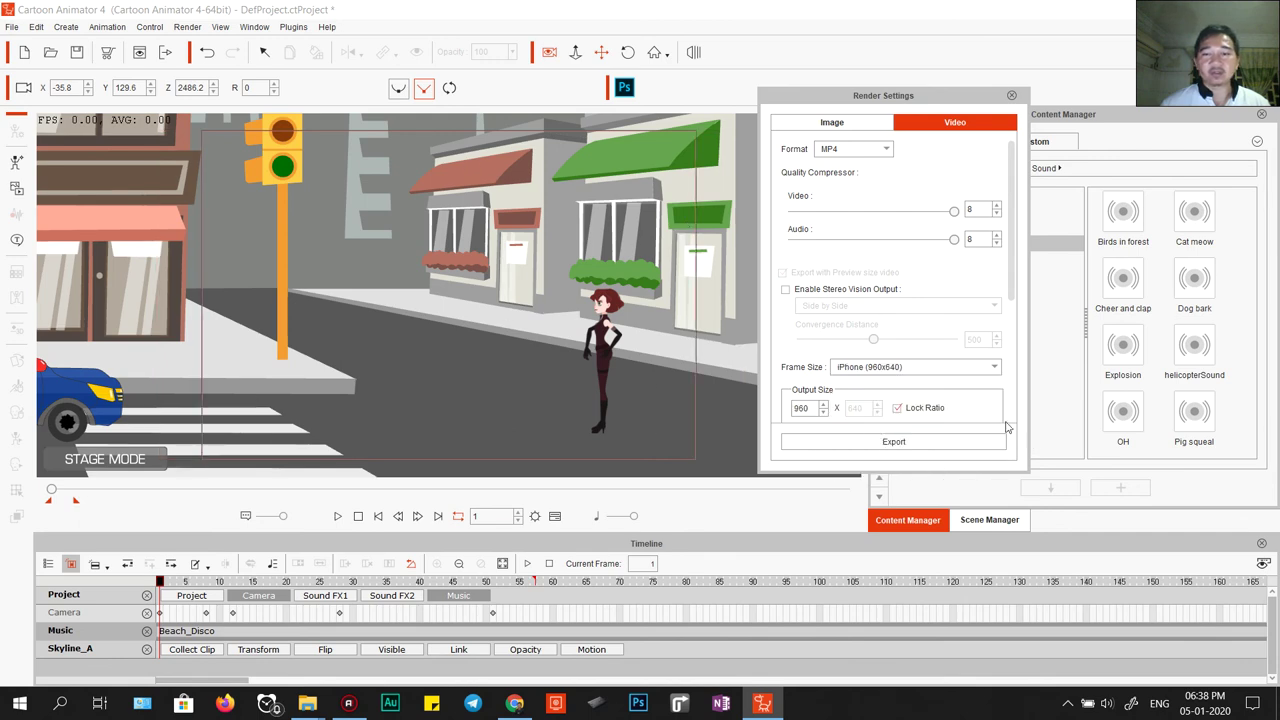
{"action": "left_click", "coordinate": [897, 367]}
{"action": "left_click", "coordinate": [895, 414]}
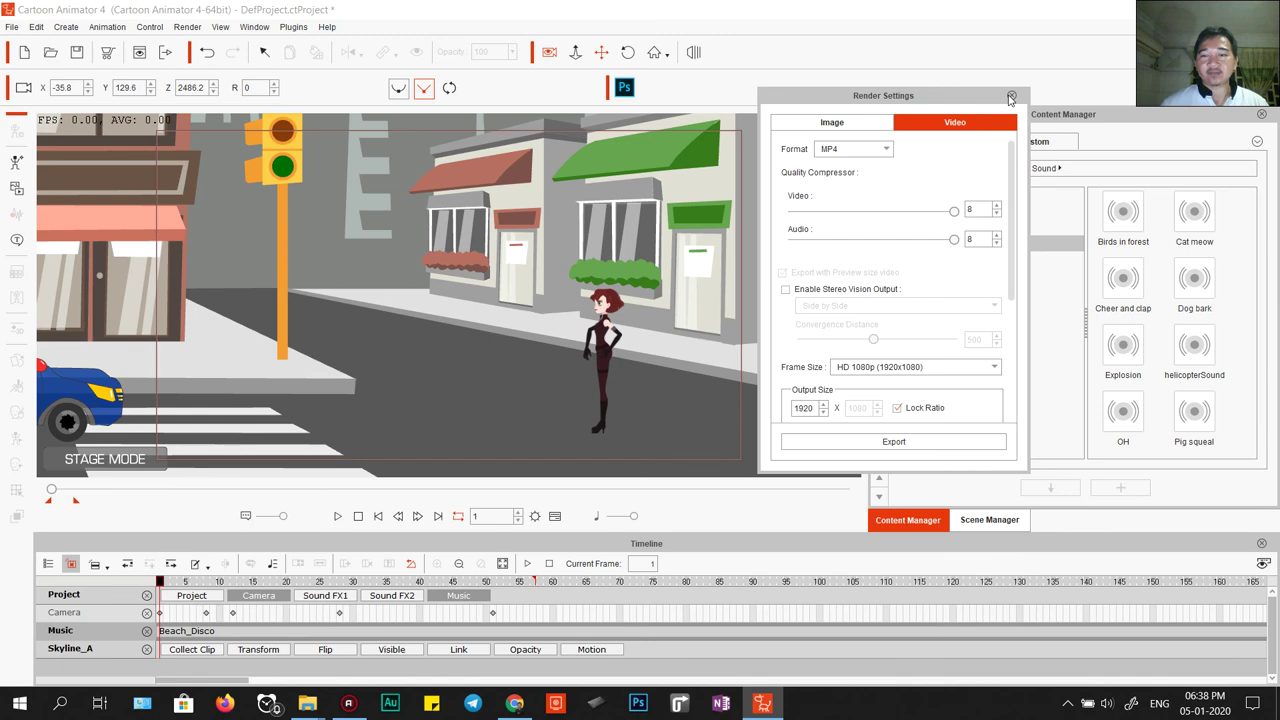
- Check the export range of frames 1 to 57, start exporting the video as Jump, then cancel saving and close the render settings
{"action": "left_click_drag", "start_coordinate": [1012, 169], "coordinate": [971, 443]}
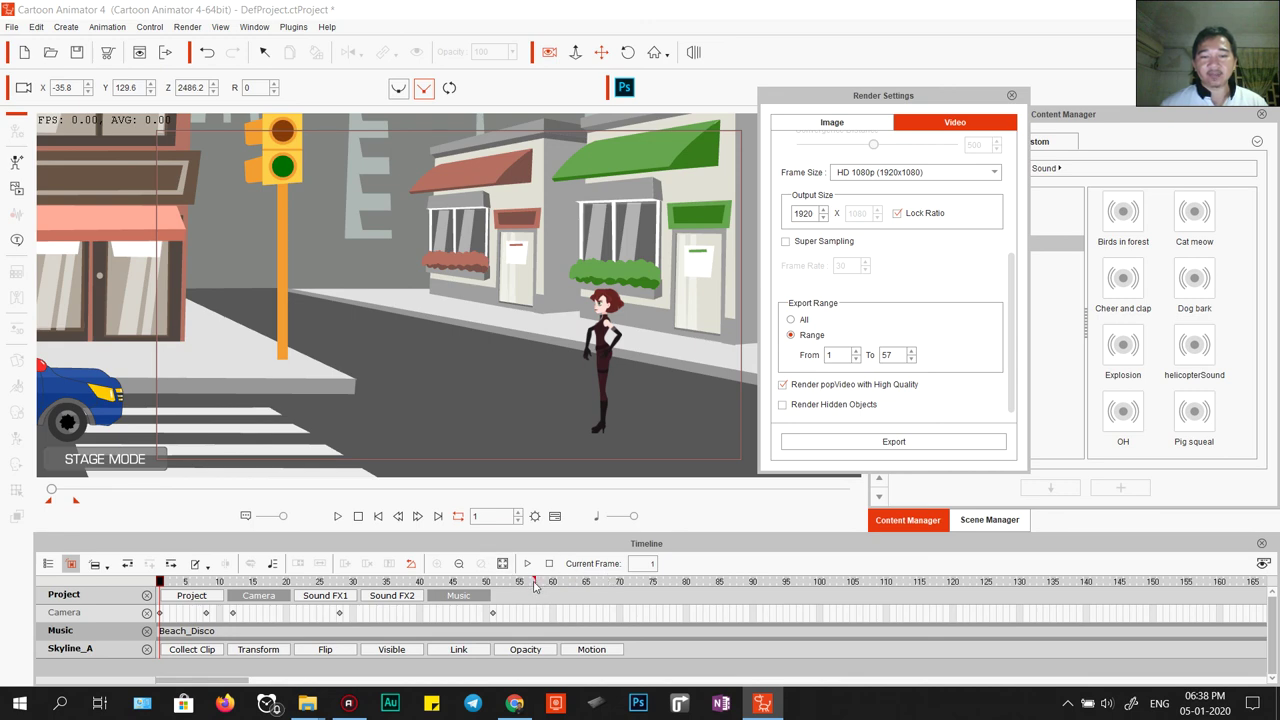
{"action": "double_click", "coordinate": [899, 355]}
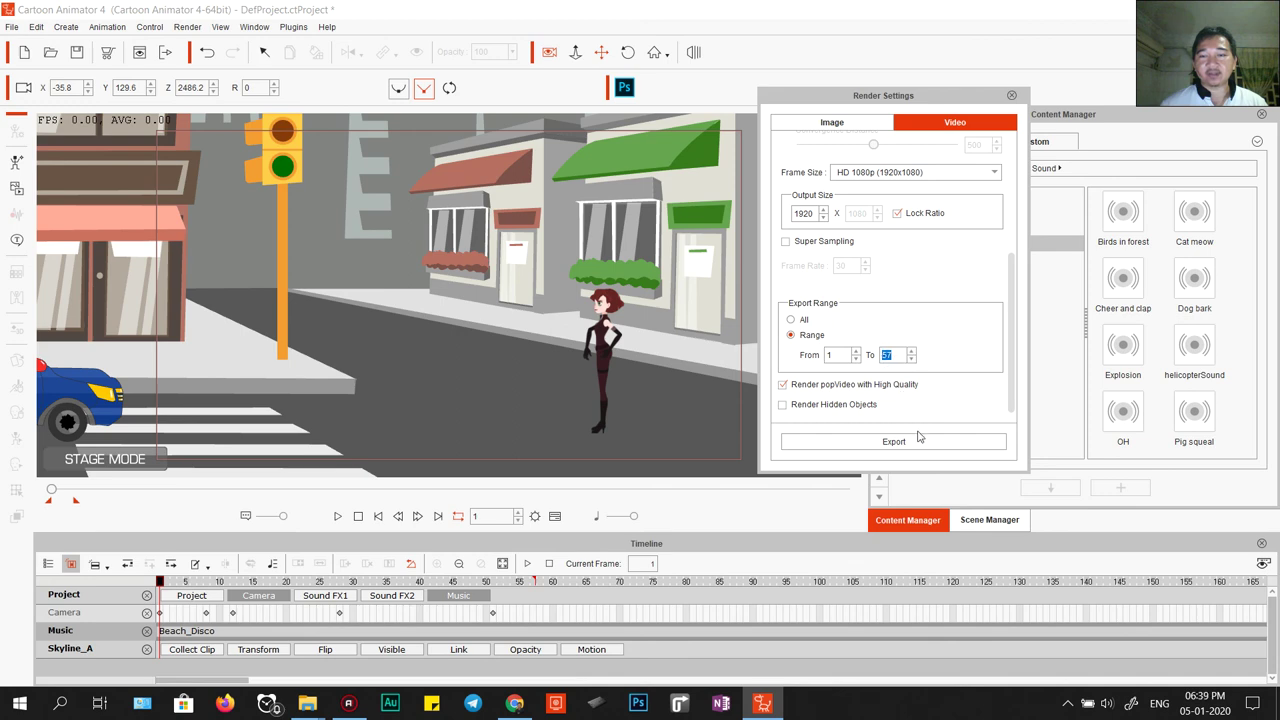
{"action": "left_click", "coordinate": [907, 443]}
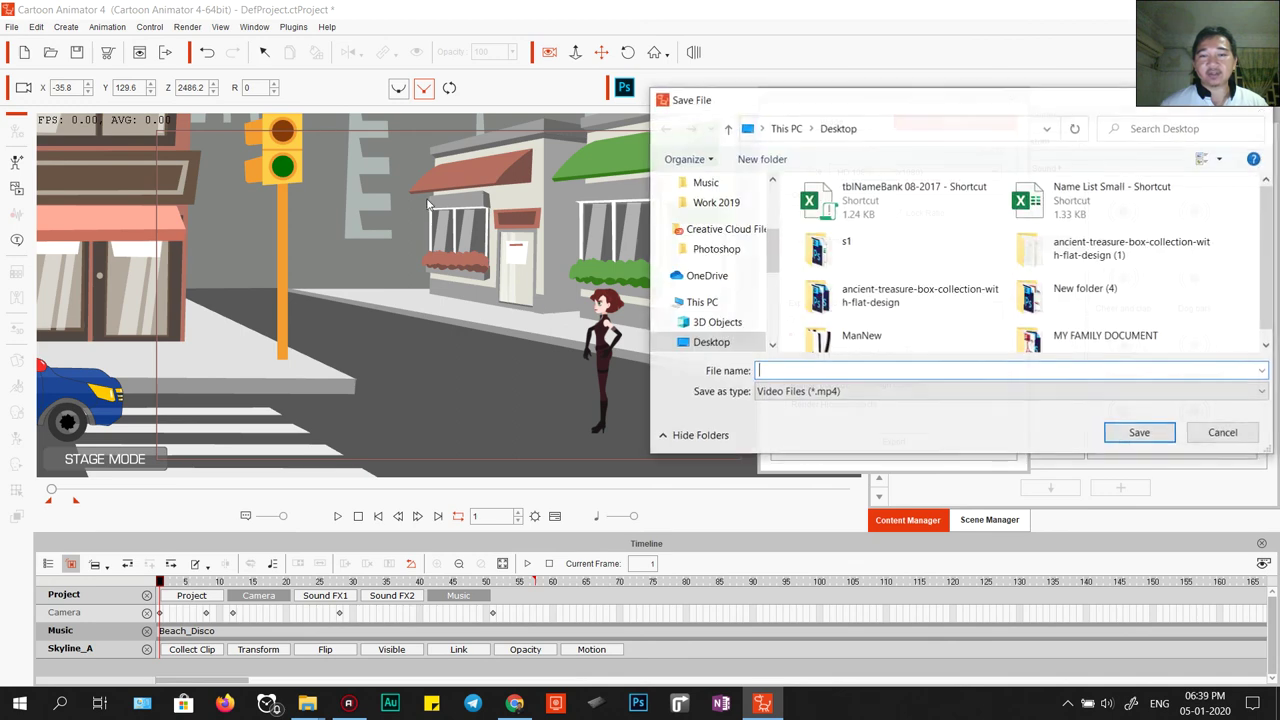
{"action": "type", "text": "dsfds"}
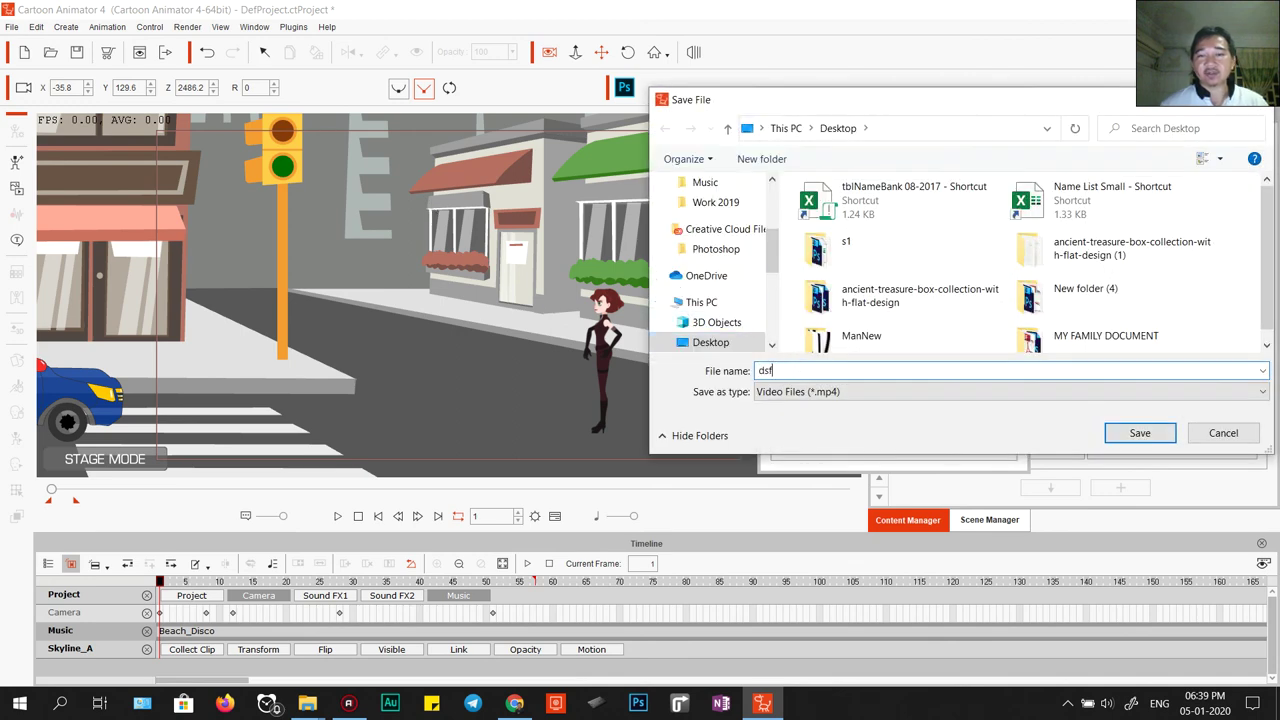
{"action": "key", "text": "ctrl+a"}
{"action": "type", "text": "Jump"}
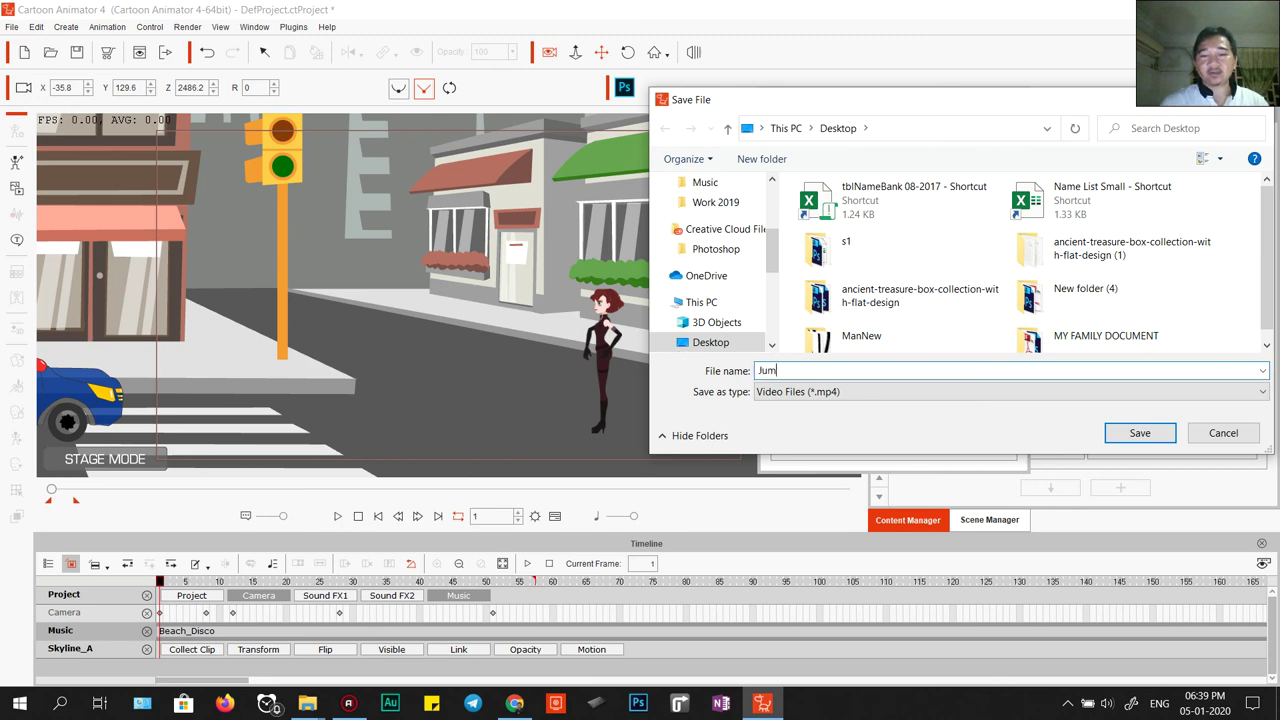
{"action": "left_click", "coordinate": [1220, 433]}
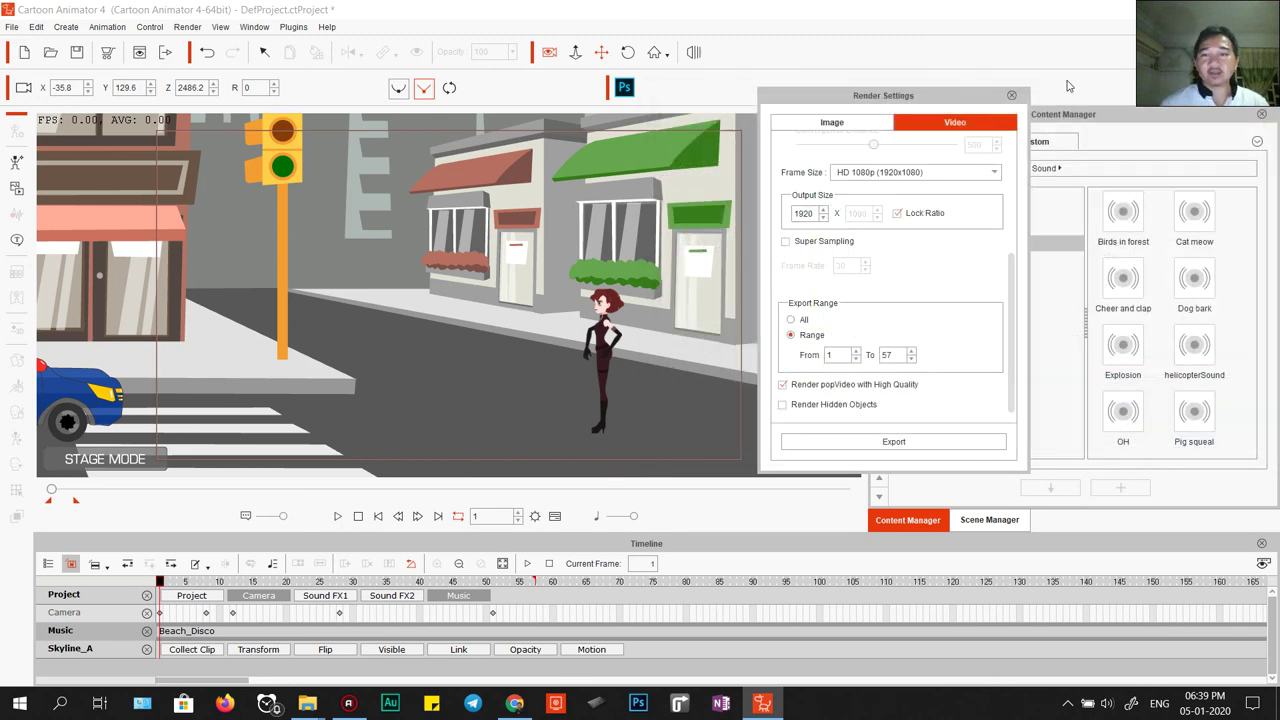
{"action": "left_click", "coordinate": [1011, 95]}
- Replay the finished animation from frame 1 to review the jump, camera moves and music together
{"action": "left_click", "coordinate": [339, 516]}
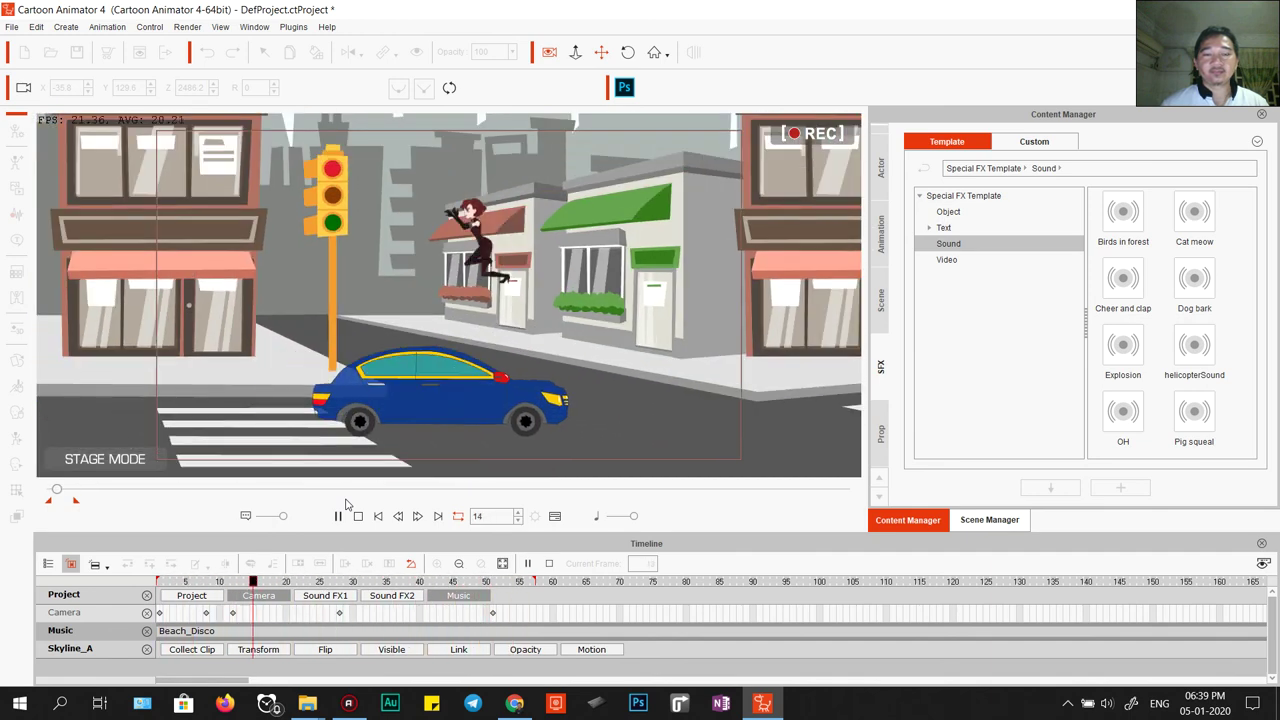
{"action": "key", "text": "space"}
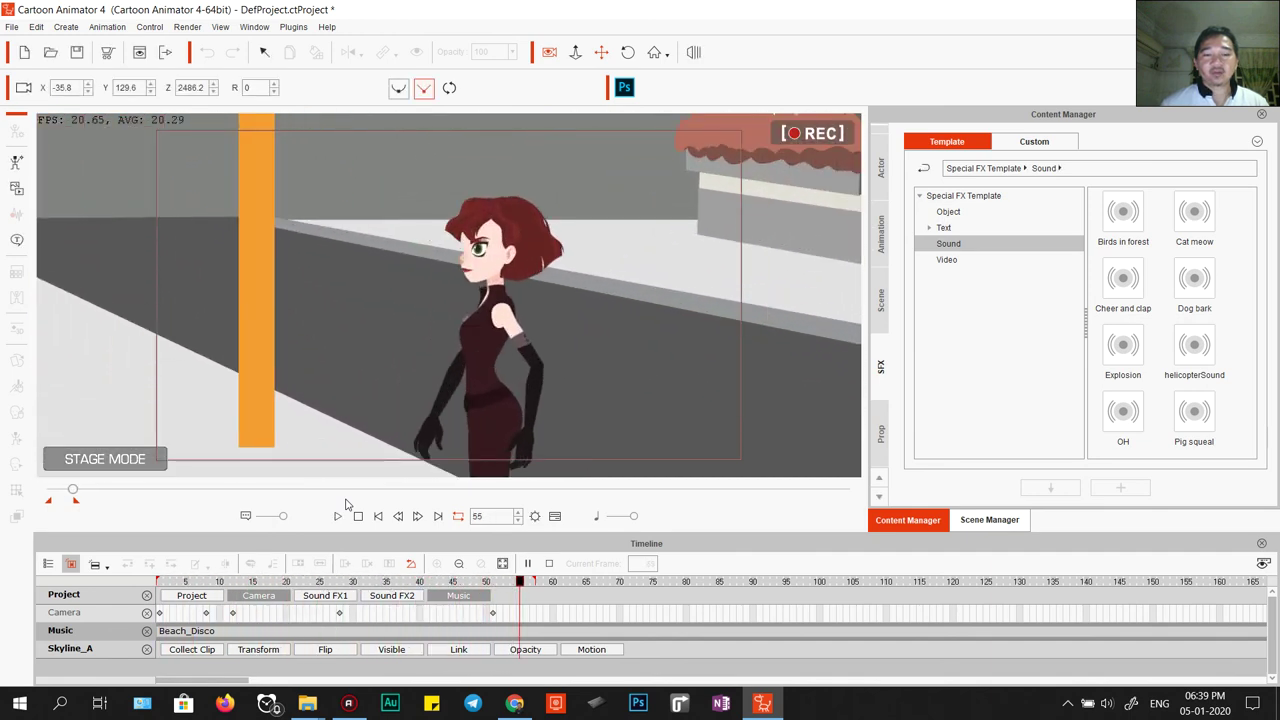